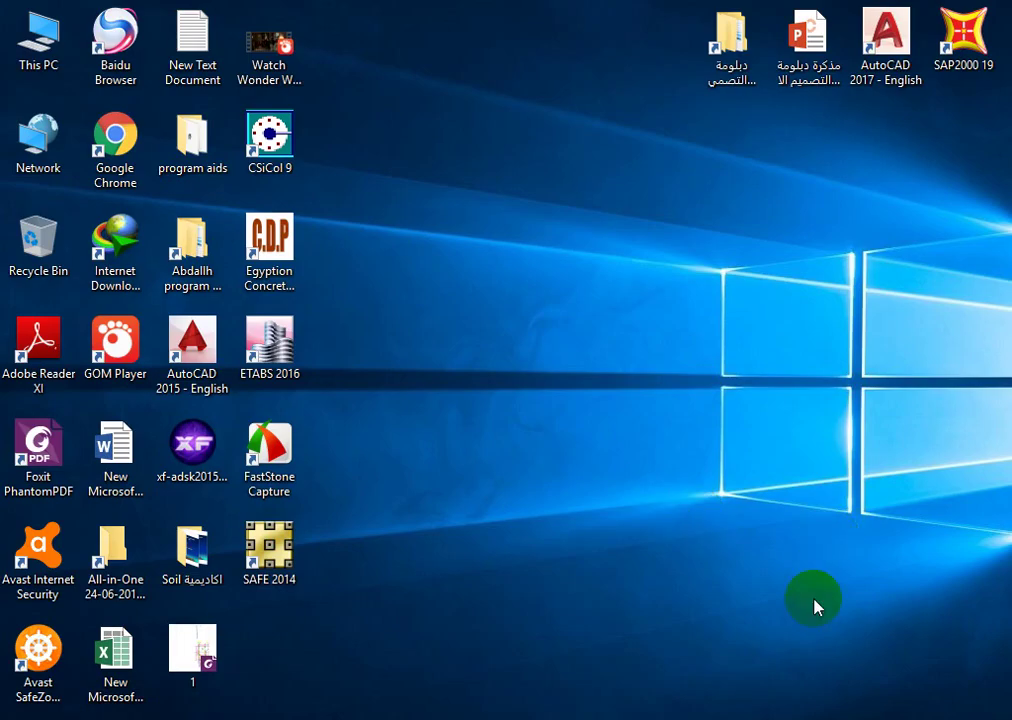
- Open the 2017 structural design diploma notes deck, landing on slide 13 of 143
click(815, 715)
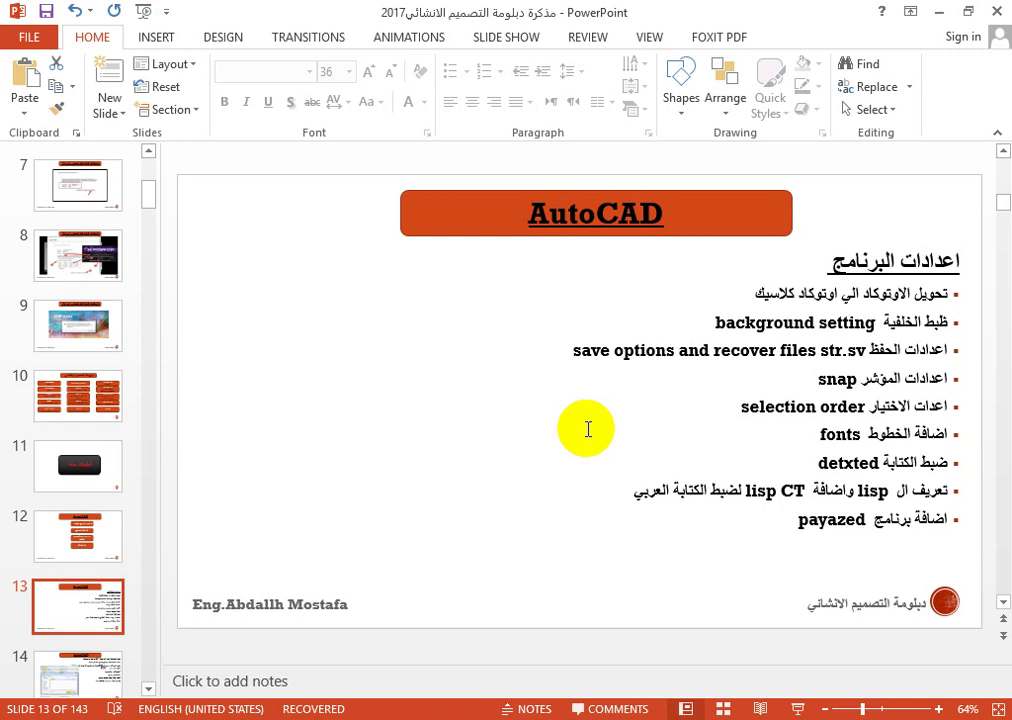
- Scroll the deck from slide 13 to slide 32, the second-lecture AutoCAD homework outline
scroll(588, 429, down, 1)
scroll(588, 429, down, 3)
scroll(588, 429, down, 2)
scroll(588, 429, down, 3)
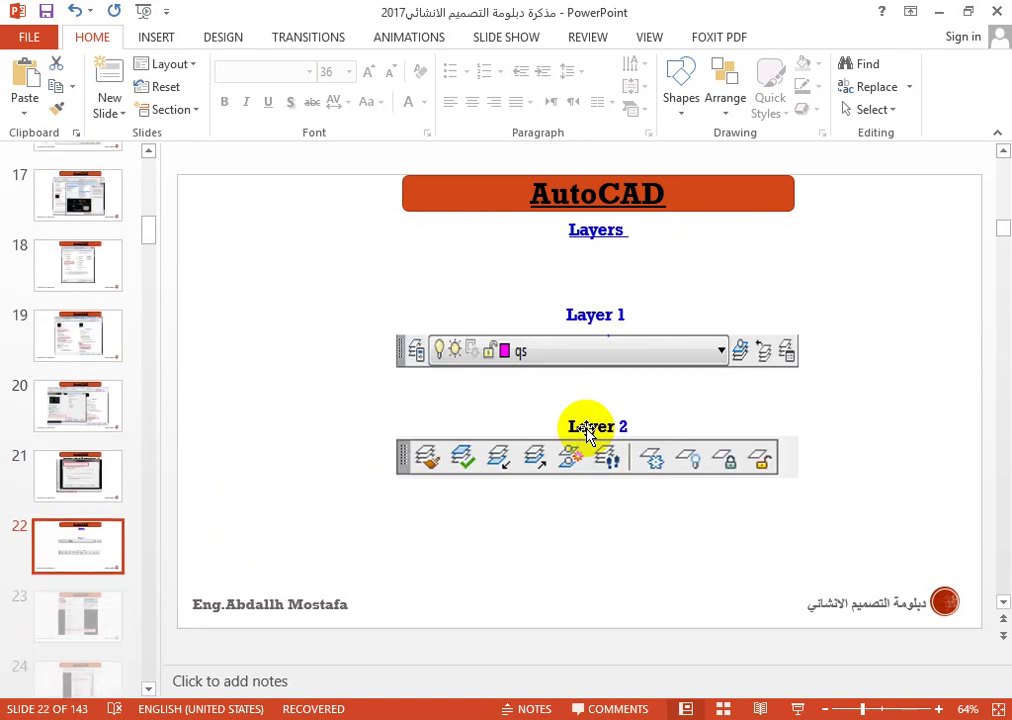
scroll(588, 430, down, 1)
scroll(588, 430, down, 2)
scroll(588, 430, down, 2)
scroll(588, 430, down, 2)
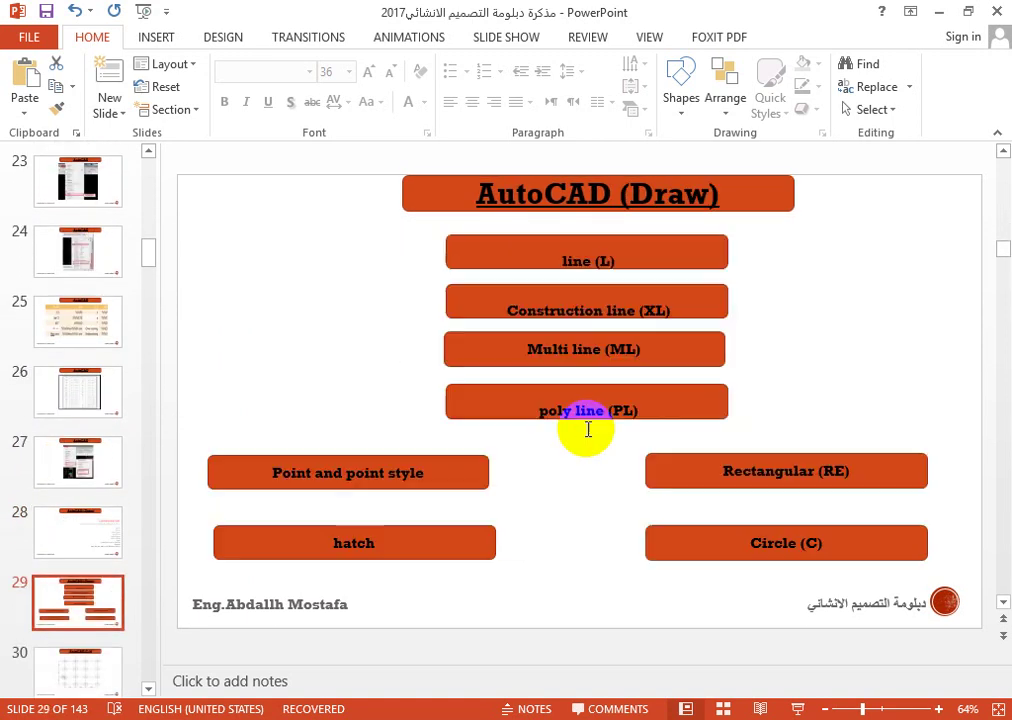
scroll(588, 429, up, 1)
scroll(588, 429, down, 2)
scroll(588, 429, down, 1)
scroll(588, 429, down, 2)
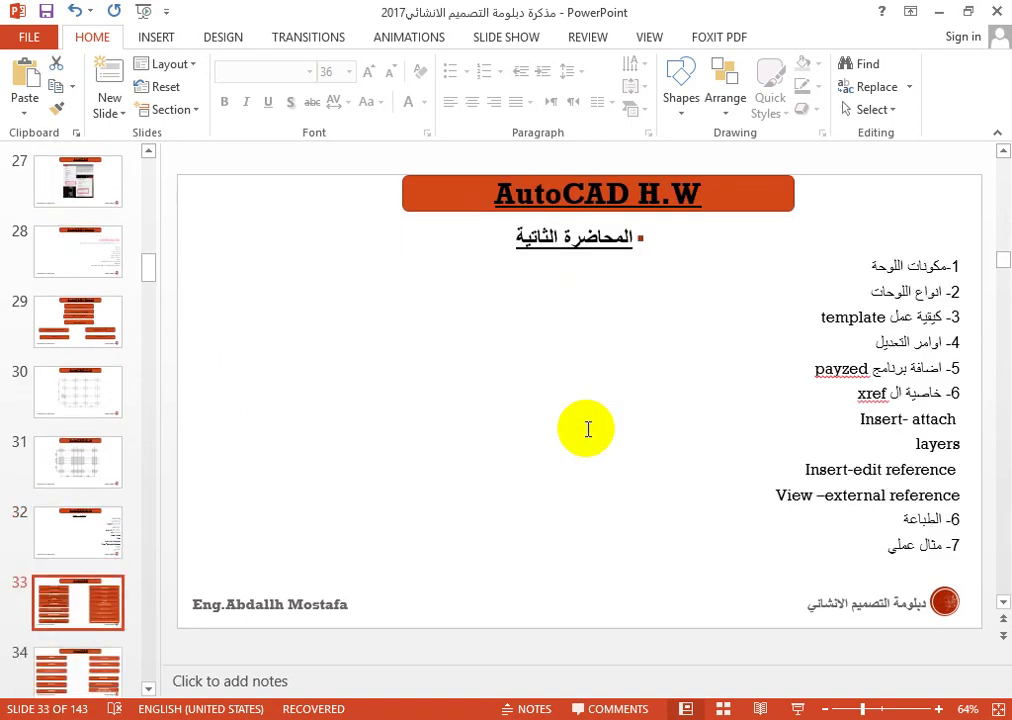
scroll(588, 429, up, 1)
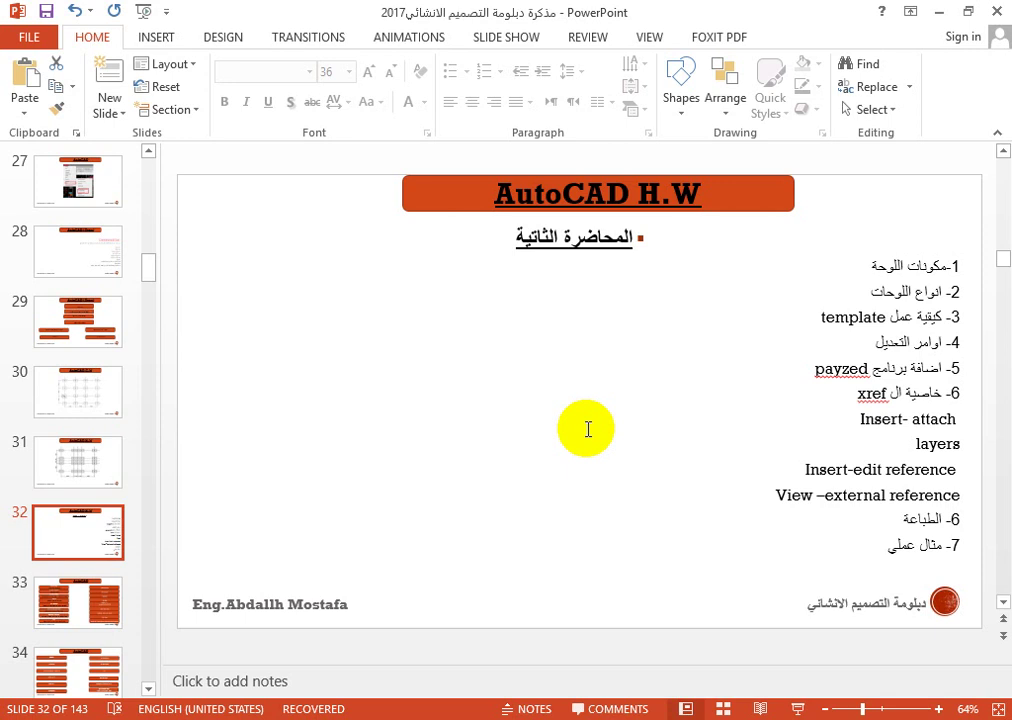
- Switch from the slides to the AutoCAD teaching drawing لوحة للتعليم.dwg, ending in AutoCAD
scroll(588, 430, down, 1)
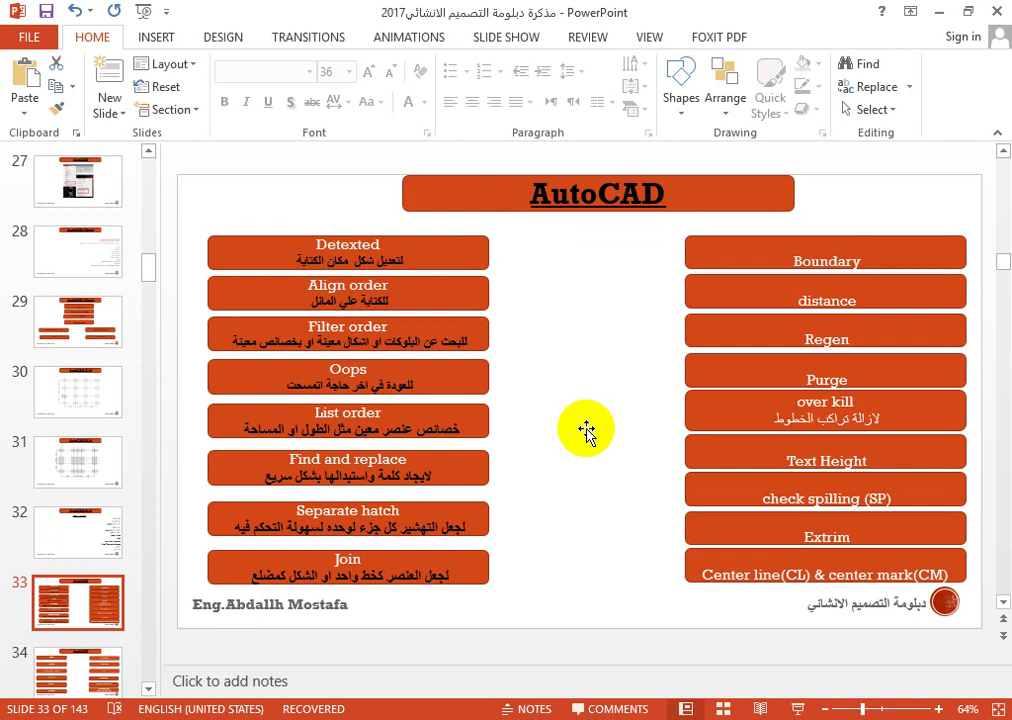
scroll(588, 430, up, 1)
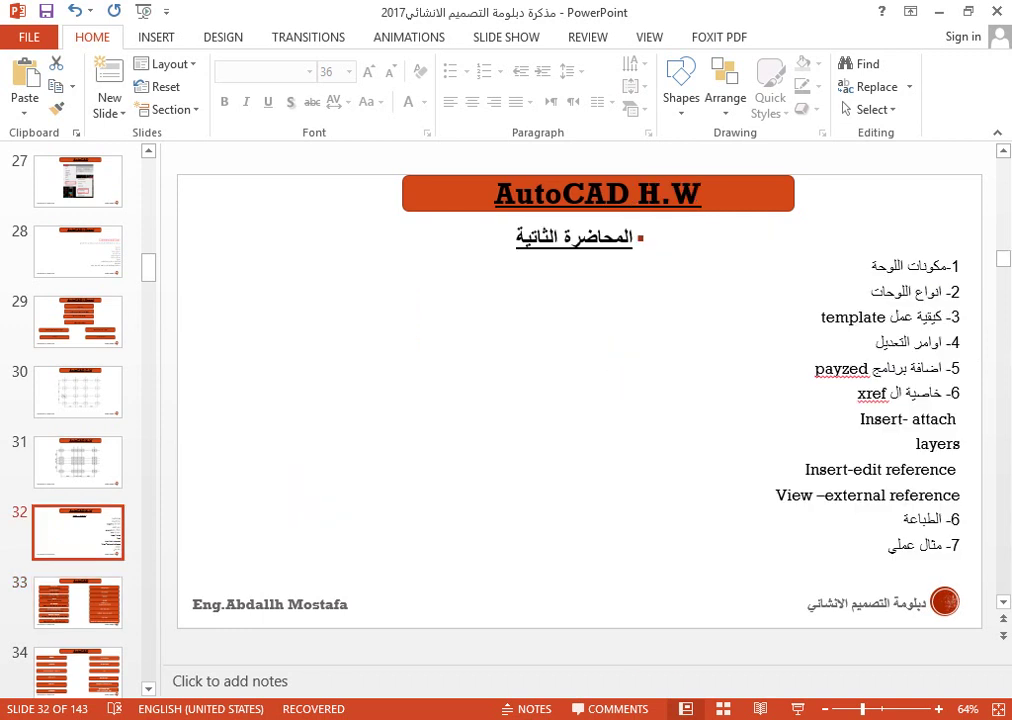
click(680, 630)
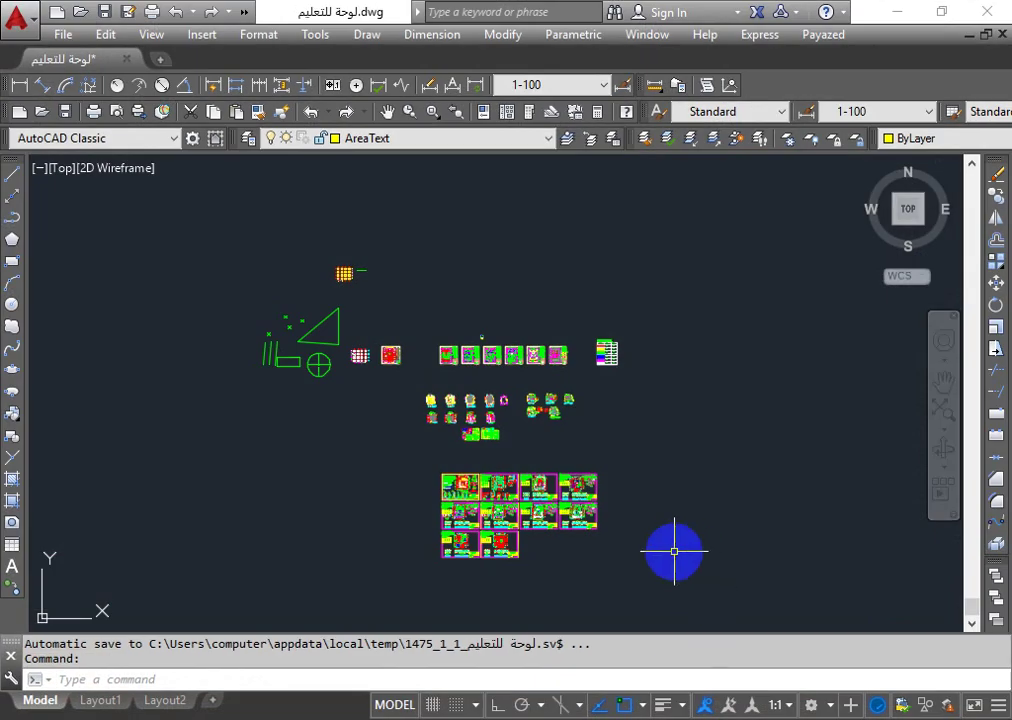
key(alt+Tab)
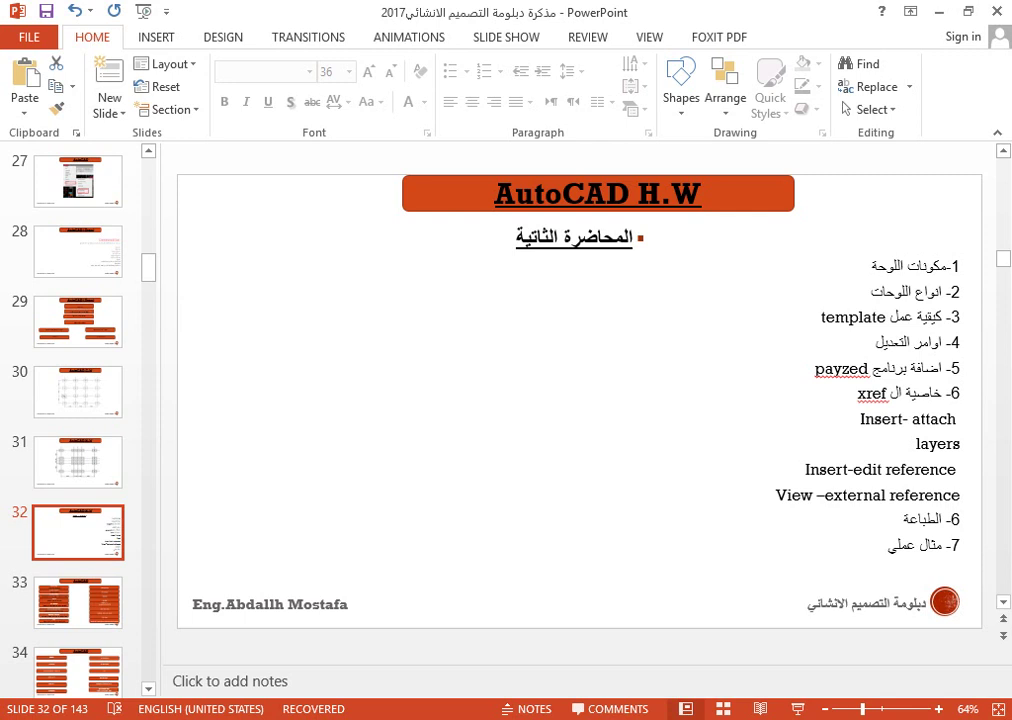
key(alt+Tab)
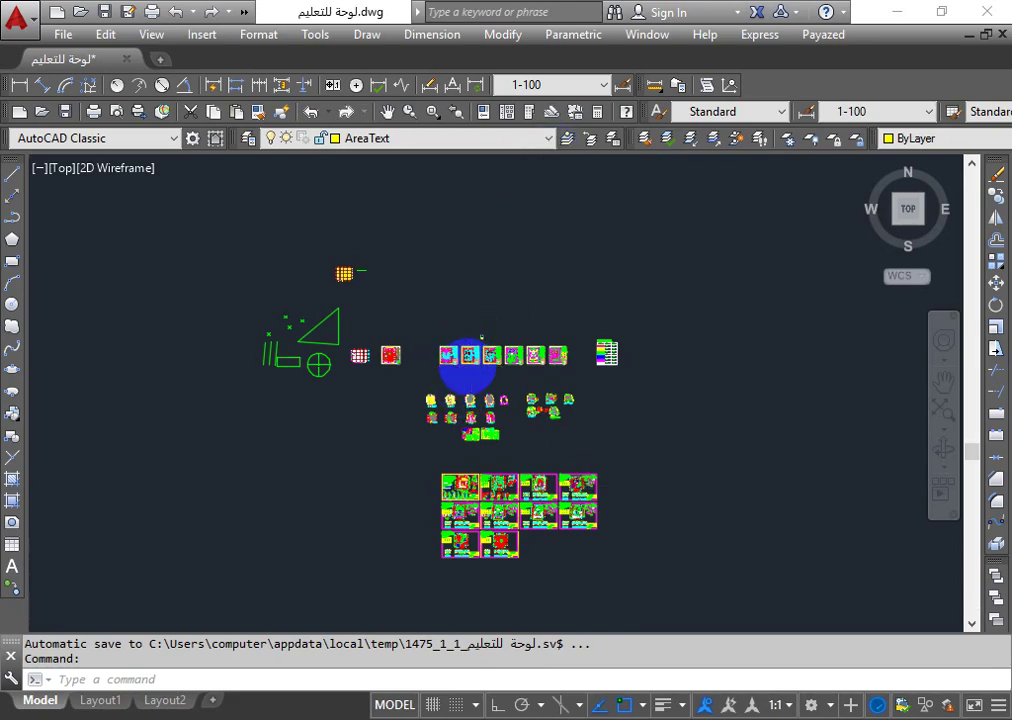
- Zoom out so every sheet, floor-plan detail and schedule table in model space shows at once
scroll(466, 367, up, 4)
scroll(466, 366, up, 4)
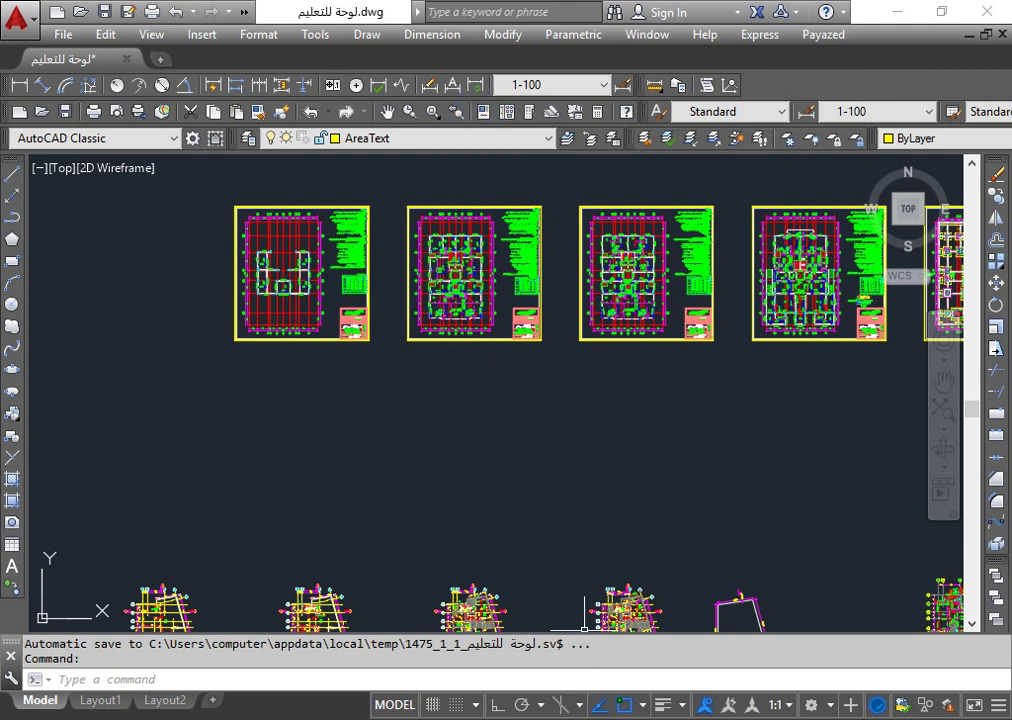
key(alt+Tab)
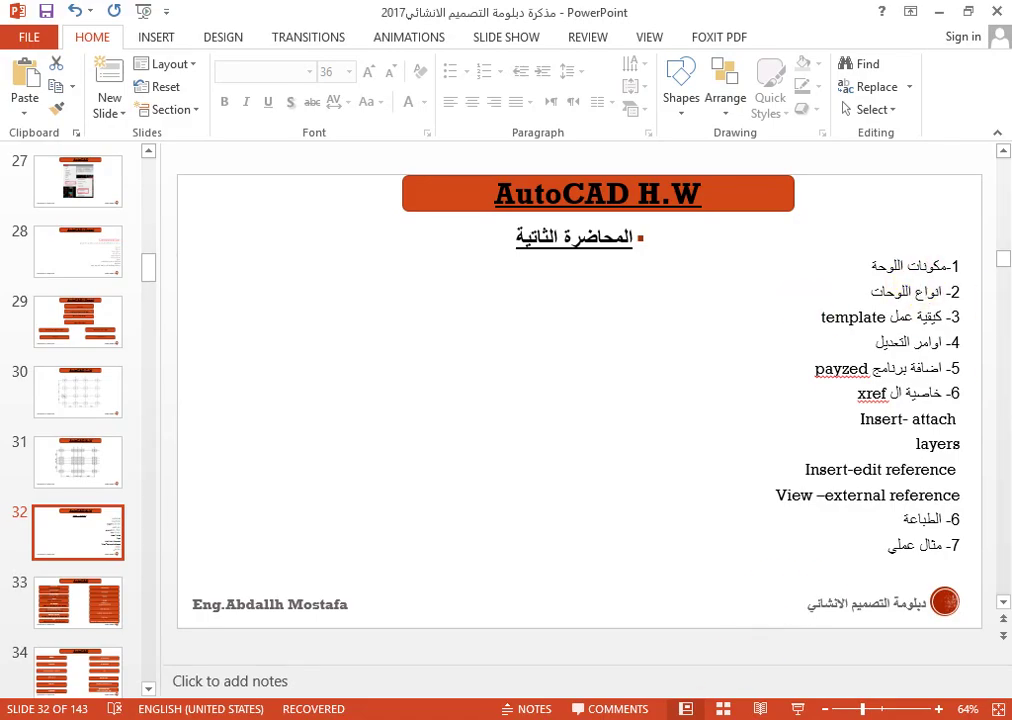
key(alt+Tab)
- Zoom into the two foundation sheets, then closer on the left sheet's AXIS grid and Arabic notes
scroll(400, 245, down, 2)
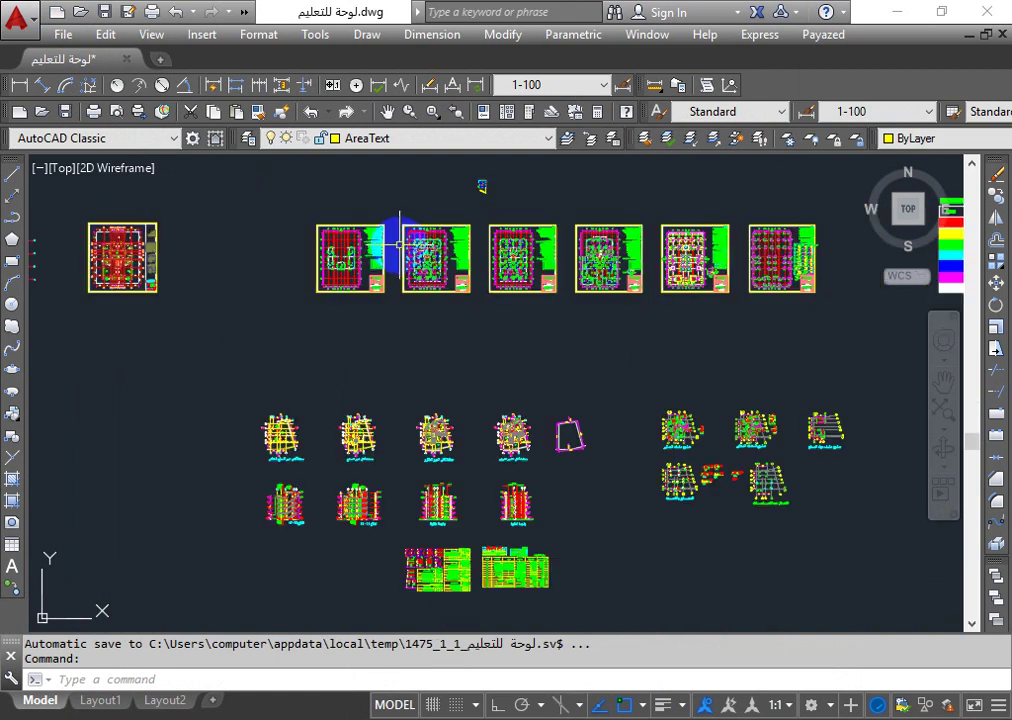
scroll(503, 310, down, 3)
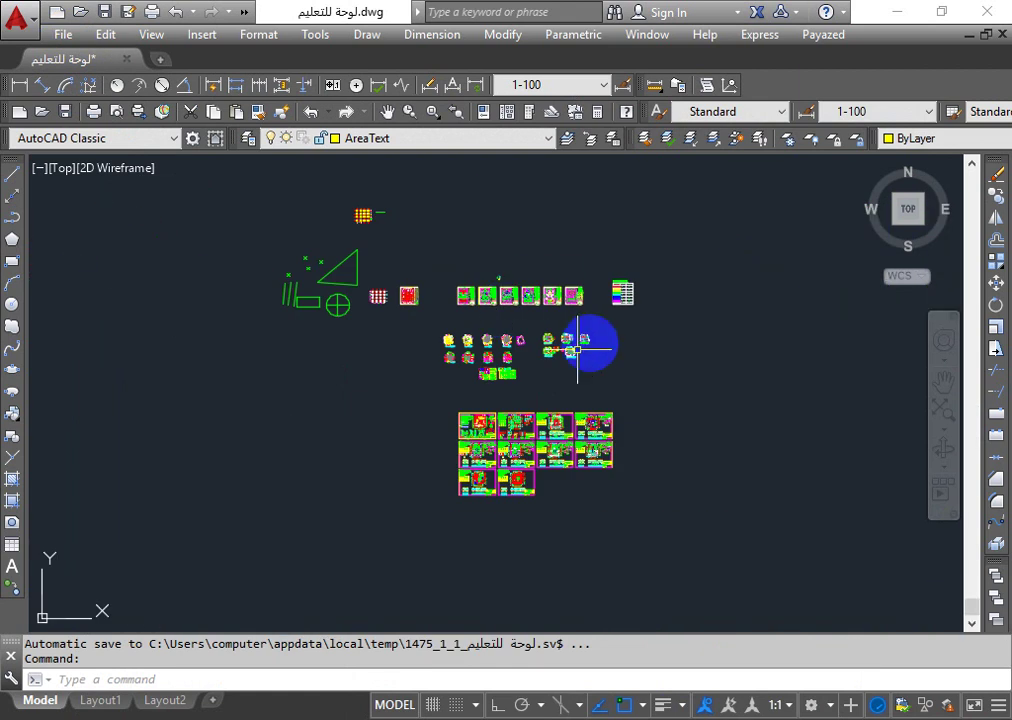
scroll(463, 289, up, 8)
scroll(465, 287, up, 3)
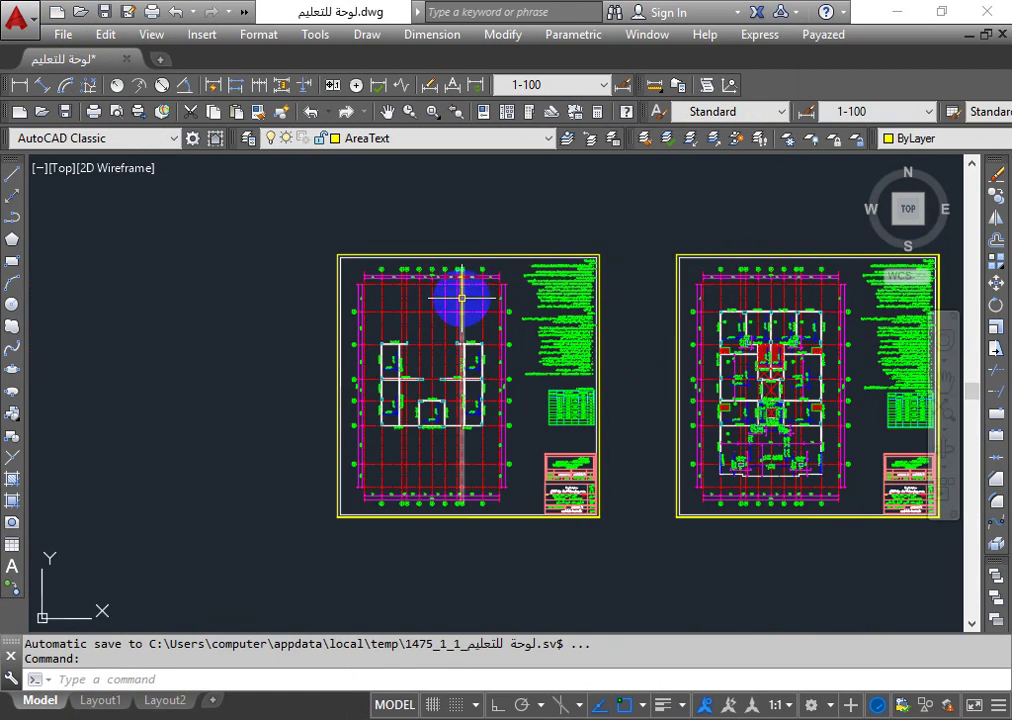
scroll(462, 298, up, 6)
scroll(462, 298, down, 3)
scroll(462, 298, down, 3)
scroll(462, 298, up, 3)
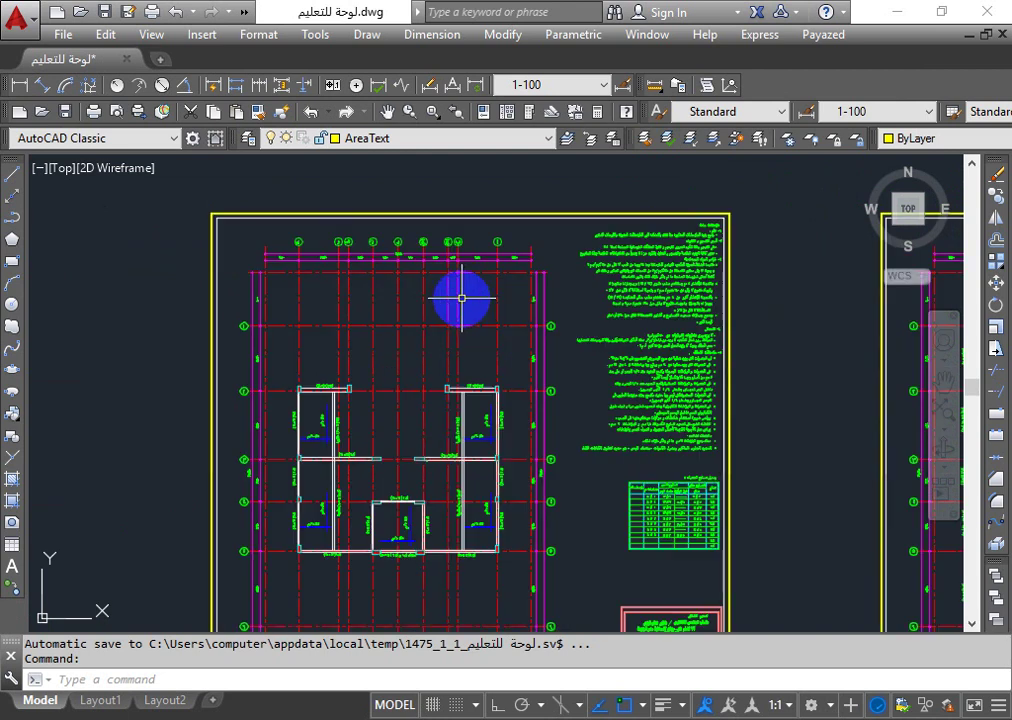
scroll(462, 298, down, 3)
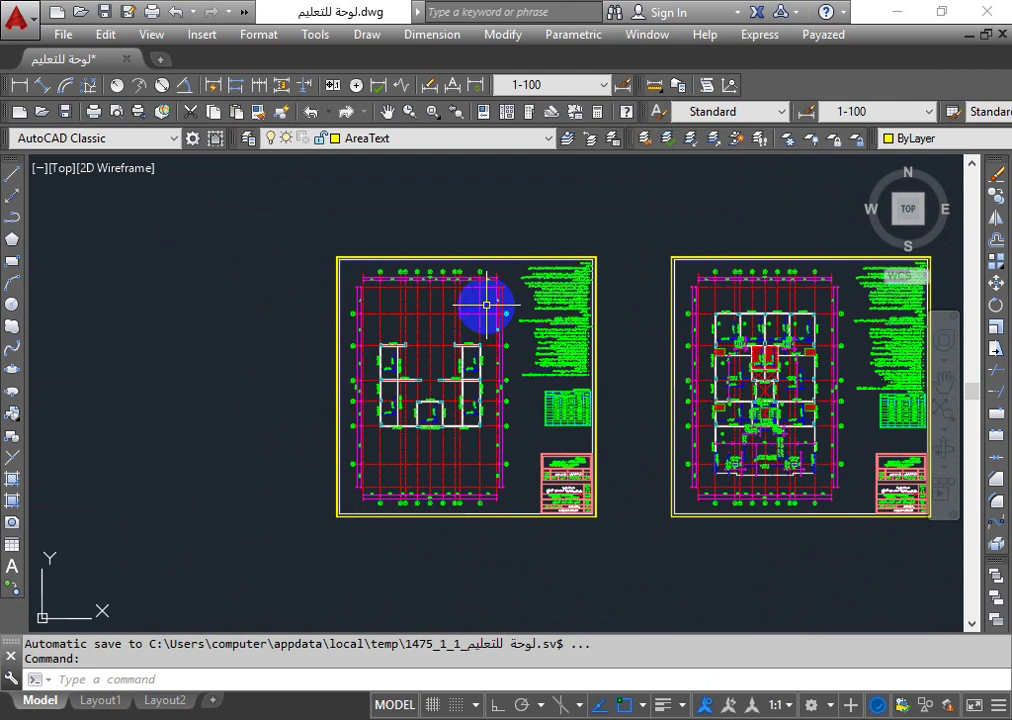
scroll(480, 300, up, 5)
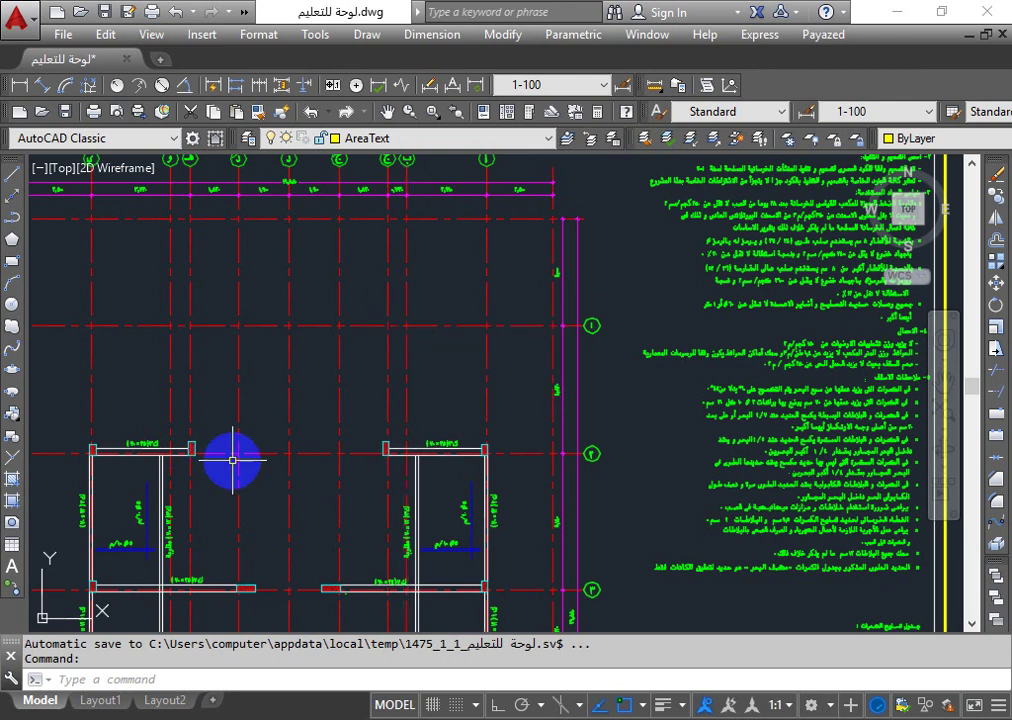
- Zoom into a hatched column at a grid intersection, then back out to both foundation sheets
scroll(200, 468, up, 3)
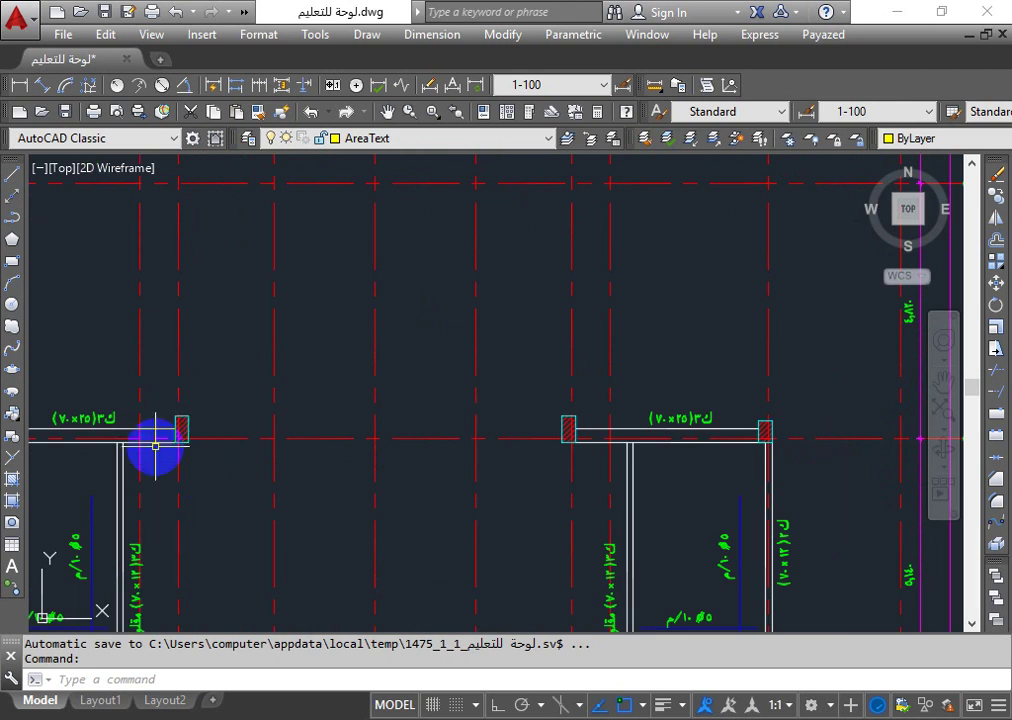
scroll(188, 444, up, 3)
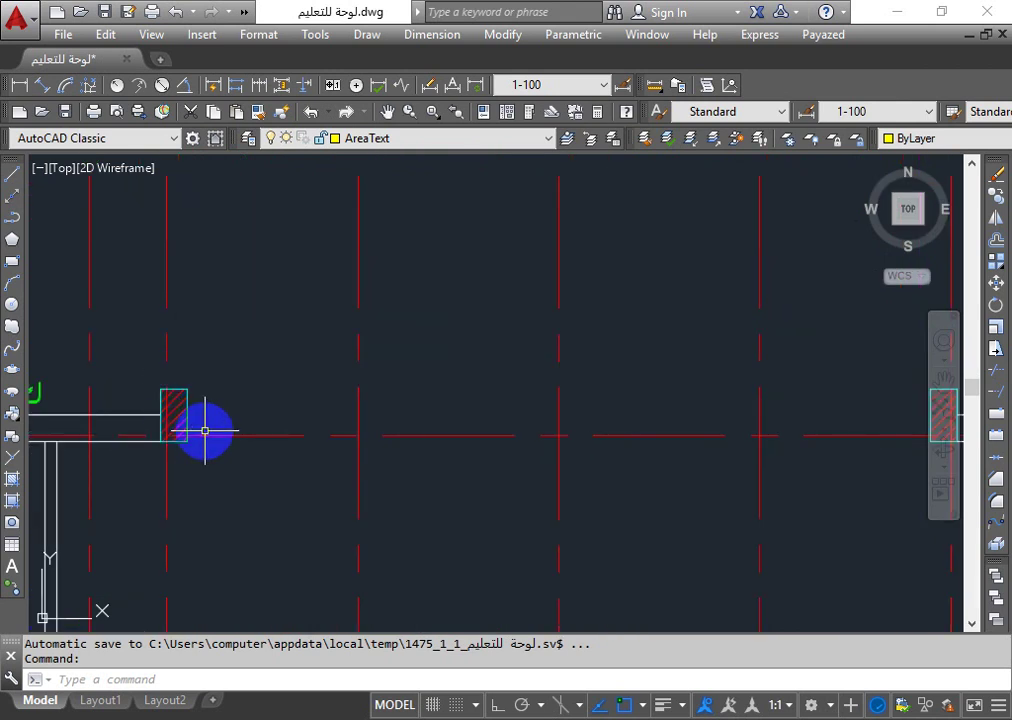
scroll(205, 430, down, 4)
scroll(199, 445, down, 3)
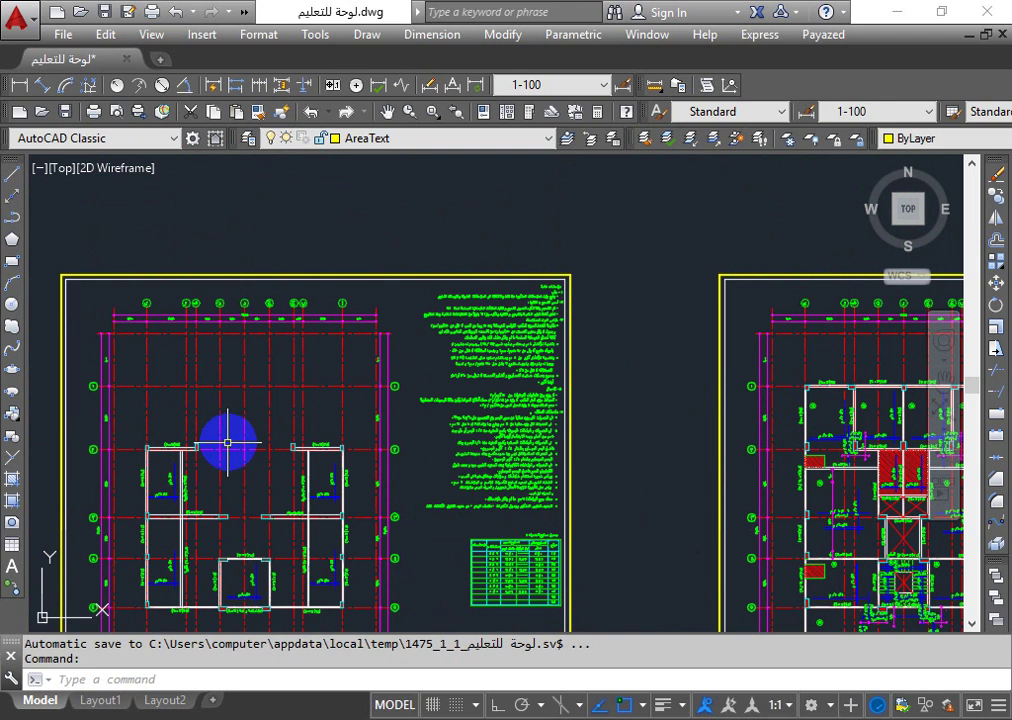
mouse_move(203, 451)
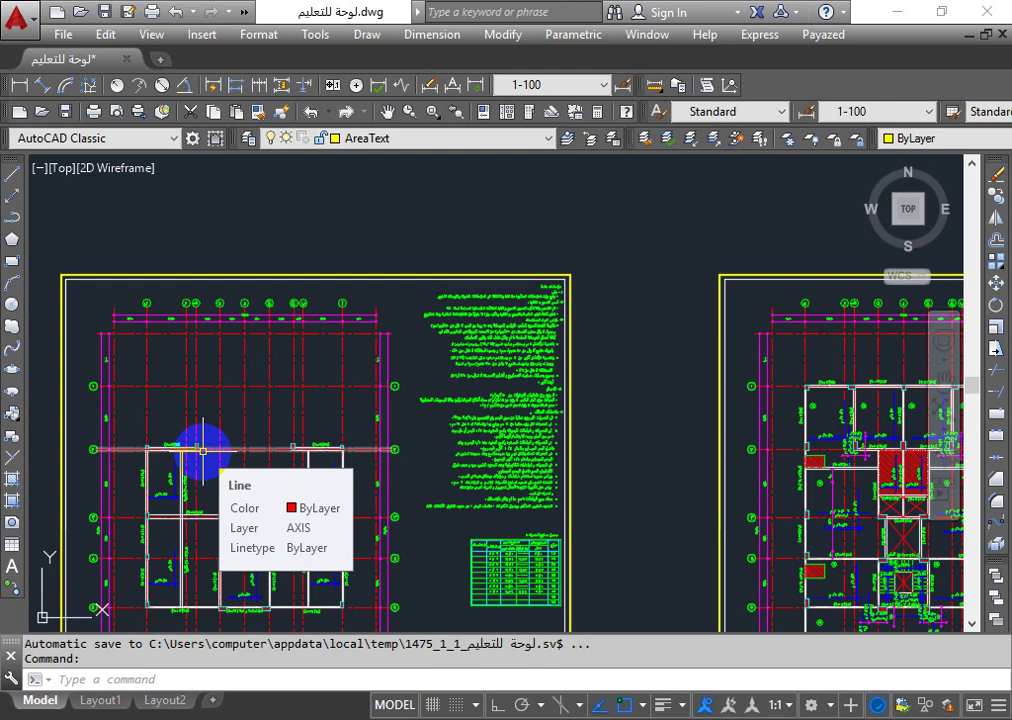
- Zoom out from the grid-bubble close-up and pan the sheets higher in the view
scroll(194, 451, up, 5)
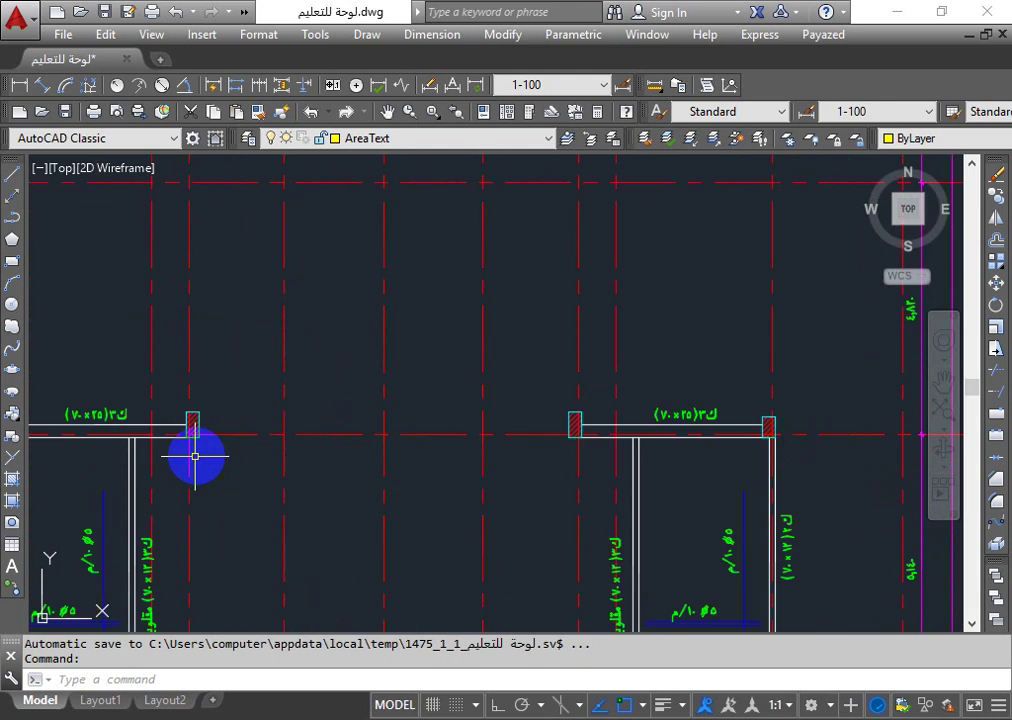
scroll(199, 451, down, 5)
scroll(174, 305, up, 5)
scroll(168, 340, up, 4)
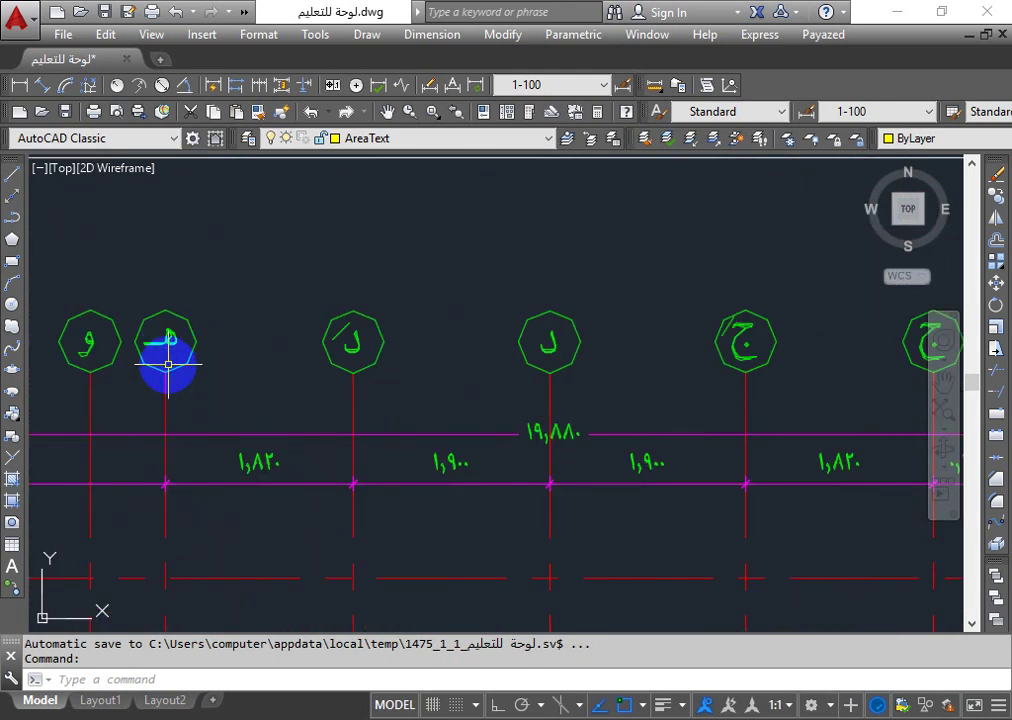
scroll(170, 363, up, 4)
scroll(168, 364, down, 3)
scroll(217, 603, down, 3)
scroll(200, 620, down, 3)
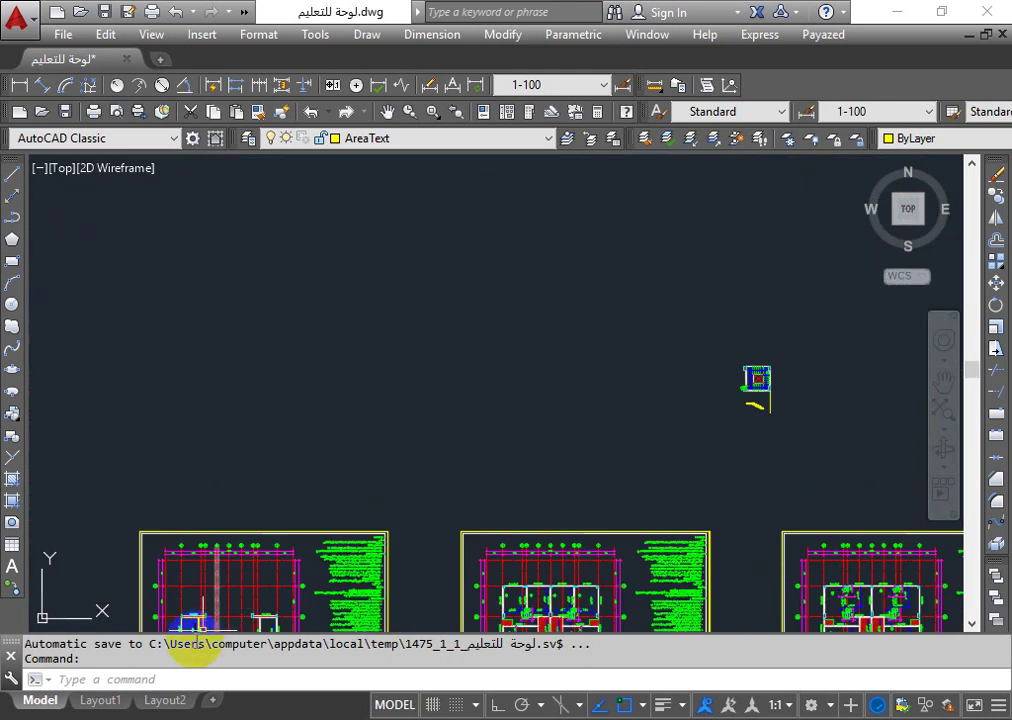
mouse_move(195, 625)
middle_down()
mouse_move(216, 601)
mouse_move(208, 442)
middle_up()
scroll(208, 446, up, 8)
scroll(621, 425, down, 3)
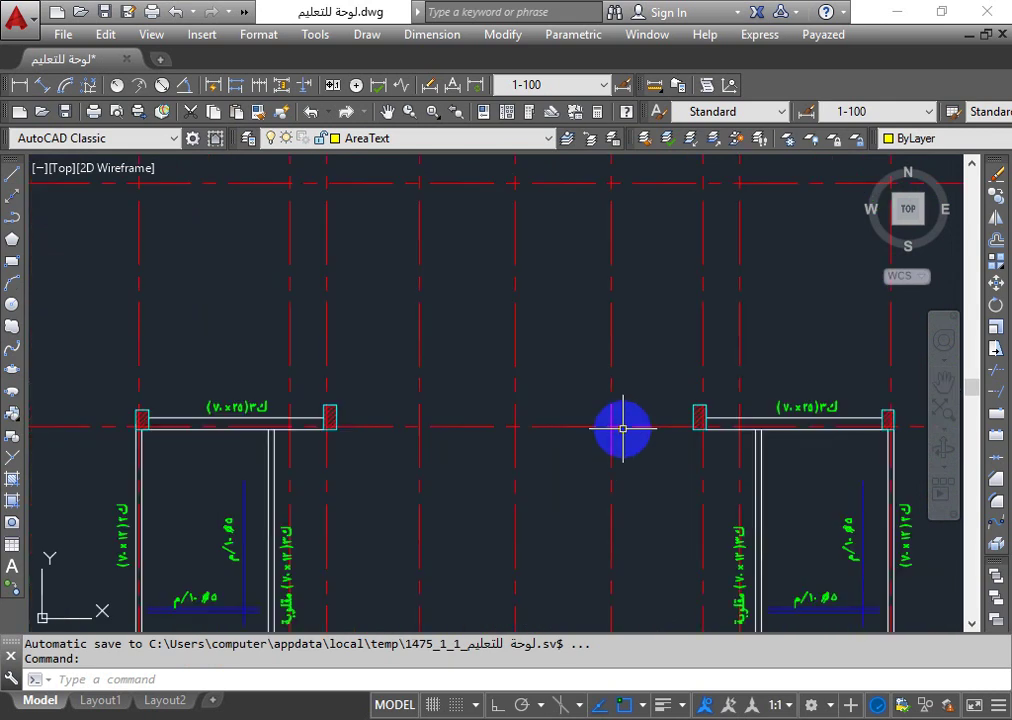
scroll(621, 425, down, 3)
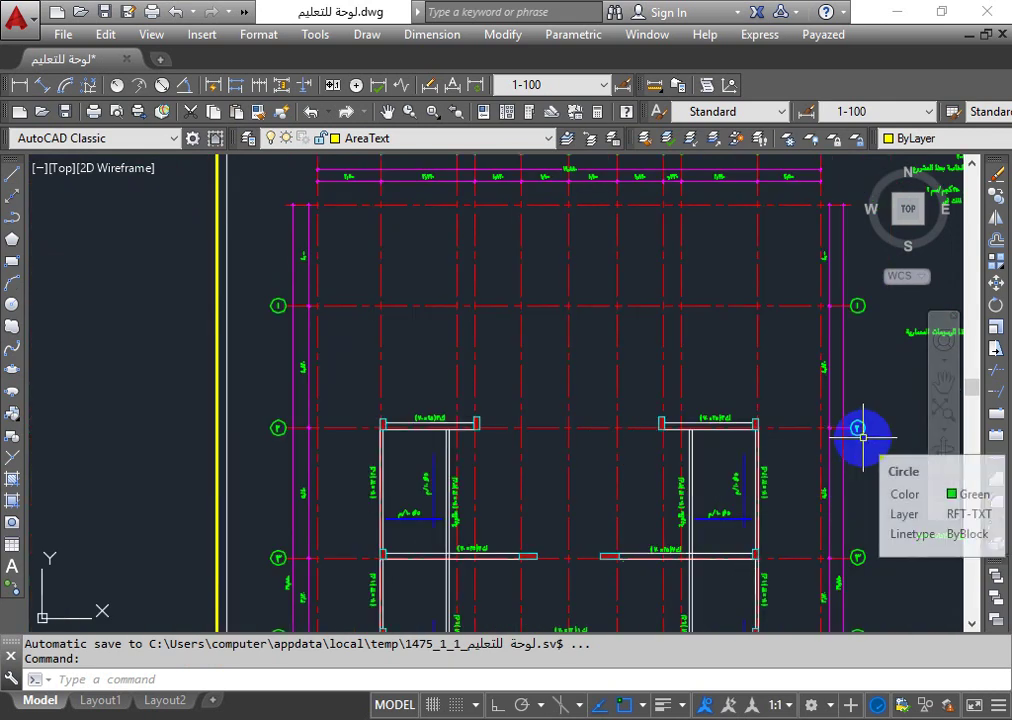
mouse_move(857, 428)
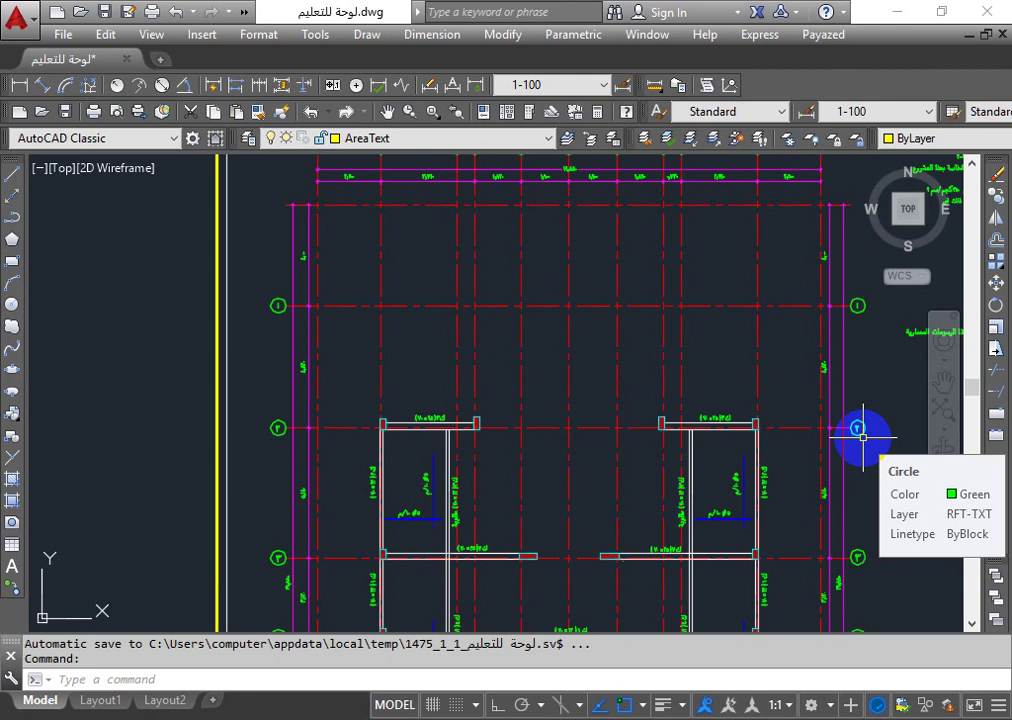
- Adjust the zoom until the whole foundation plan sheet with its notes and tables fits
scroll(760, 424, down, 2)
scroll(641, 287, up, 4)
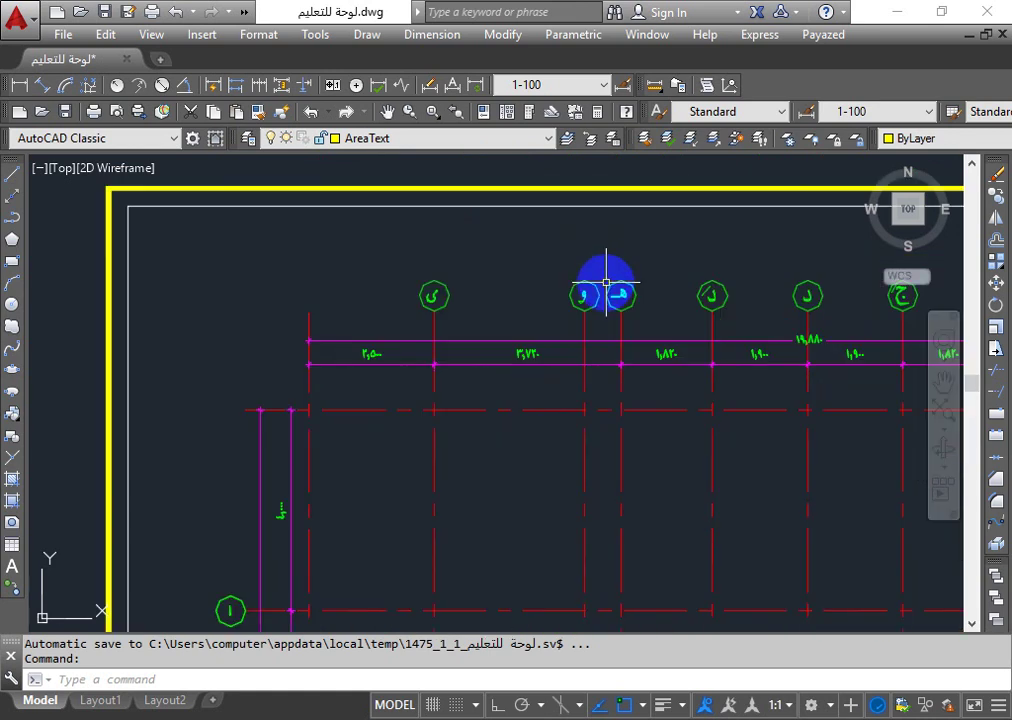
scroll(606, 300, down, 3)
scroll(644, 316, up, 3)
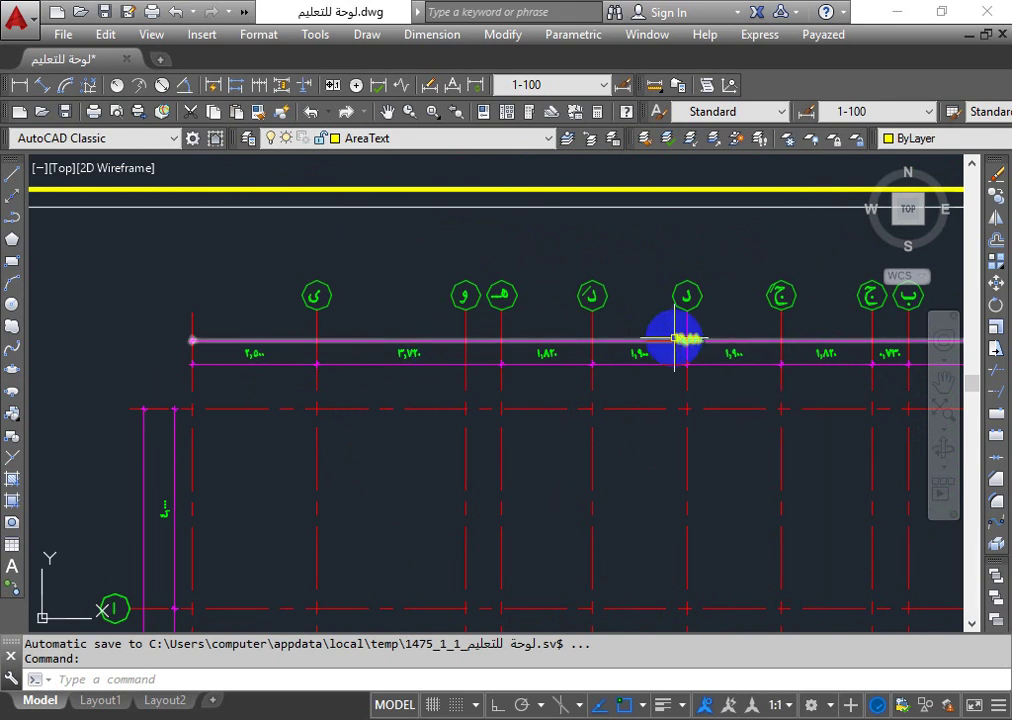
mouse_move(675, 340)
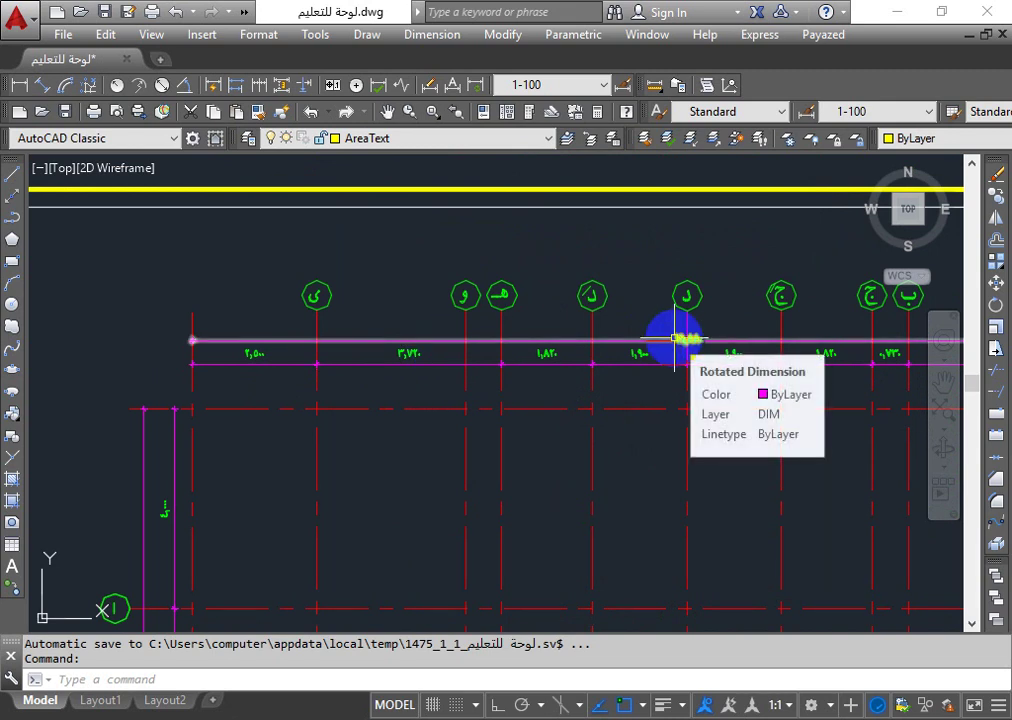
scroll(675, 340, down, 3)
scroll(675, 345, down, 4)
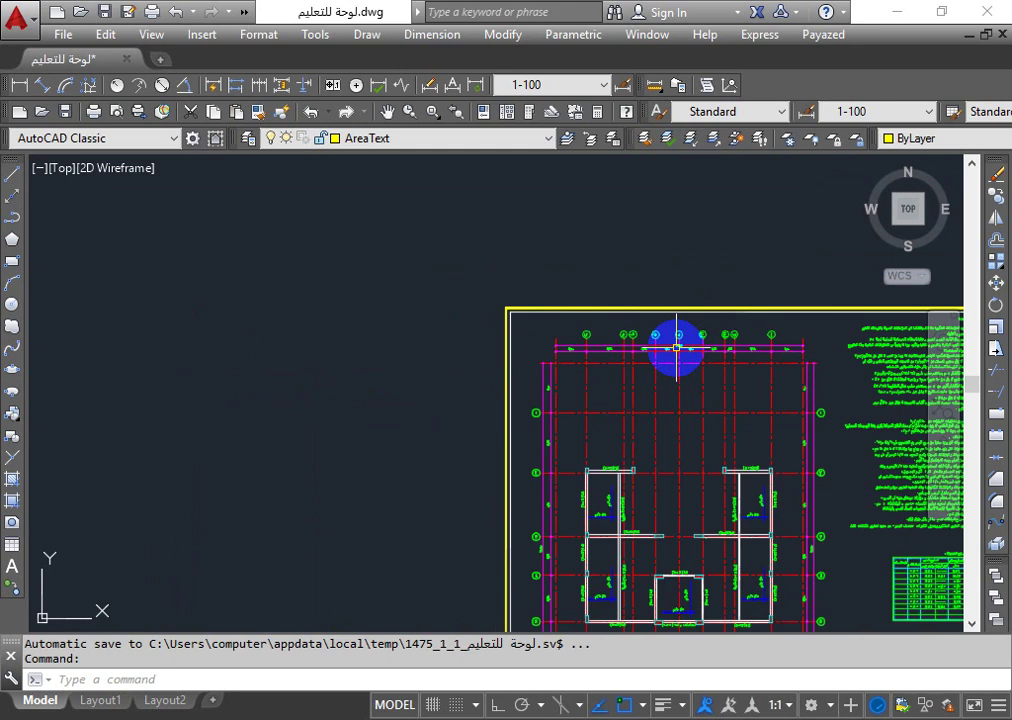
- Pan along the row of sheets and frame the footing plan, column layout and neighbouring sheet
scroll(773, 420, down, 4)
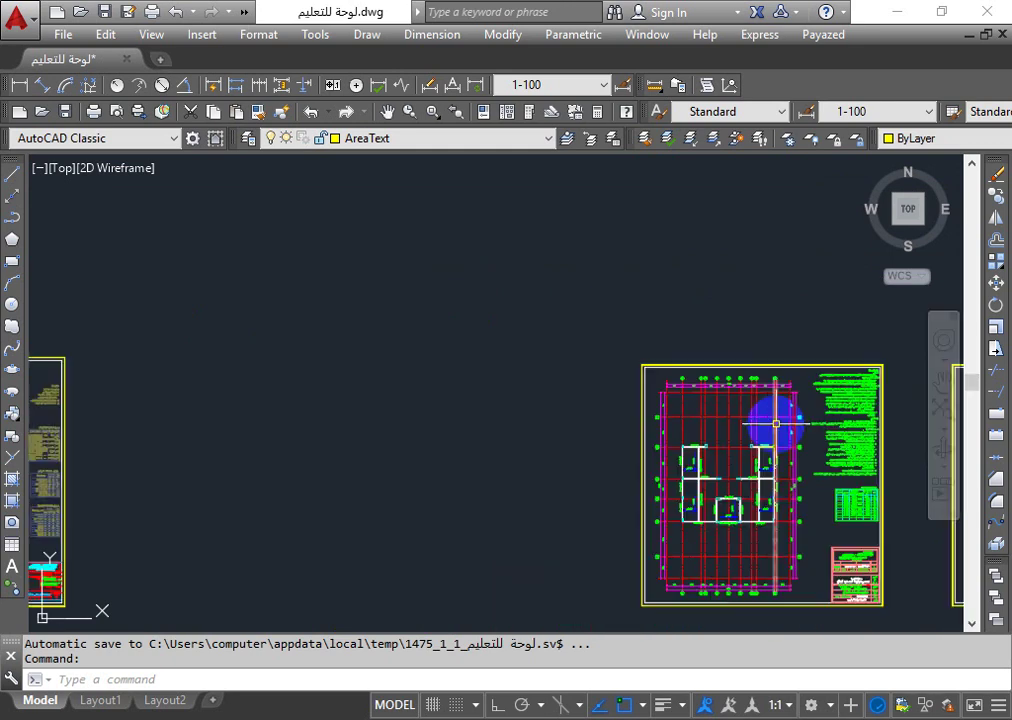
scroll(773, 420, down, 5)
scroll(781, 498, up, 3)
mouse_move(781, 498)
middle_down()
mouse_move(402, 494)
mouse_move(124, 508)
middle_up()
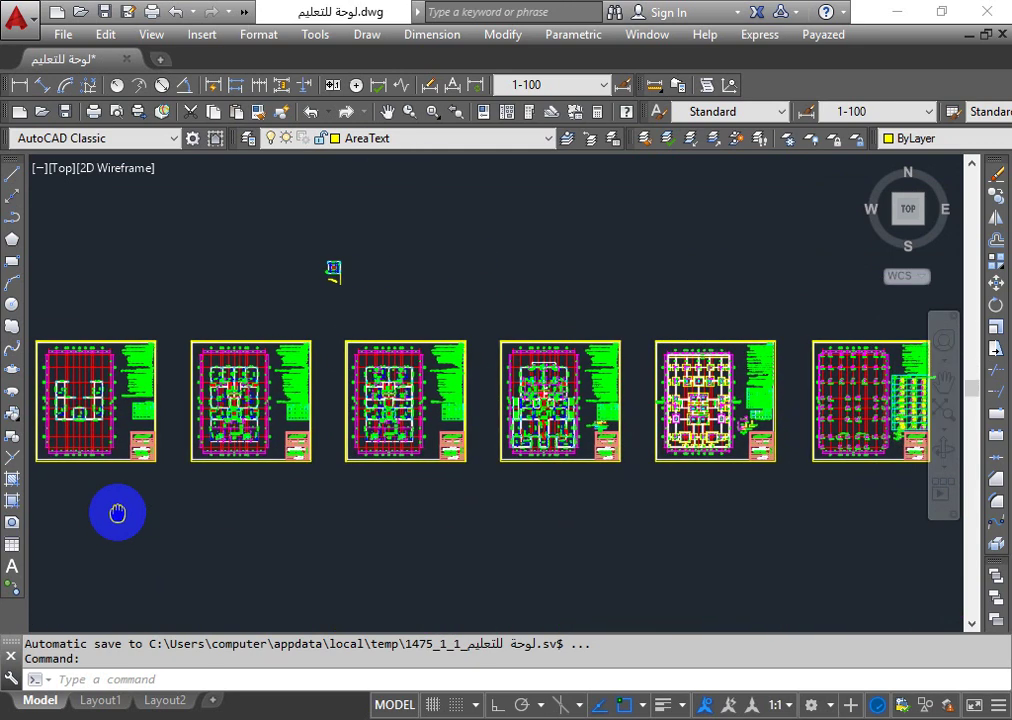
middle_drag(642, 418, 430, 418)
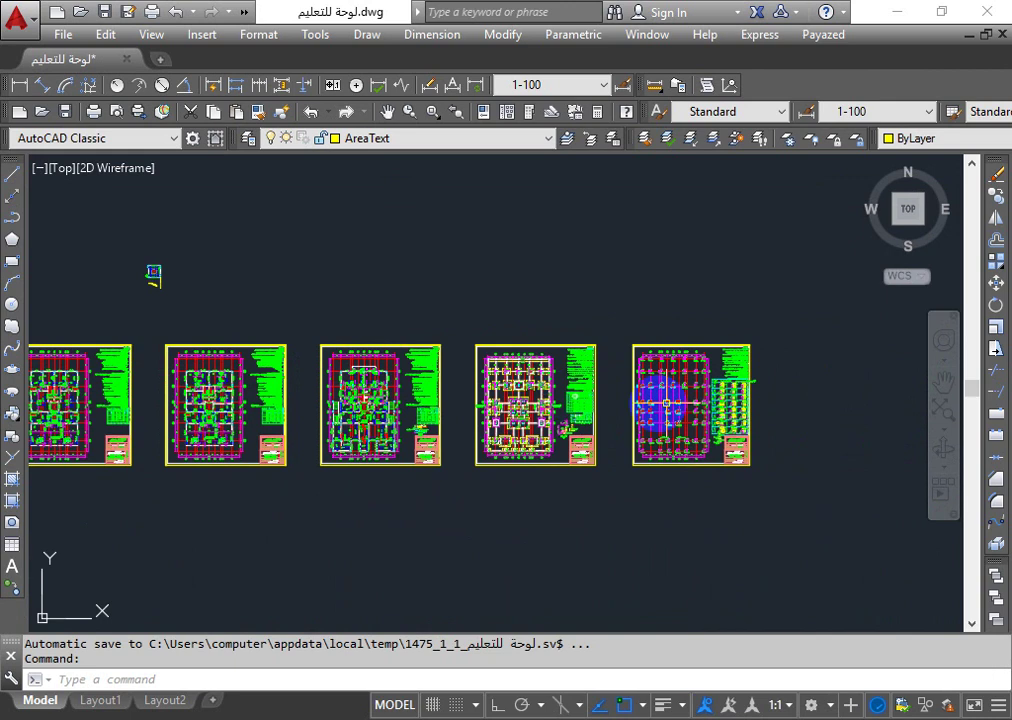
scroll(655, 407, up, 5)
scroll(676, 404, up, 4)
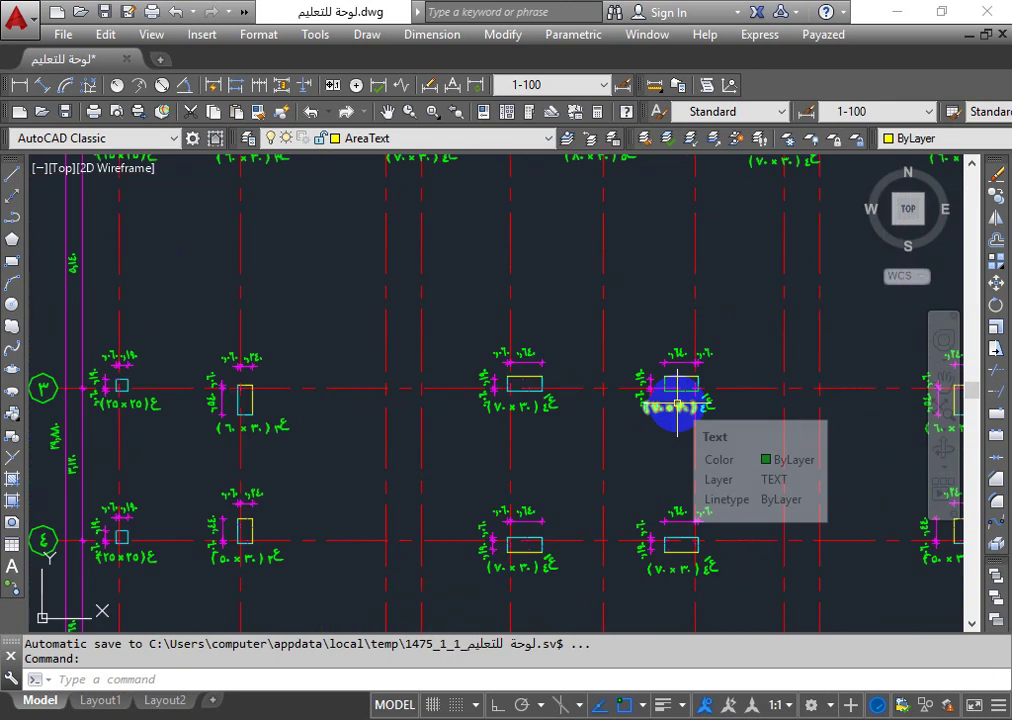
scroll(676, 404, down, 5)
scroll(676, 402, down, 3)
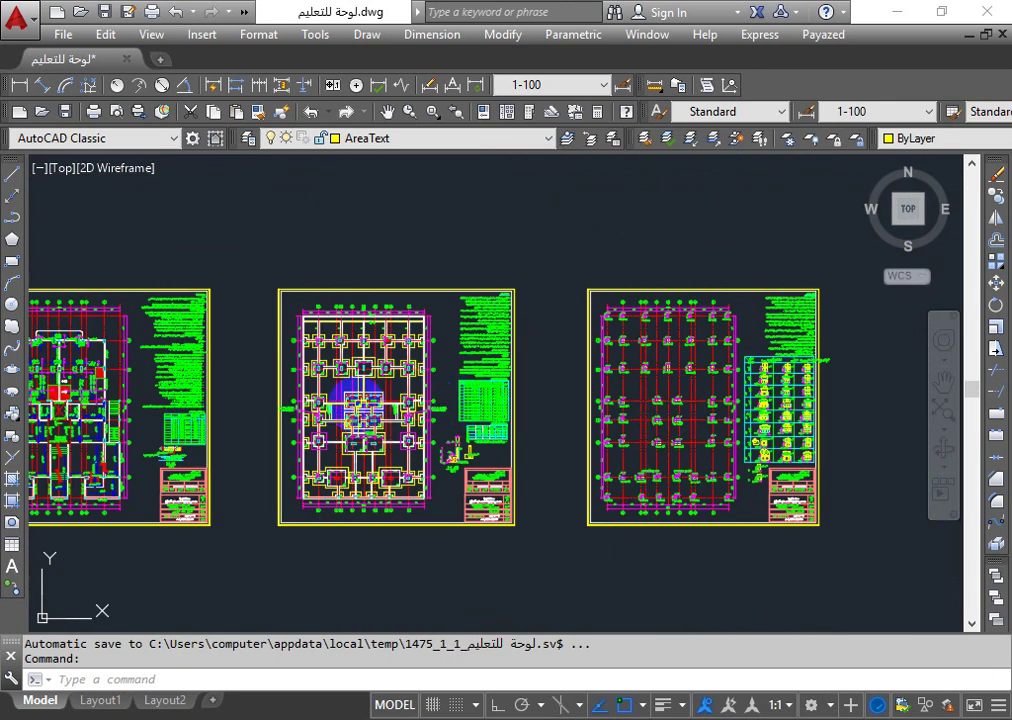
scroll(350, 405, up, 5)
scroll(434, 366, up, 2)
scroll(434, 366, up, 3)
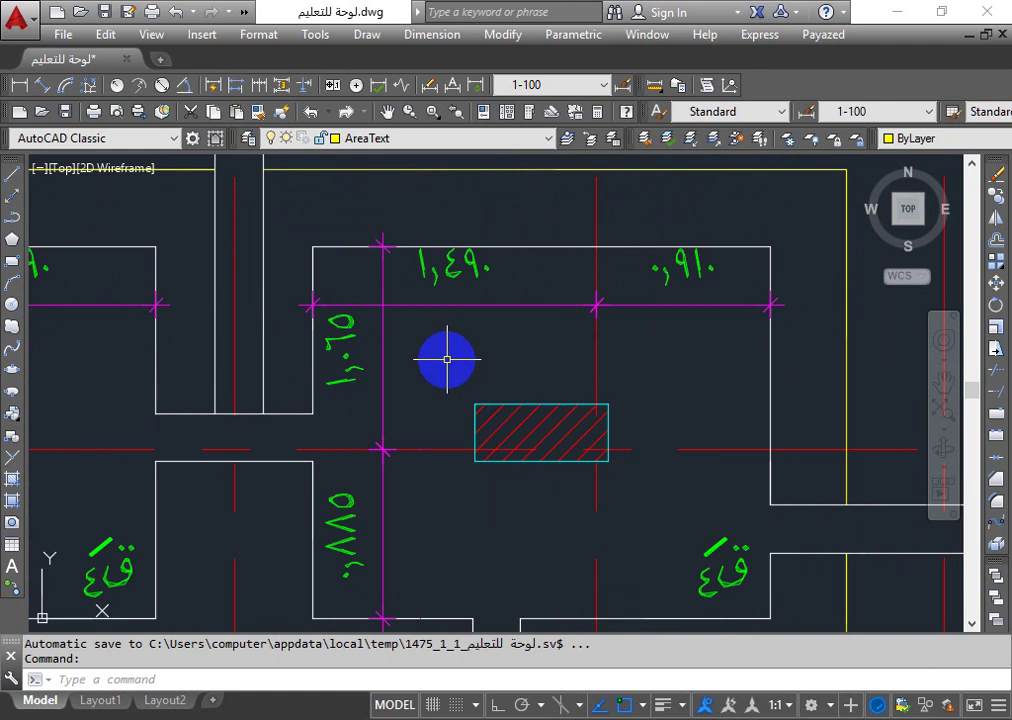
- Pan right along the row to bring more sheets and details into view
scroll(447, 359, down, 5)
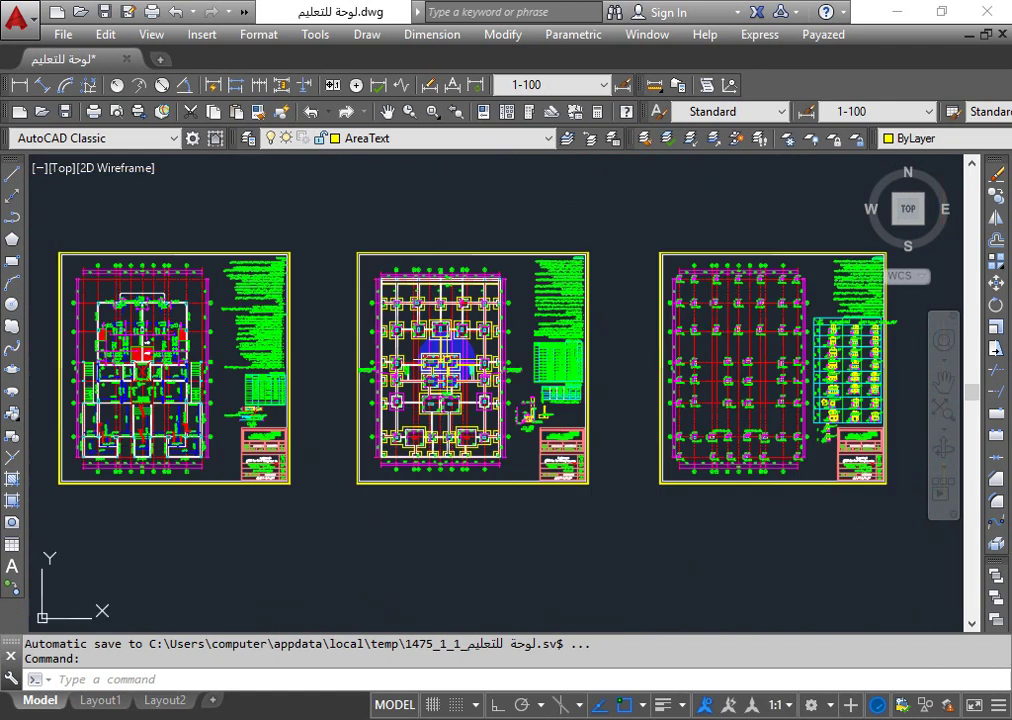
scroll(435, 357, down, 3)
scroll(232, 366, up, 2)
scroll(232, 366, up, 4)
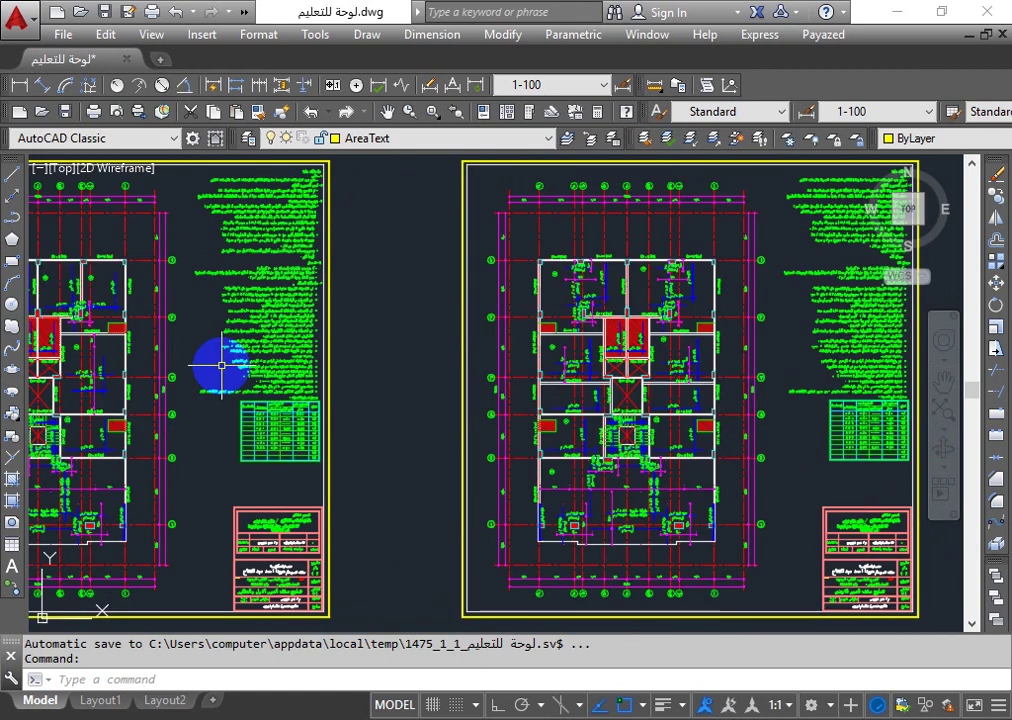
scroll(215, 361, down, 4)
scroll(192, 332, down, 3)
middle_drag(156, 383, 283, 352)
- Zoom into the second floor sheet's slab plan, general notes and rebar table, down to the ك٤ tie-beam labels
scroll(283, 352, up, 2)
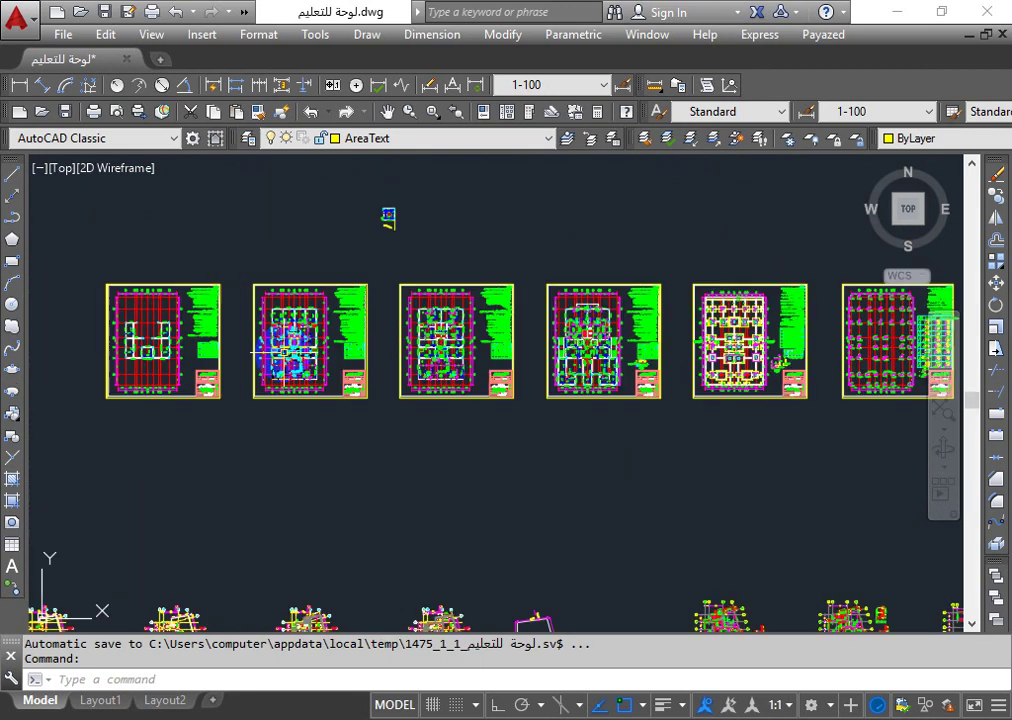
scroll(283, 352, up, 1)
scroll(284, 352, up, 3)
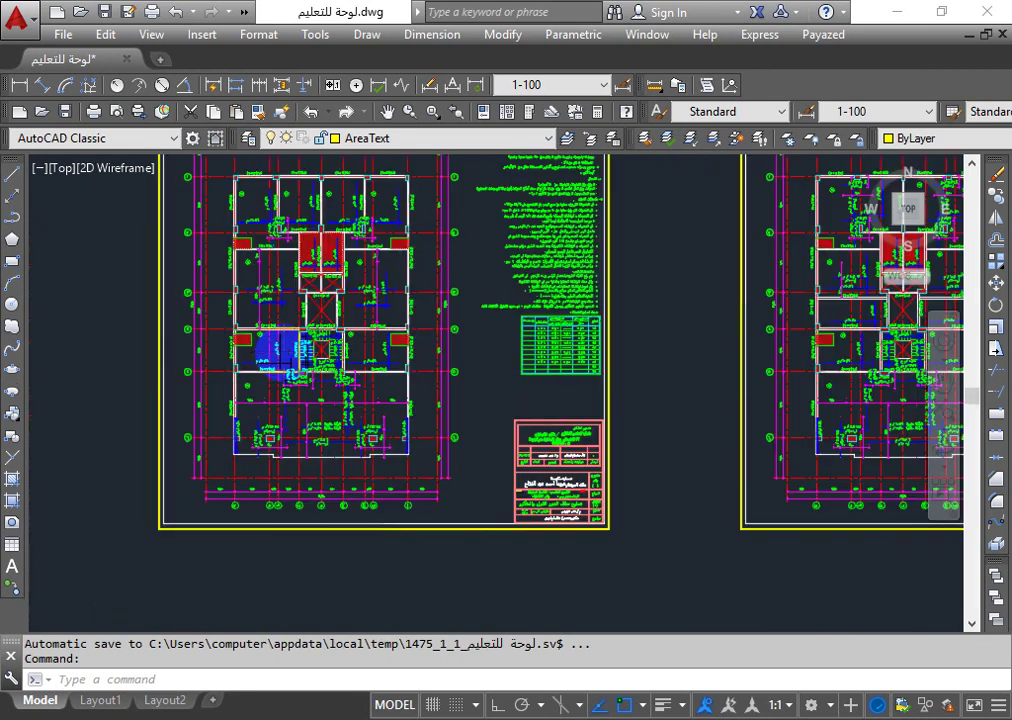
scroll(283, 352, down, 5)
scroll(301, 327, up, 5)
scroll(363, 277, up, 3)
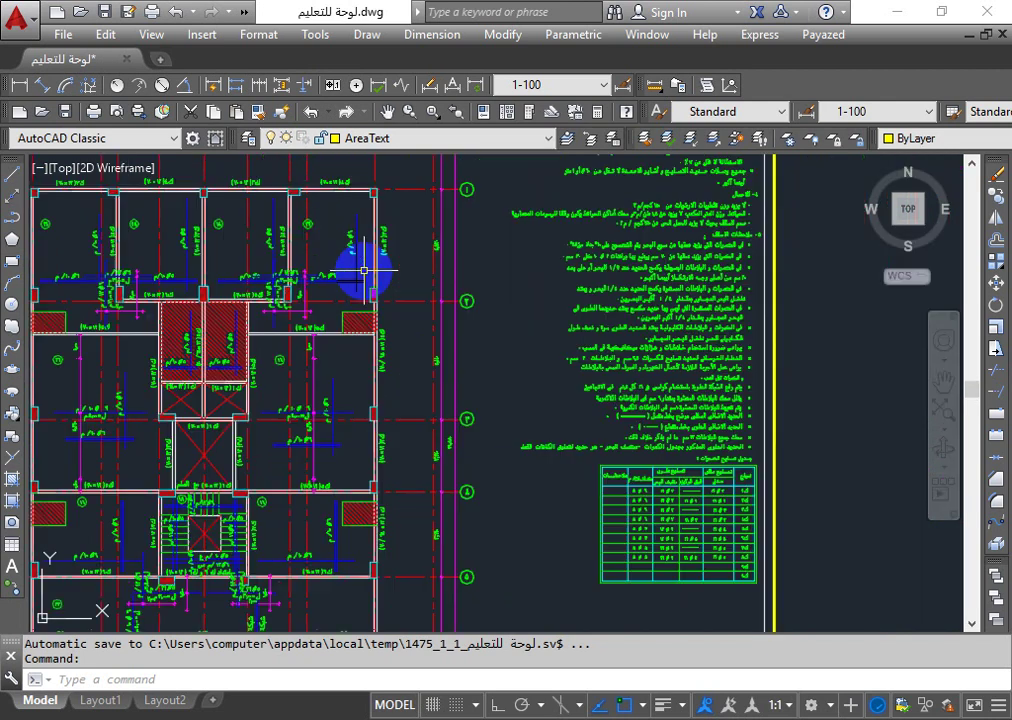
scroll(364, 270, up, 3)
scroll(355, 271, up, 2)
scroll(355, 271, down, 5)
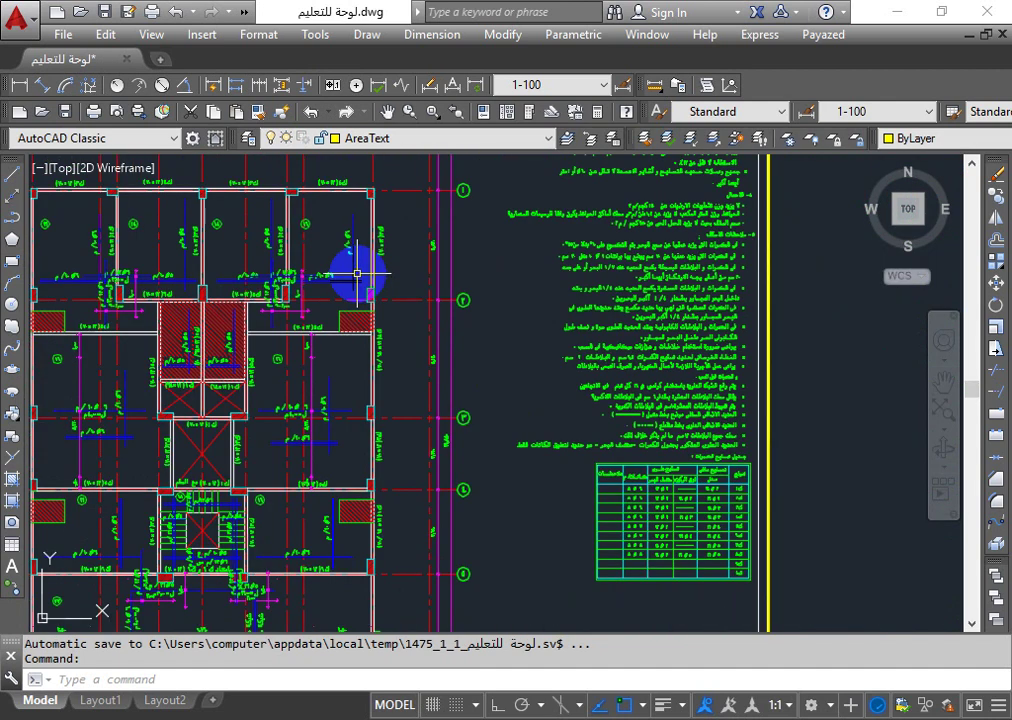
scroll(324, 267, up, 3)
scroll(324, 267, up, 3)
scroll(296, 289, down, 5)
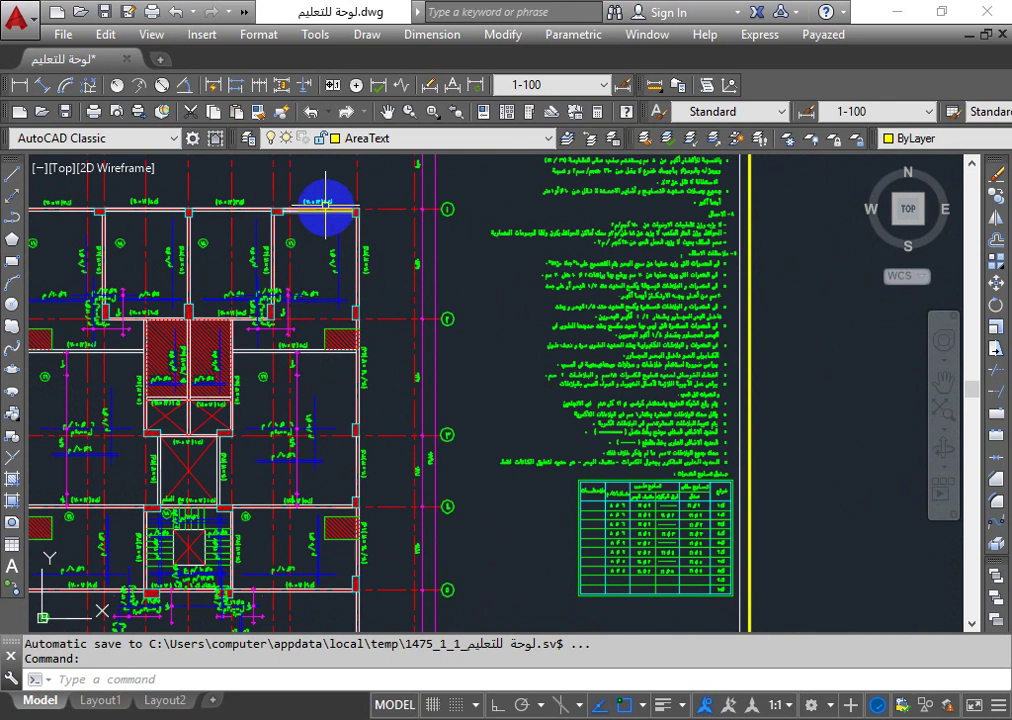
scroll(319, 198, up, 3)
- Zoom out from the ك٤ tie-beam labels to frame two floor reinforcement sheets with title blocks
scroll(318, 200, up, 3)
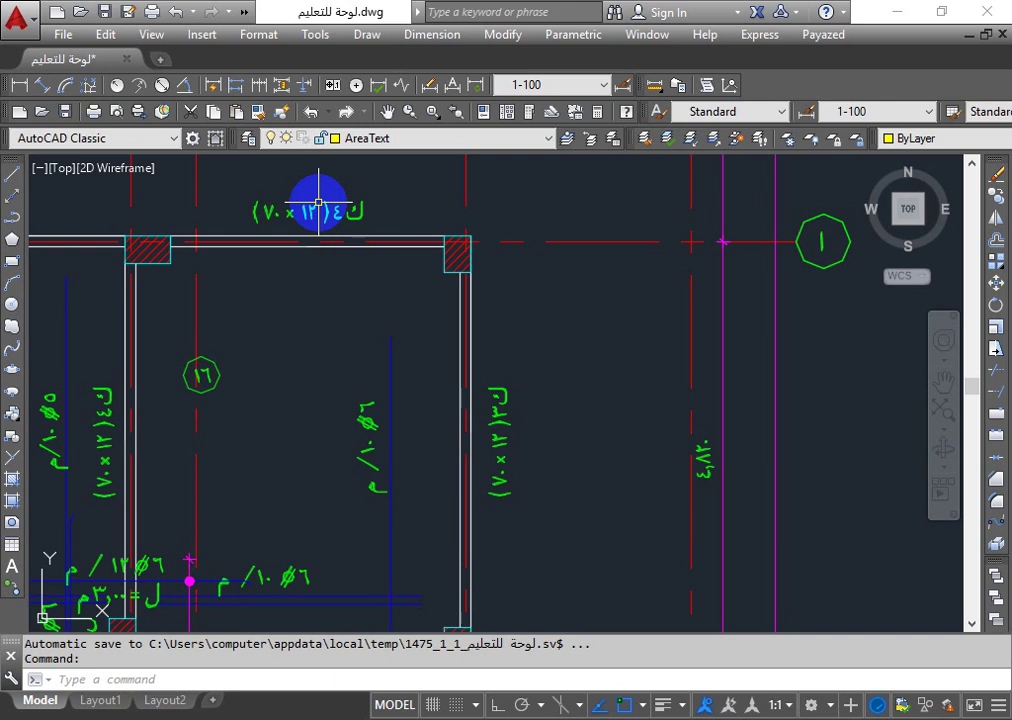
scroll(300, 208, down, 8)
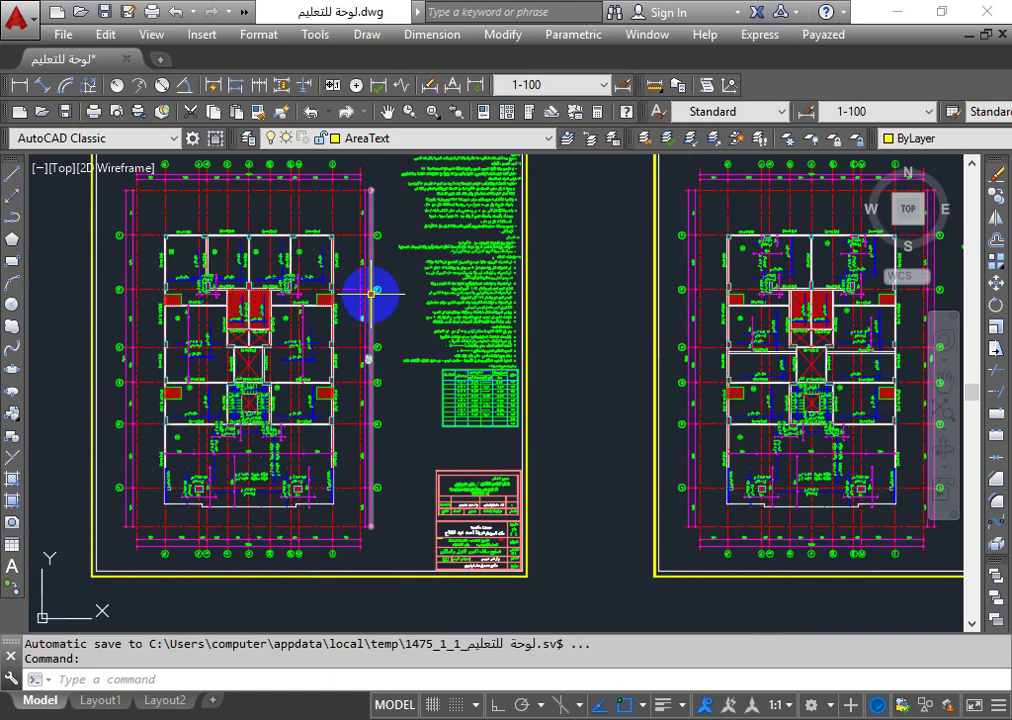
middle_click(417, 220)
middle_click(417, 220)
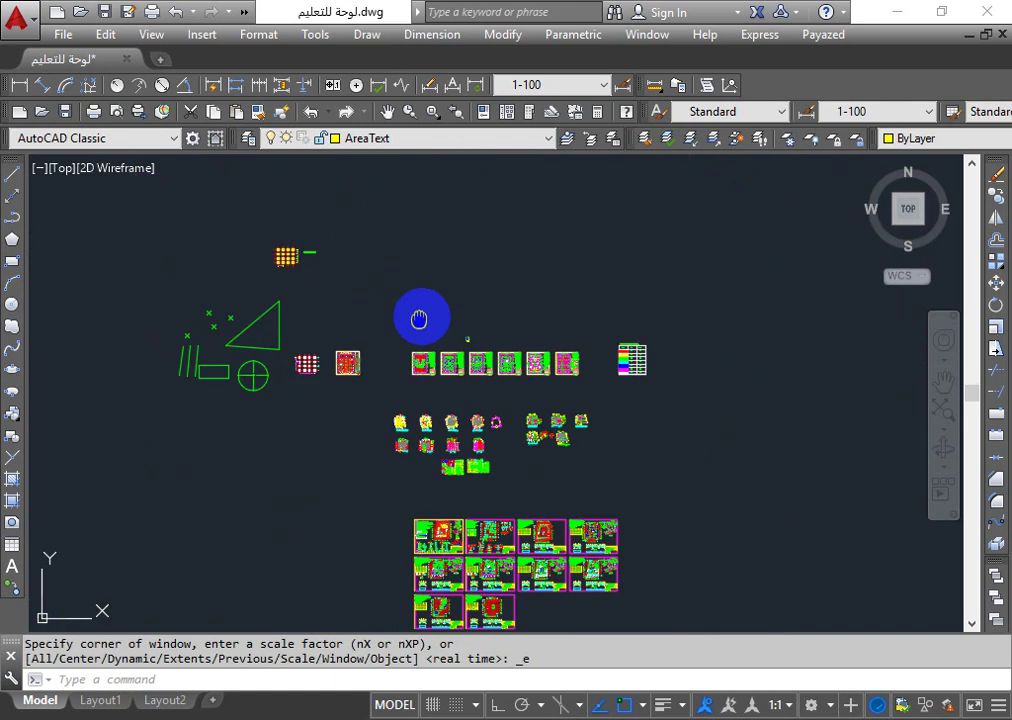
scroll(440, 350, up, 1)
scroll(455, 320, up, 3)
scroll(470, 295, up, 3)
scroll(445, 309, up, 5)
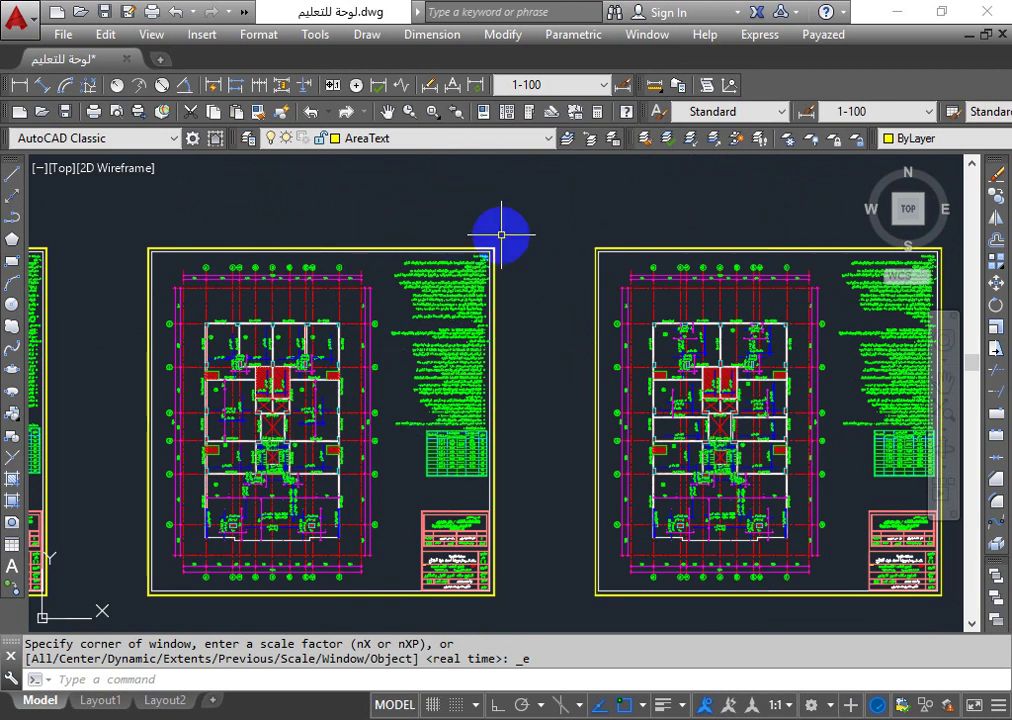
scroll(440, 287, up, 3)
- Zoom into the general notes to read the steel grades: mild 24/35 for 8 mm bars and high-tensile 36/52
scroll(343, 321, up, 2)
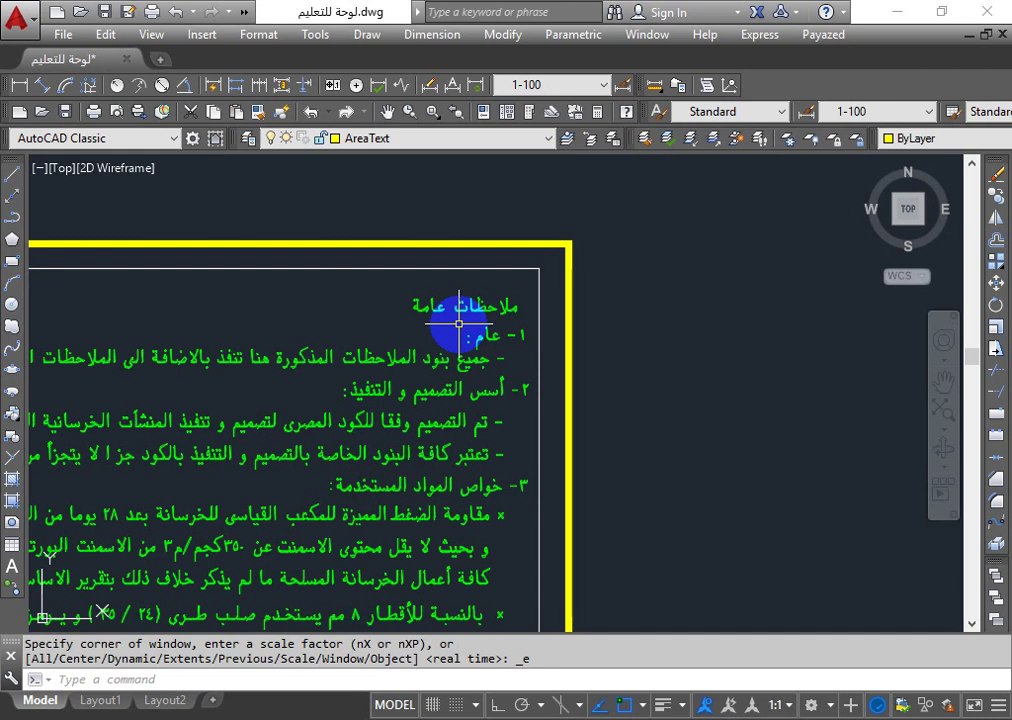
scroll(410, 445, down, 3)
scroll(395, 462, up, 4)
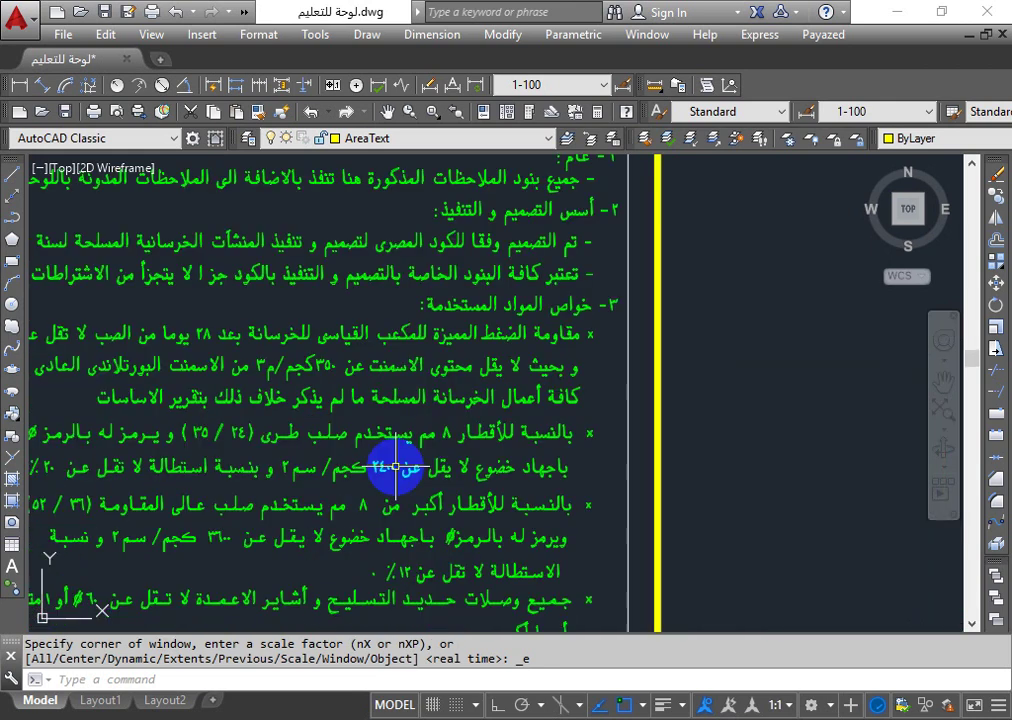
scroll(480, 420, up, 2)
- Zoom out and pan to bring the notes and beam rebar table (ك١ to ك١٠) into view
scroll(503, 395, down, 3)
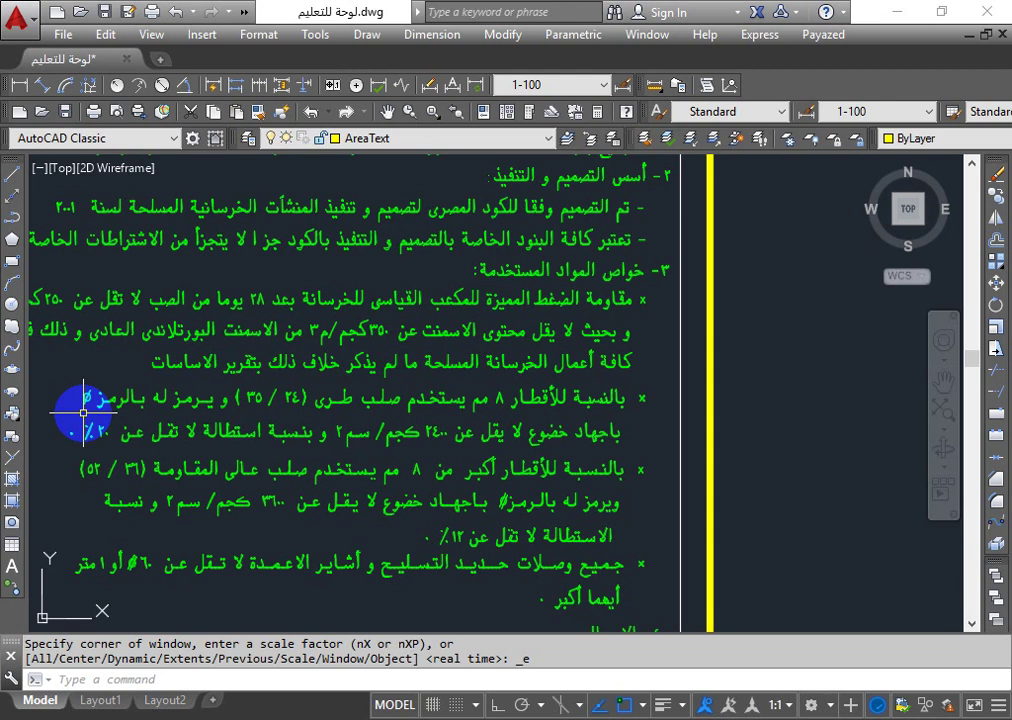
scroll(220, 375, down, 5)
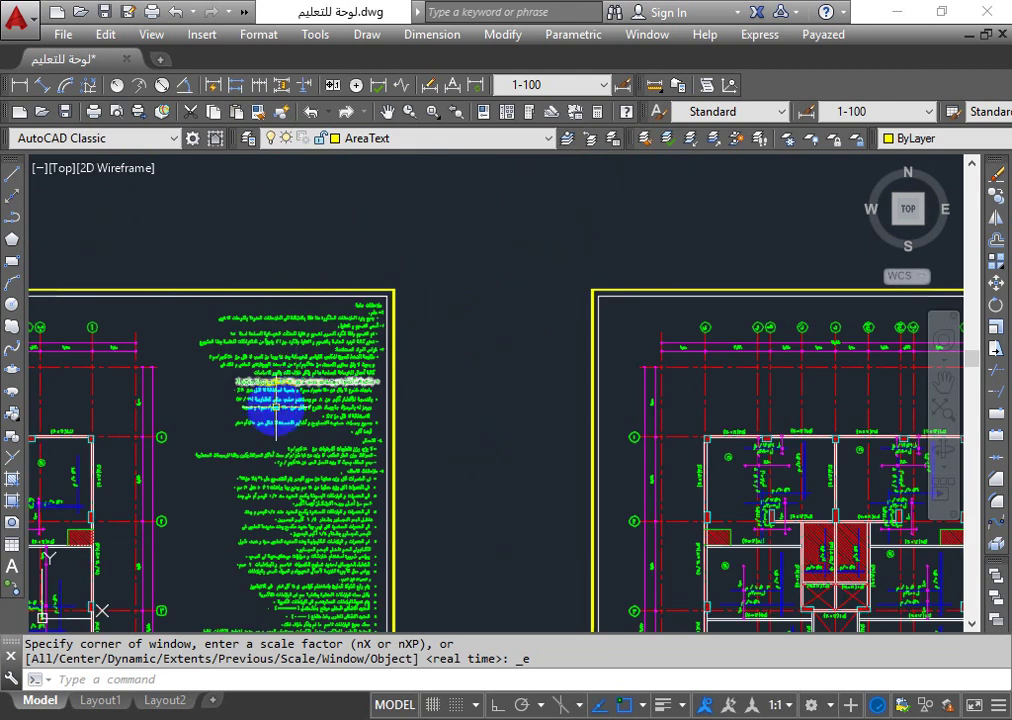
mouse_move(276, 408)
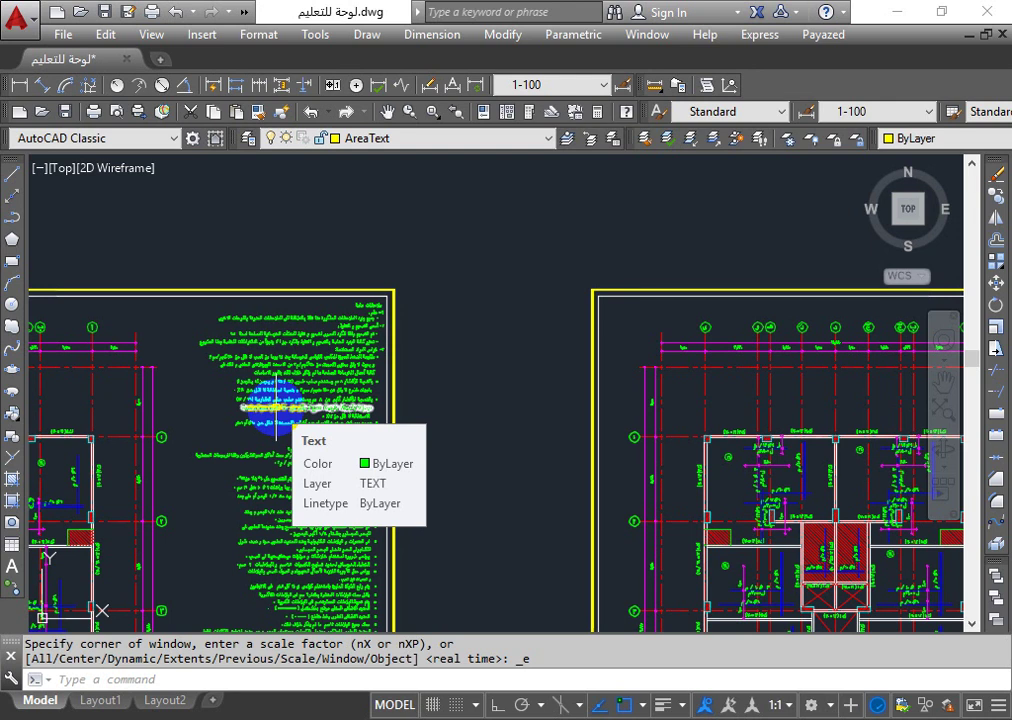
drag(309, 495, 345, 282)
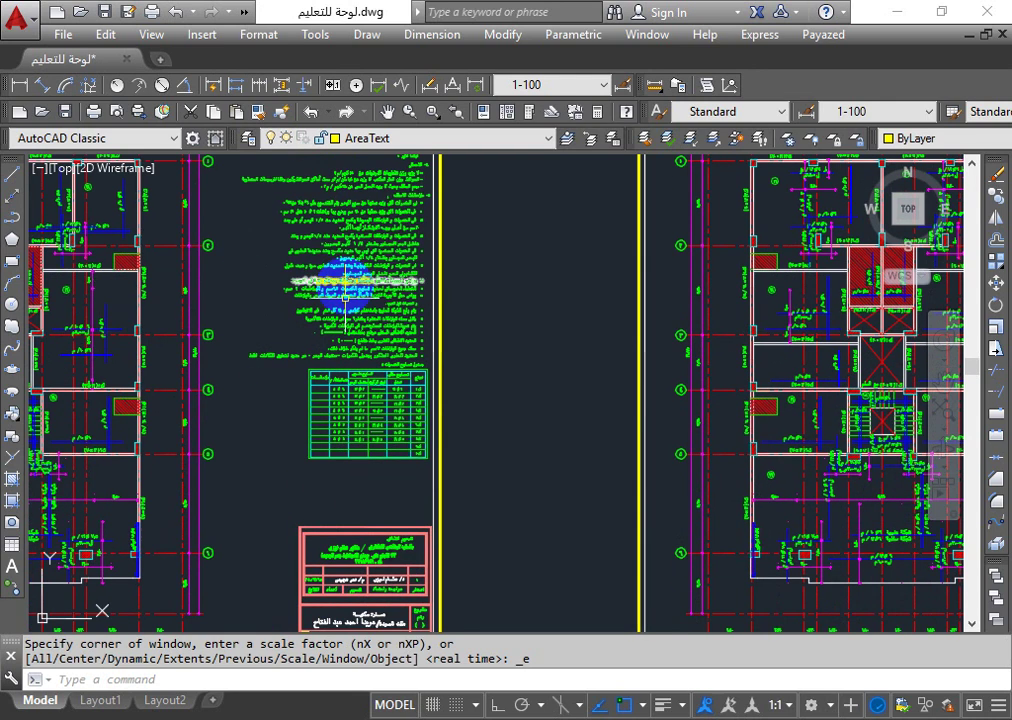
scroll(350, 418, up, 2)
scroll(355, 420, up, 2)
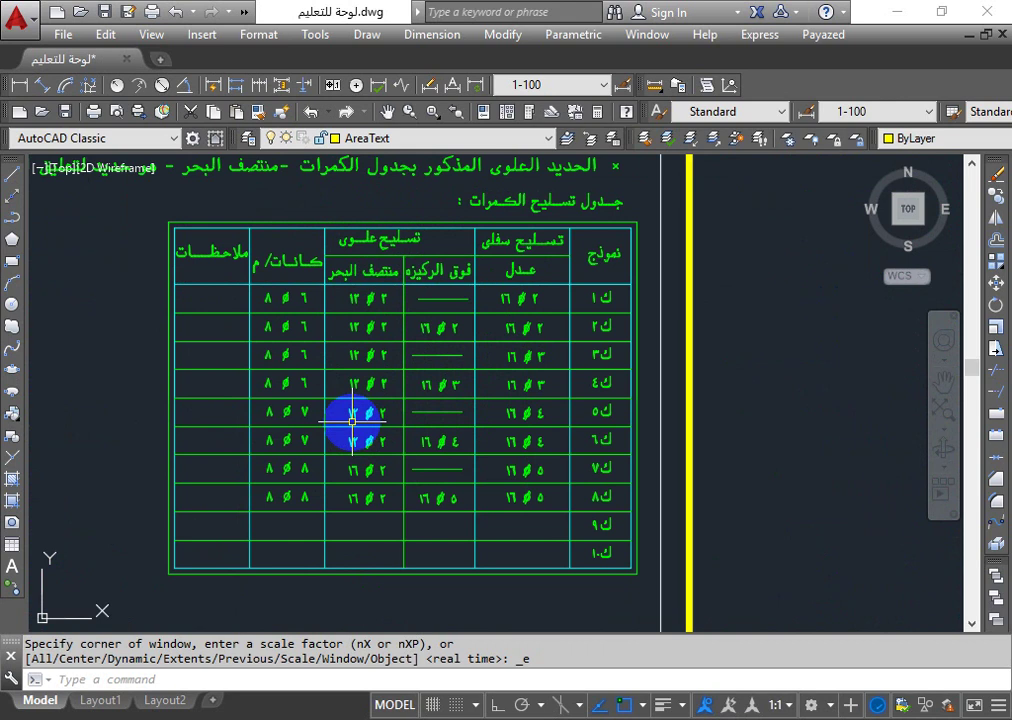
- Wheel out until three full structural floor-plan sheets sit side by side
scroll(352, 420, down, 3)
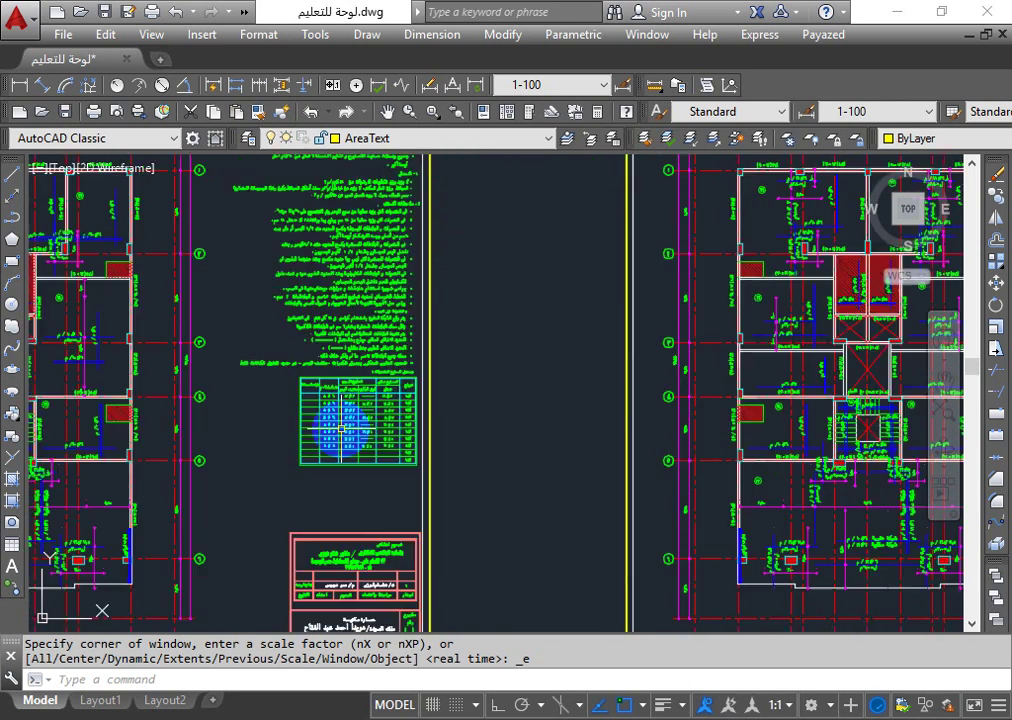
scroll(339, 429, down, 3)
scroll(140, 422, up, 5)
scroll(356, 460, up, 3)
scroll(356, 460, down, 5)
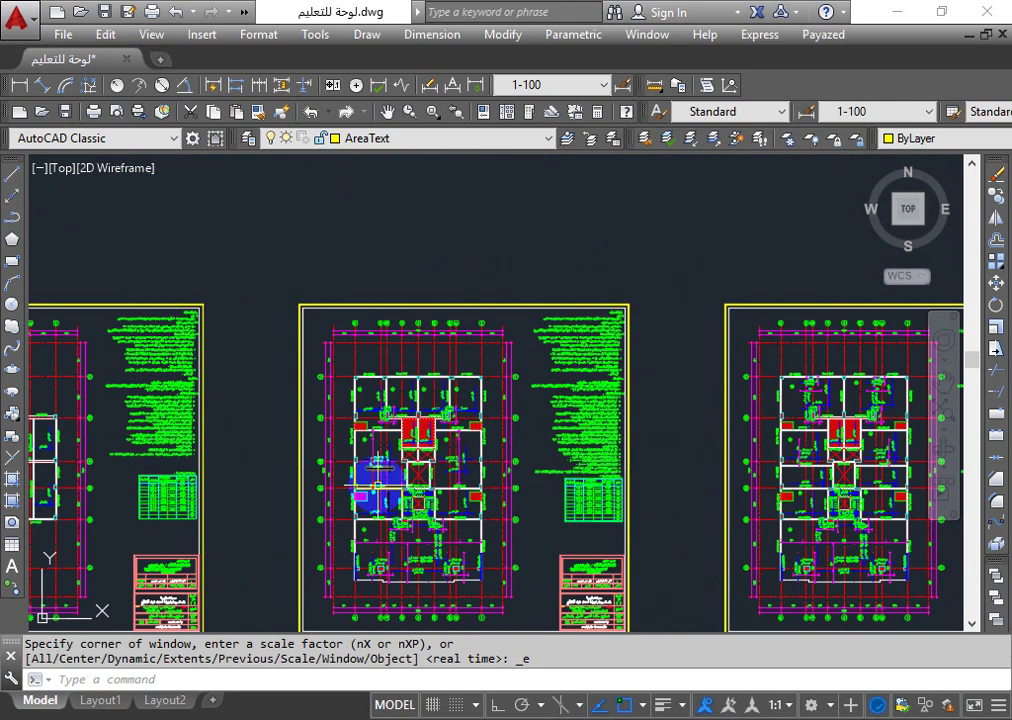
- Zoom in on the middle plan's beam labels, then out to show two complete plan sheets
scroll(429, 566, up, 5)
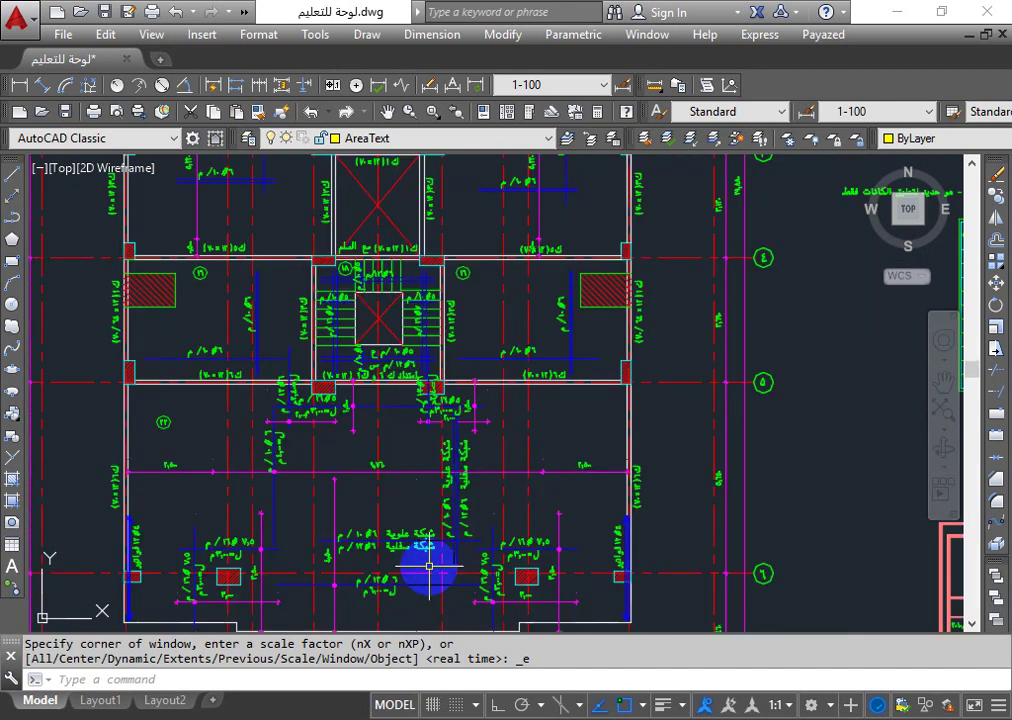
scroll(495, 230, up, 5)
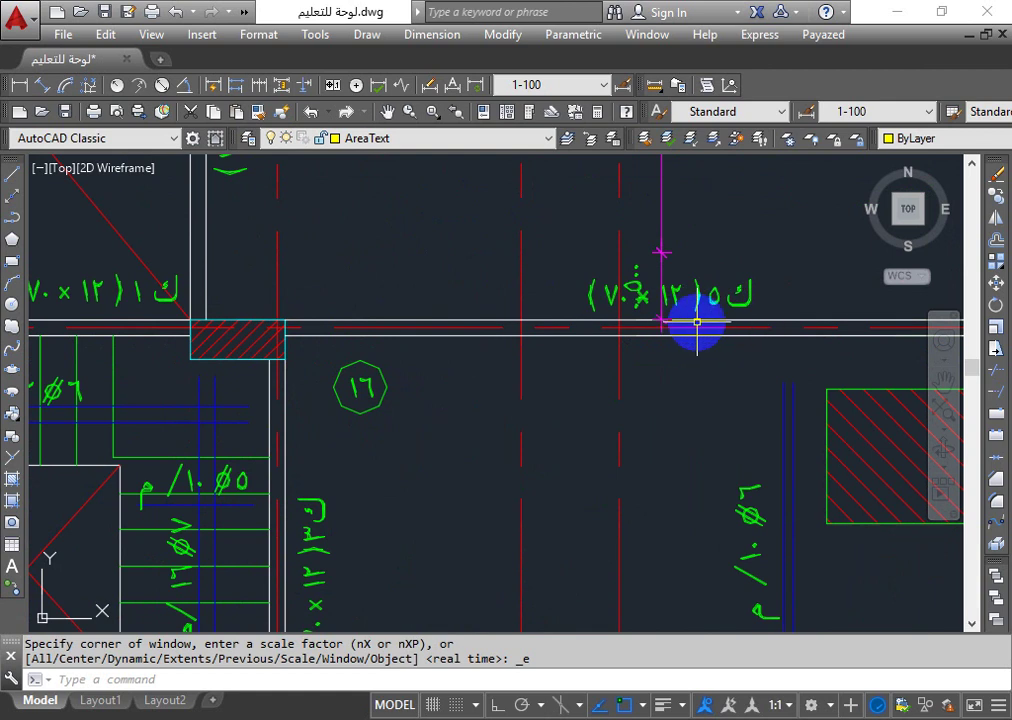
scroll(697, 322, down, 7)
scroll(700, 451, up, 4)
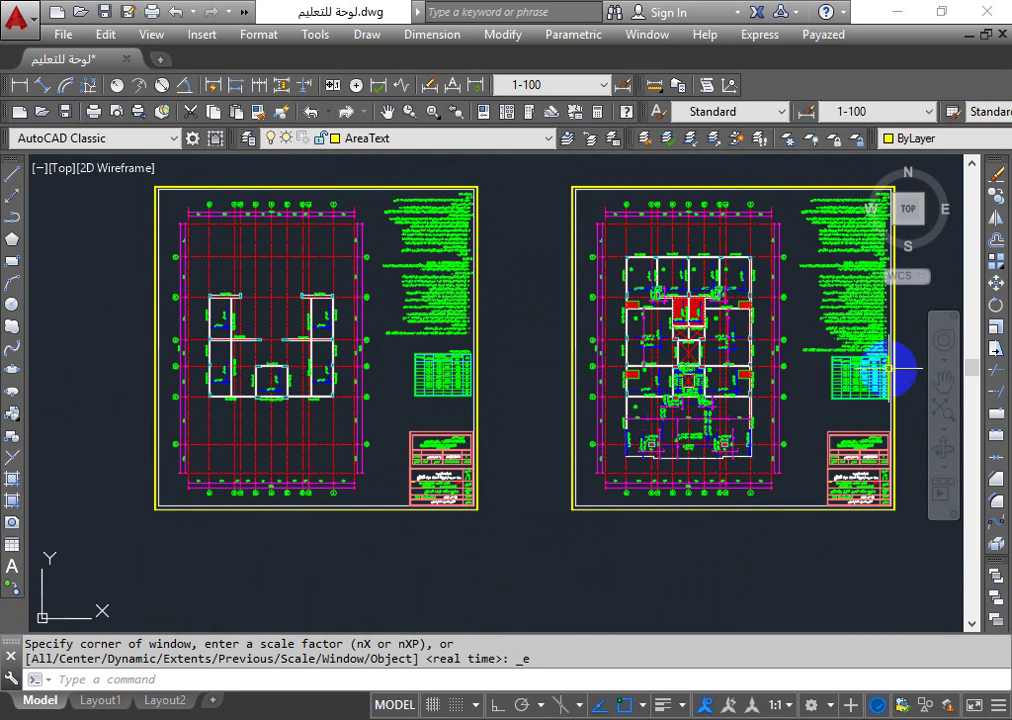
- Zoom into the beam schedule (bottom bars 2Ø16–5Ø16, stirrups 6–8 Ø8 per metre), then readjust the view
scroll(888, 369, up, 6)
scroll(870, 370, up, 3)
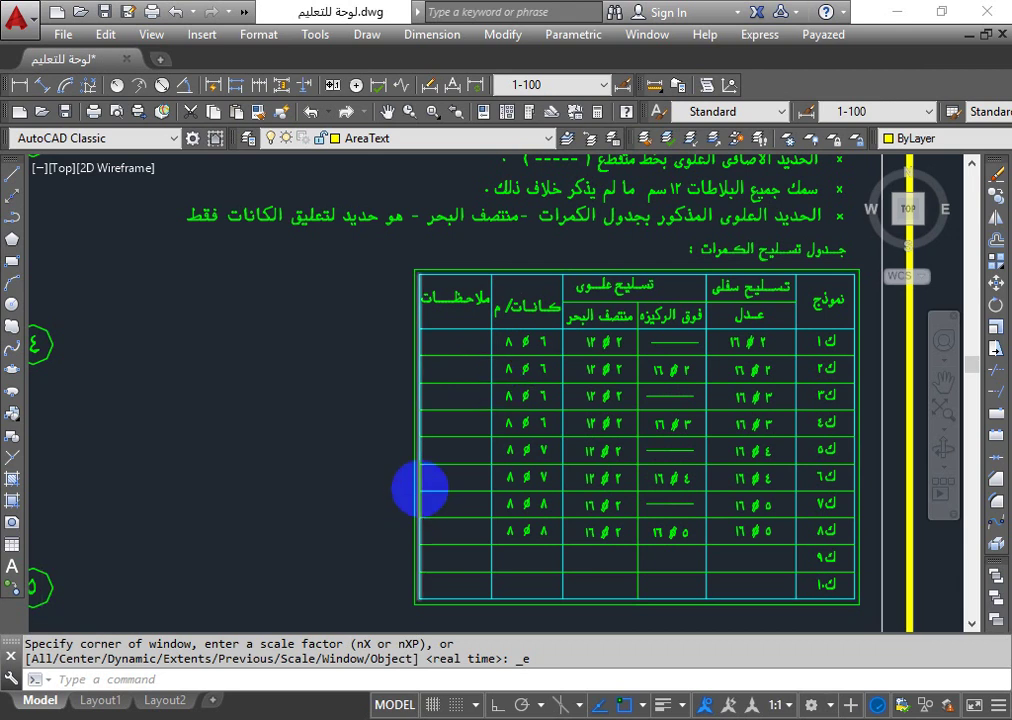
scroll(420, 483, down, 9)
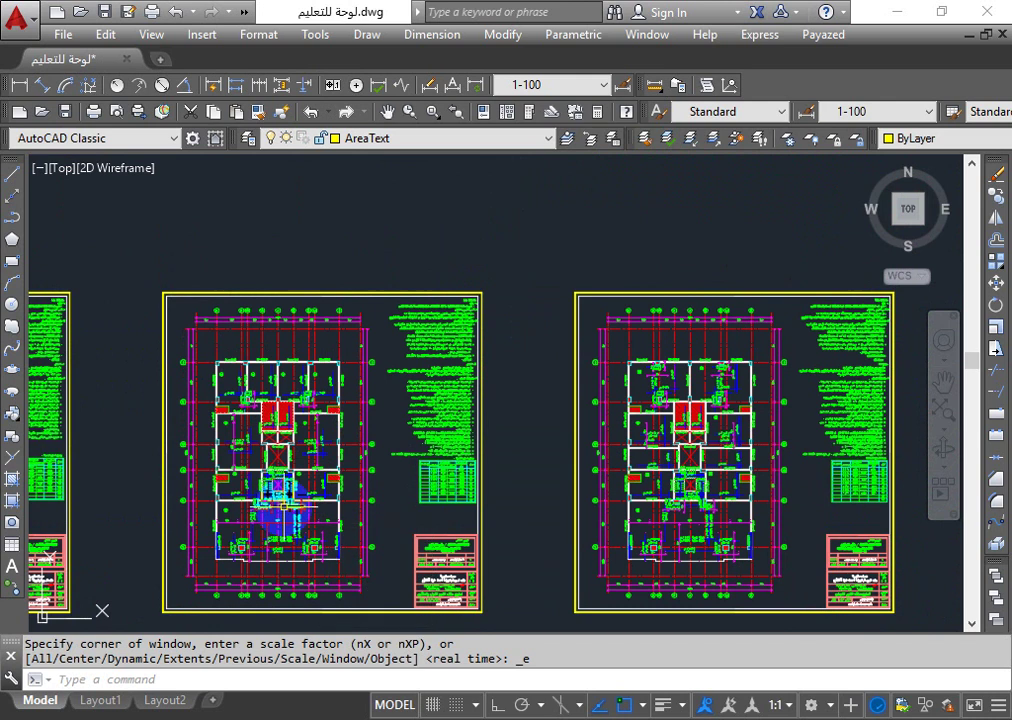
scroll(460, 480, up, 9)
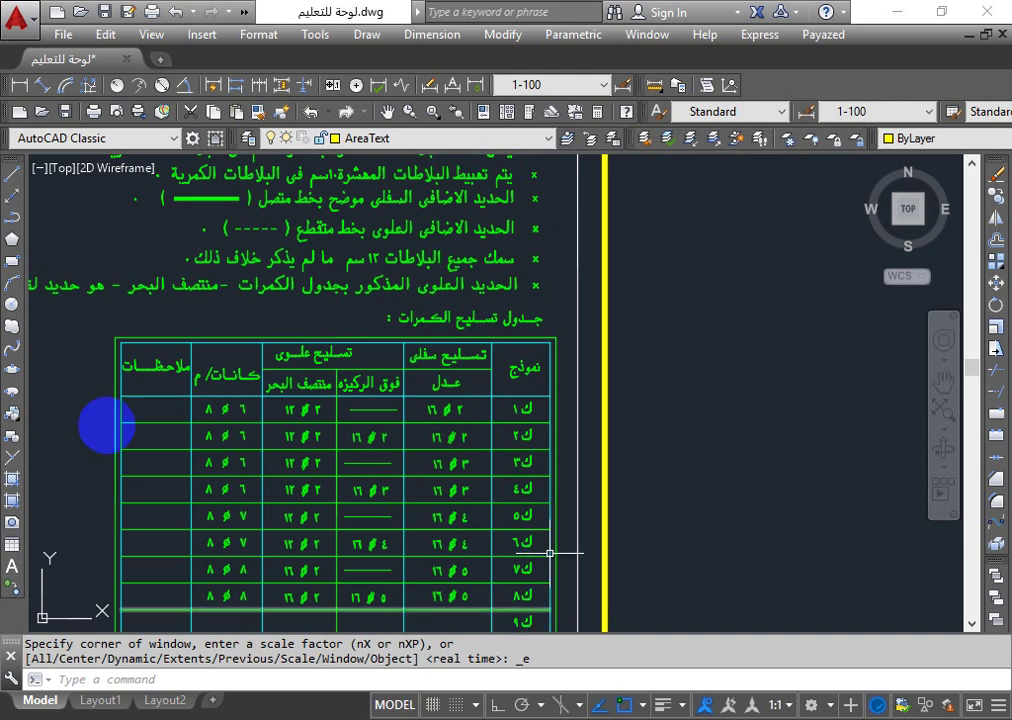
- Pan to the left plan and zoom far in on beam ك٥ and its ١٢ × ٧٠ section label
middle_drag(99, 436, 429, 400)
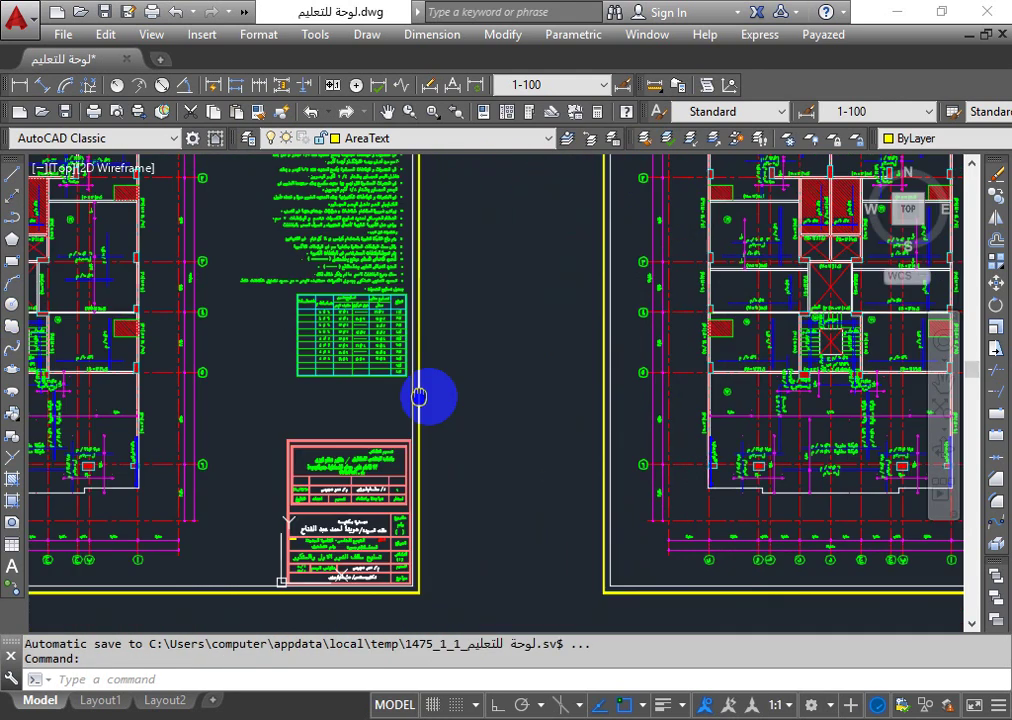
scroll(305, 320, up, 3)
scroll(305, 320, up, 5)
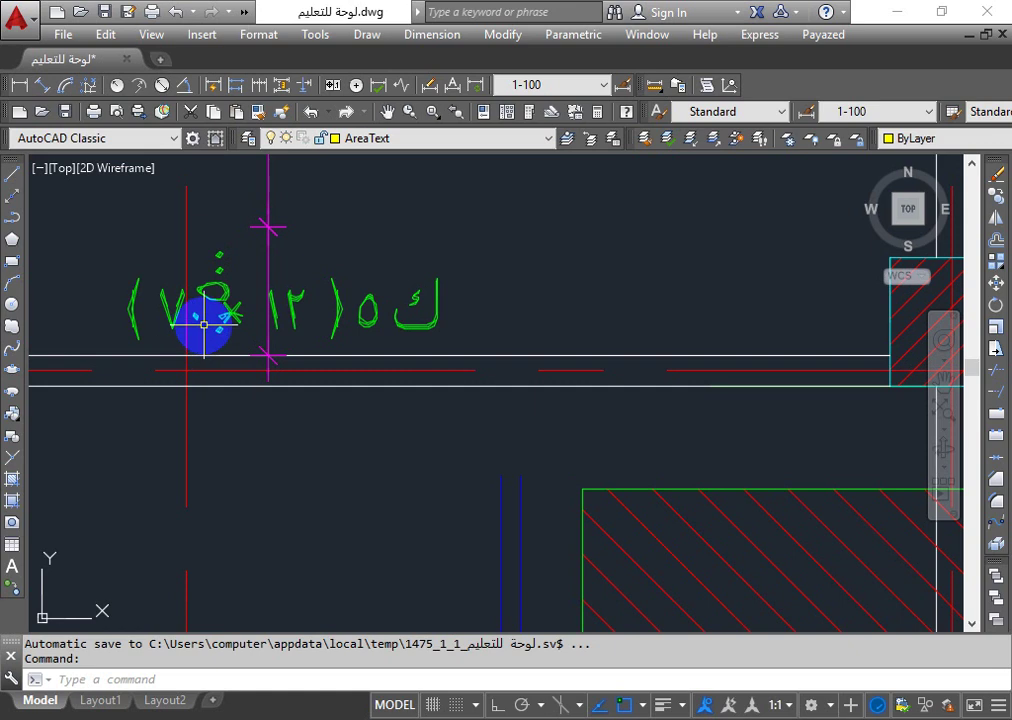
- Pan up to the Arabic title block and zoom around its office header, revision 1 signoffs and project rows
scroll(328, 361, down, 5)
scroll(328, 402, down, 2)
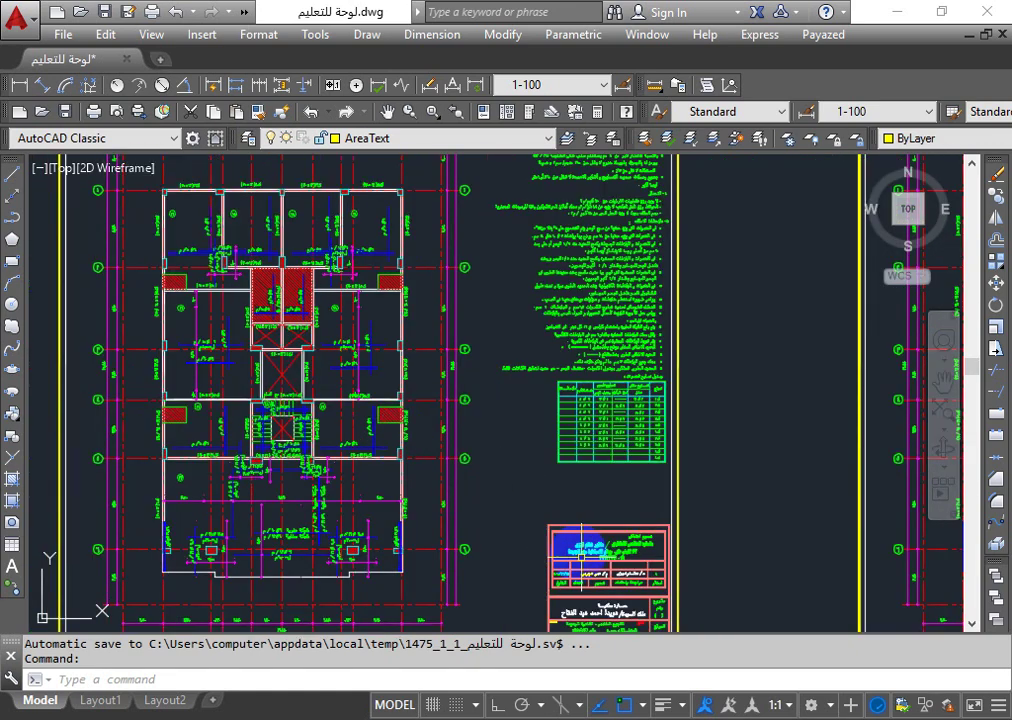
middle_drag(482, 468, 492, 310)
scroll(630, 395, up, 6)
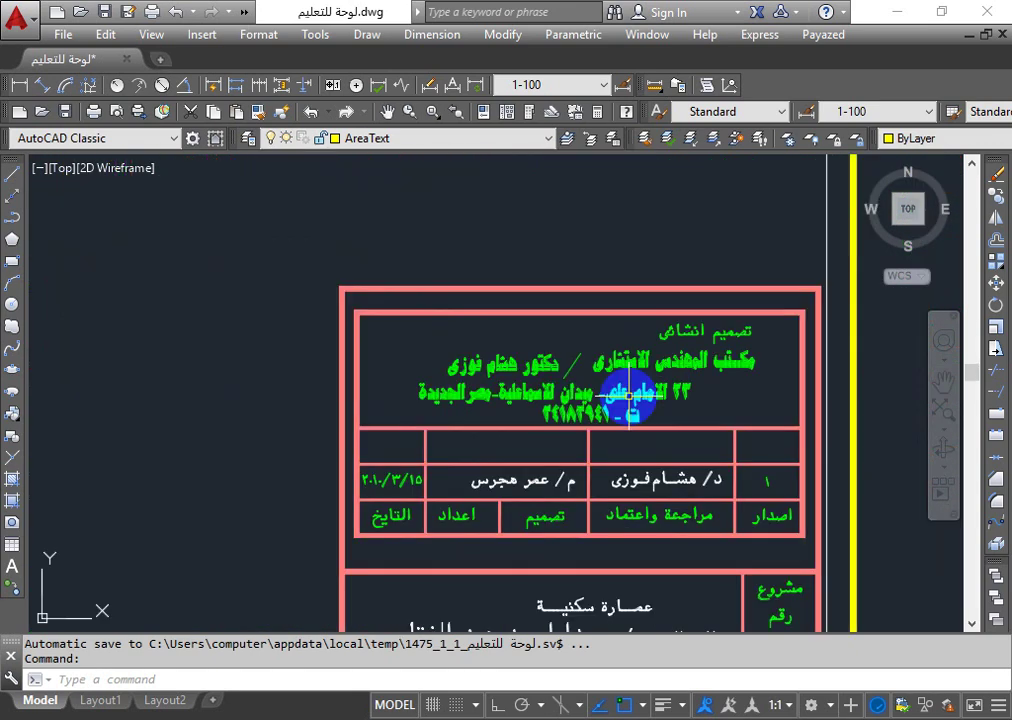
scroll(630, 395, down, 3)
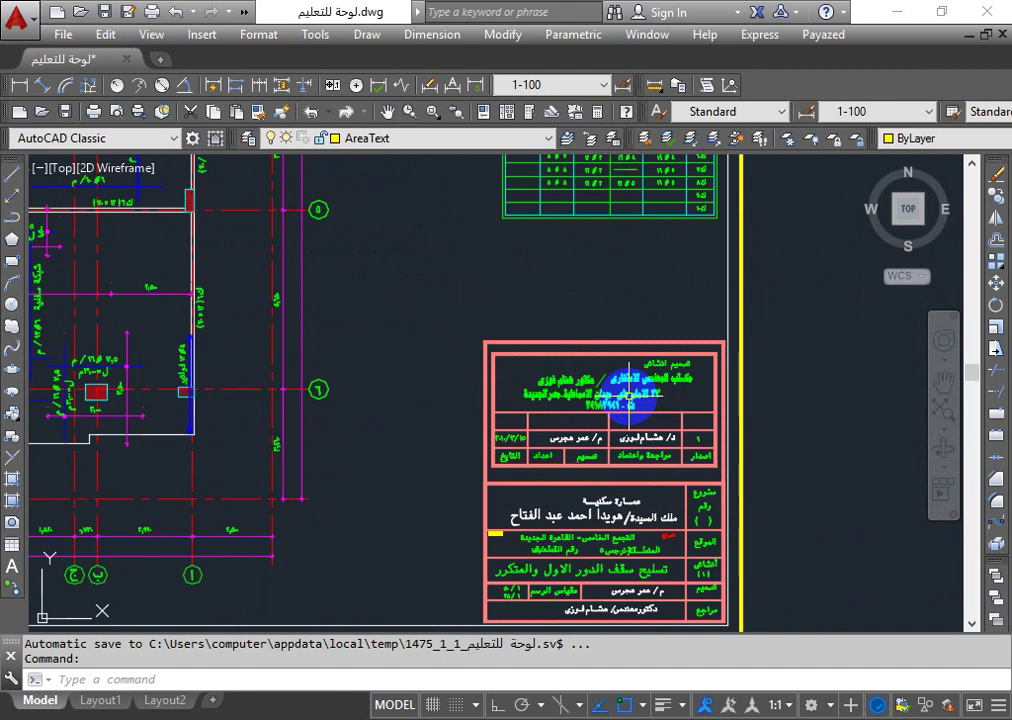
scroll(655, 566, up, 6)
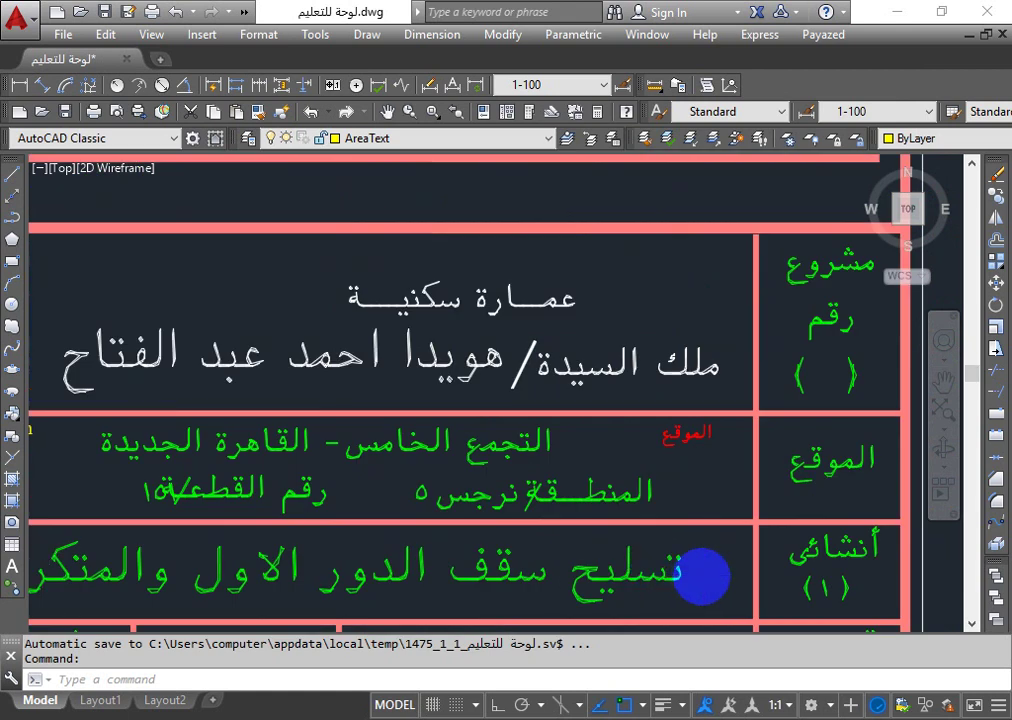
scroll(700, 577, down, 3)
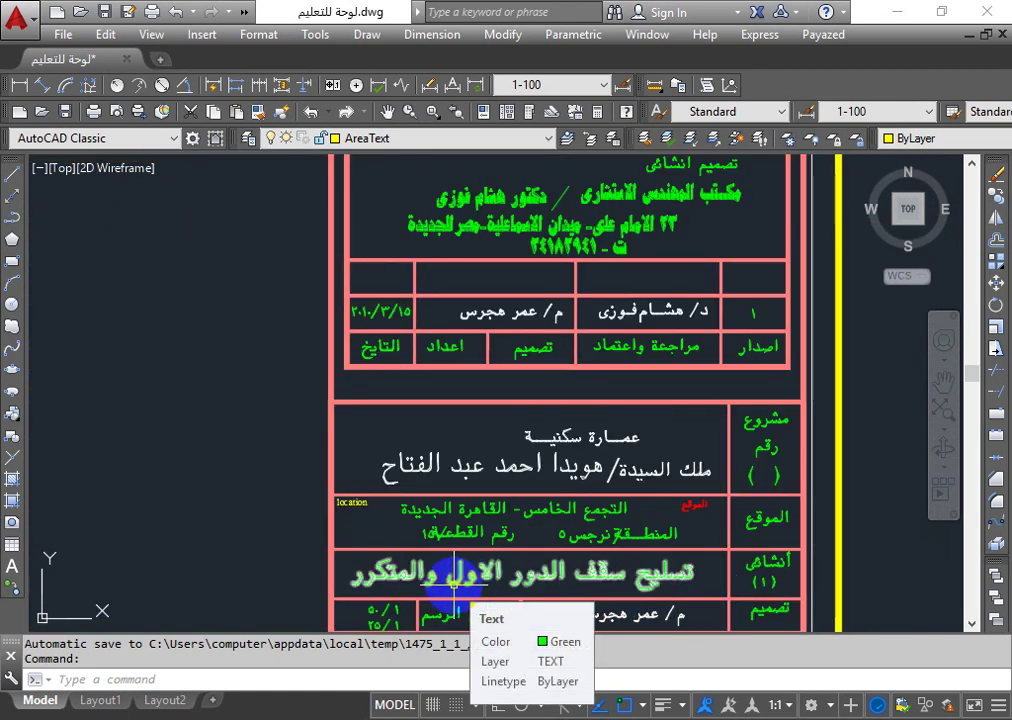
scroll(632, 316, down, 3)
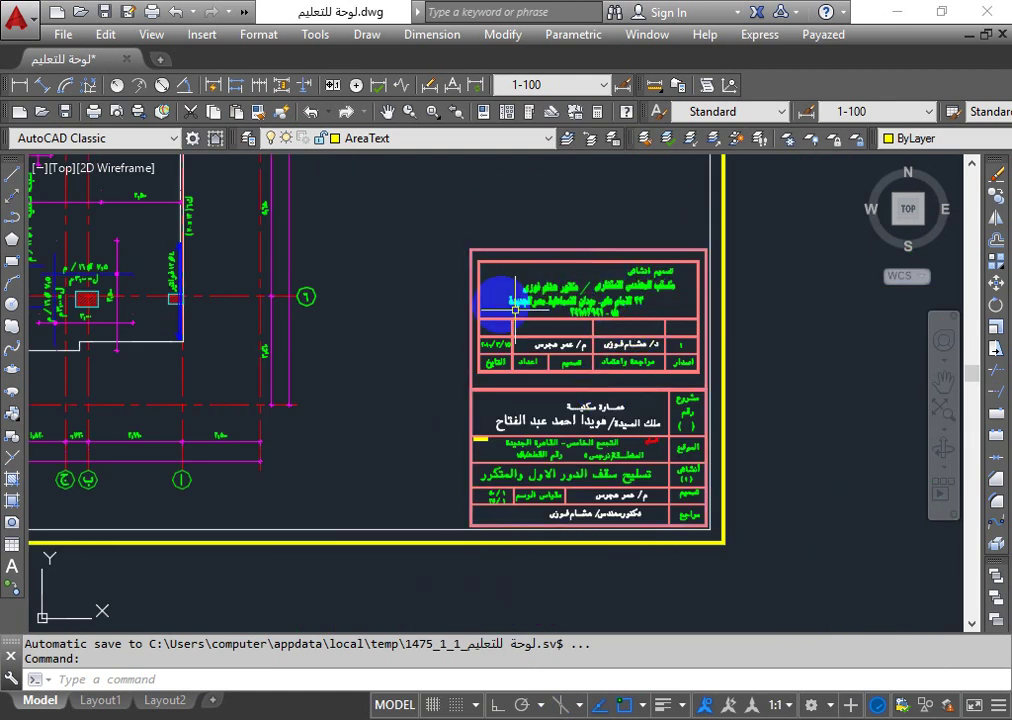
scroll(550, 330, down, 3)
scroll(565, 340, up, 5)
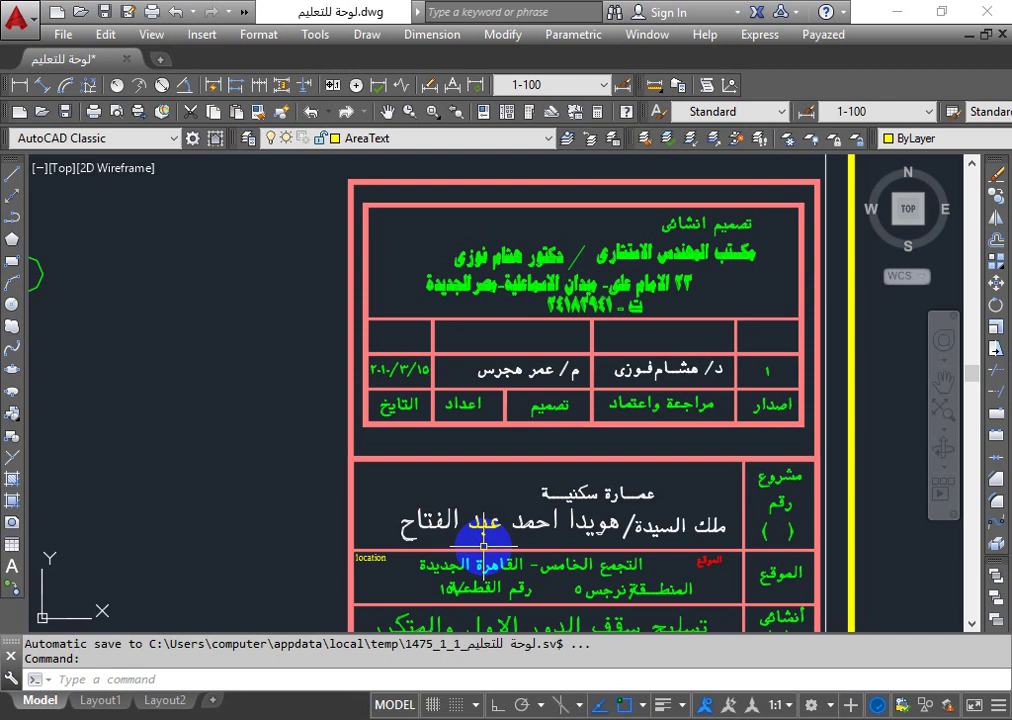
- Zoom out and pan along the sheet row to show the footing plan sheet beside a floor plan
scroll(484, 546, down, 3)
scroll(452, 557, down, 5)
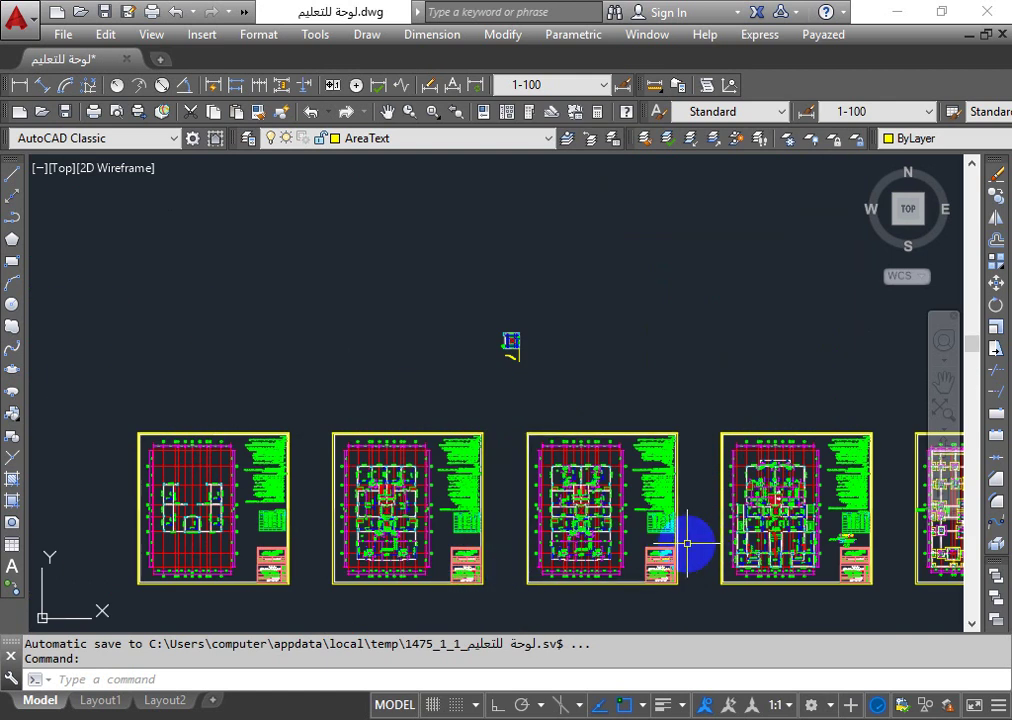
middle_drag(745, 531, 560, 462)
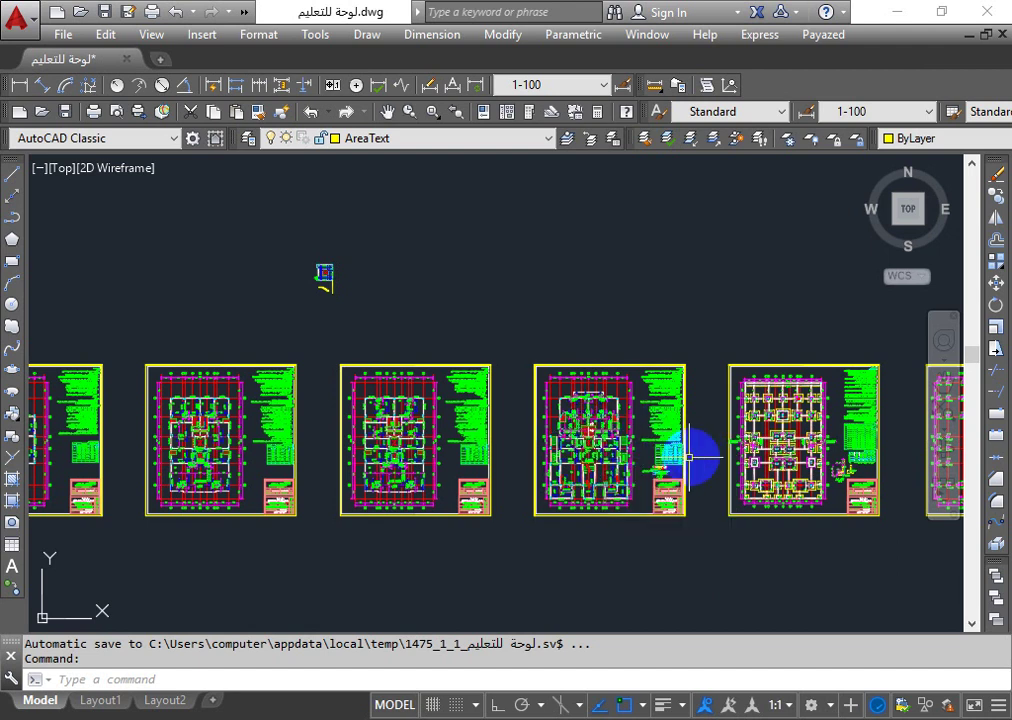
scroll(688, 460, up, 5)
scroll(676, 476, down, 5)
- Zoom from the foundation plan into footing section 1-1 and its reinforcement schedule table
scroll(836, 512, up, 3)
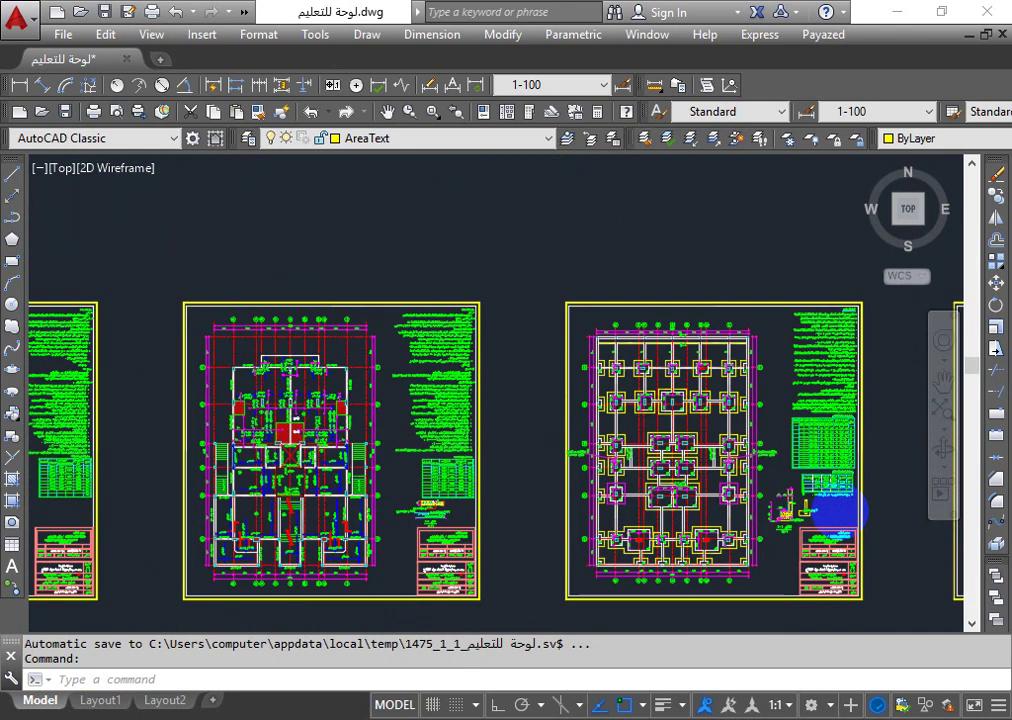
scroll(843, 492, up, 3)
scroll(844, 484, up, 2)
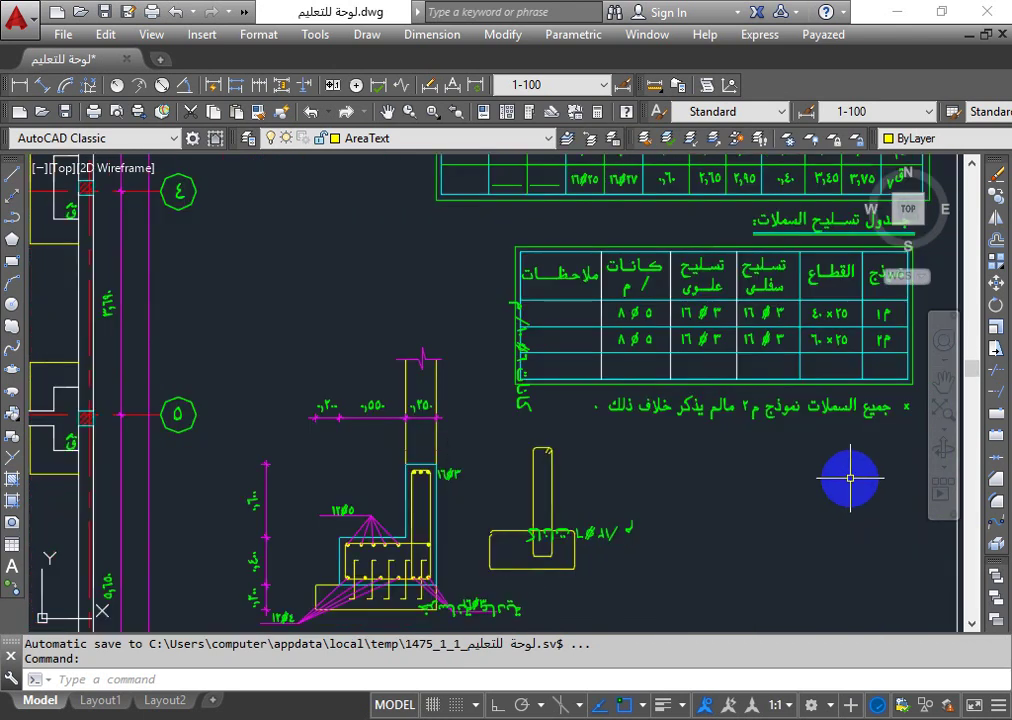
scroll(660, 484, down, 2)
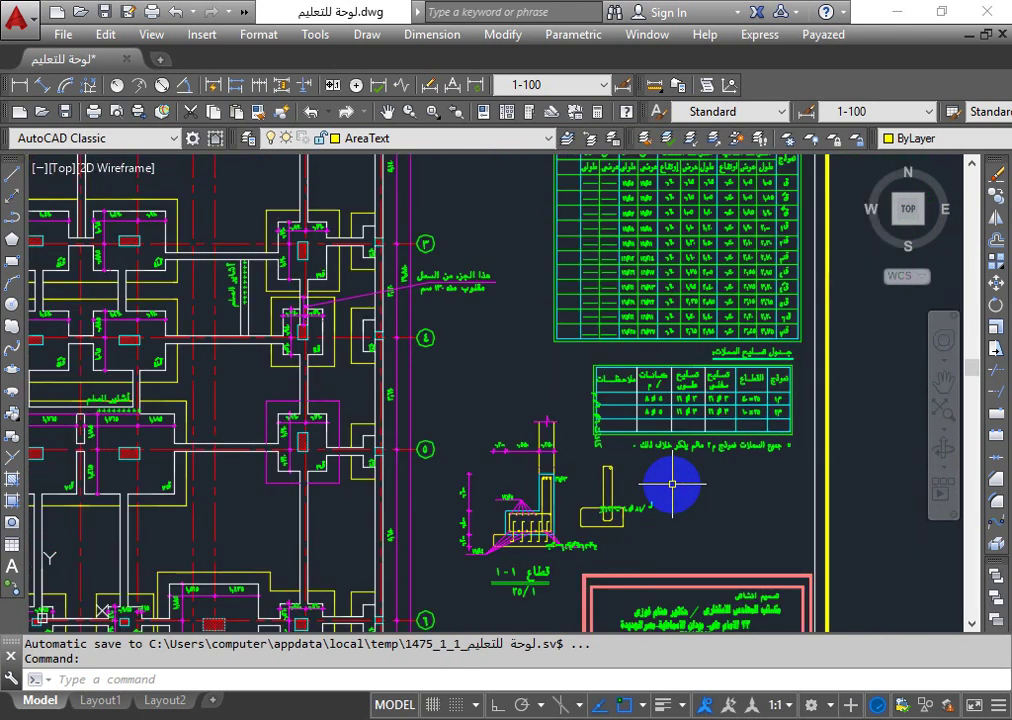
scroll(706, 547, down, 2)
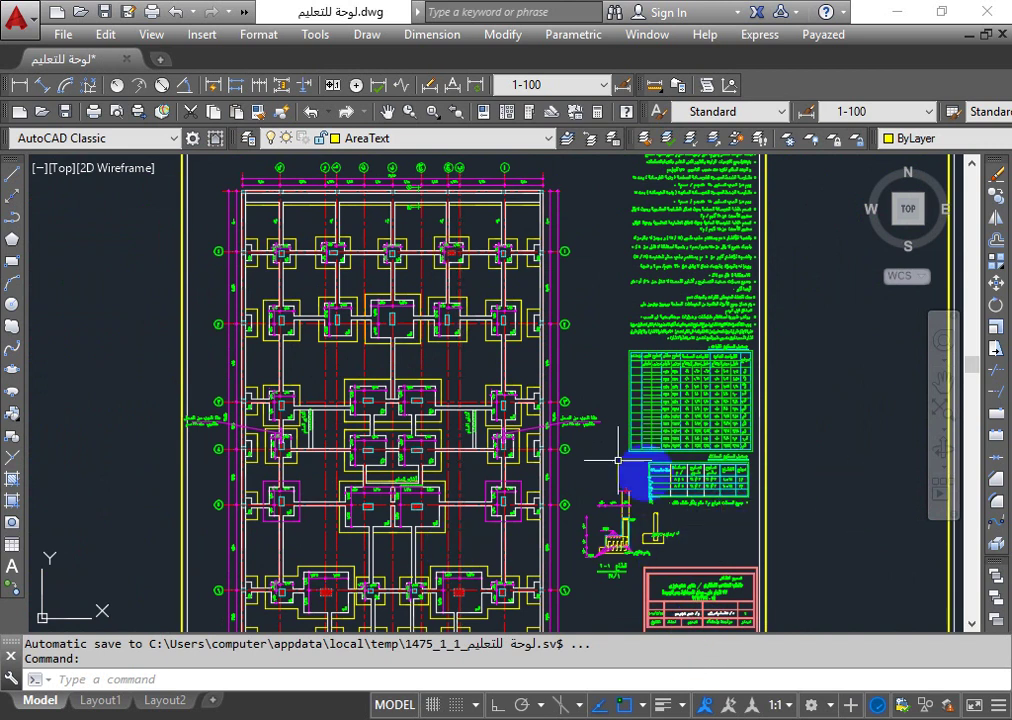
scroll(422, 214, up, 4)
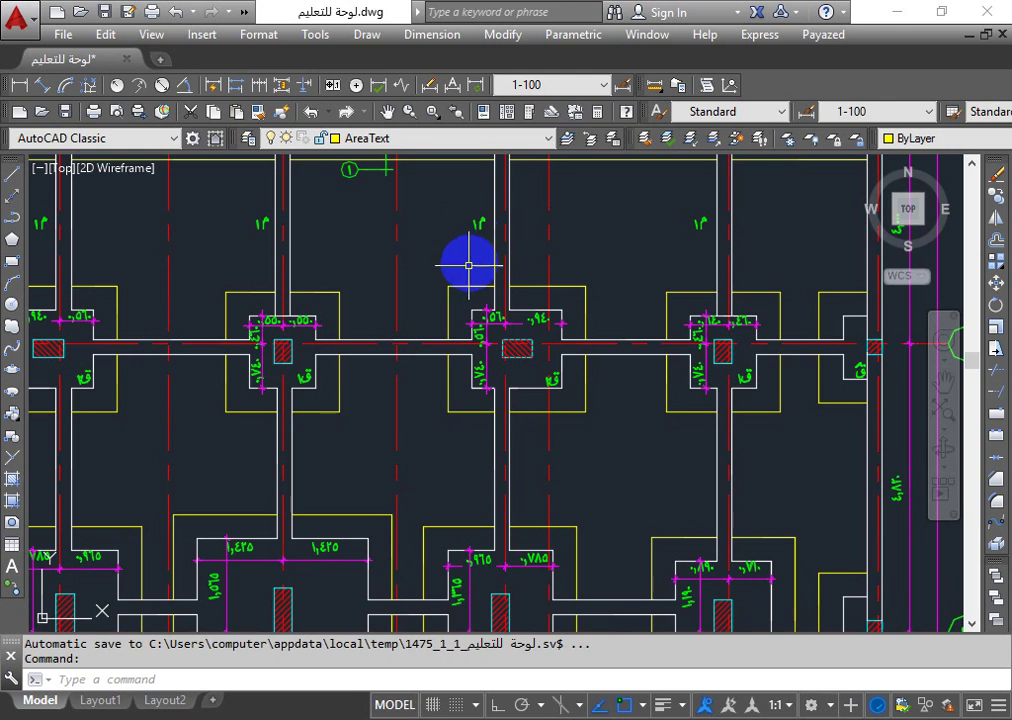
scroll(463, 377, down, 4)
scroll(456, 355, up, 4)
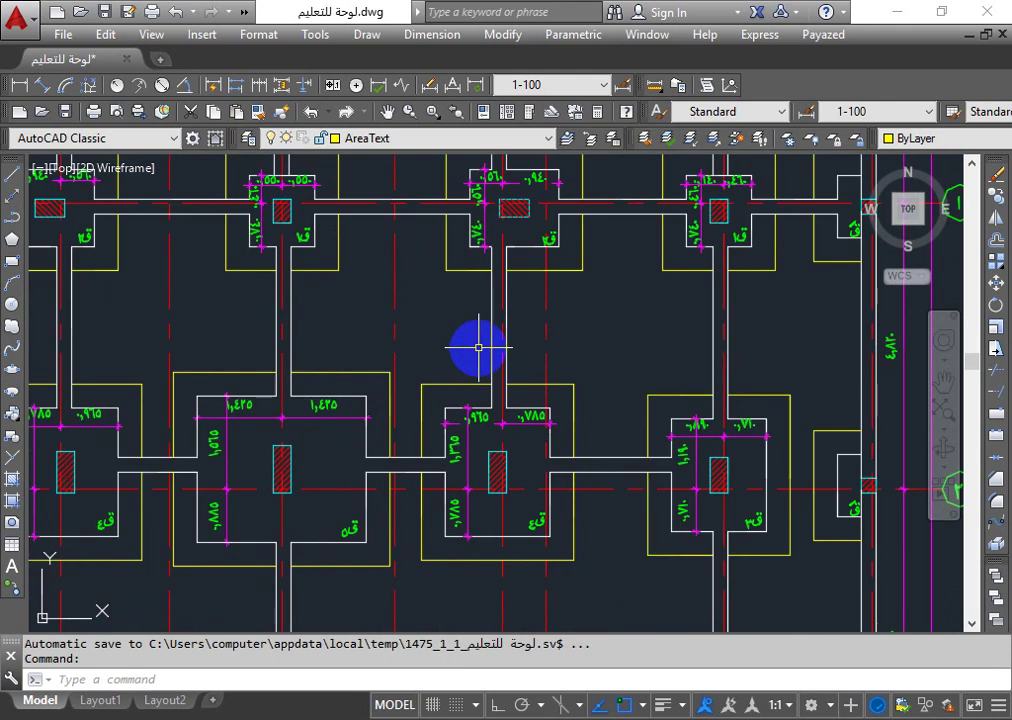
scroll(477, 346, down, 3)
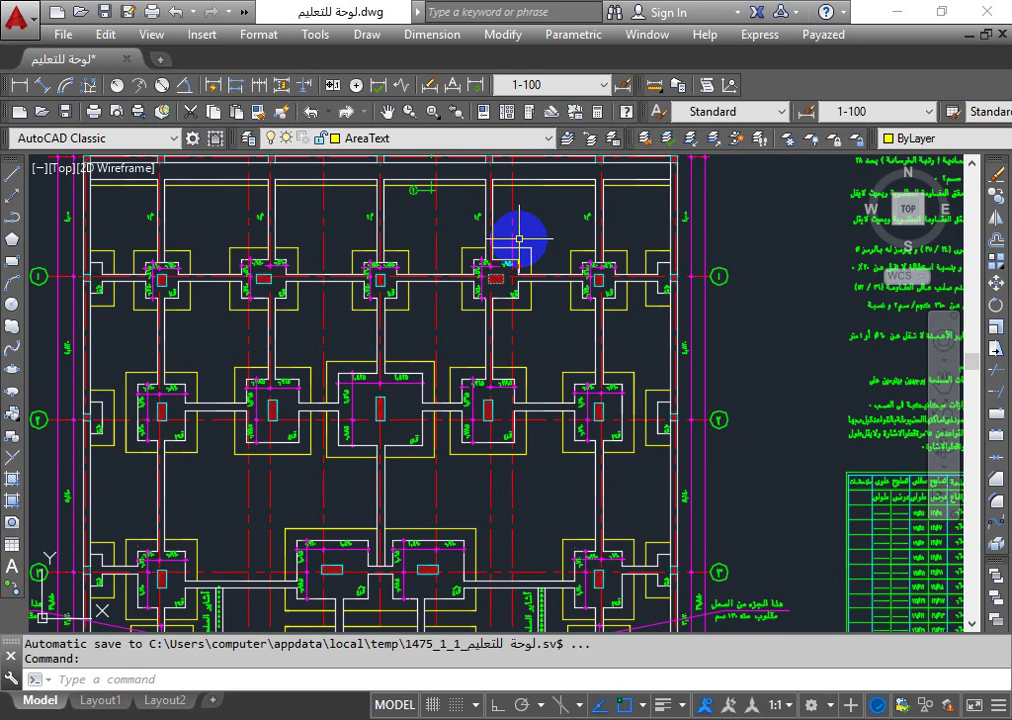
- Refocus on column schedule row م٢: ٦٠ × ٢٥, ٣ Ø ١٦ bars and ٥ Ø ٨ stirrups
scroll(519, 238, down, 5)
scroll(705, 470, up, 4)
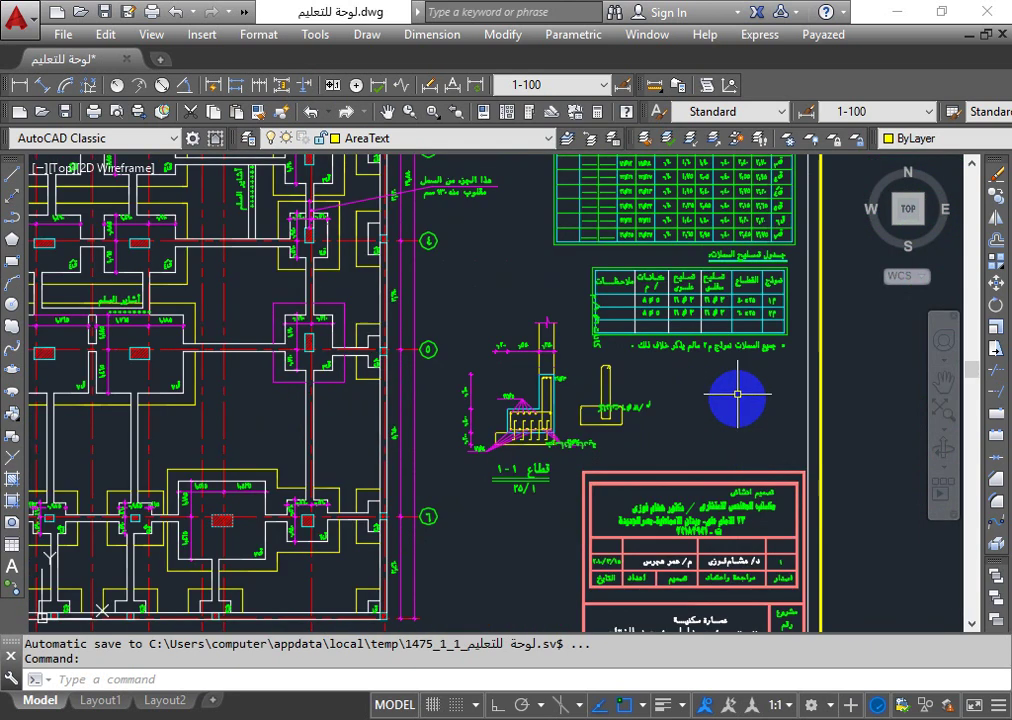
scroll(750, 360, up, 3)
scroll(757, 355, up, 3)
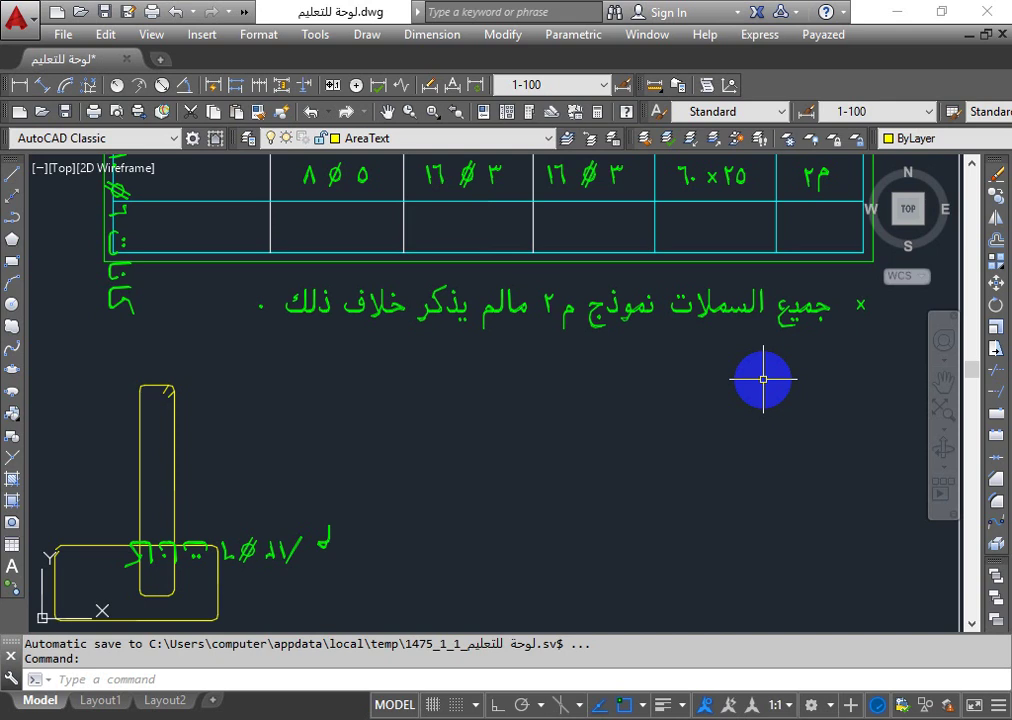
- Zoom out to the row of five sheets and shift the view toward the next sheet
scroll(755, 360, down, 5)
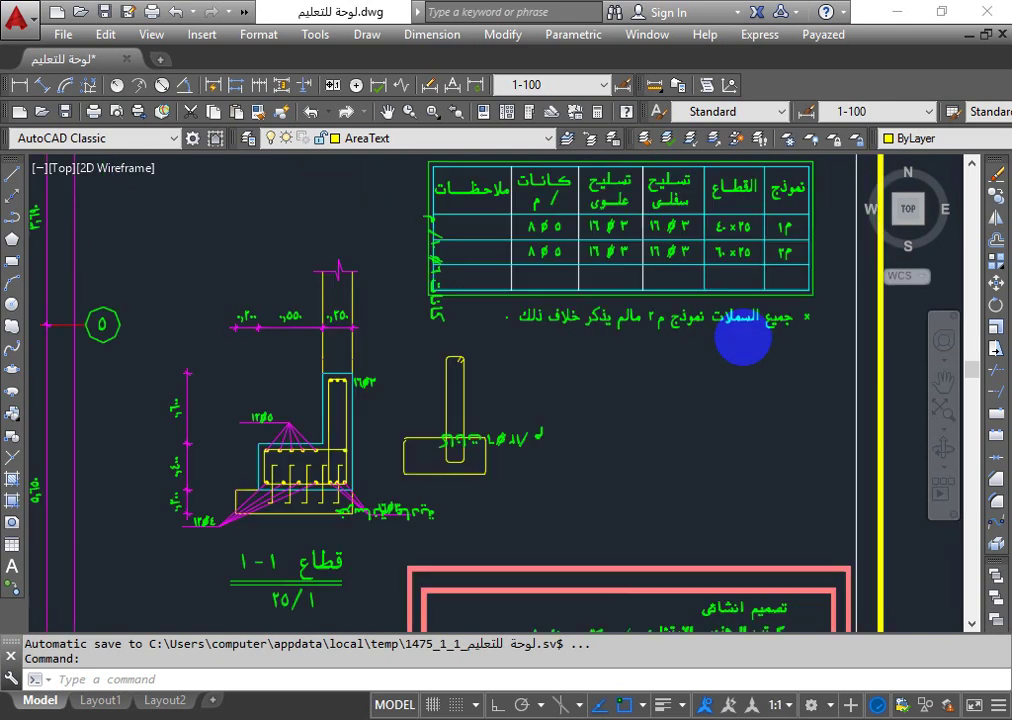
scroll(720, 360, down, 5)
scroll(600, 382, down, 4)
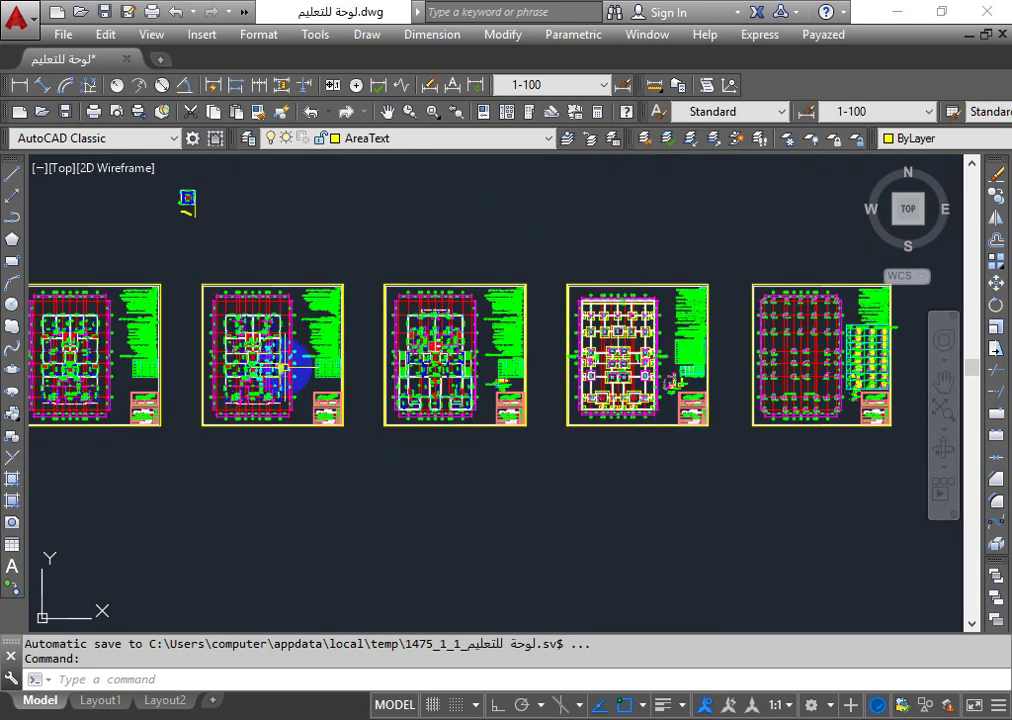
middle_drag(117, 449, 184, 462)
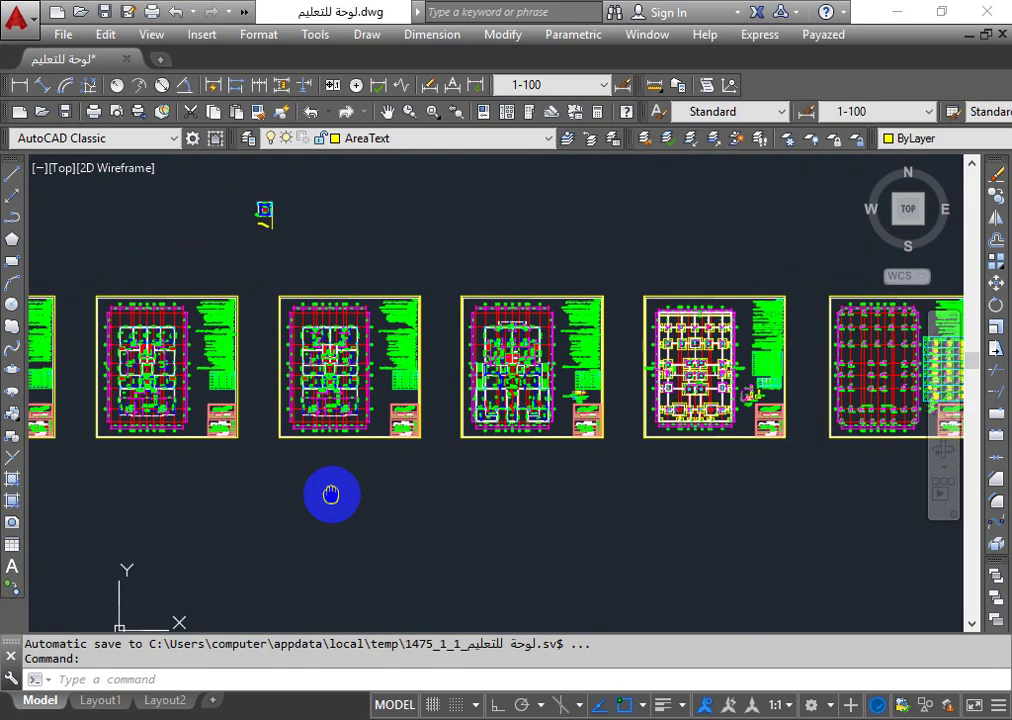
- Zoom into that sheet's reinforcement schedule table and Arabic title block
scroll(337, 470, up, 1)
scroll(345, 440, up, 5)
scroll(395, 410, up, 3)
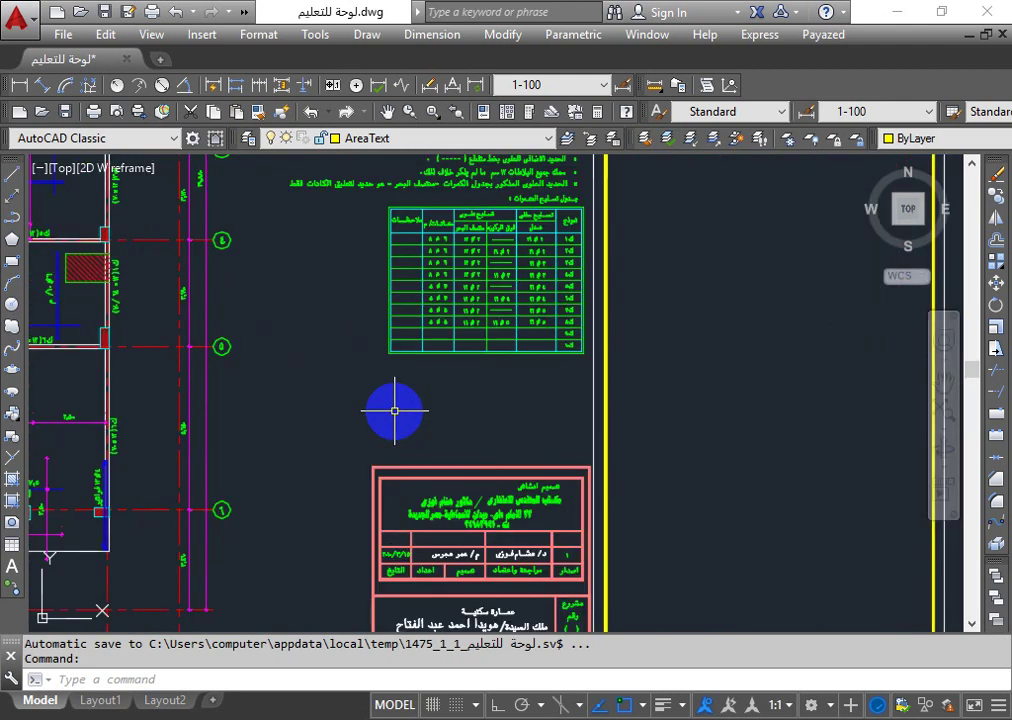
scroll(485, 355, up, 2)
scroll(516, 398, down, 3)
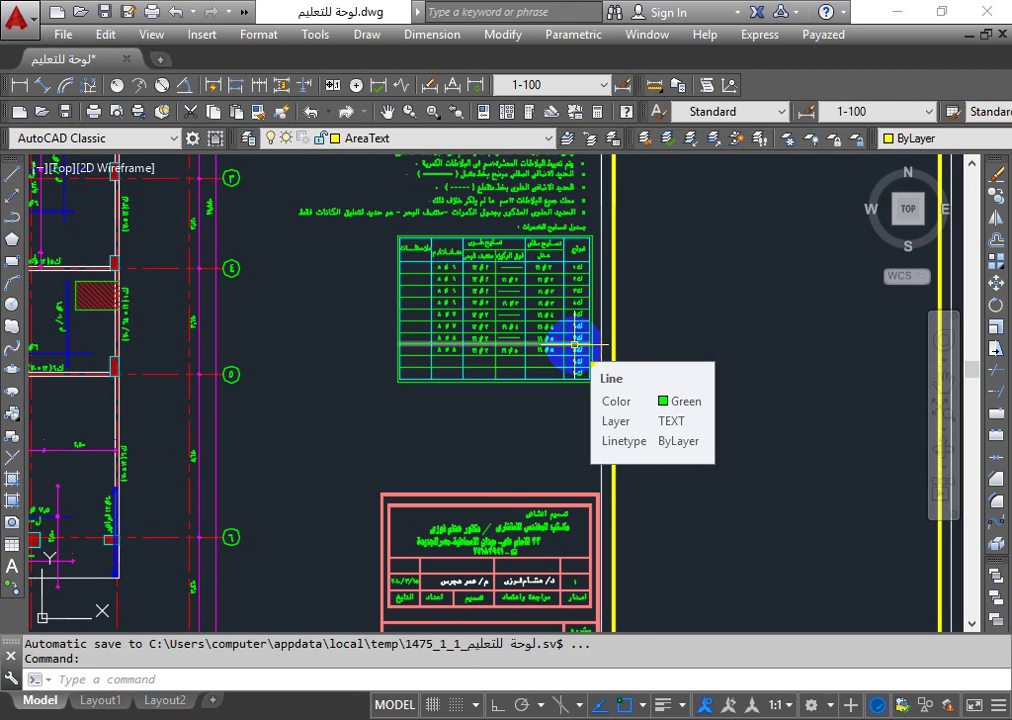
- Zoom far out and pan up to center the grid of English residential-building sheets
scroll(494, 406, down, 3)
scroll(510, 486, down, 5)
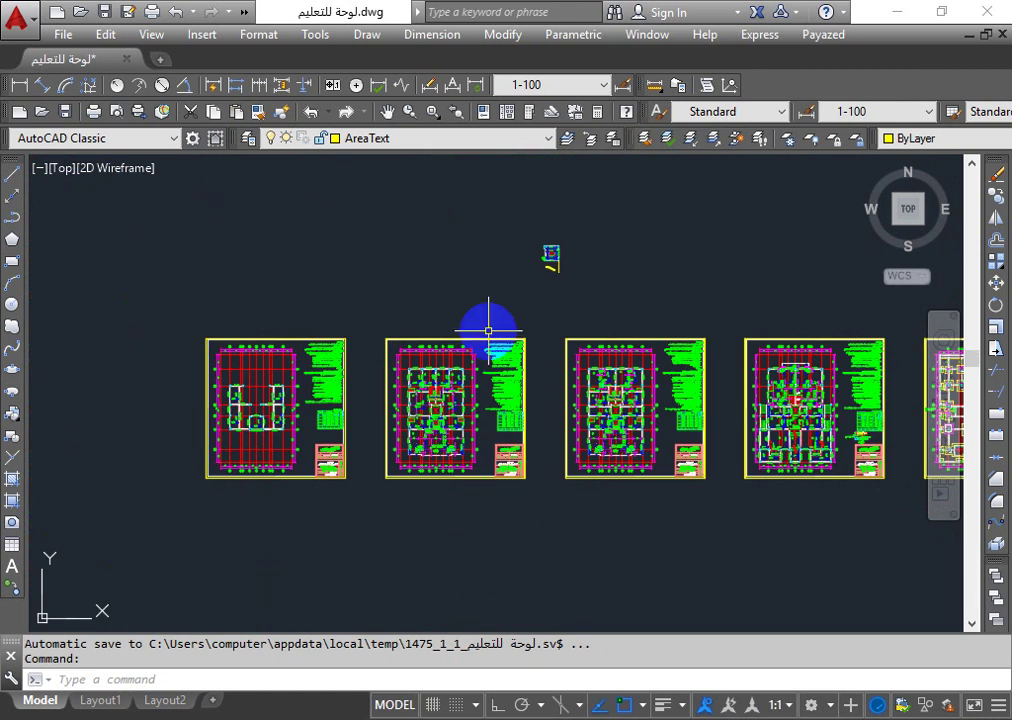
scroll(510, 480, down, 5)
scroll(621, 583, down, 2)
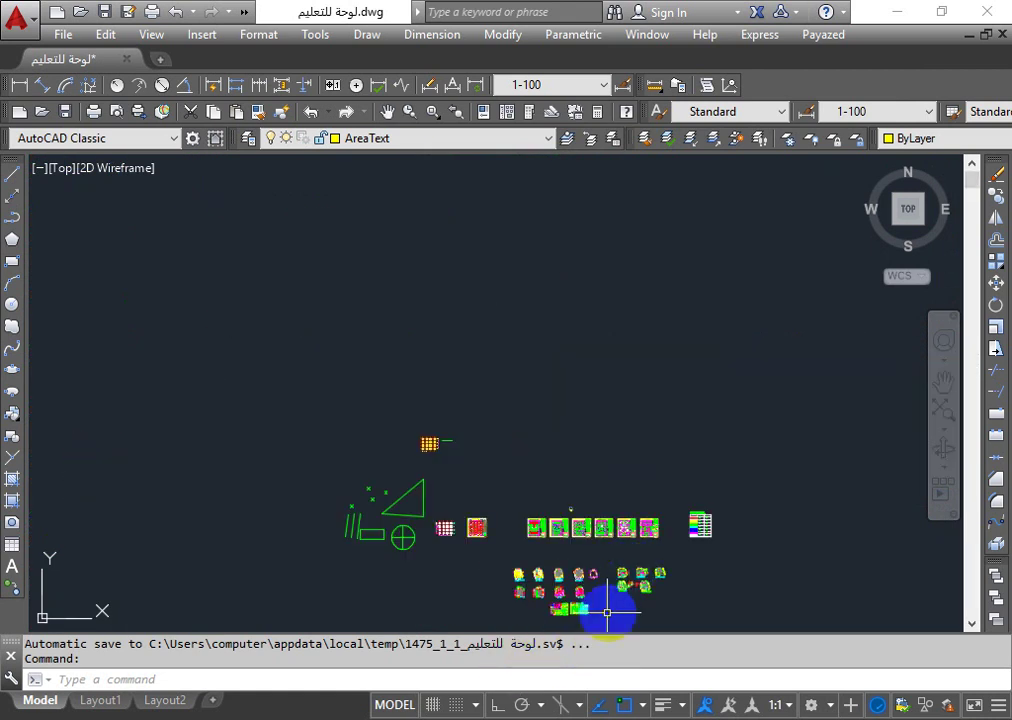
middle_drag(610, 572, 583, 340)
- Zoom in on the BEAMS SCHEDULES table for B 1–B 7, lower bars 3 T 12 to 12 T 20
scroll(518, 397, up, 5)
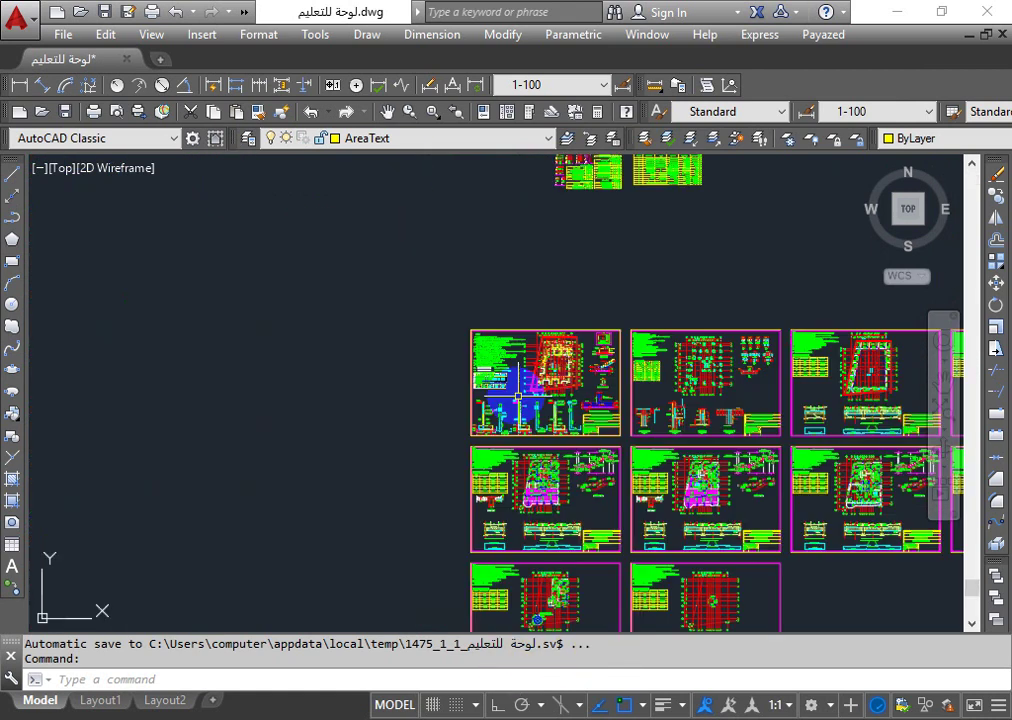
scroll(518, 397, up, 4)
scroll(592, 442, up, 5)
scroll(605, 433, down, 5)
scroll(592, 445, down, 1)
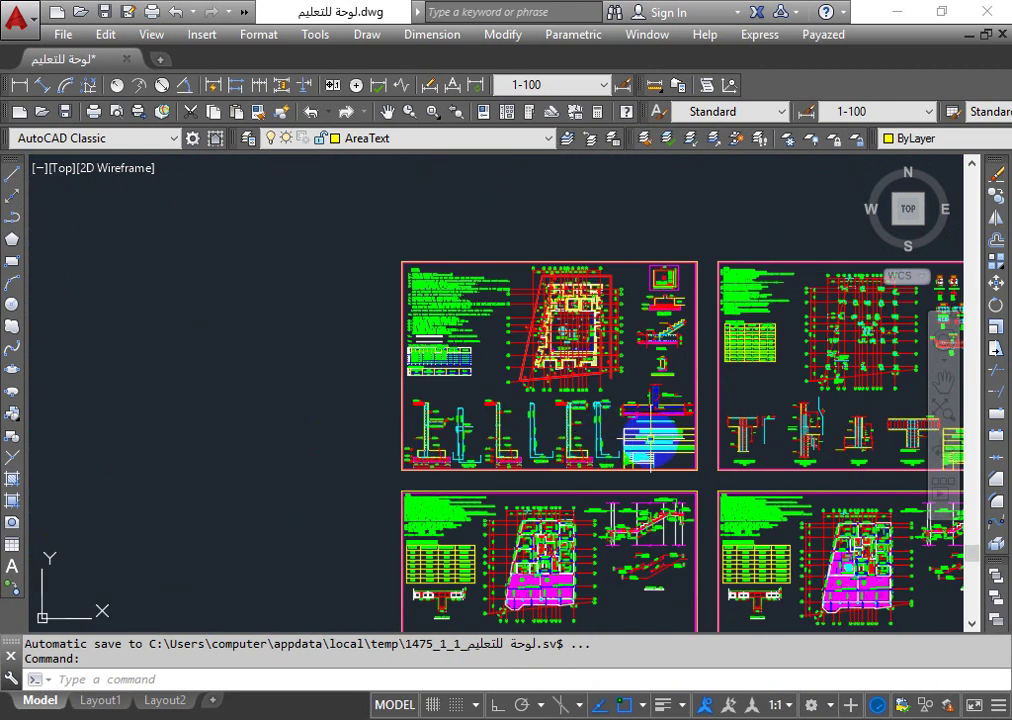
scroll(650, 440, down, 5)
scroll(630, 370, up, 3)
scroll(743, 390, up, 3)
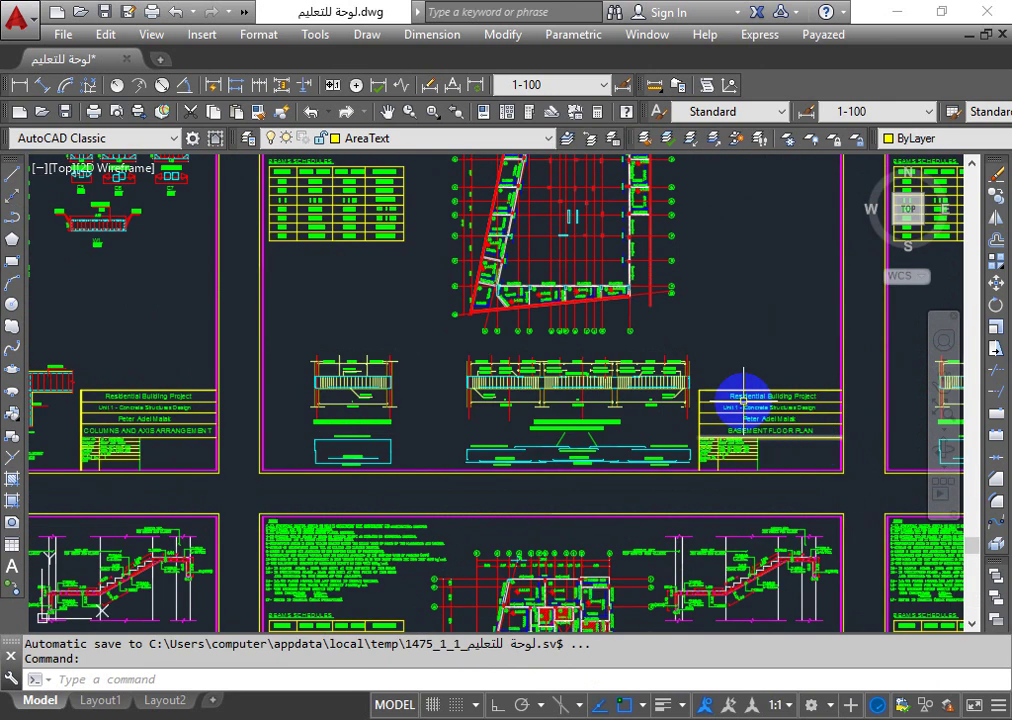
scroll(330, 160, up, 3)
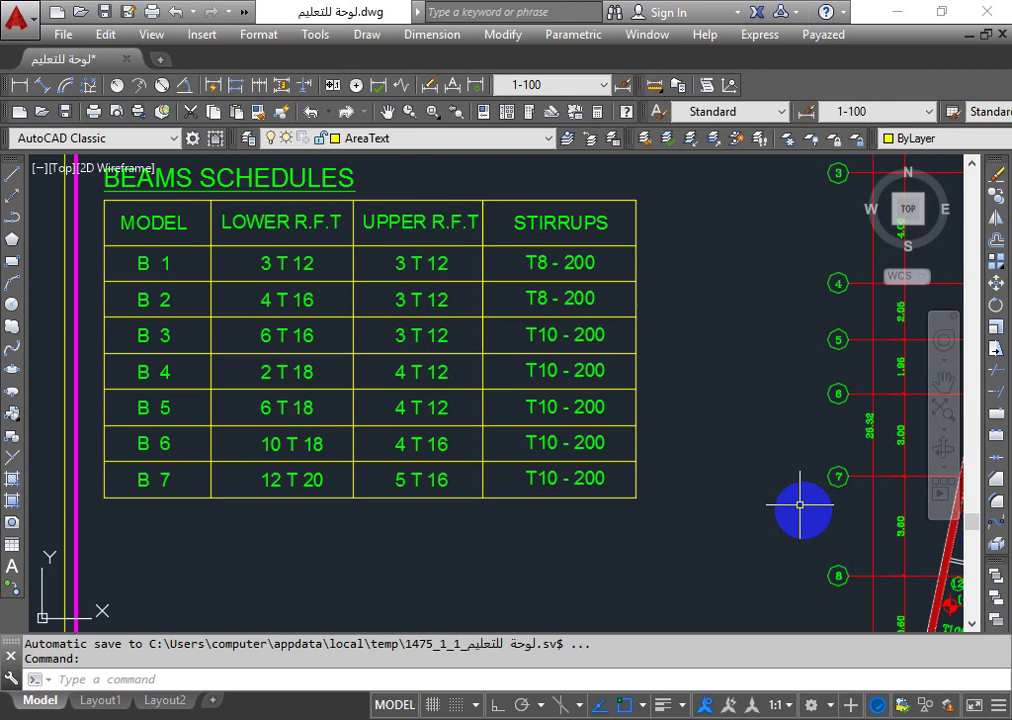
- Zoom out and back in to survey the floor plan and beam schedule
scroll(803, 511, down, 5)
scroll(576, 418, down, 1)
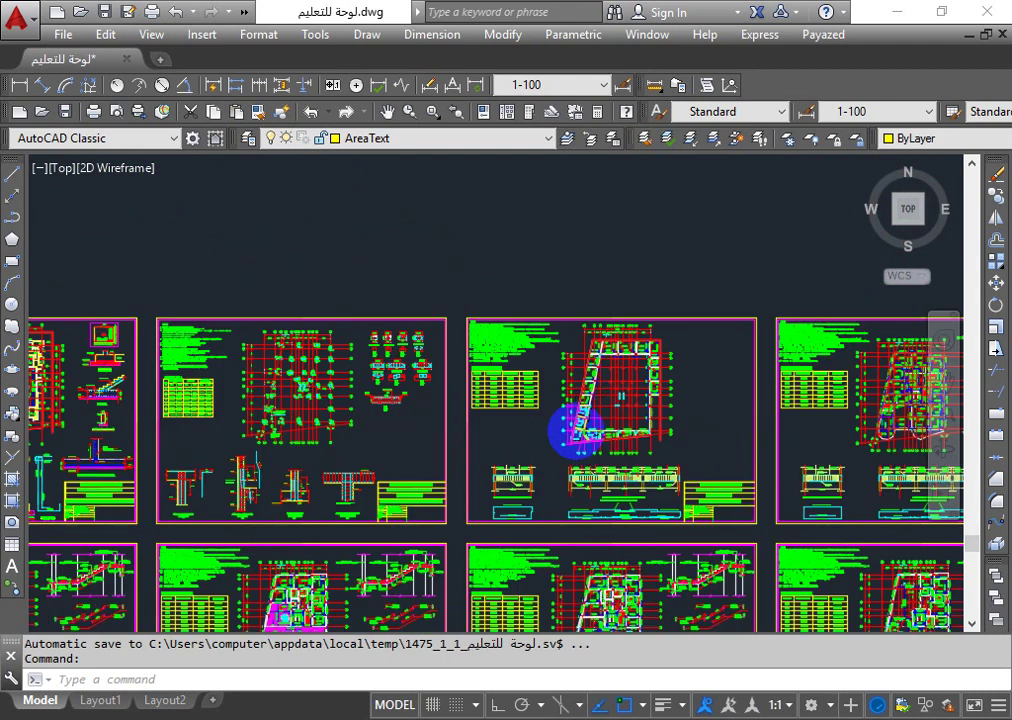
scroll(603, 402, up, 3)
scroll(643, 446, up, 2)
scroll(643, 446, up, 3)
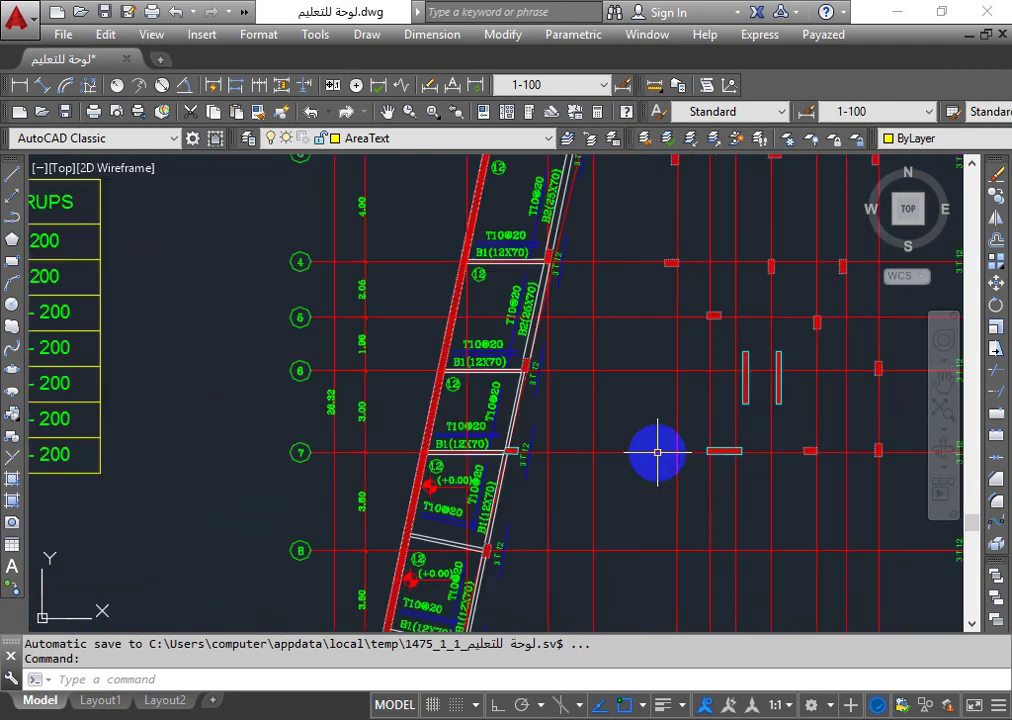
scroll(657, 452, down, 8)
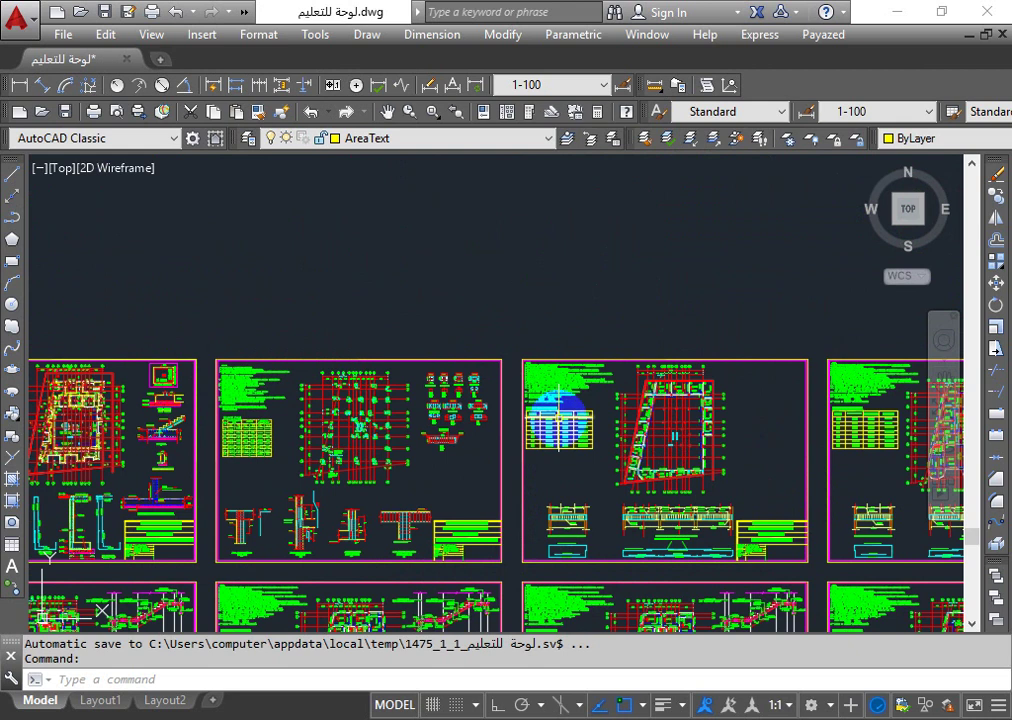
scroll(560, 410, up, 3)
scroll(560, 405, up, 3)
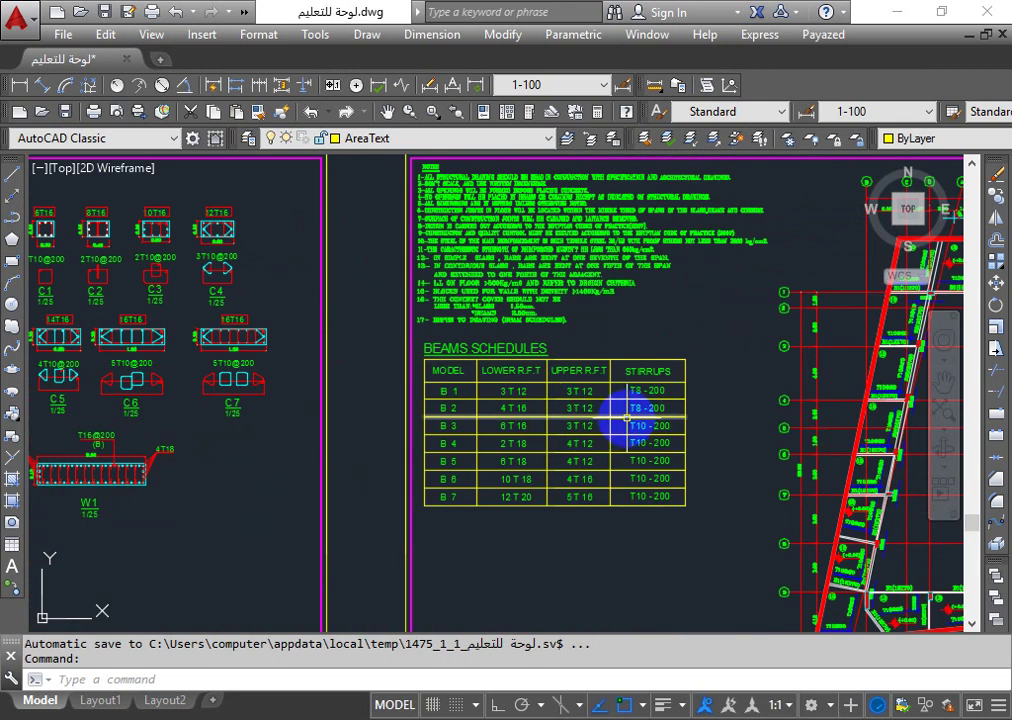
scroll(618, 440, down, 6)
- Pan and zoom in on the typical simple-beam cross-section with its support and mid-span labels
middle_drag(633, 537, 617, 379)
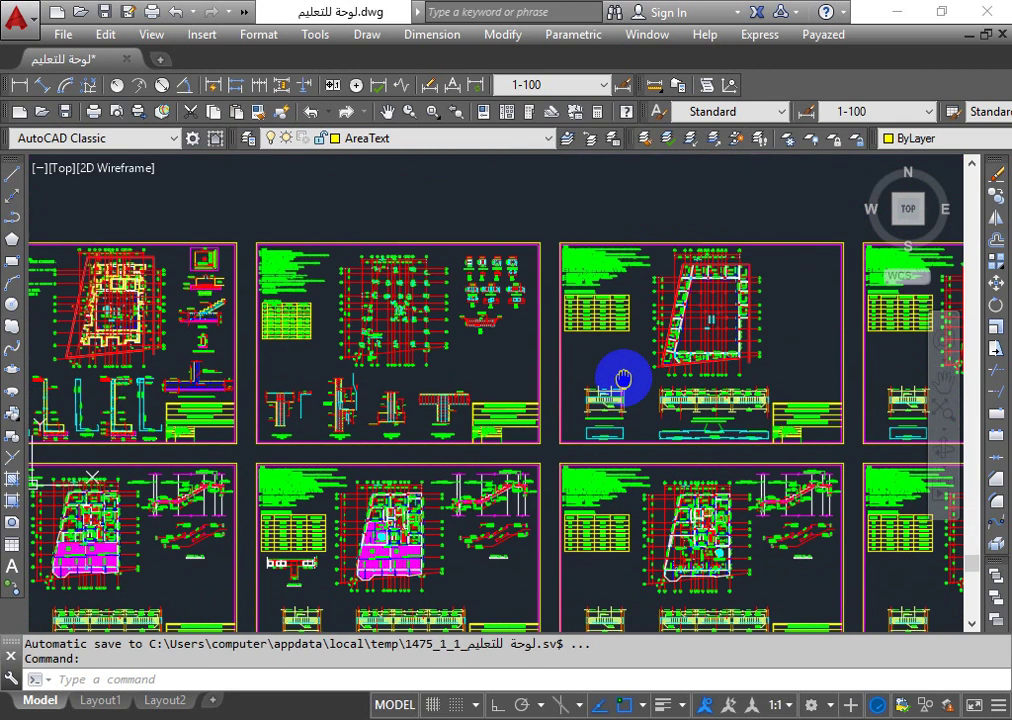
scroll(605, 384, up, 12)
scroll(589, 371, up, 3)
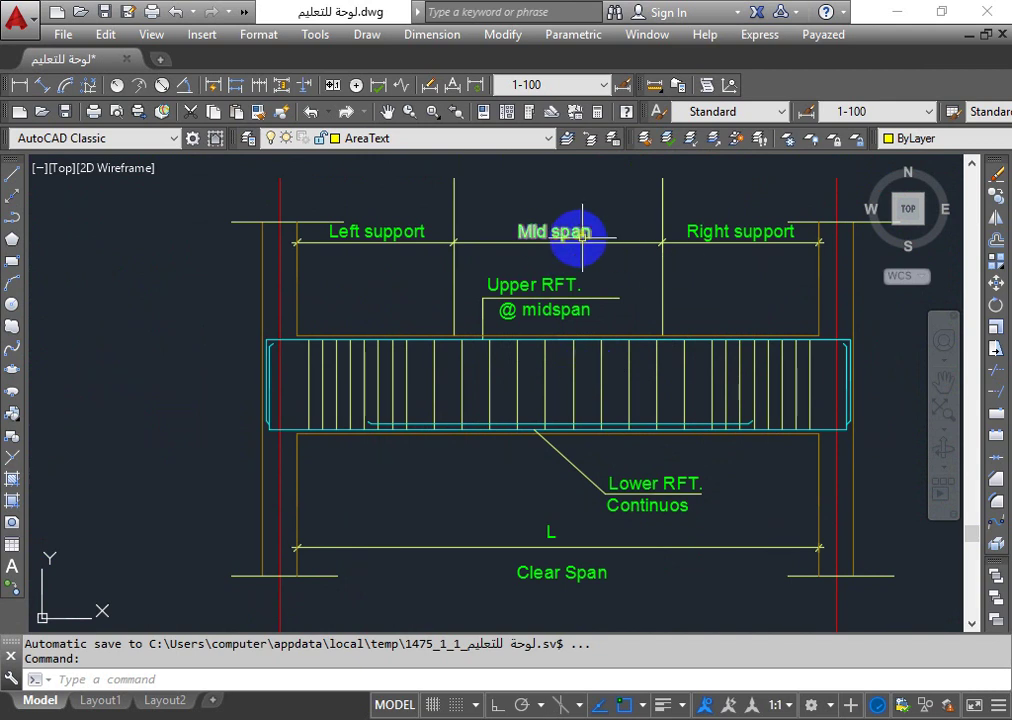
- Pan down to the lower reinforcement box, return to the beam section, and zoom out to the neighbouring sheets
scroll(615, 240, down, 3)
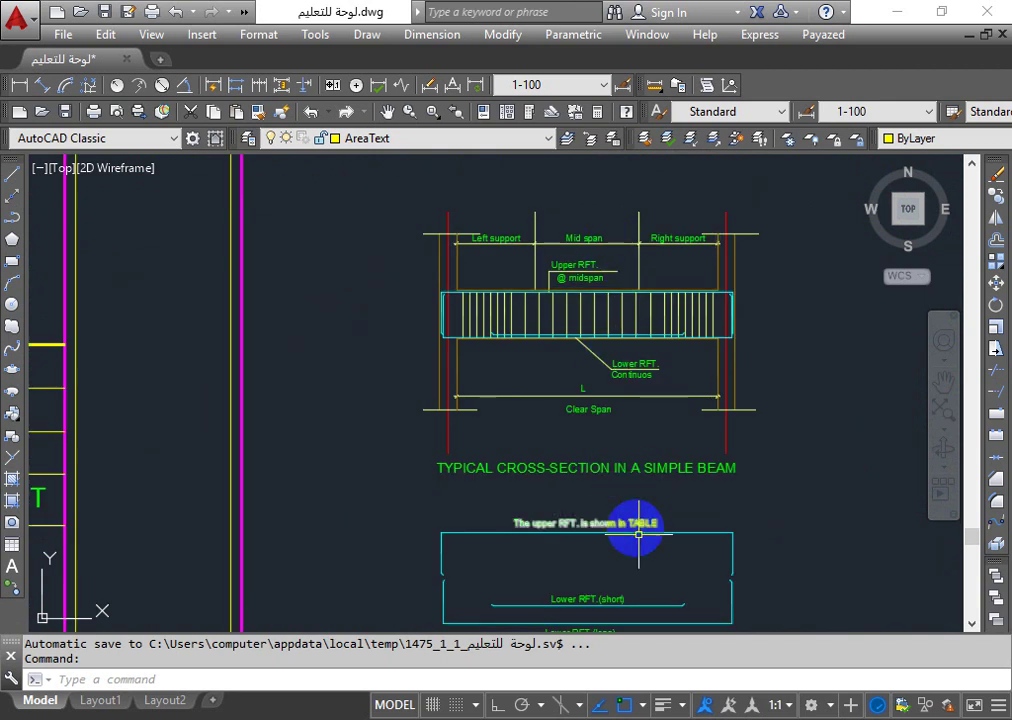
scroll(648, 550, up, 3)
scroll(648, 550, down, 3)
mouse_move(648, 551)
middle_down()
mouse_move(639, 481)
mouse_move(666, 463)
middle_up()
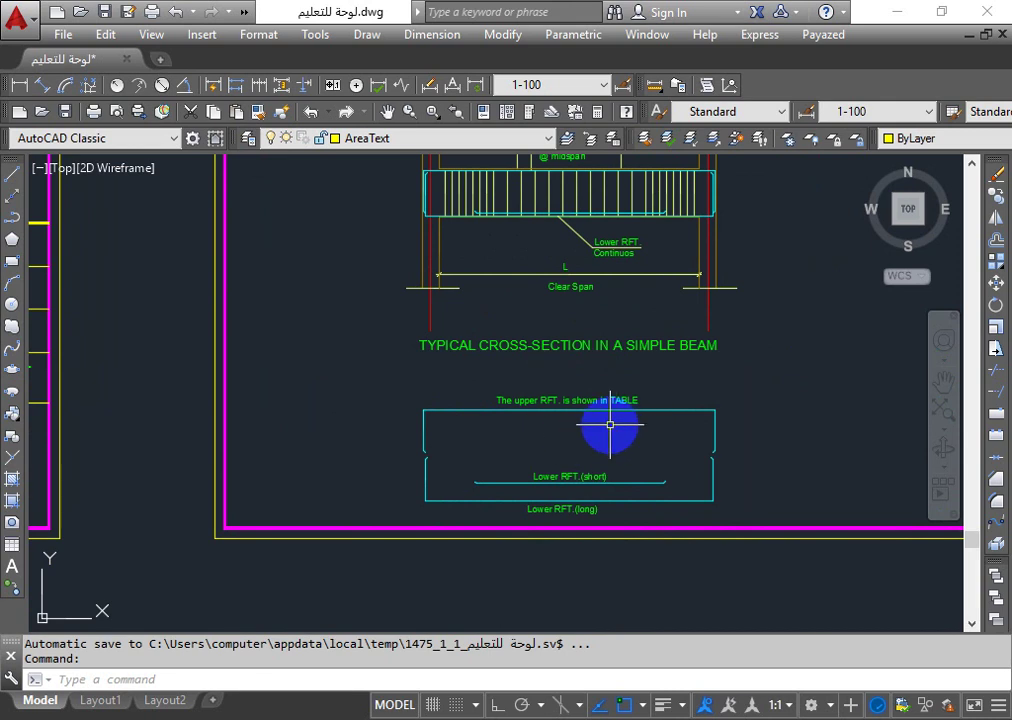
middle_drag(655, 280, 634, 377)
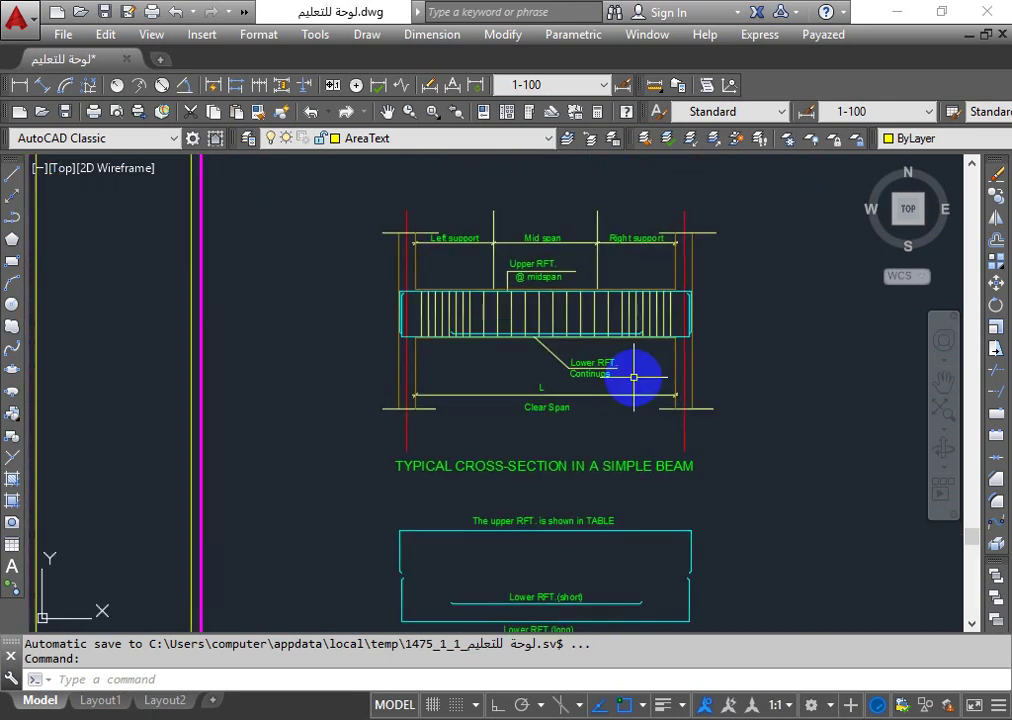
scroll(634, 365, down, 3)
- Pan right and zoom onto the simple and continuous beam cross-sections beside the basement floor title block
scroll(634, 354, down, 2)
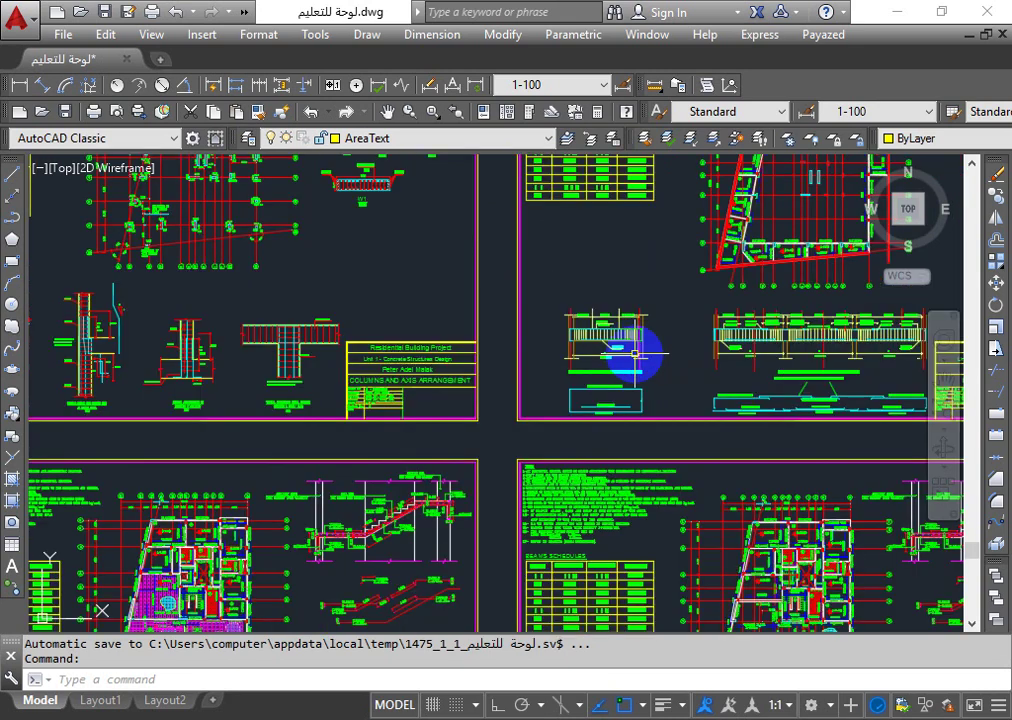
middle_drag(808, 400, 547, 349)
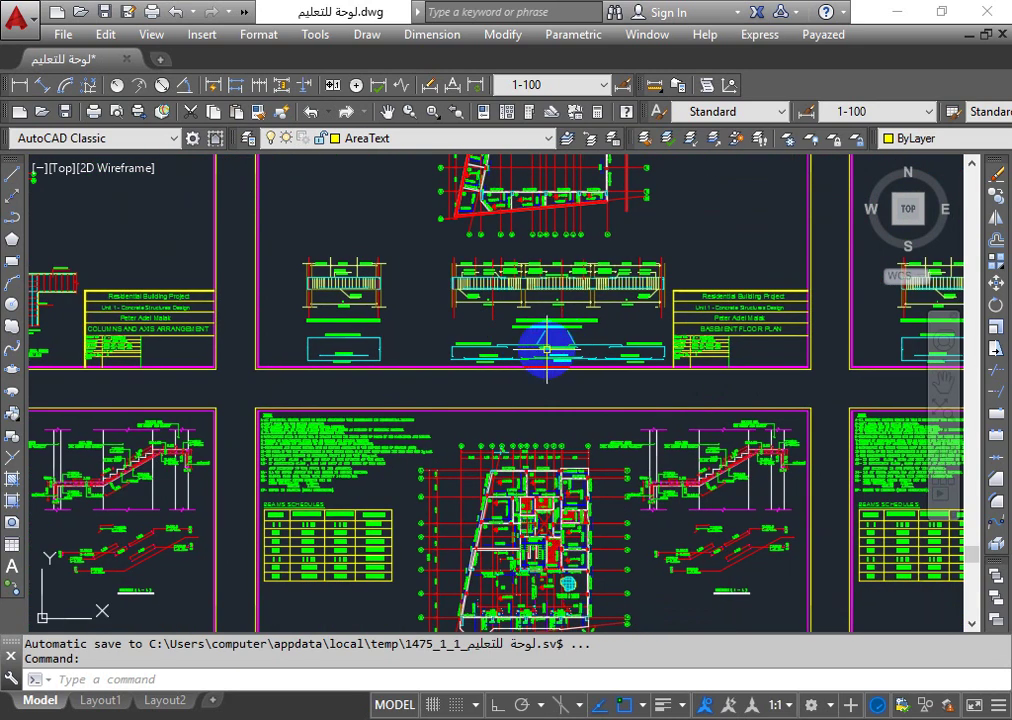
scroll(547, 349, up, 3)
scroll(552, 348, up, 3)
scroll(552, 350, up, 2)
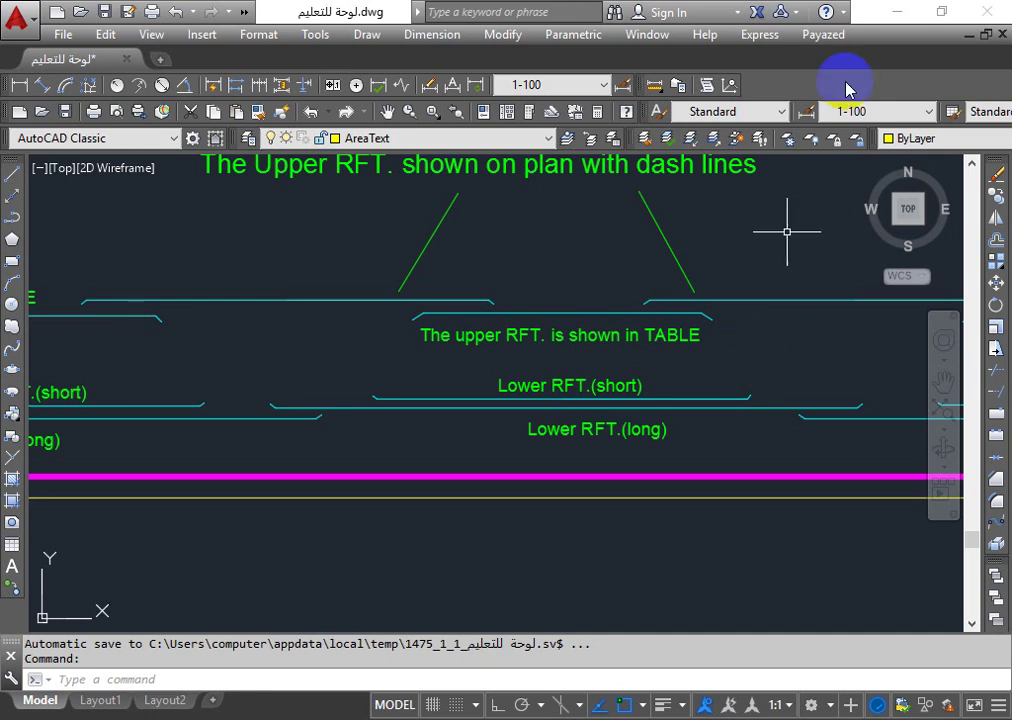
scroll(775, 385, down, 10)
scroll(790, 405, up, 5)
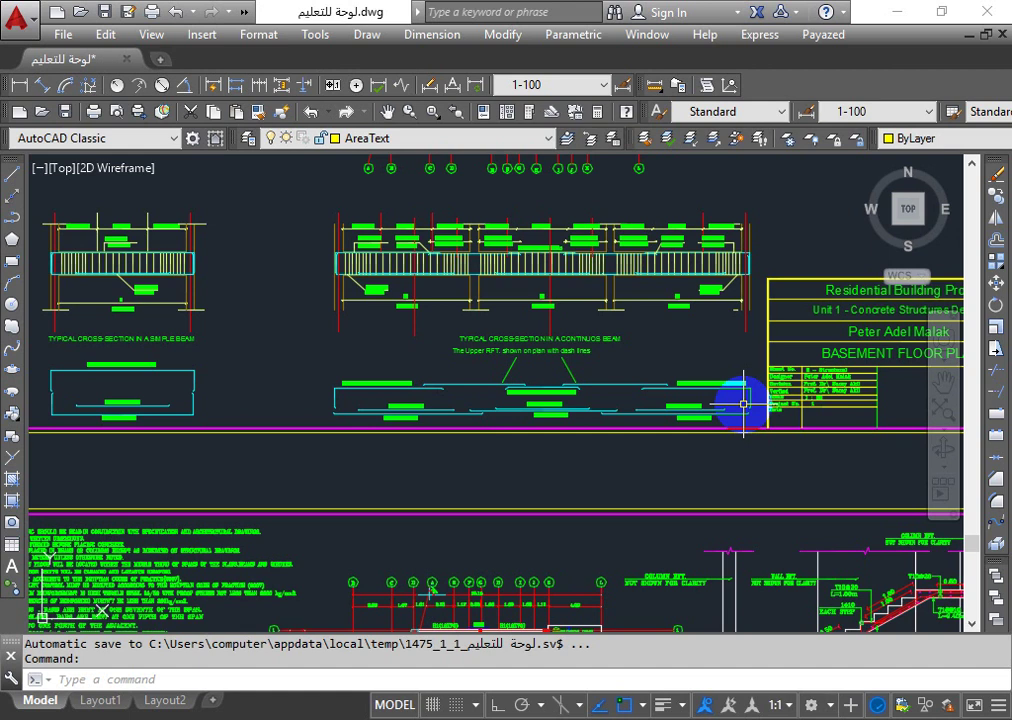
- Zoom out over all sheets, then in on beams B1(12X70), B6(25X70) and bars T16@10, T12@200
scroll(690, 402, down, 5)
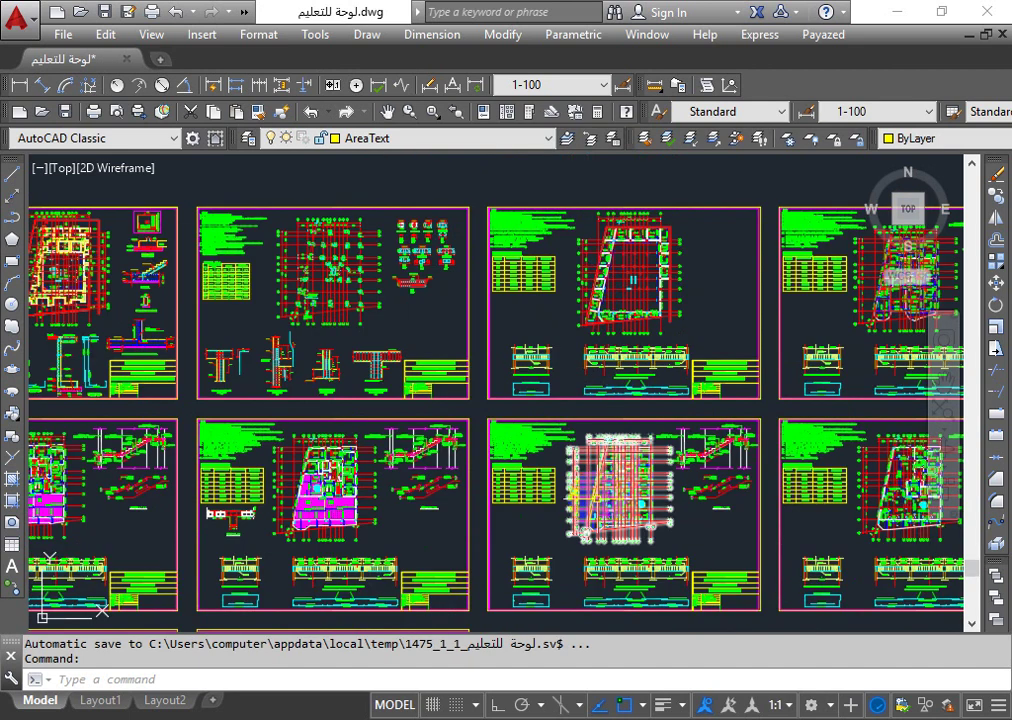
scroll(597, 495, up, 3)
scroll(597, 495, up, 3)
scroll(597, 495, up, 3)
scroll(597, 495, up, 2)
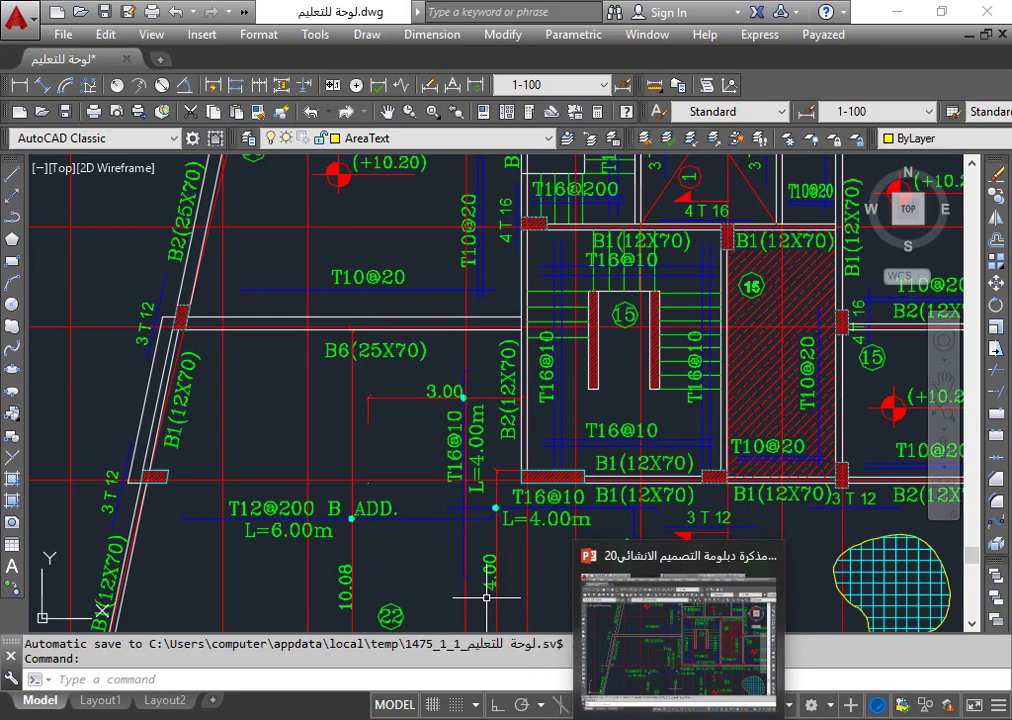
- Bring PowerPoint forward to slide 32, the AutoCAD H.W second-lecture topics
click(685, 630)
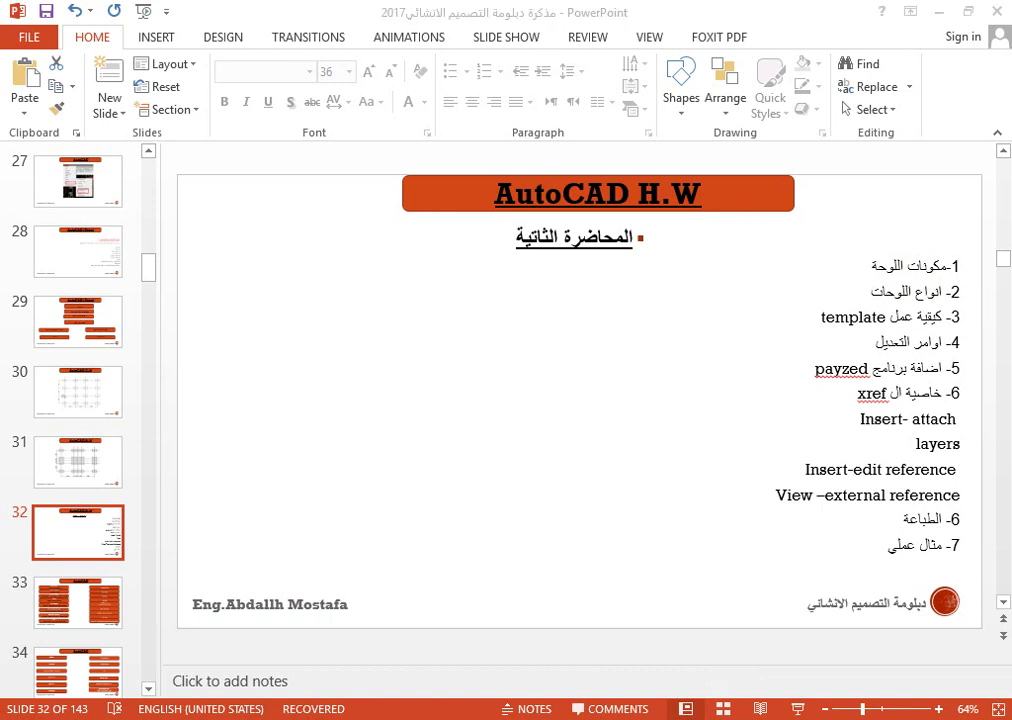
- Return to the AutoCAD drawing and zoom out over its sheets
key(alt+Tab)
scroll(548, 380, down, 3)
scroll(548, 380, down, 3)
scroll(548, 380, down, 5)
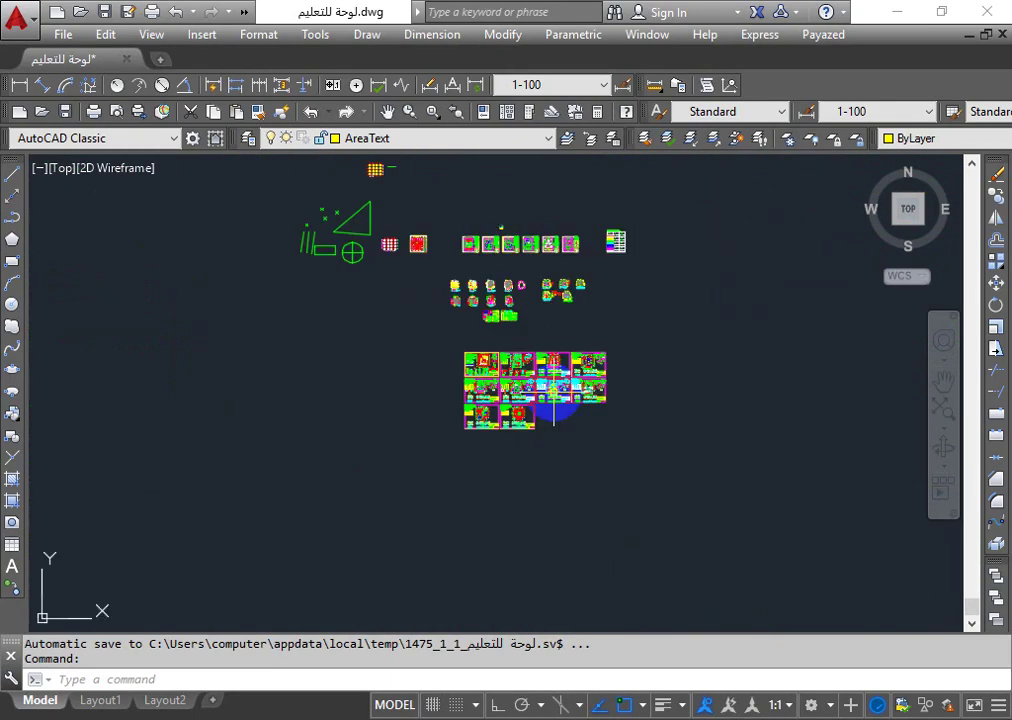
scroll(466, 226, up, 3)
scroll(507, 247, up, 3)
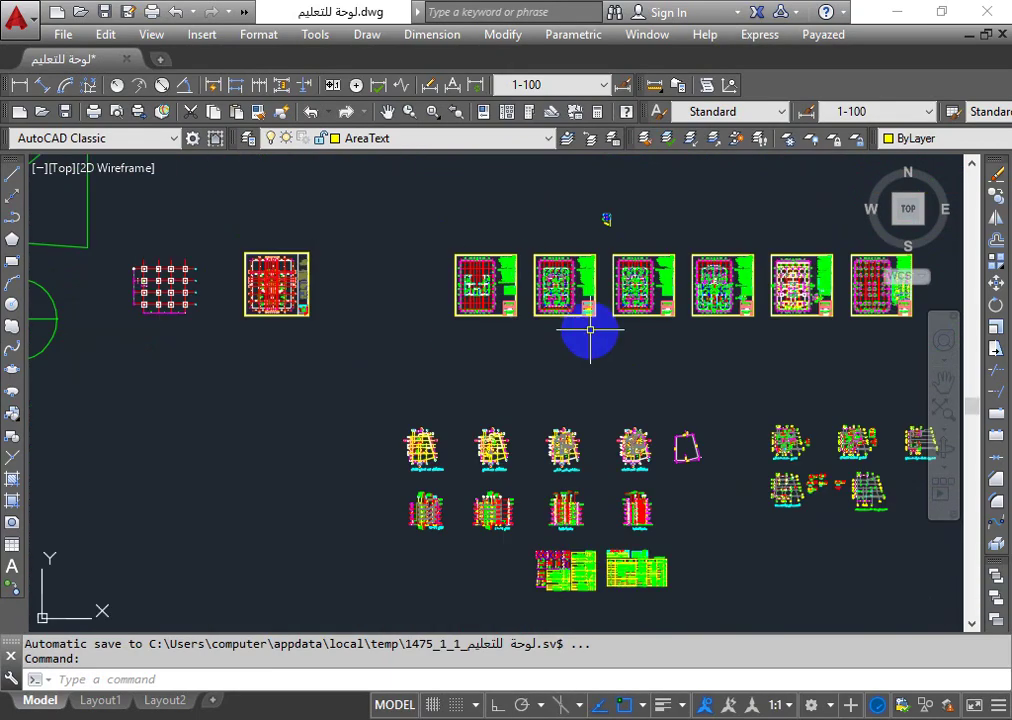
scroll(590, 330, down, 3)
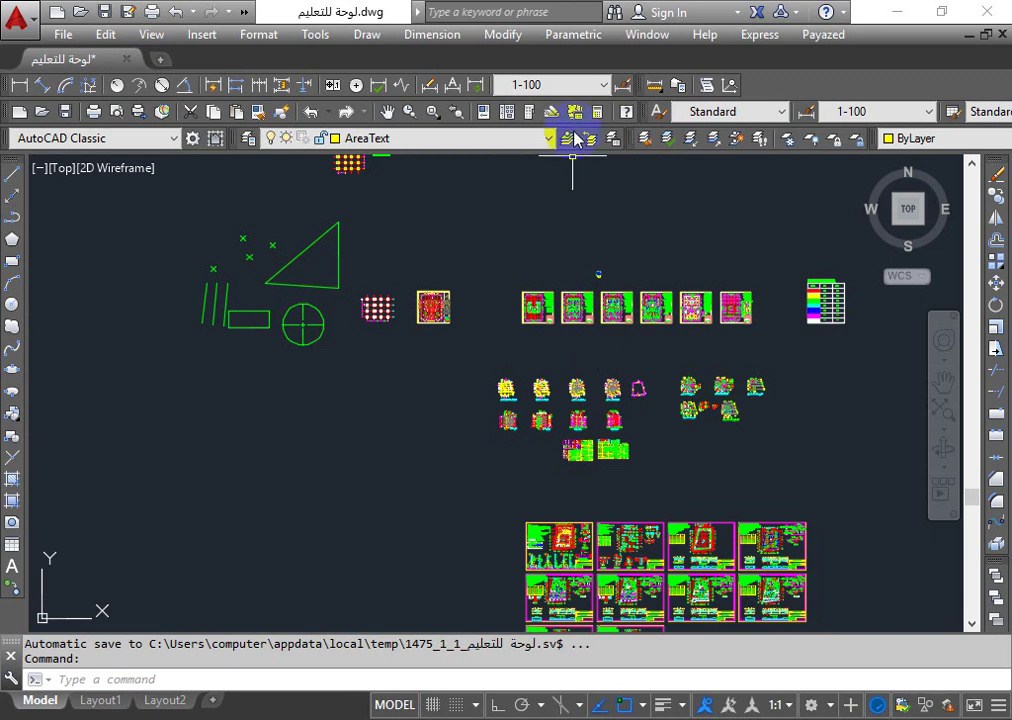
- Zoom in on the footing plan and column layout sheets side by side
scroll(761, 255, up, 3)
scroll(653, 447, up, 3)
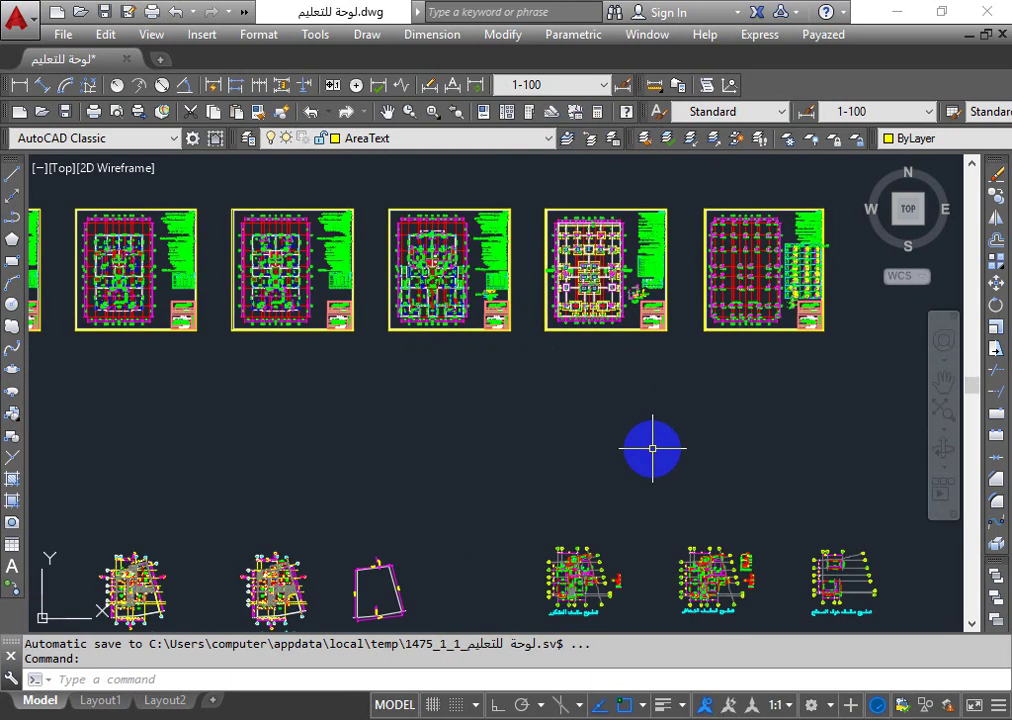
scroll(791, 282, down, 7)
scroll(820, 260, up, 4)
scroll(815, 286, up, 5)
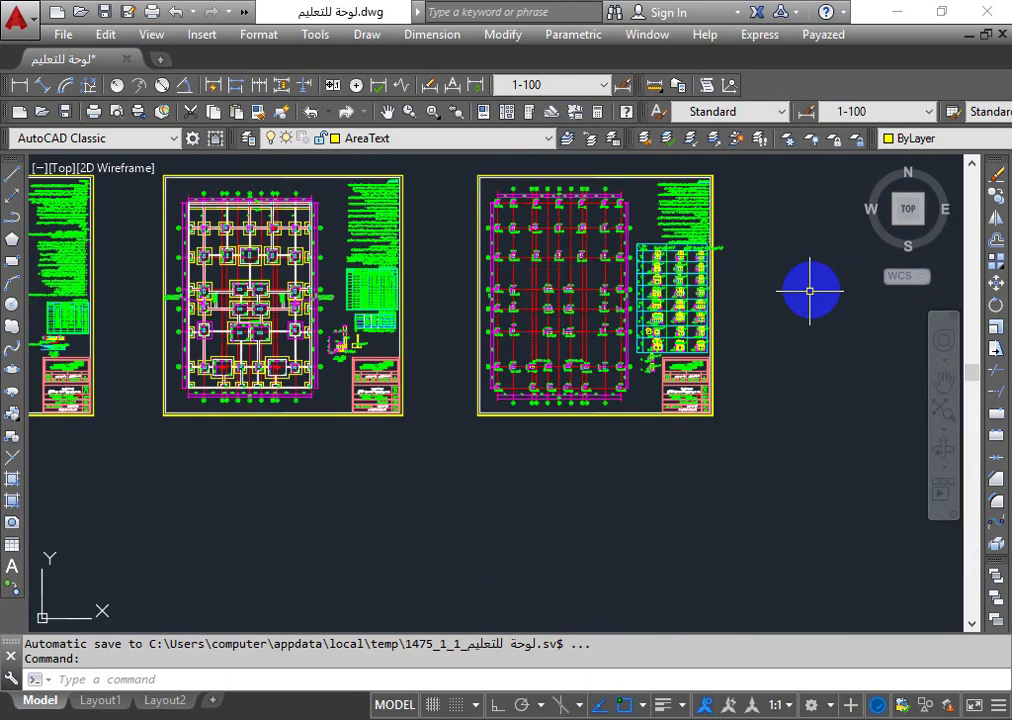
scroll(595, 200, up, 5)
scroll(661, 346, down, 5)
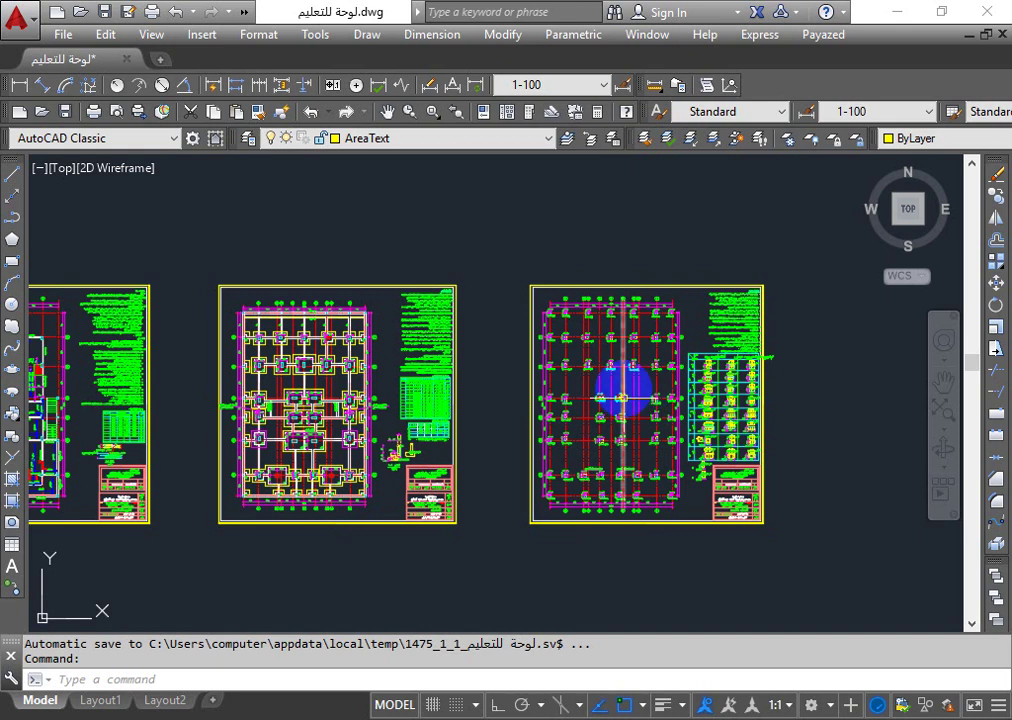
- Zoom in and out across the Arabic title blocks of the slab reinforcement sheets
scroll(745, 530, up, 5)
scroll(727, 440, up, 3)
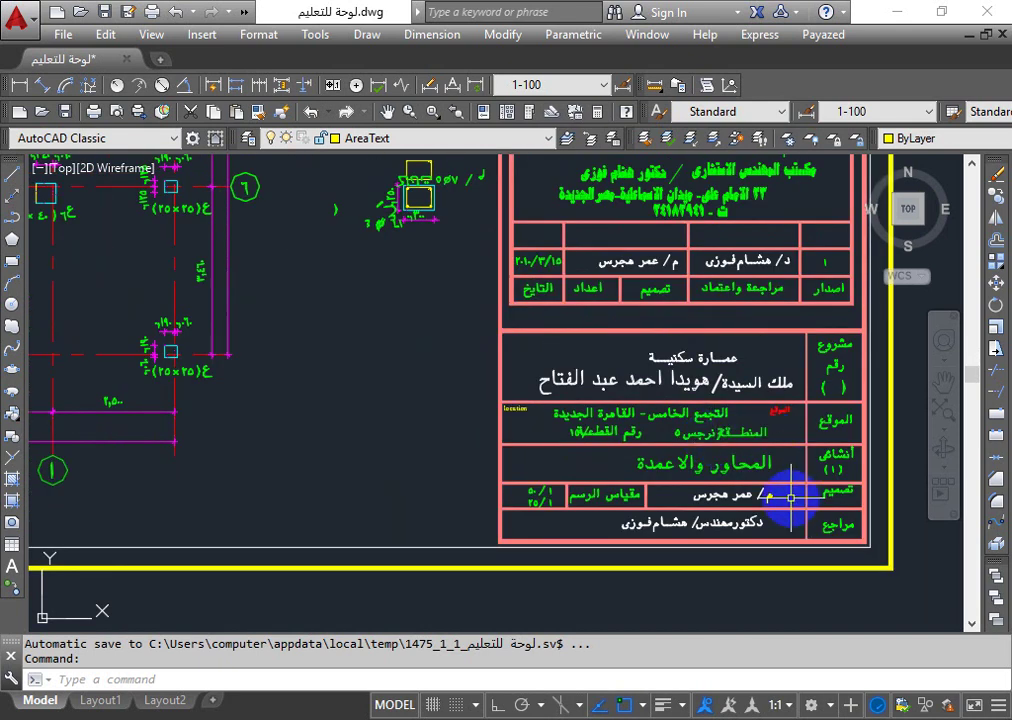
scroll(750, 467, down, 5)
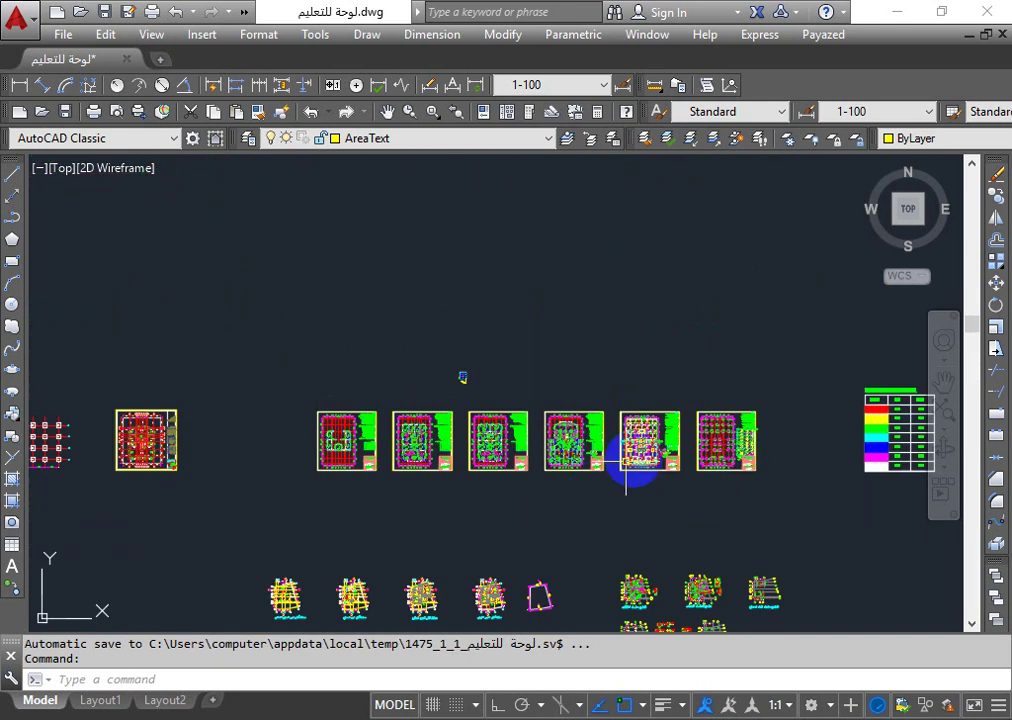
scroll(643, 462, up, 8)
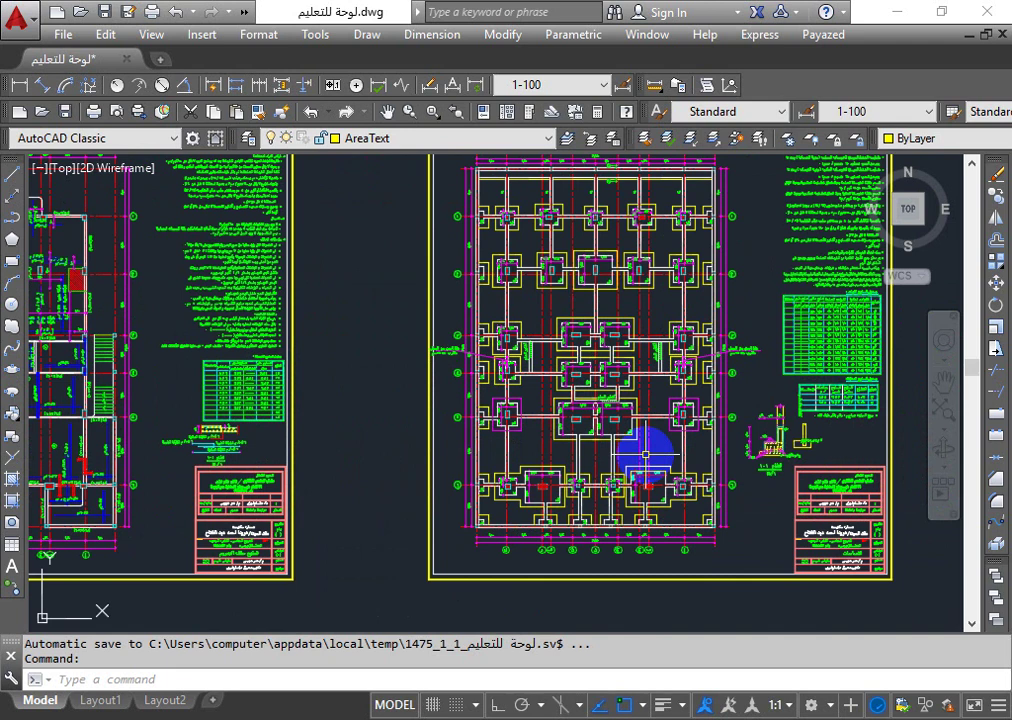
scroll(645, 450, down, 4)
scroll(525, 483, up, 3)
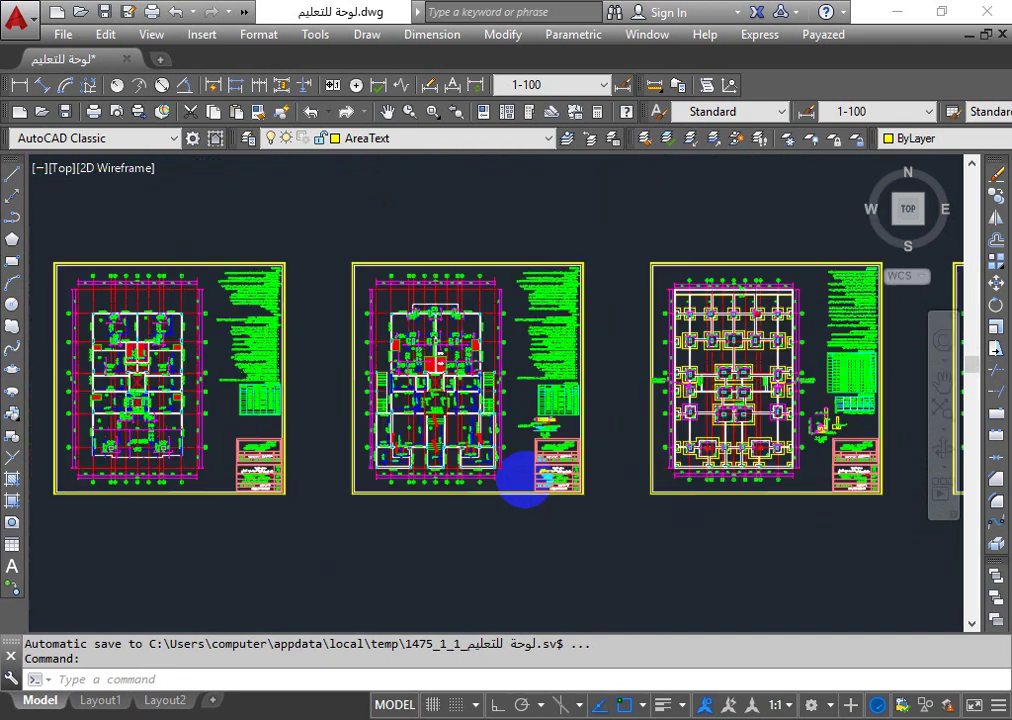
scroll(525, 483, up, 3)
scroll(676, 510, up, 2)
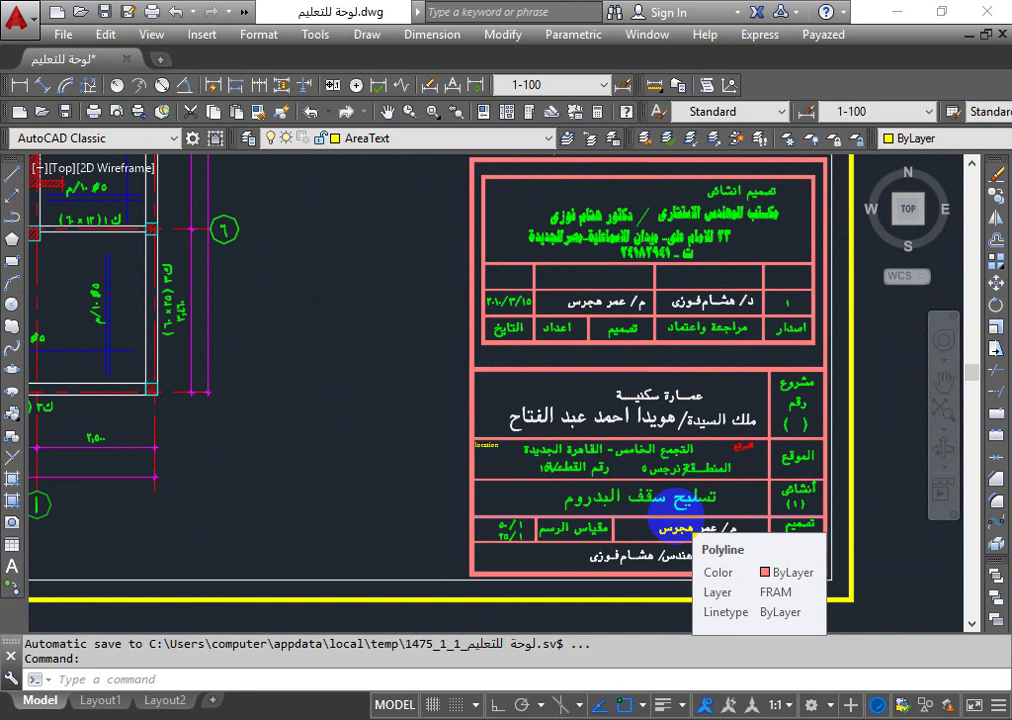
scroll(676, 515, down, 5)
scroll(583, 526, up, 2)
scroll(650, 505, up, 3)
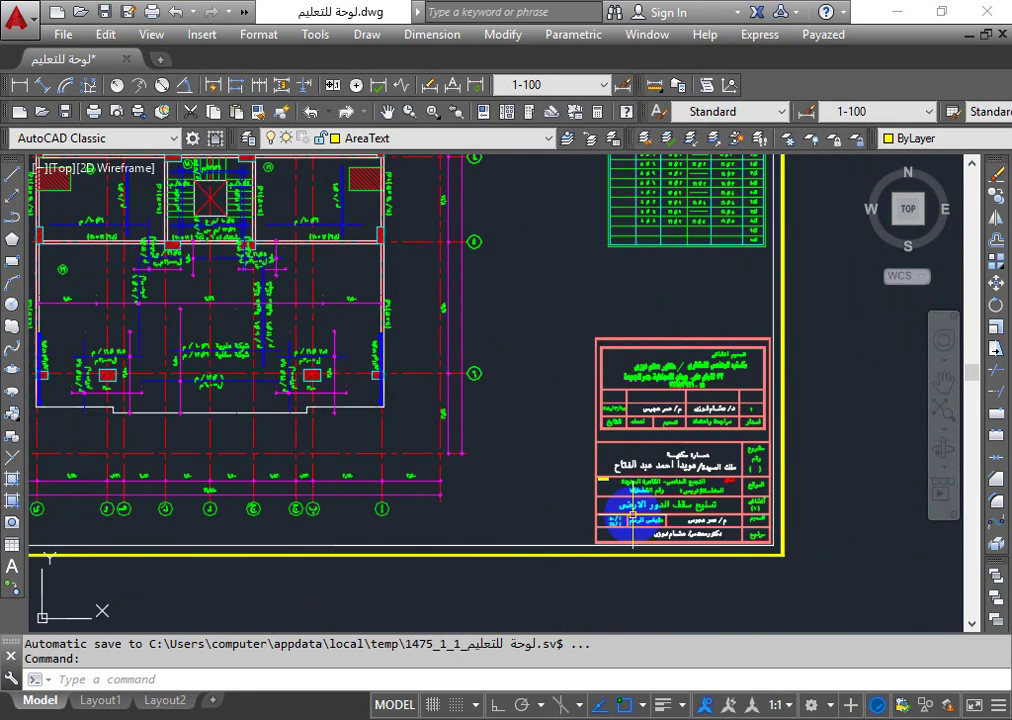
scroll(653, 533, down, 5)
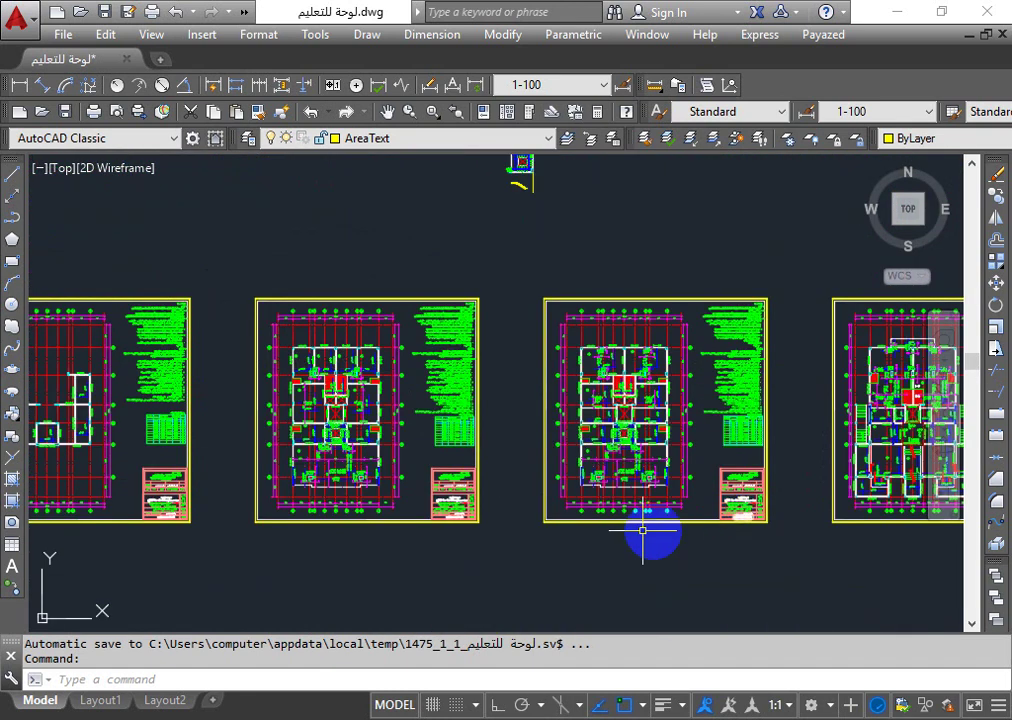
scroll(434, 511, up, 4)
scroll(577, 507, up, 2)
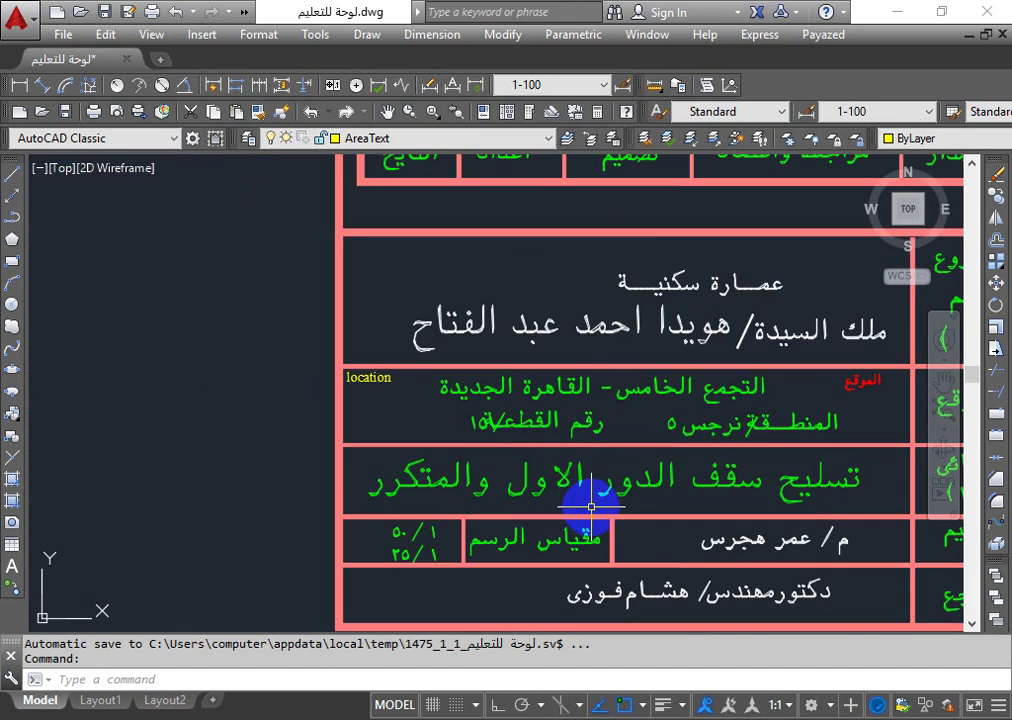
- Zoom out and pan so the footing plan and column-layout sheets show fully
scroll(591, 507, down, 5)
scroll(339, 524, down, 3)
scroll(305, 526, up, 3)
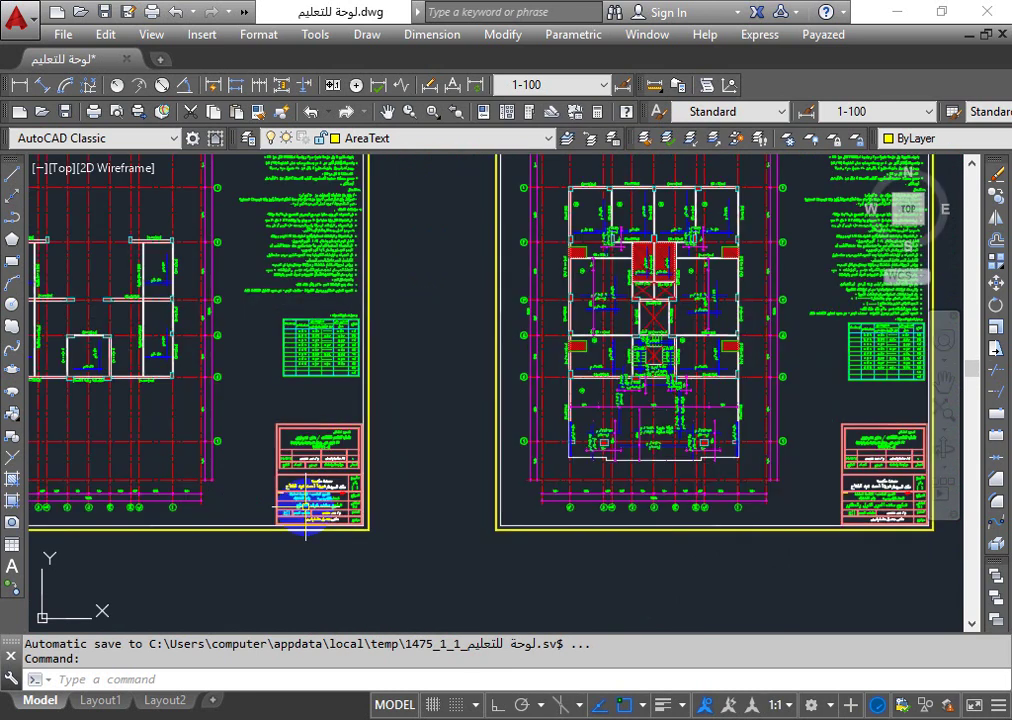
scroll(305, 503, up, 5)
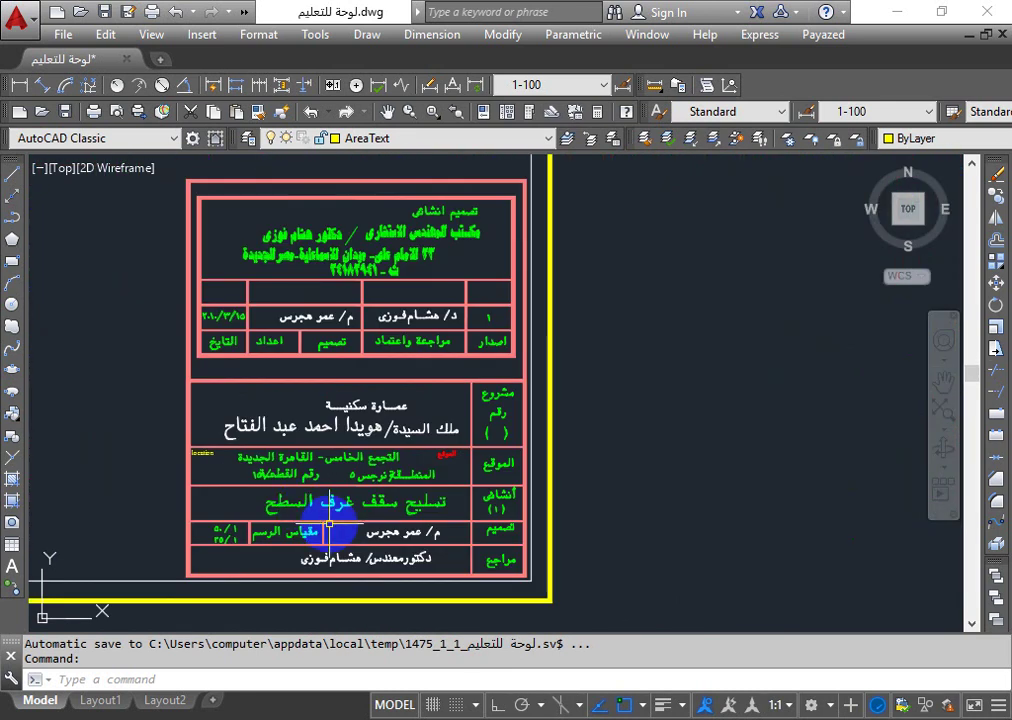
mouse_move(335, 523)
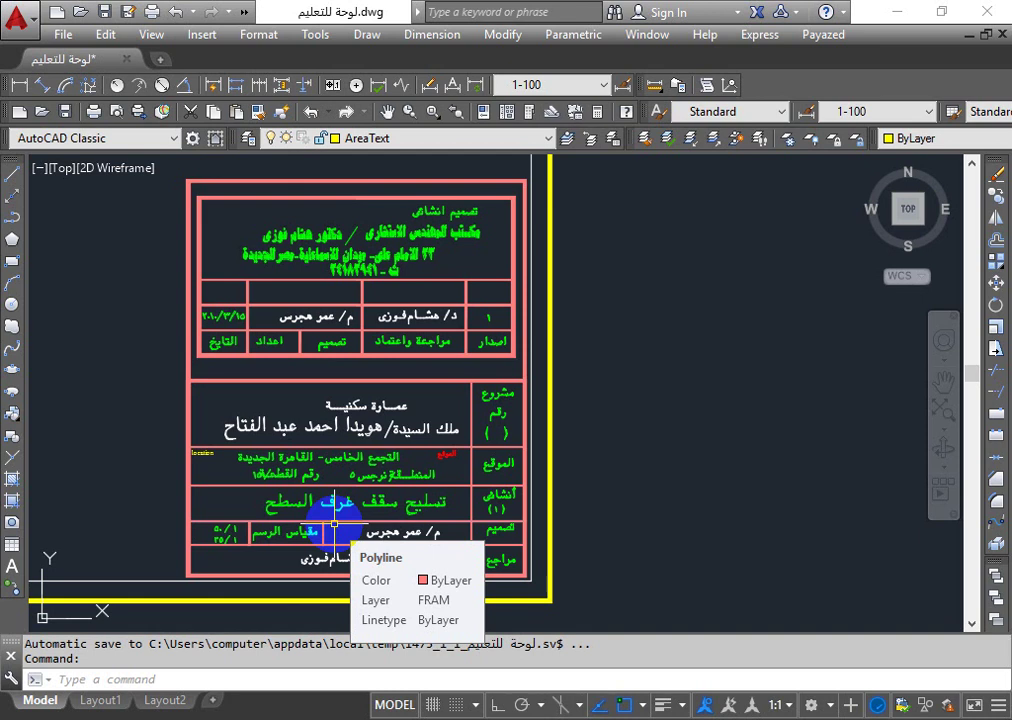
scroll(215, 453, down, 5)
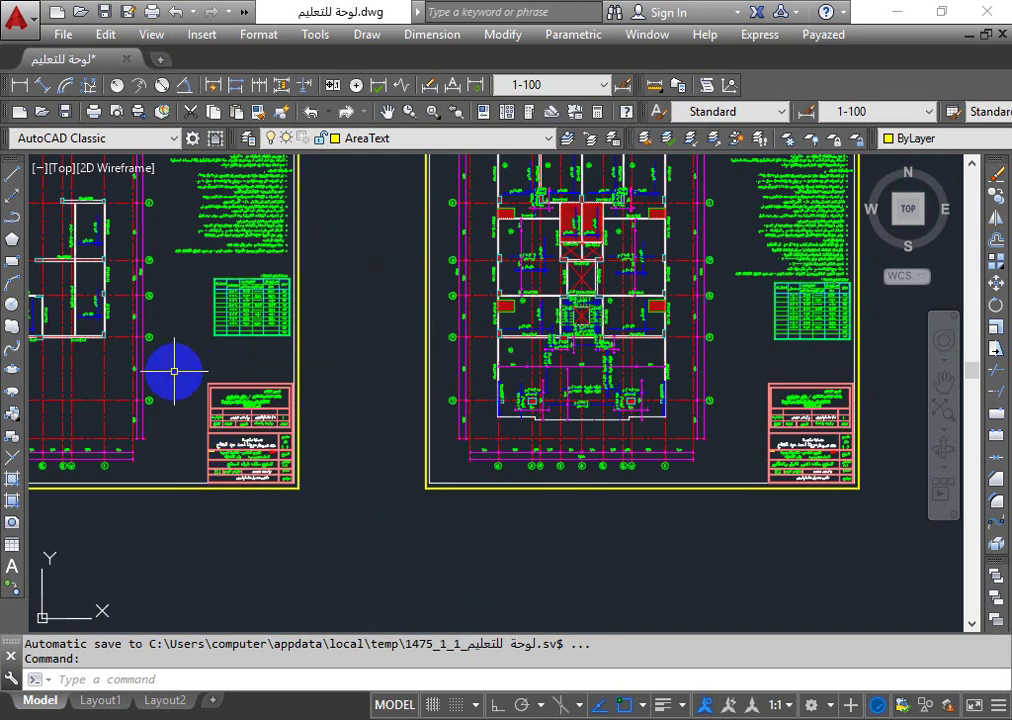
mouse_move(174, 371)
middle_down()
mouse_move(316, 368)
mouse_move(380, 380)
middle_up()
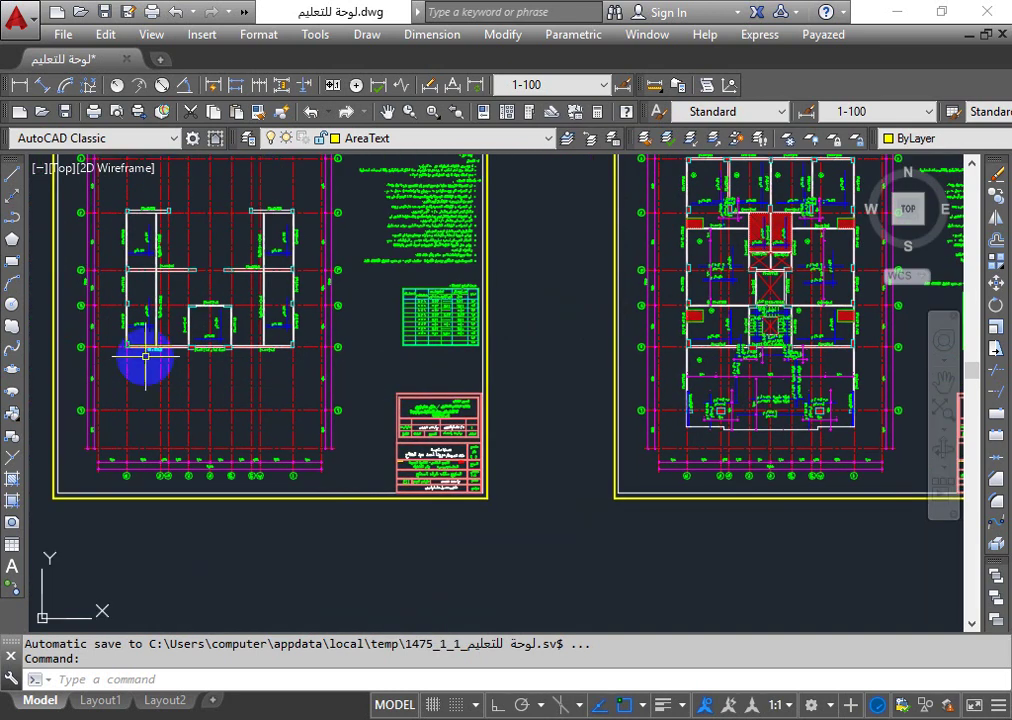
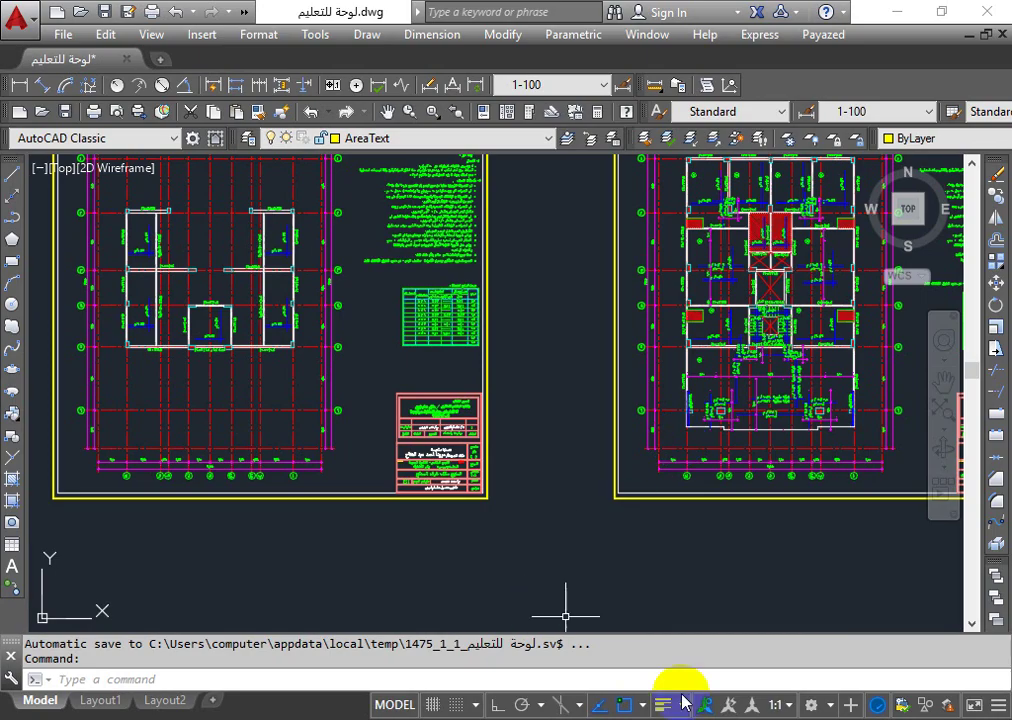
- Zoom out to the full extents of the structural drawing sheets
key(alt+Tab)
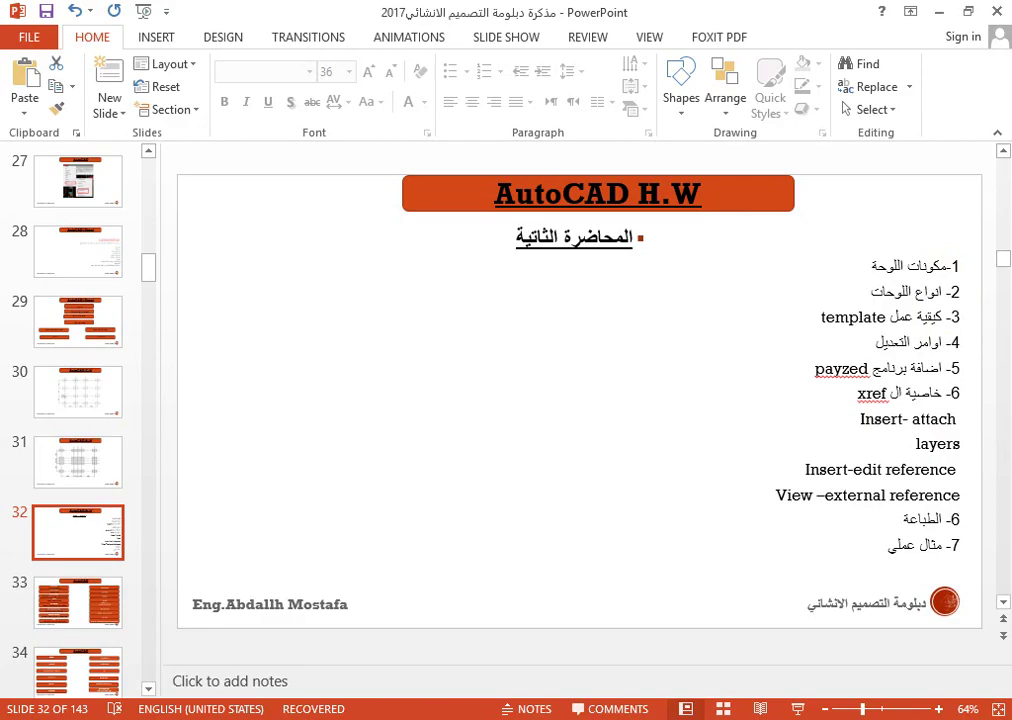
scroll(192, 343, up, 3)
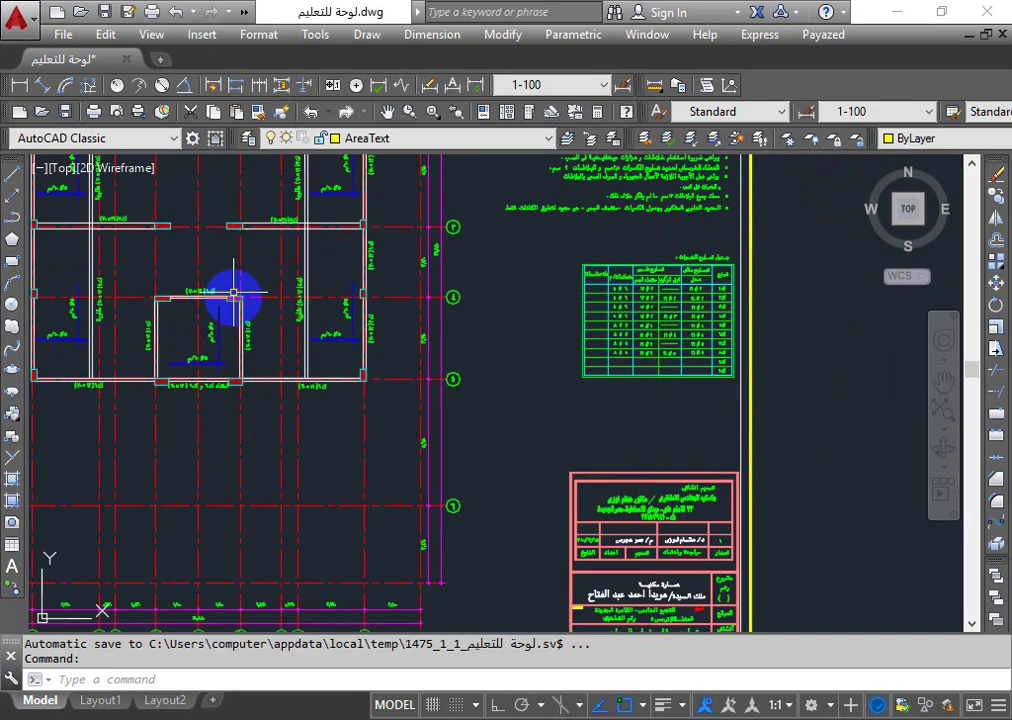
scroll(690, 570, down, 3)
scroll(688, 598, up, 5)
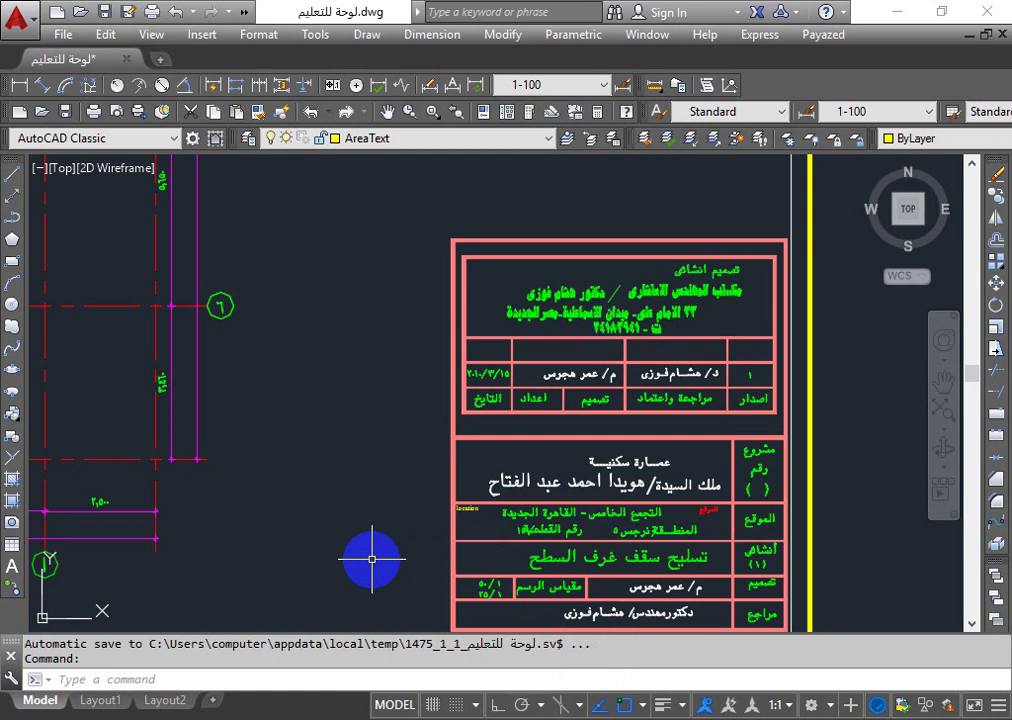
scroll(203, 400, down, 3)
scroll(136, 312, down, 2)
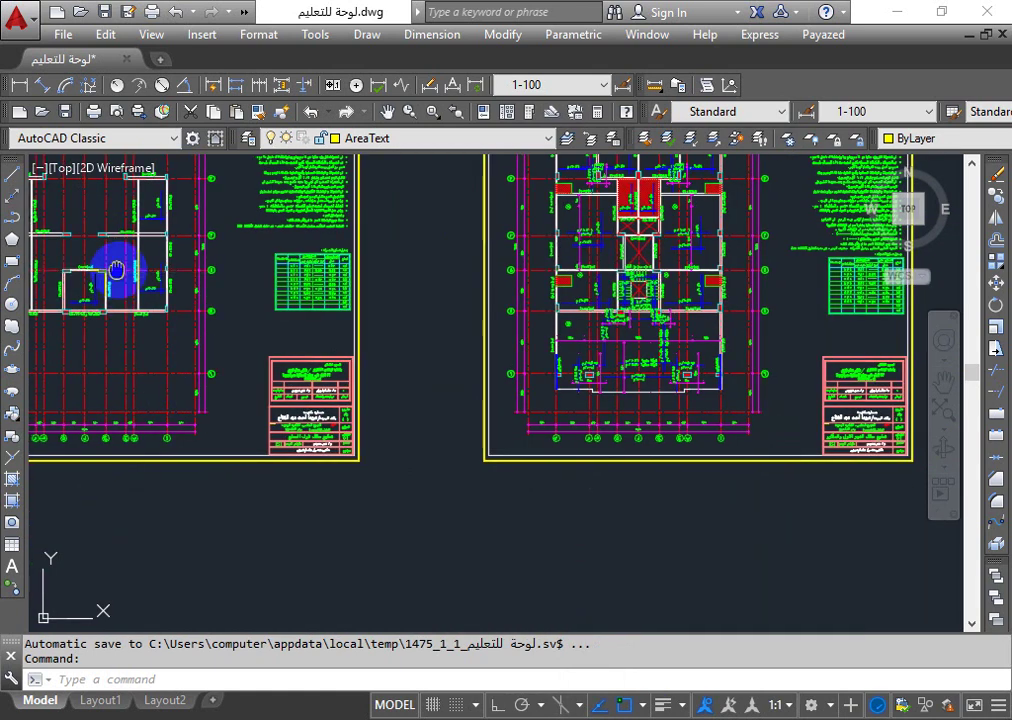
middle_drag(116, 268, 271, 271)
scroll(250, 285, up, 5)
scroll(270, 310, down, 5)
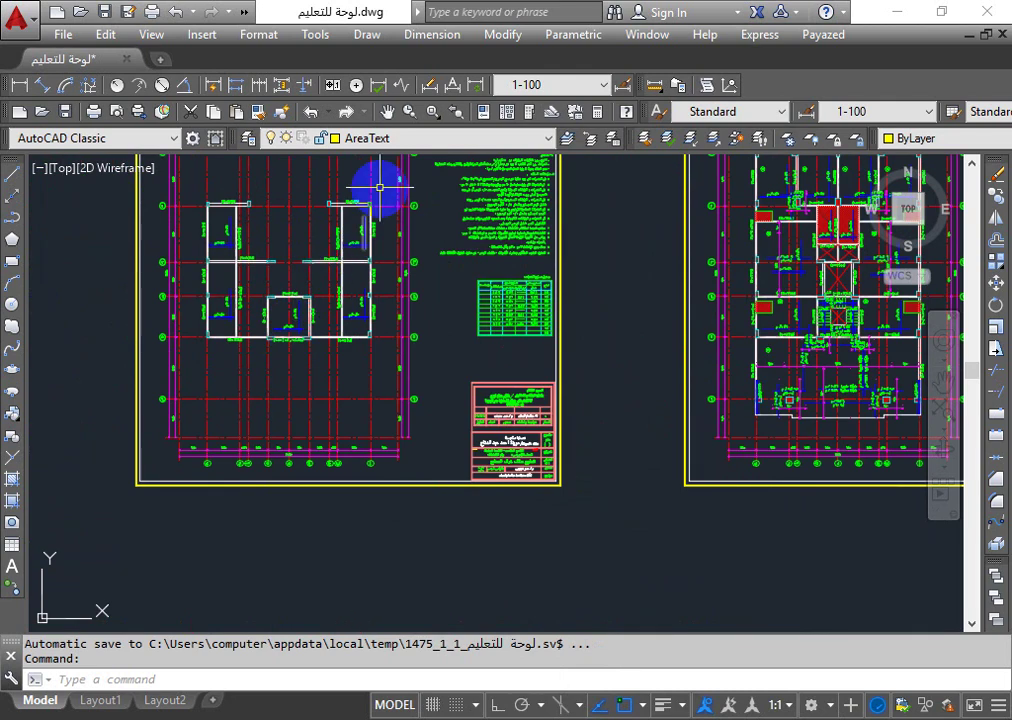
mouse_move(161, 295)
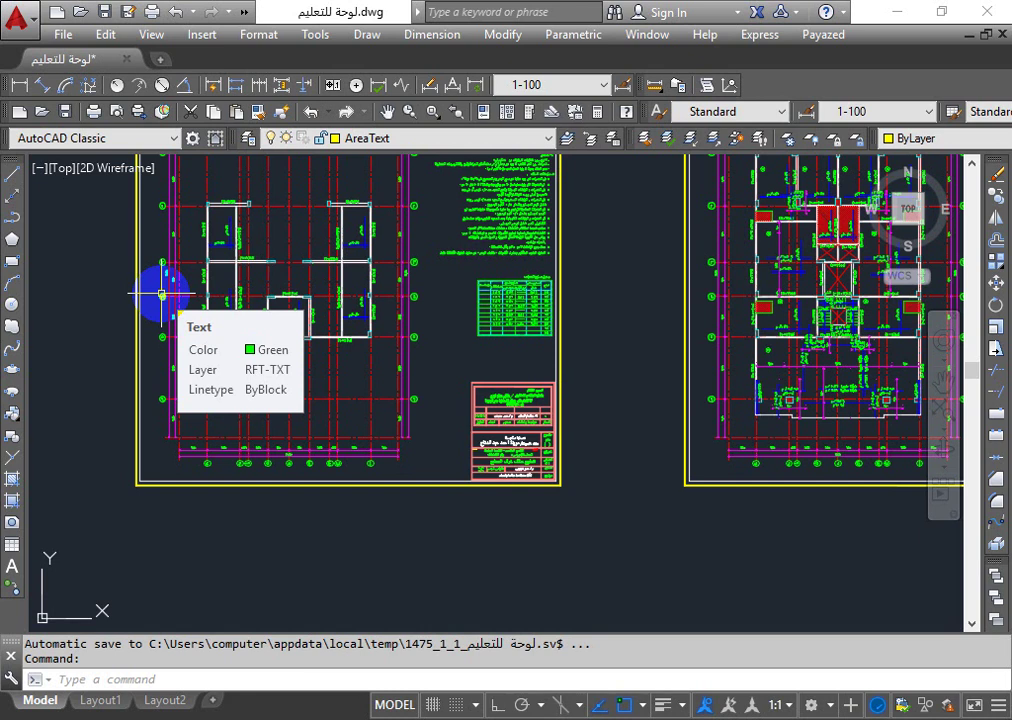
scroll(373, 316, down, 2)
scroll(481, 515, down, 5)
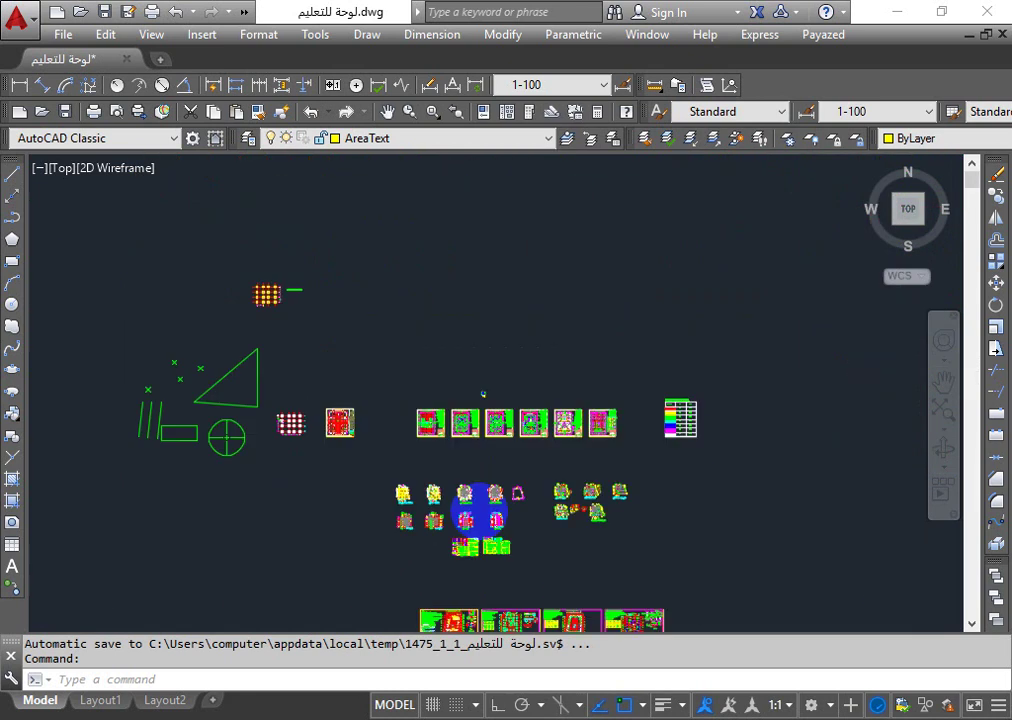
scroll(492, 576, down, 2)
scroll(556, 602, down, 2)
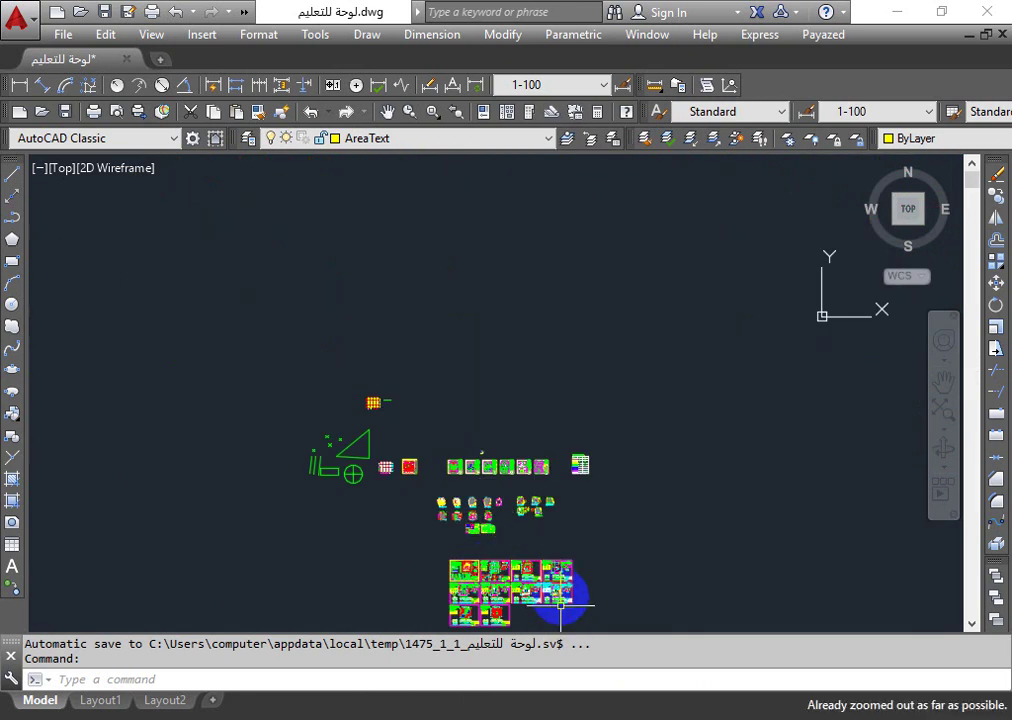
- Pan and zoom in on the first and second floor plans and their beam schedules
middle_drag(533, 617, 503, 494)
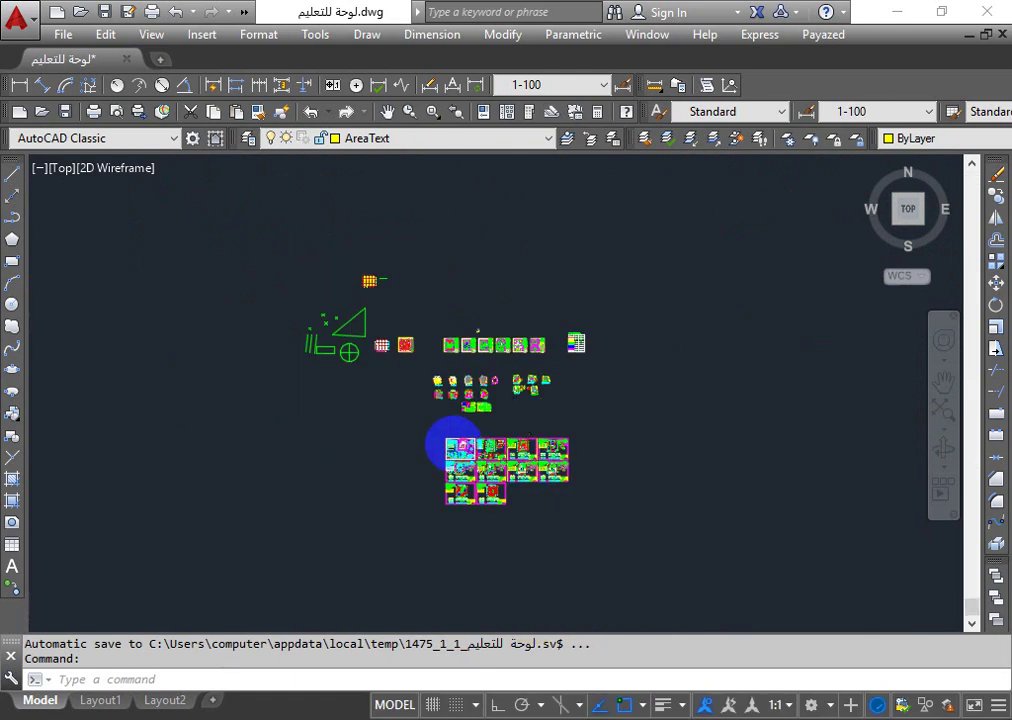
scroll(451, 442, up, 6)
scroll(510, 278, up, 2)
scroll(640, 420, up, 5)
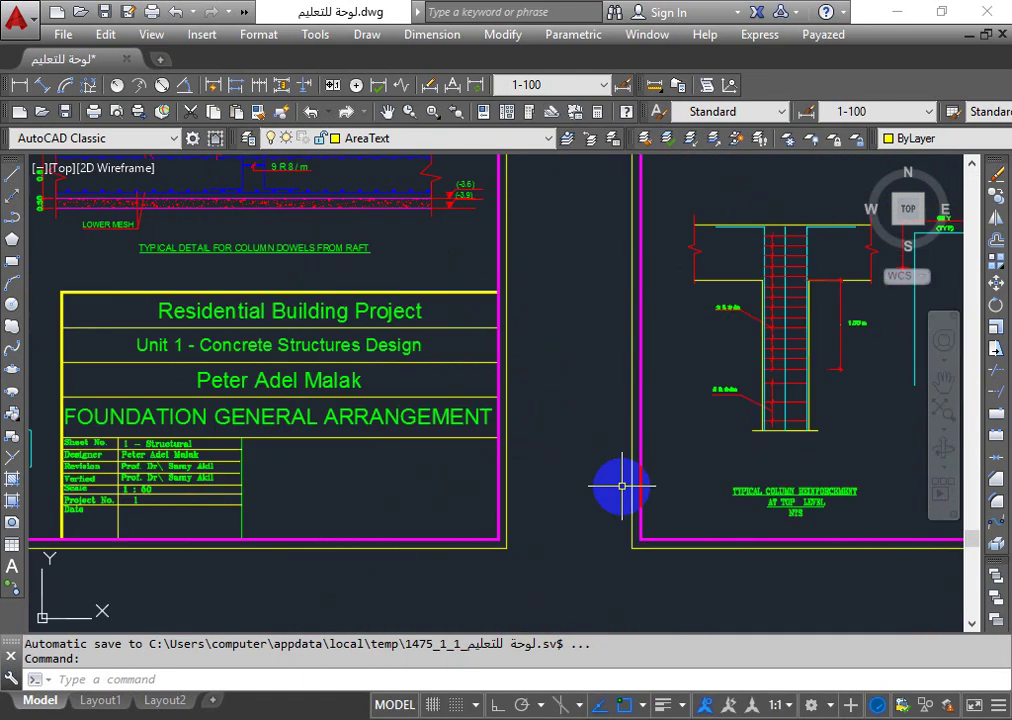
scroll(535, 452, down, 5)
scroll(768, 439, down, 3)
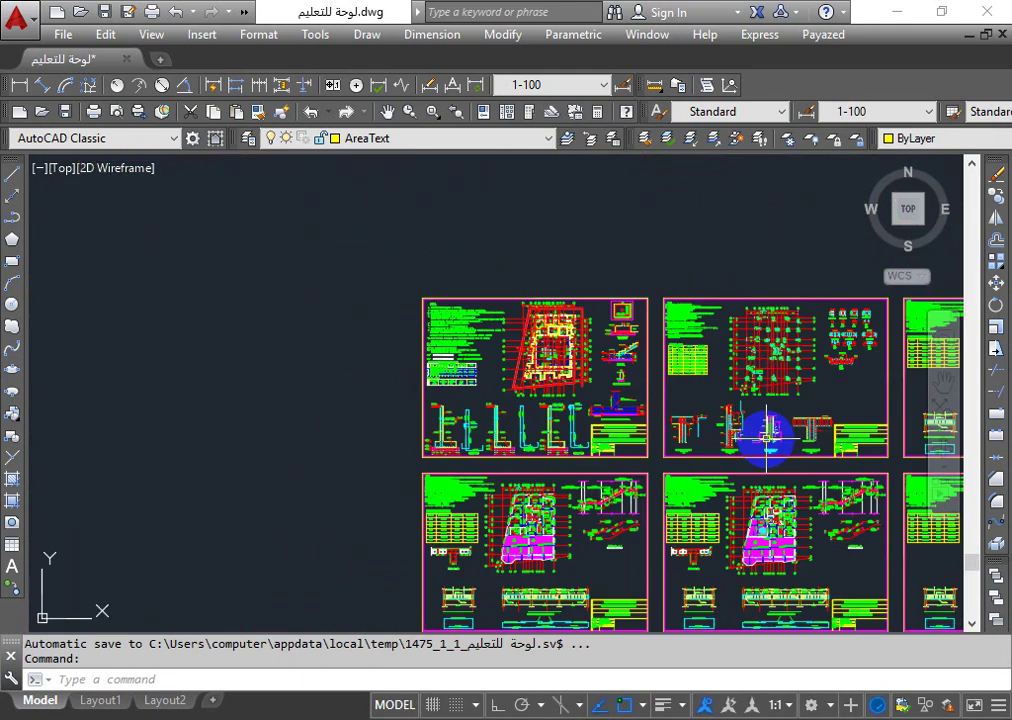
middle_drag(826, 401, 431, 333)
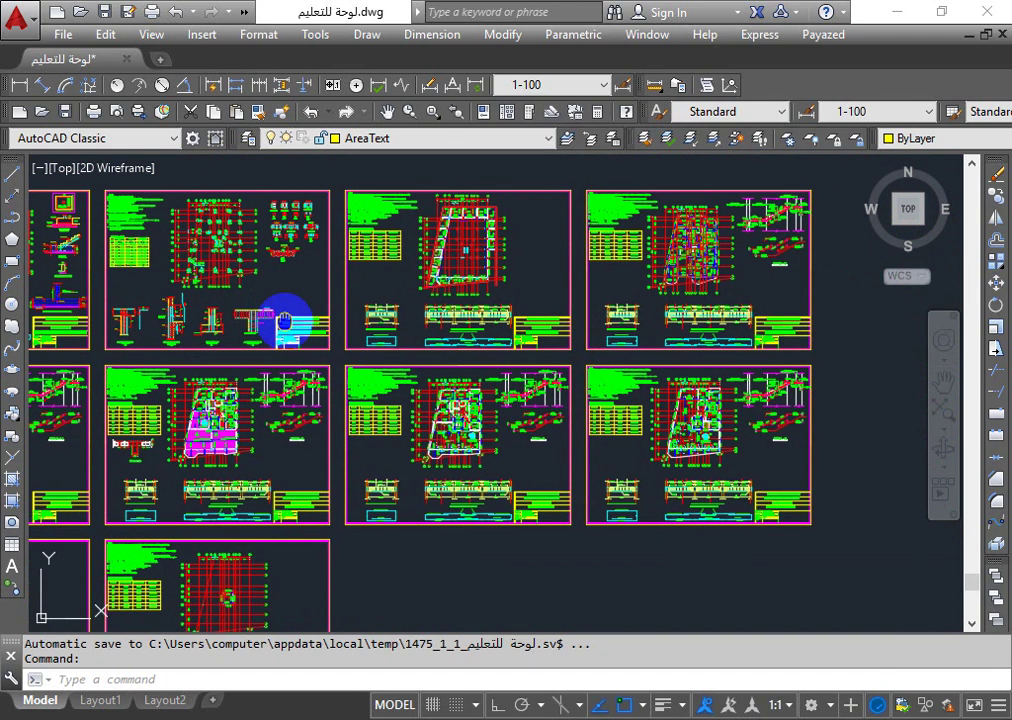
scroll(904, 282, up, 3)
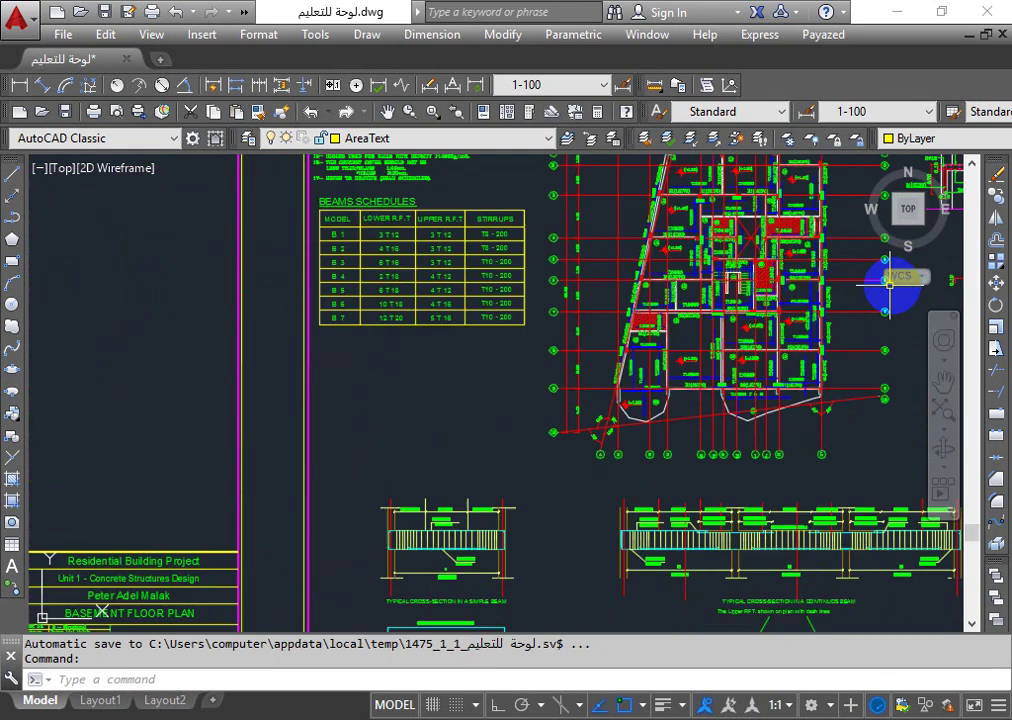
scroll(904, 287, up, 2)
scroll(843, 288, up, 2)
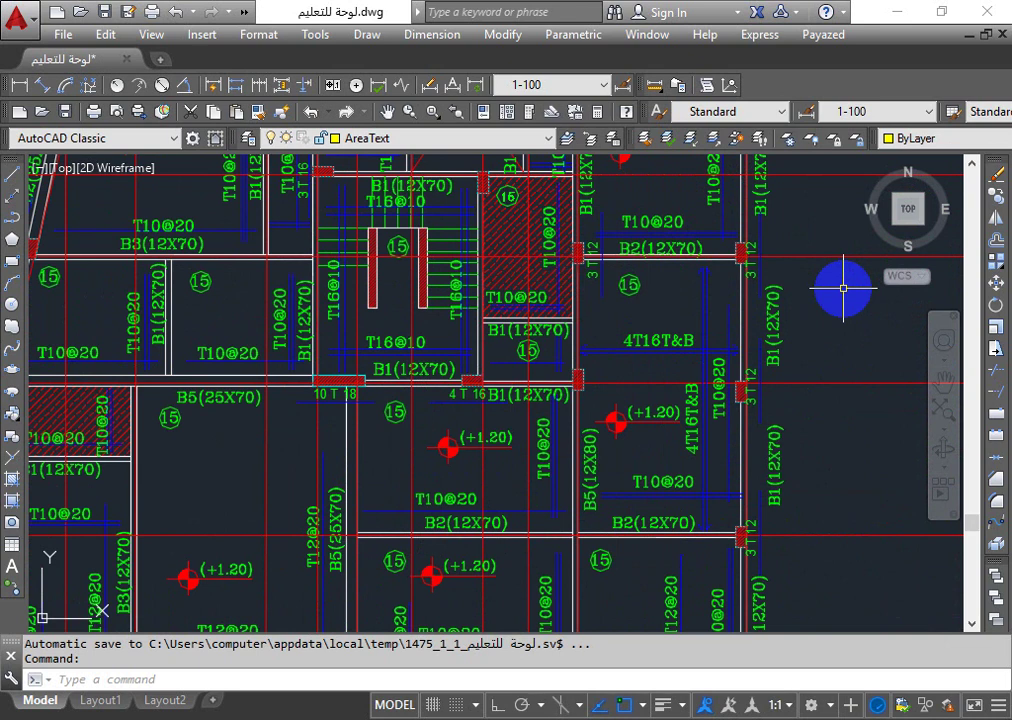
scroll(843, 288, down, 3)
scroll(843, 288, down, 3)
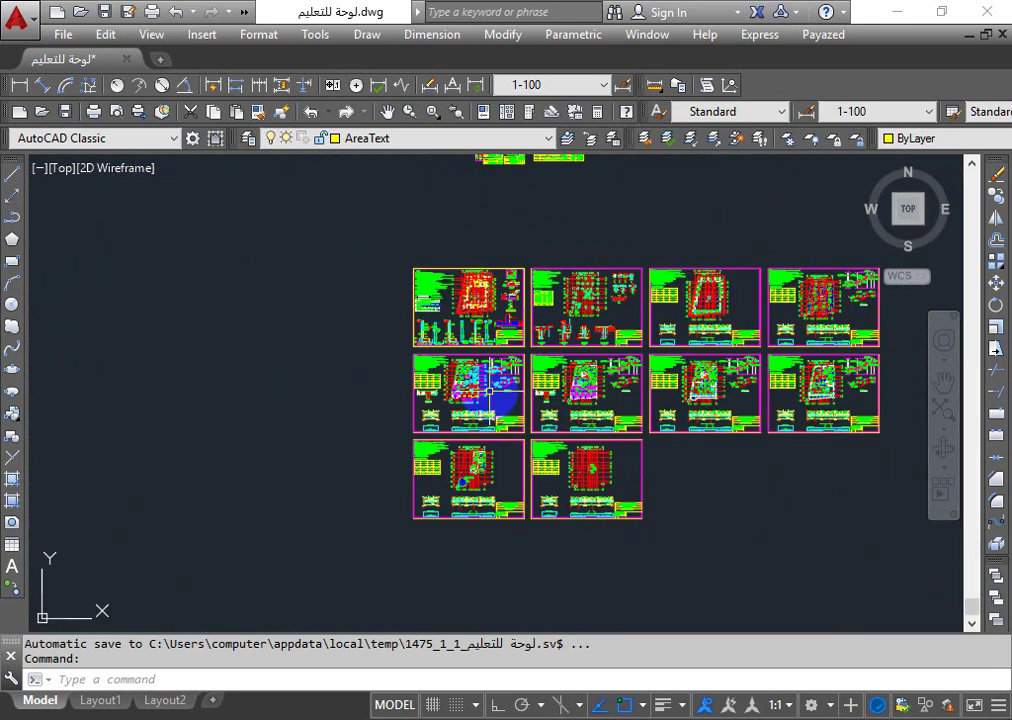
scroll(490, 390, up, 3)
scroll(450, 390, up, 2)
scroll(420, 391, up, 2)
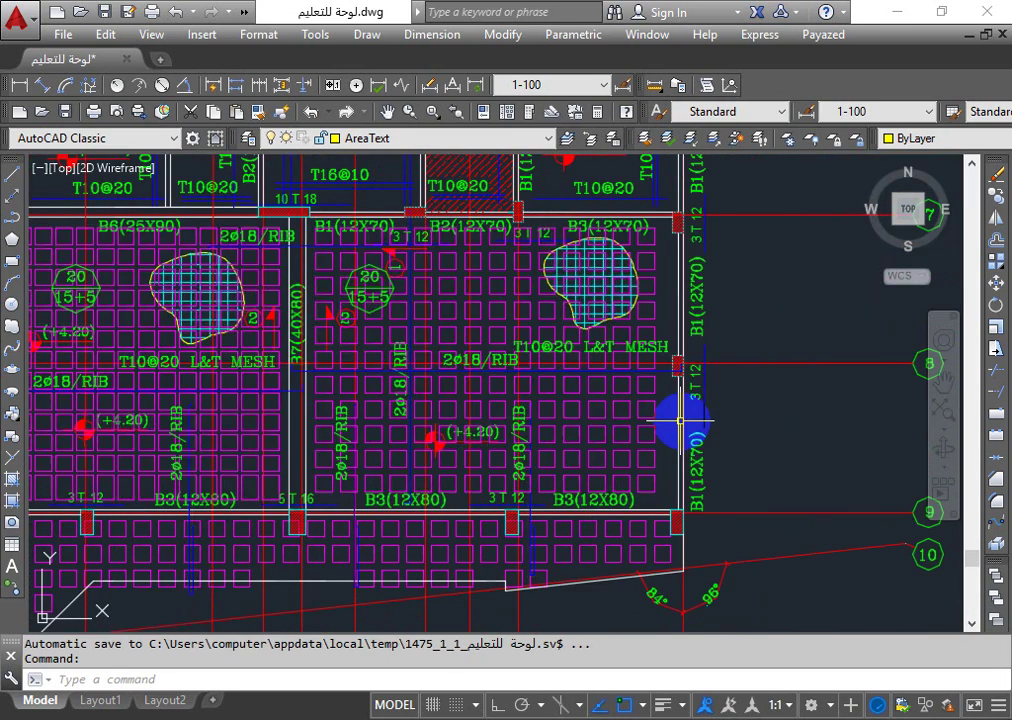
scroll(765, 431, down, 2)
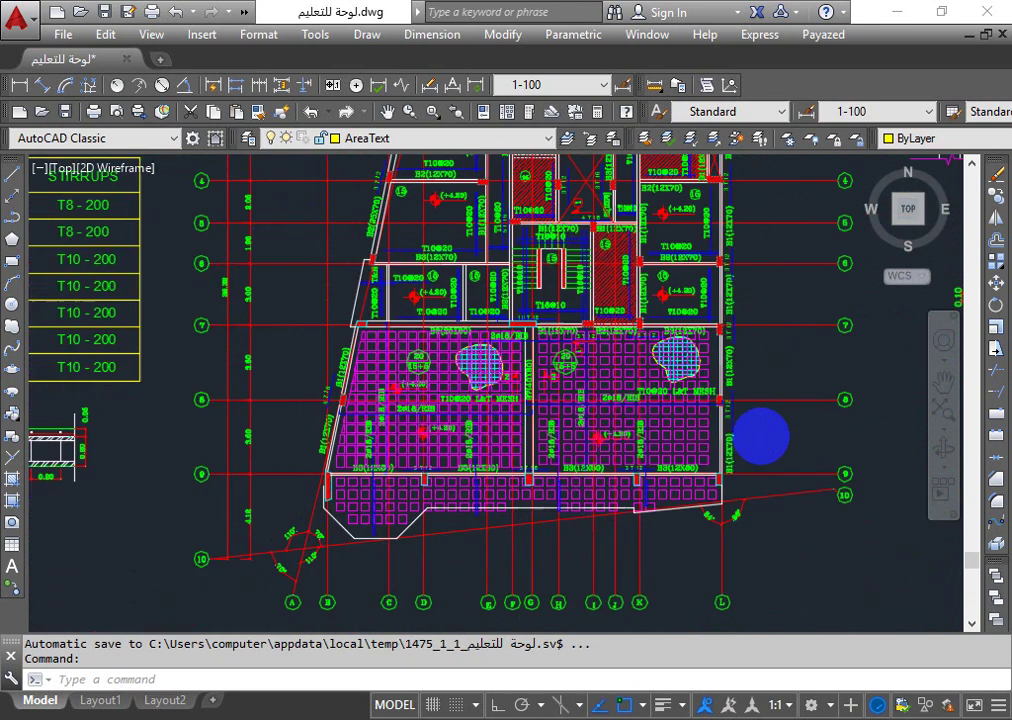
scroll(765, 431, down, 2)
scroll(690, 270, up, 4)
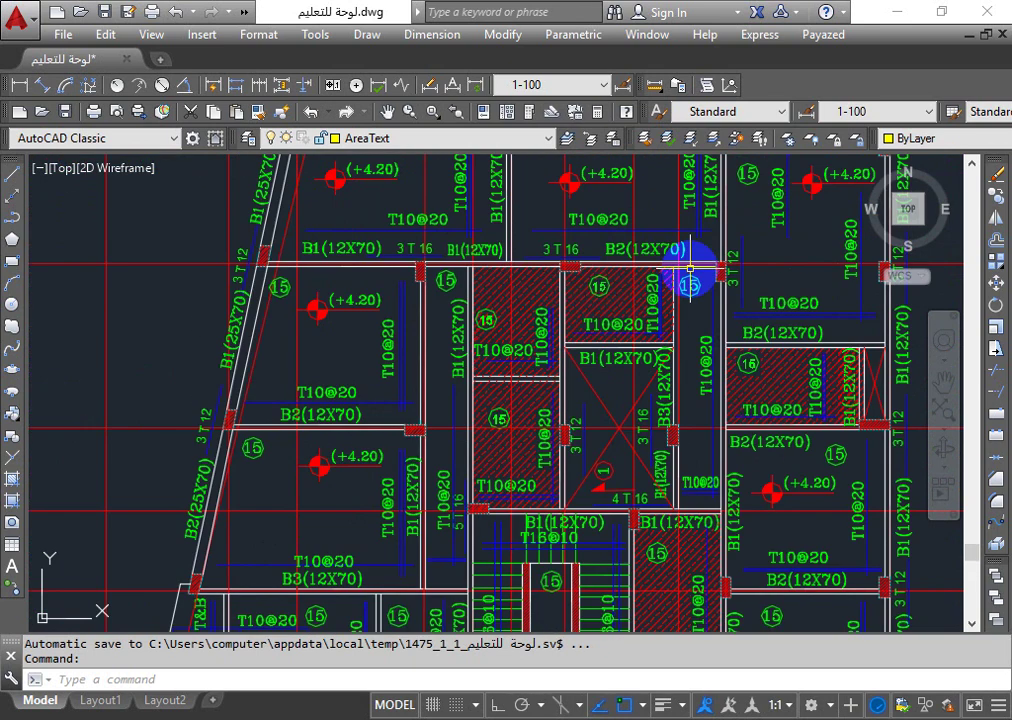
scroll(690, 270, down, 5)
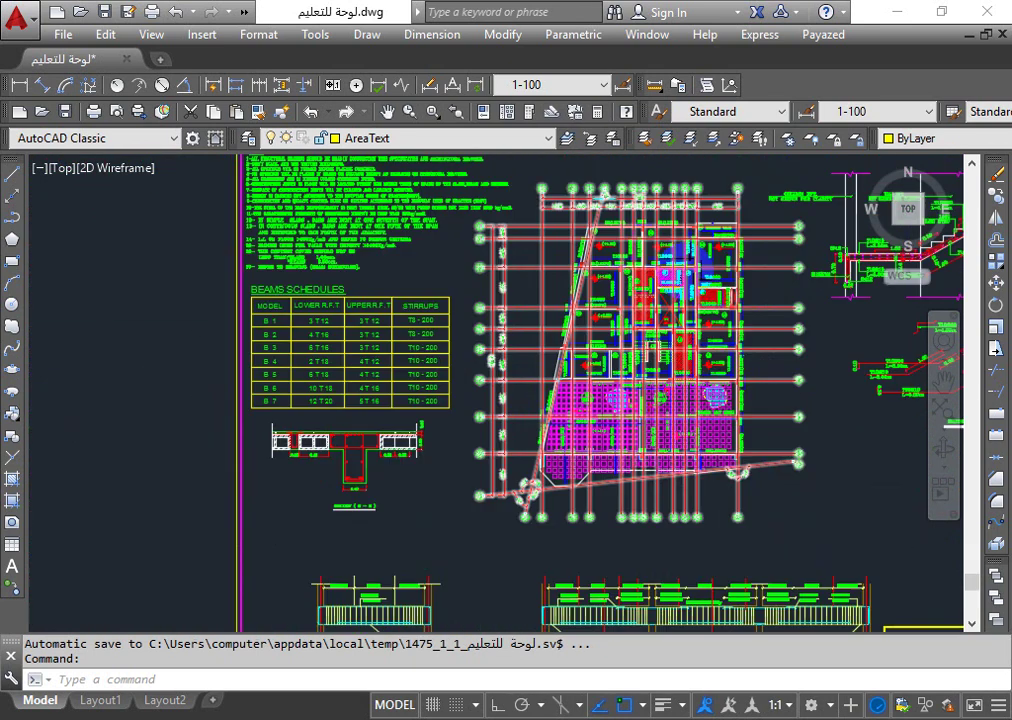
scroll(737, 365, down, 2)
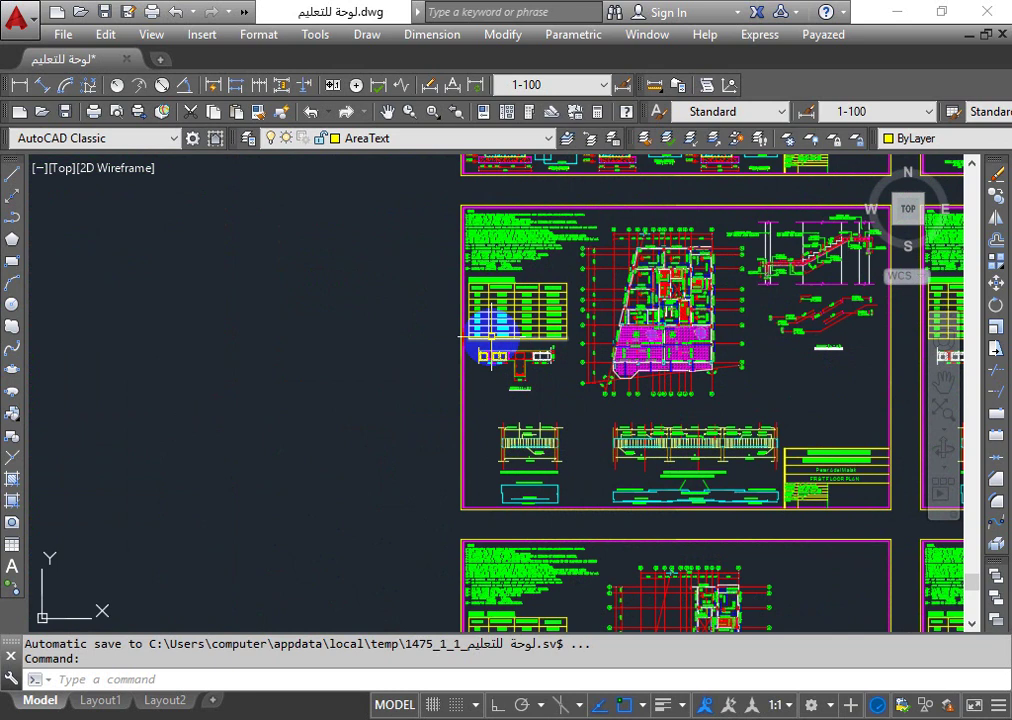
scroll(669, 395, down, 3)
scroll(760, 356, up, 3)
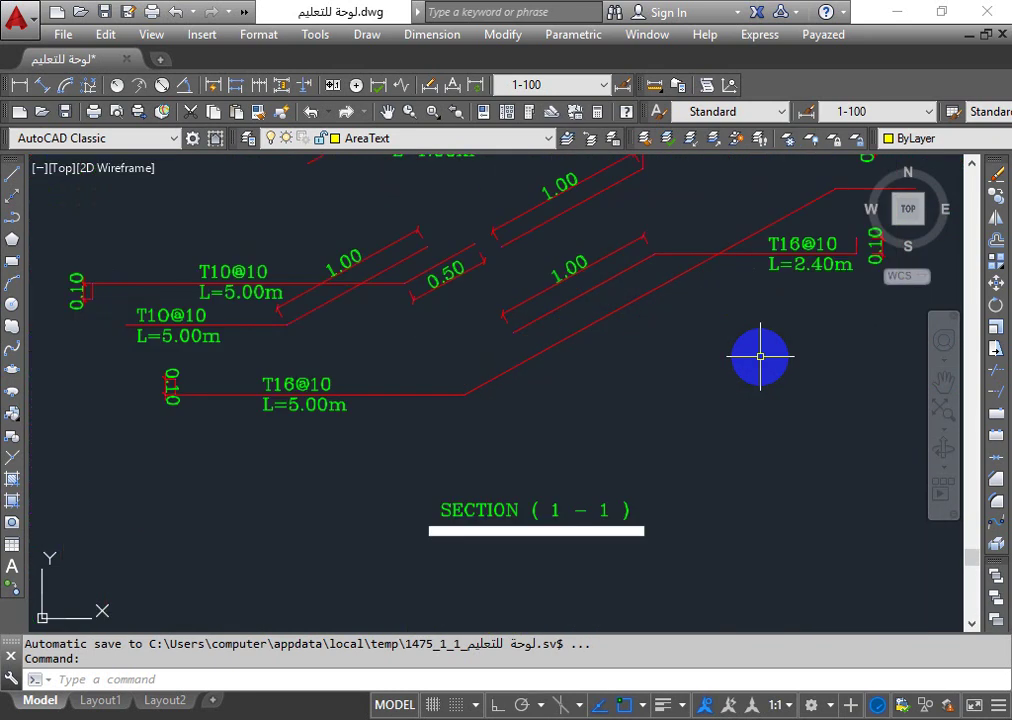
scroll(760, 356, down, 8)
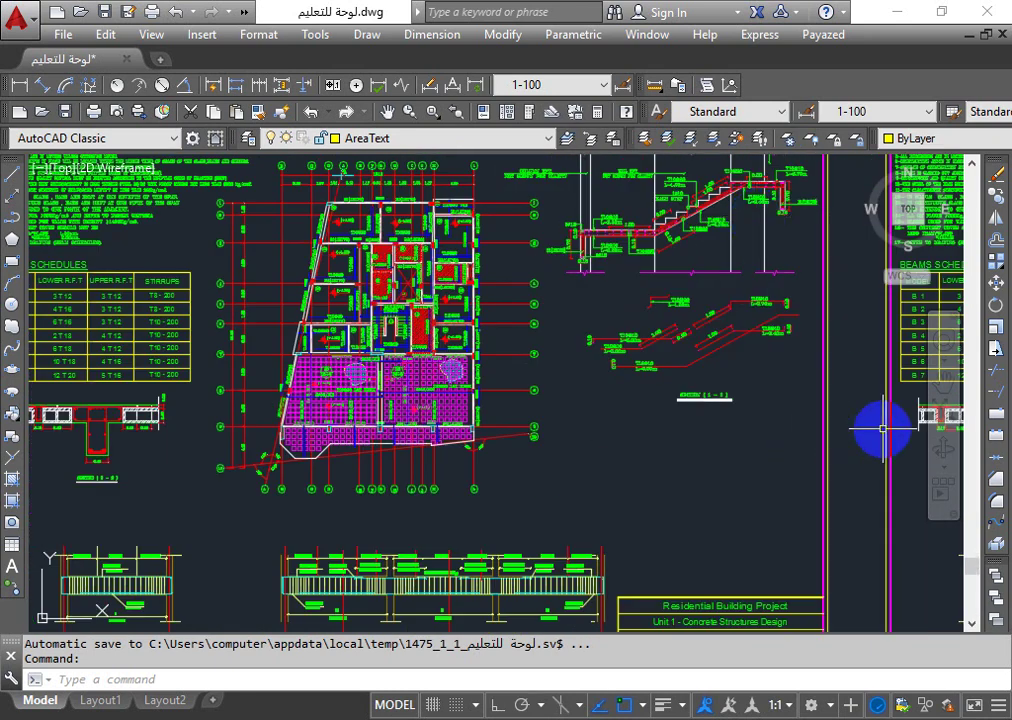
mouse_move(879, 429)
middle_down()
mouse_move(673, 407)
mouse_move(427, 425)
mouse_move(172, 413)
middle_up()
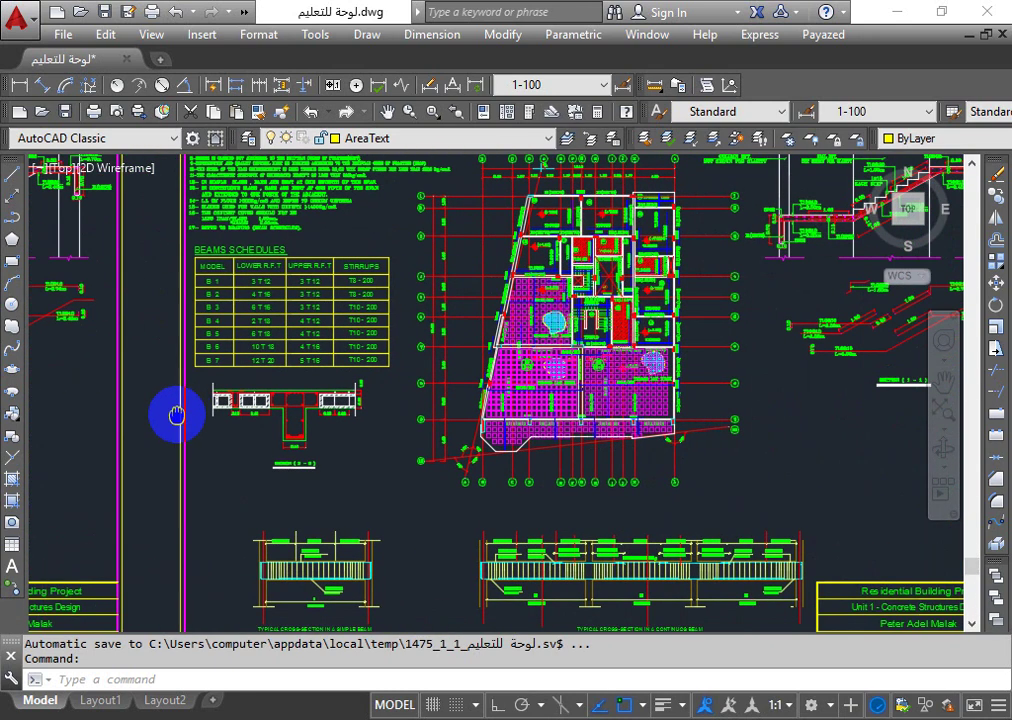
scroll(429, 429, down, 3)
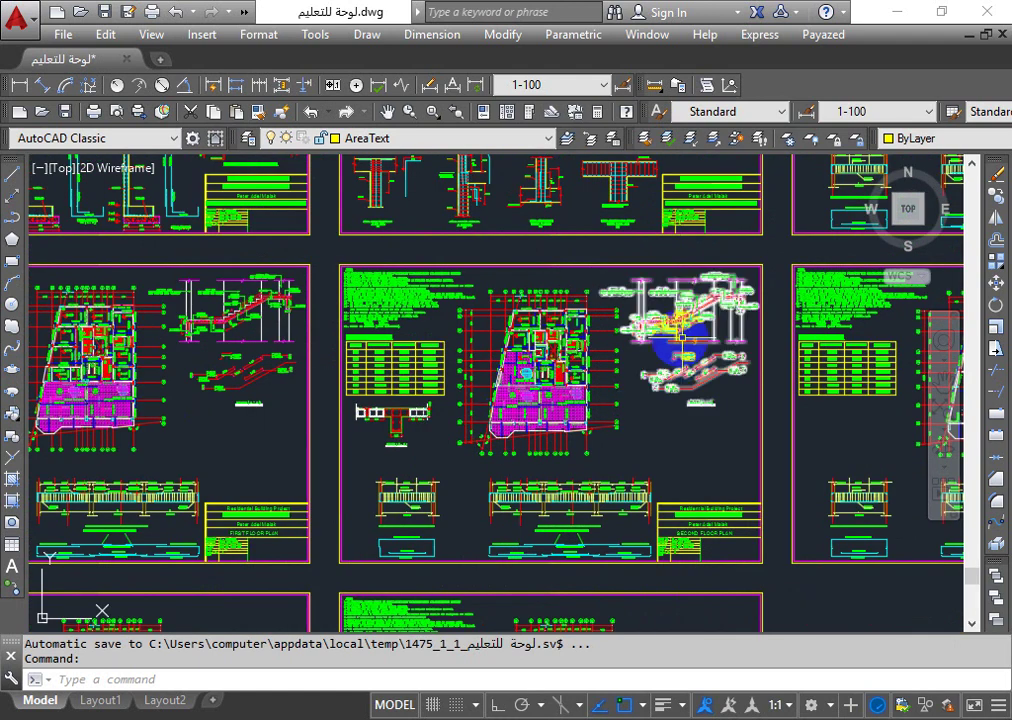
scroll(678, 294, up, 3)
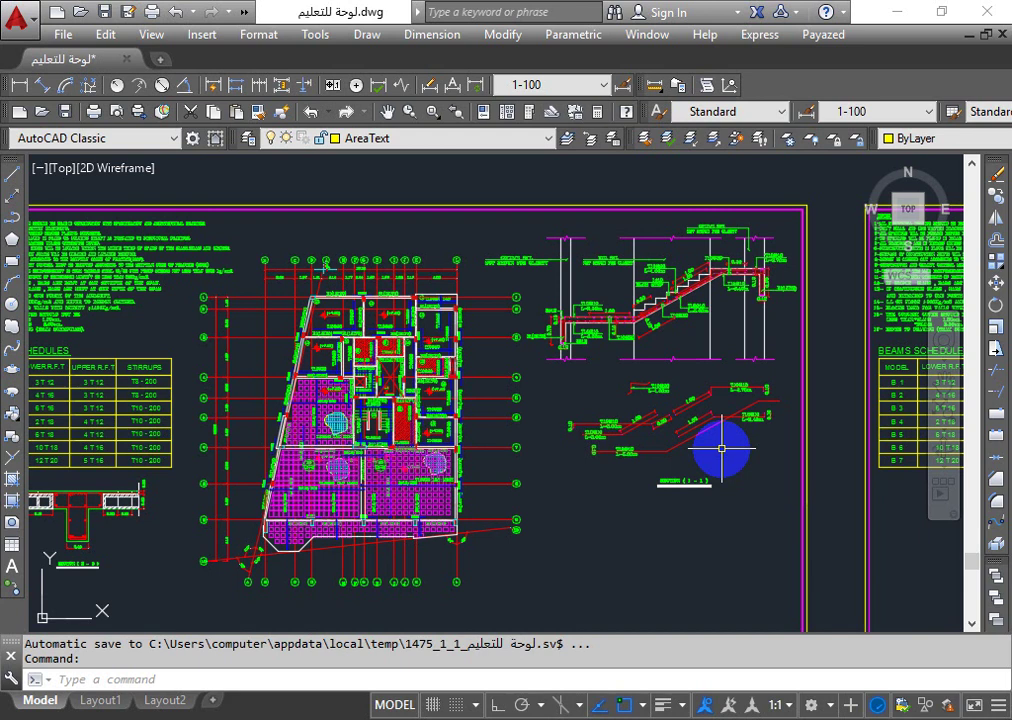
- Zoom out so the foundation, column and floor plan sheets appear as one grid
scroll(775, 409, down, 3)
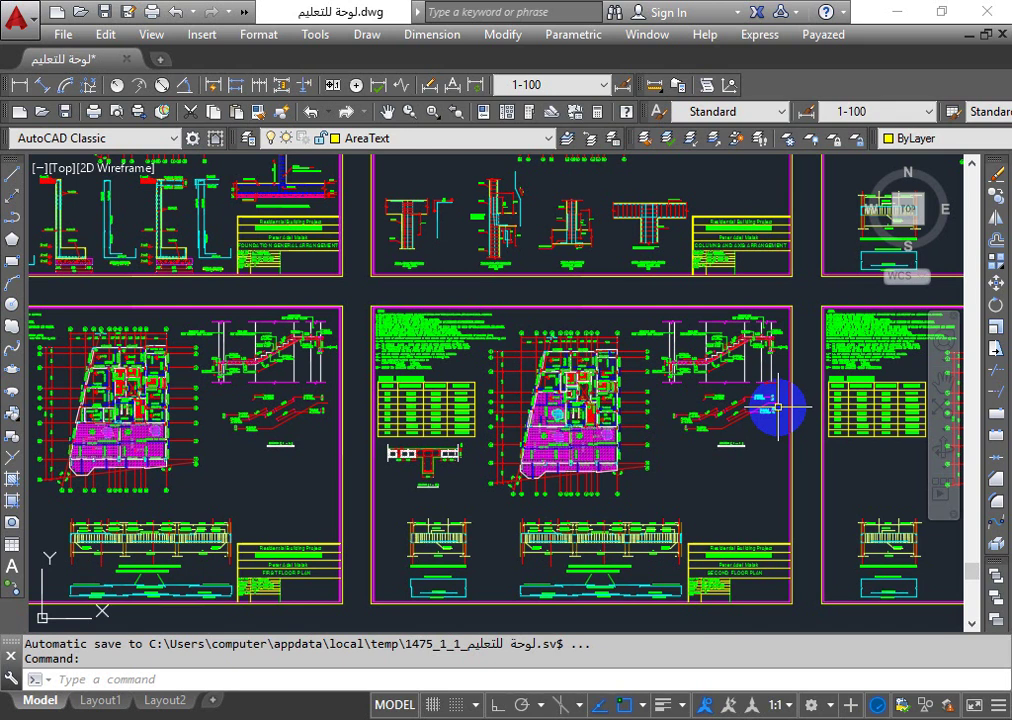
- Zoom out from the reinforcement plan to all sheets, then switch to the PowerPoint slides
scroll(850, 340, down, 2)
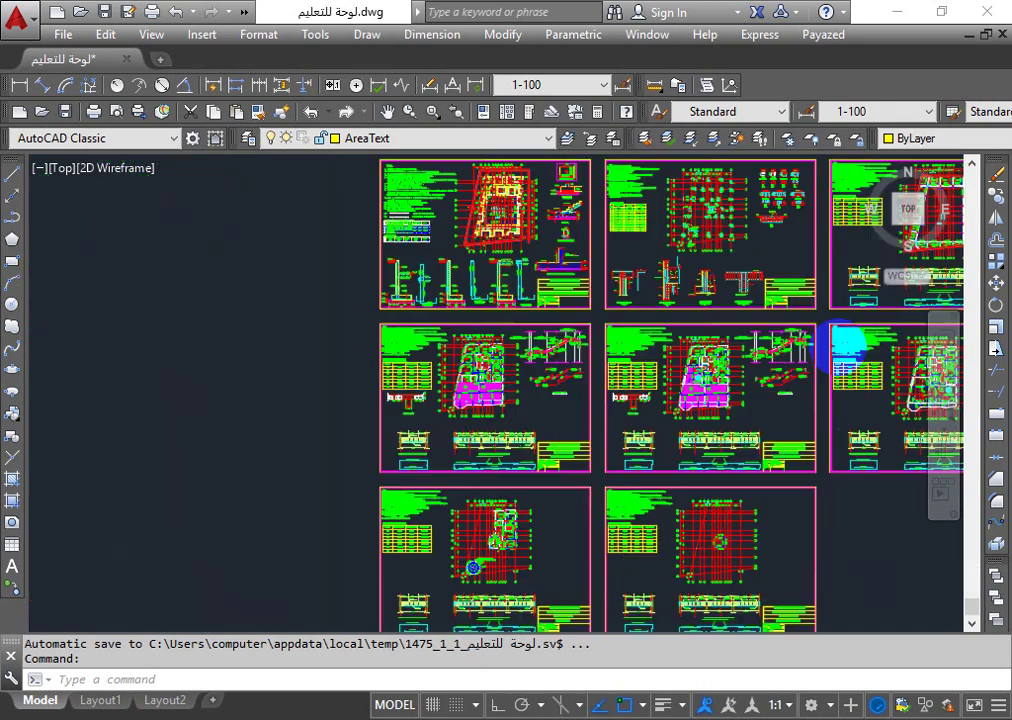
scroll(850, 345, down, 2)
middle_drag(854, 478, 605, 499)
mouse_move(668, 372)
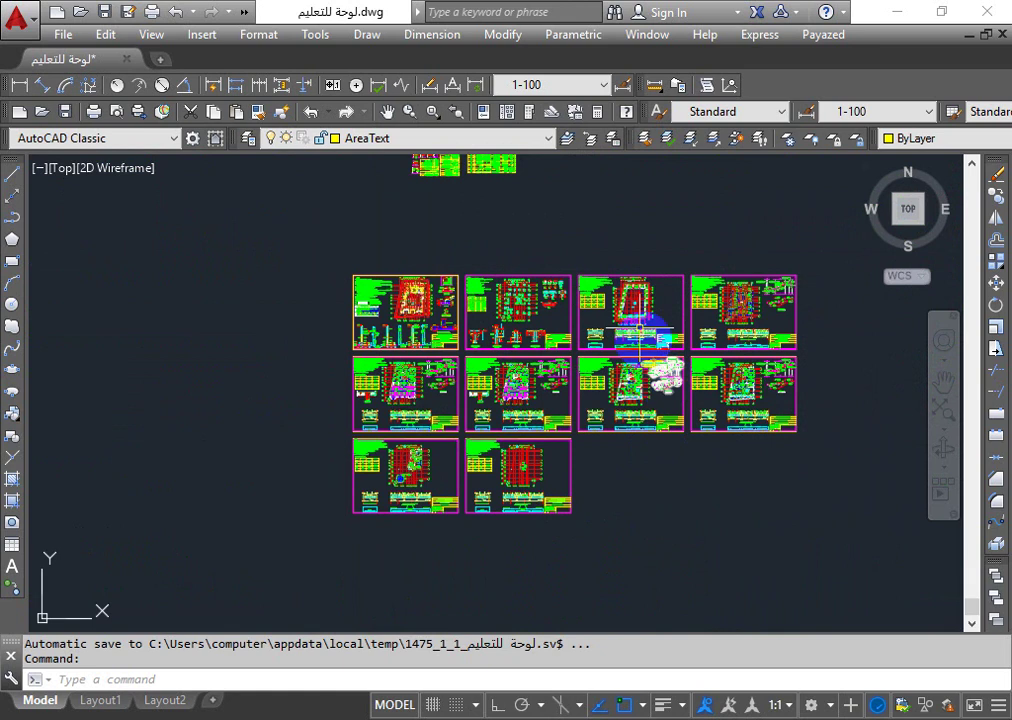
scroll(520, 360, up, 5)
scroll(535, 374, up, 3)
scroll(583, 515, up, 3)
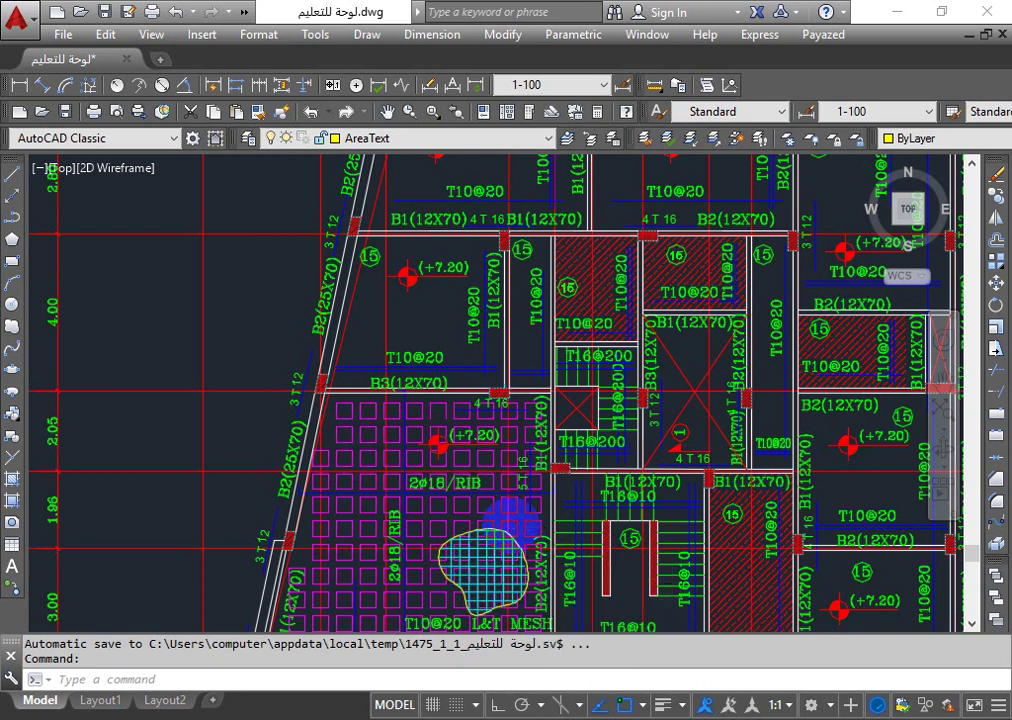
scroll(560, 535, down, 10)
click(627, 566)
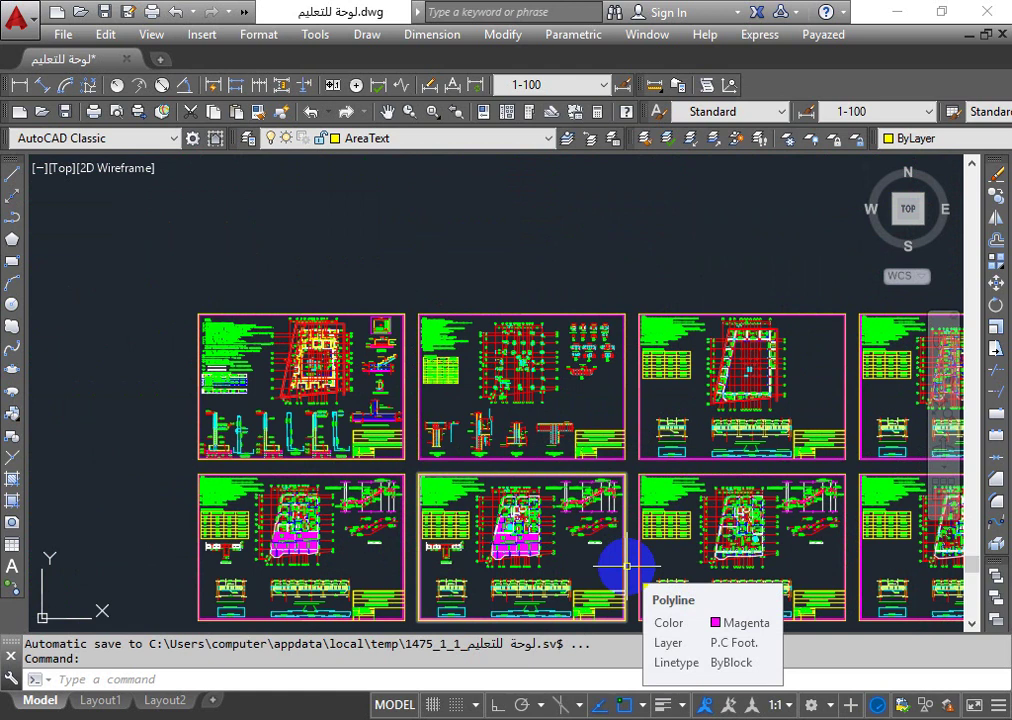
scroll(820, 630, down, 3)
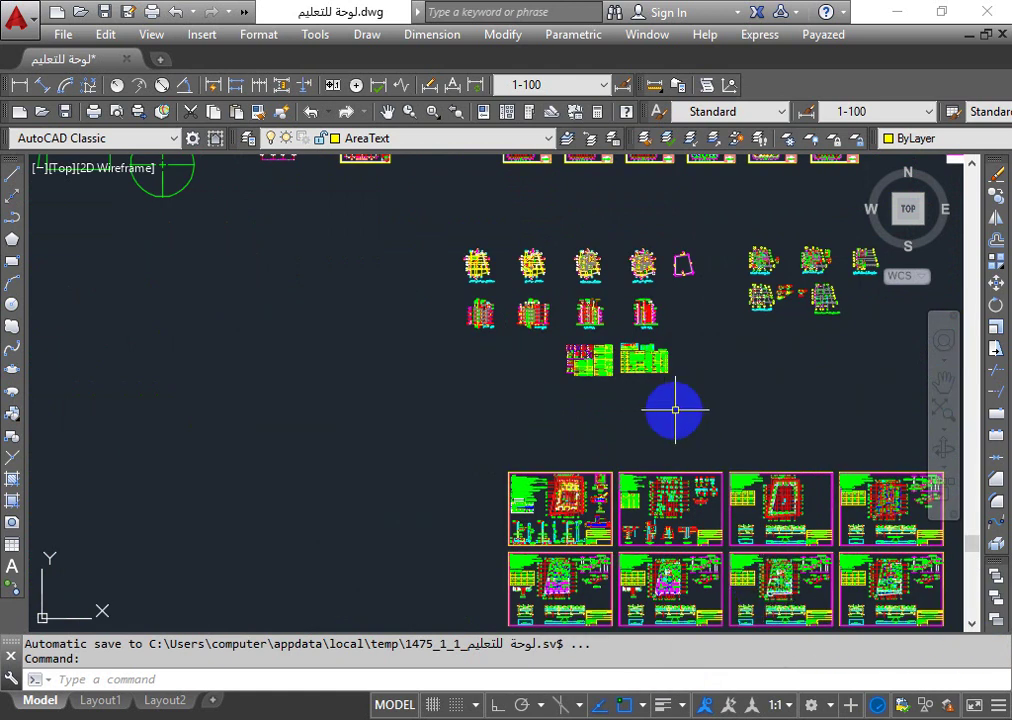
scroll(675, 409, down, 3)
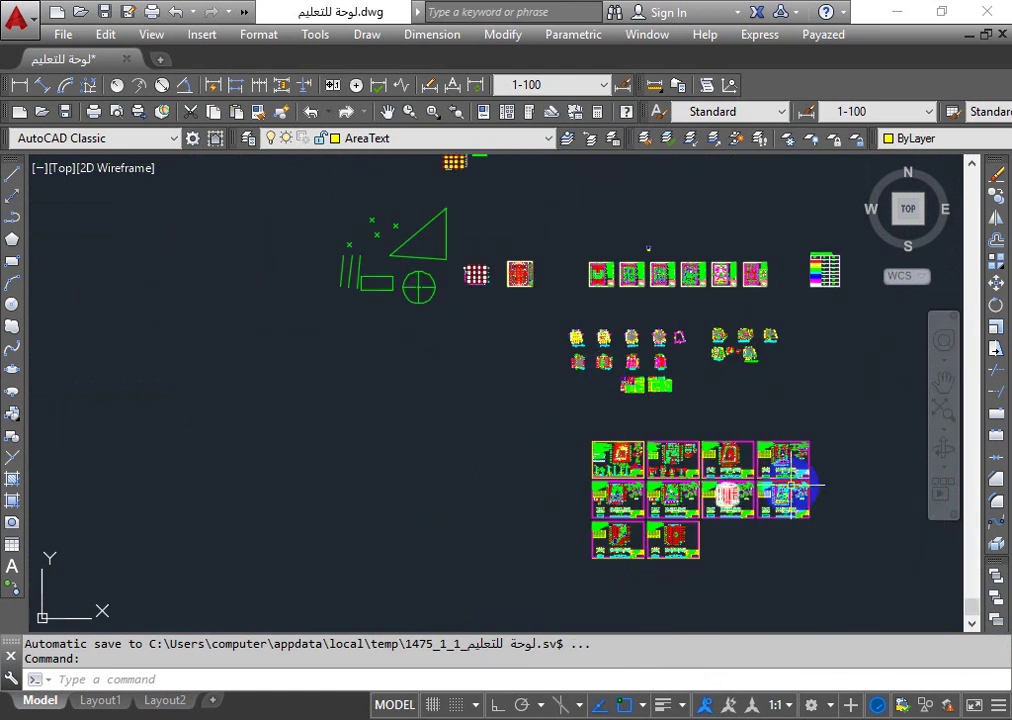
key(alt+Tab)
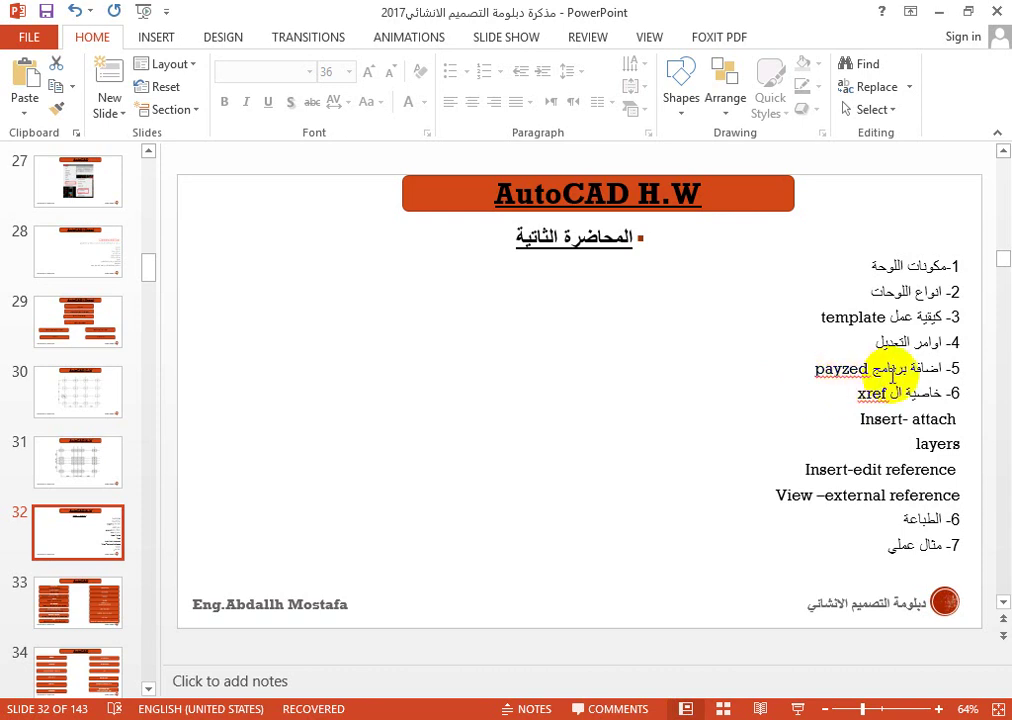
- Point out the xref topic in slide 32's list, then return to AutoCAD
click(894, 372)
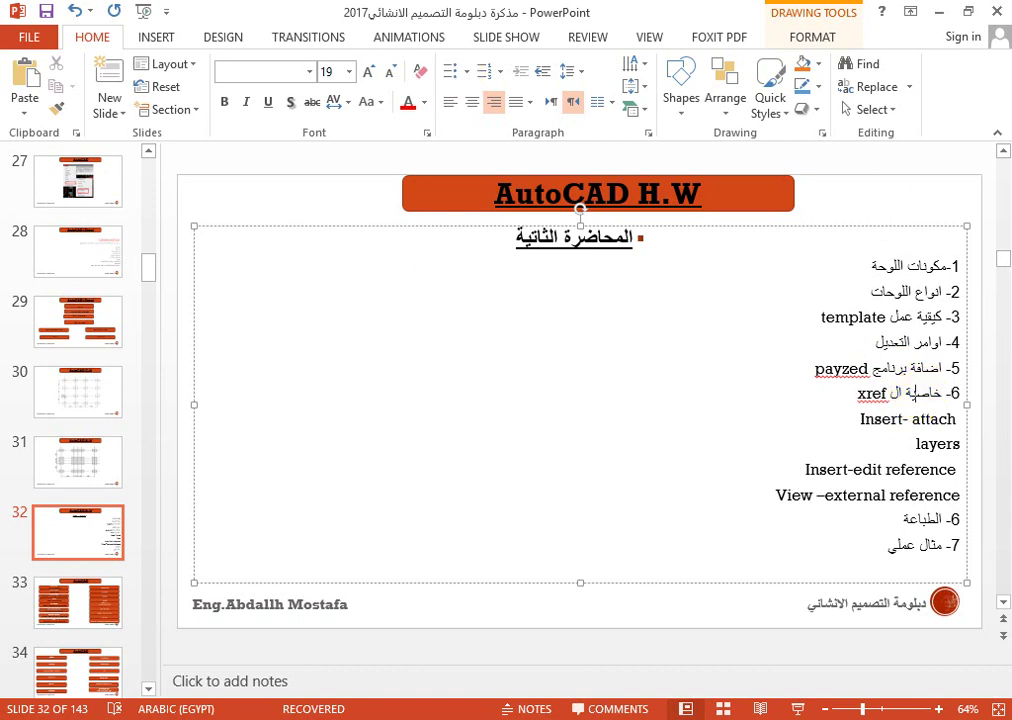
key(alt+Tab)
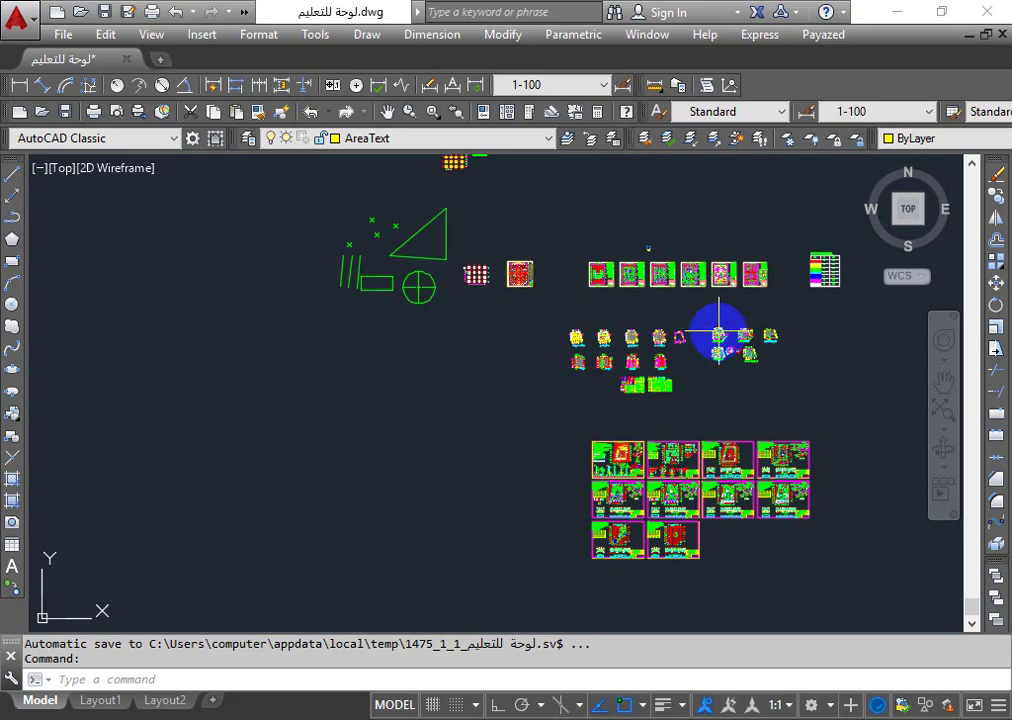
mouse_move(718, 334)
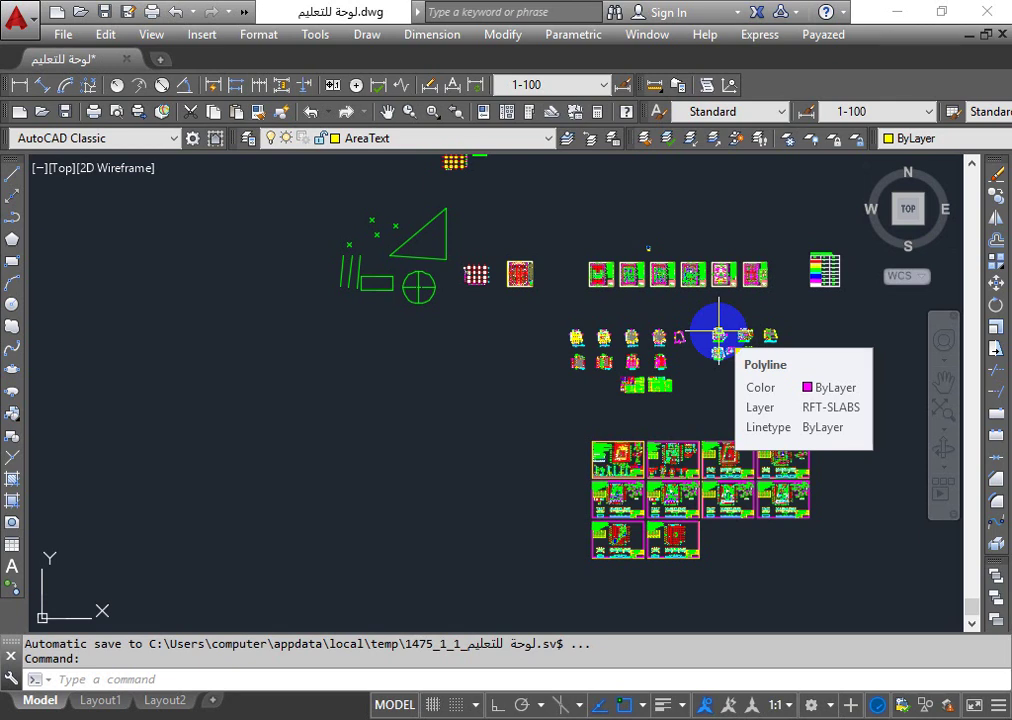
scroll(650, 245, up, 5)
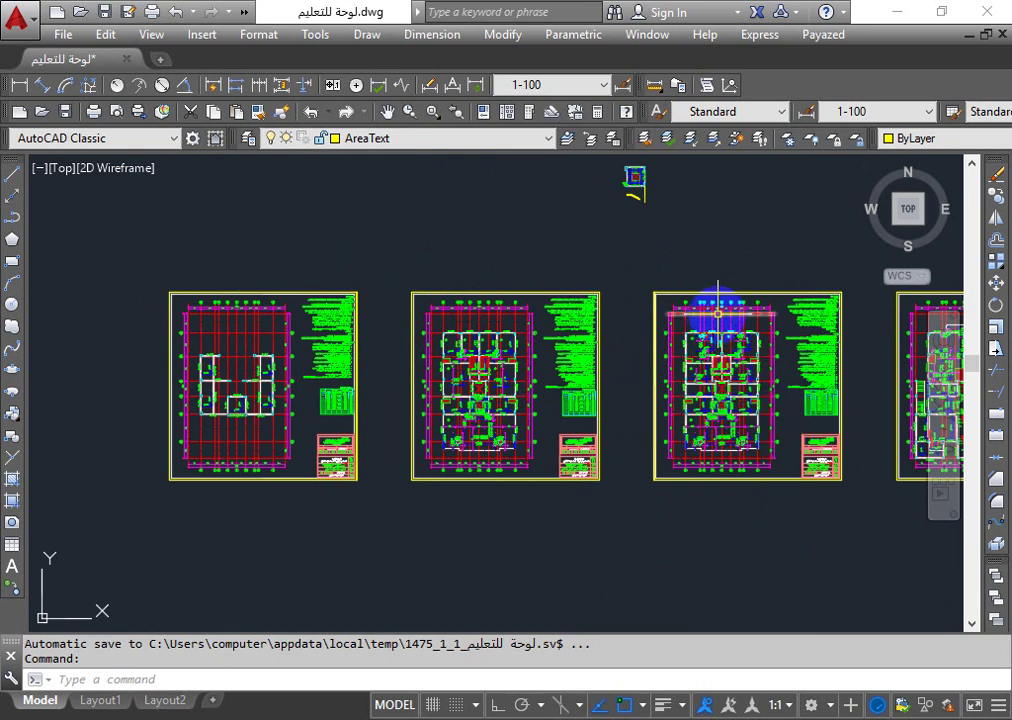
scroll(646, 443, down, 3)
scroll(648, 448, down, 5)
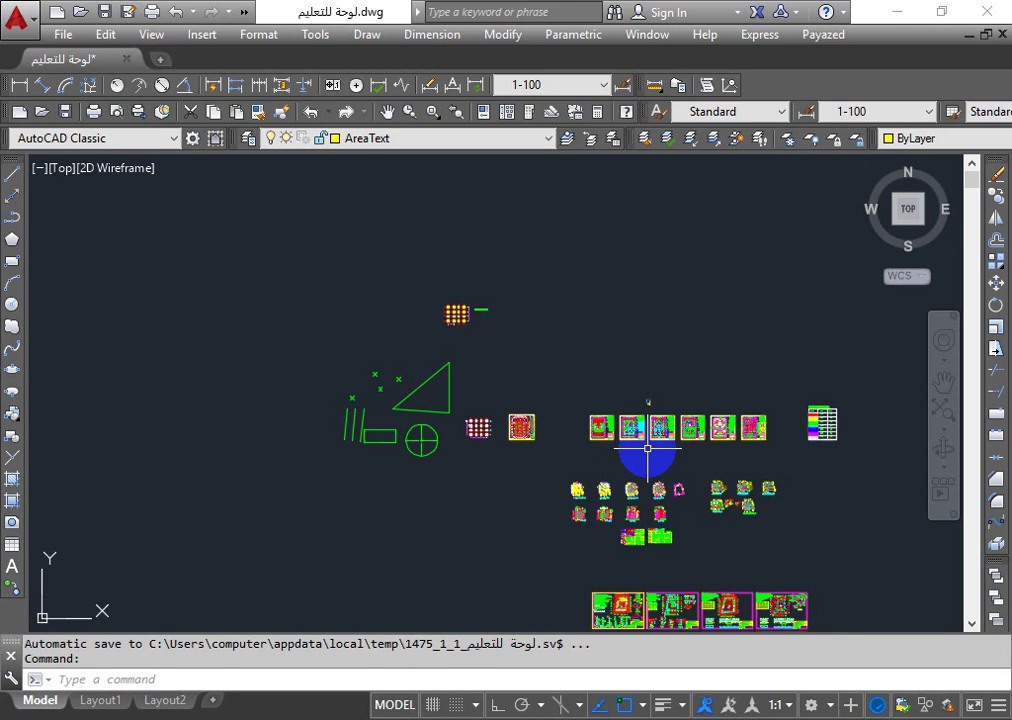
scroll(647, 449, down, 2)
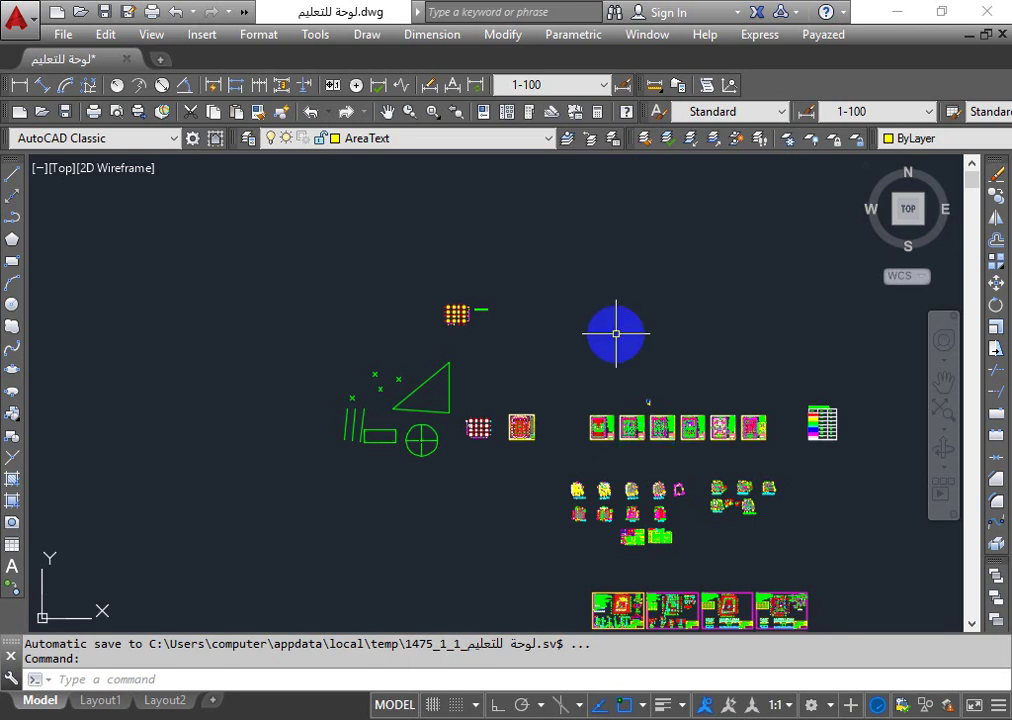
scroll(650, 293, down, 3)
- Create a new blank Drawing1 and check that its layer list holds only layer 0
click(159, 60)
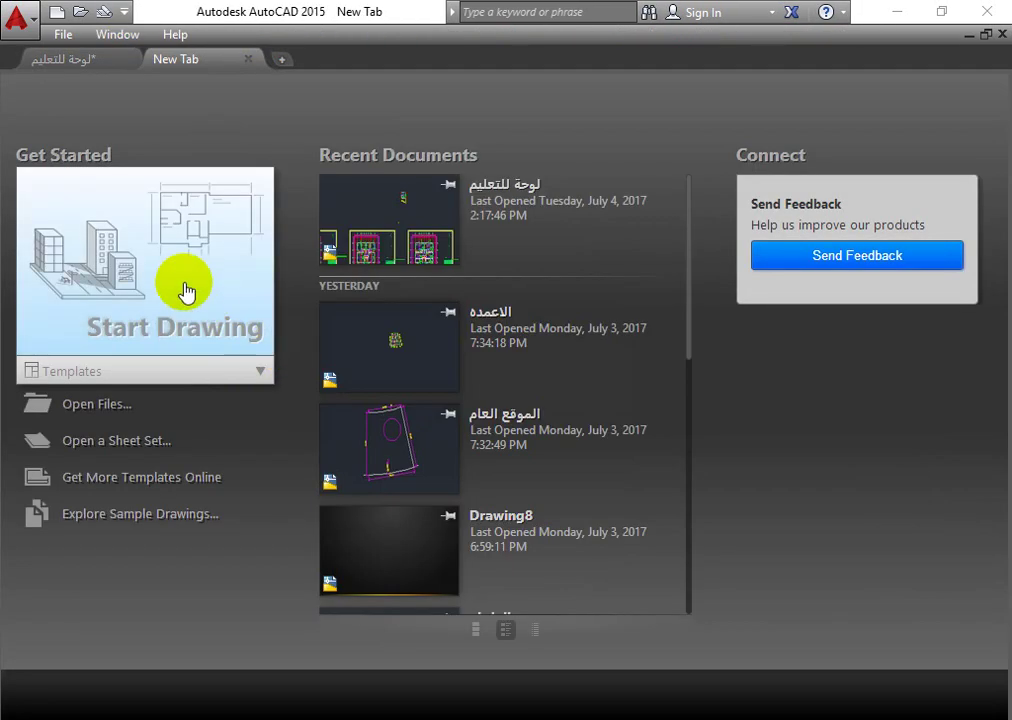
click(185, 291)
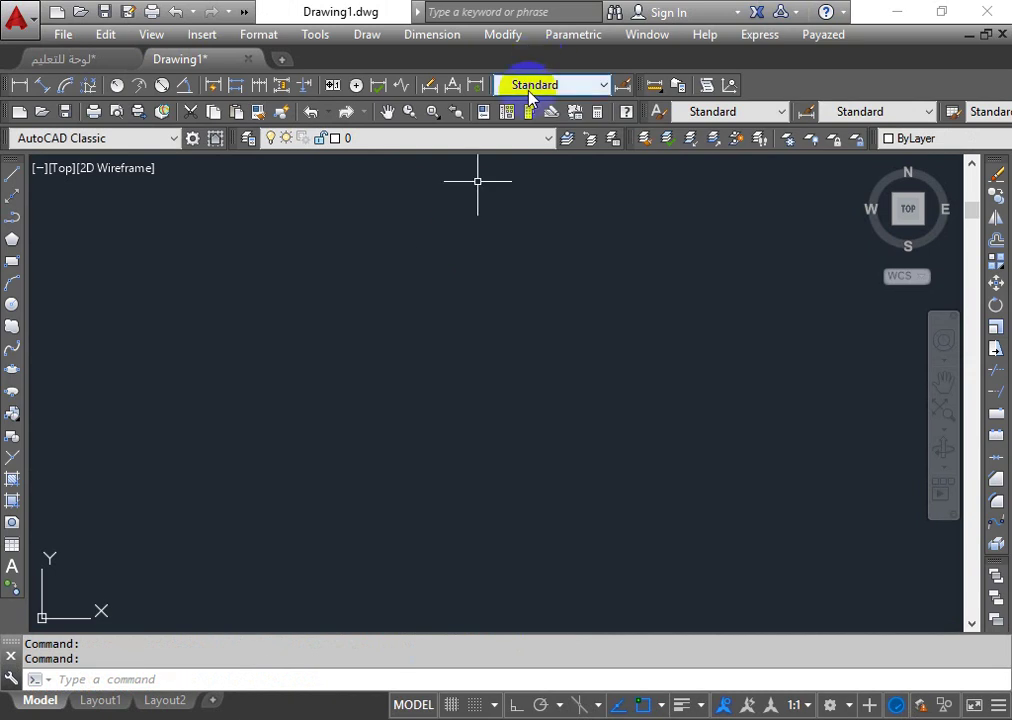
click(507, 138)
click(503, 154)
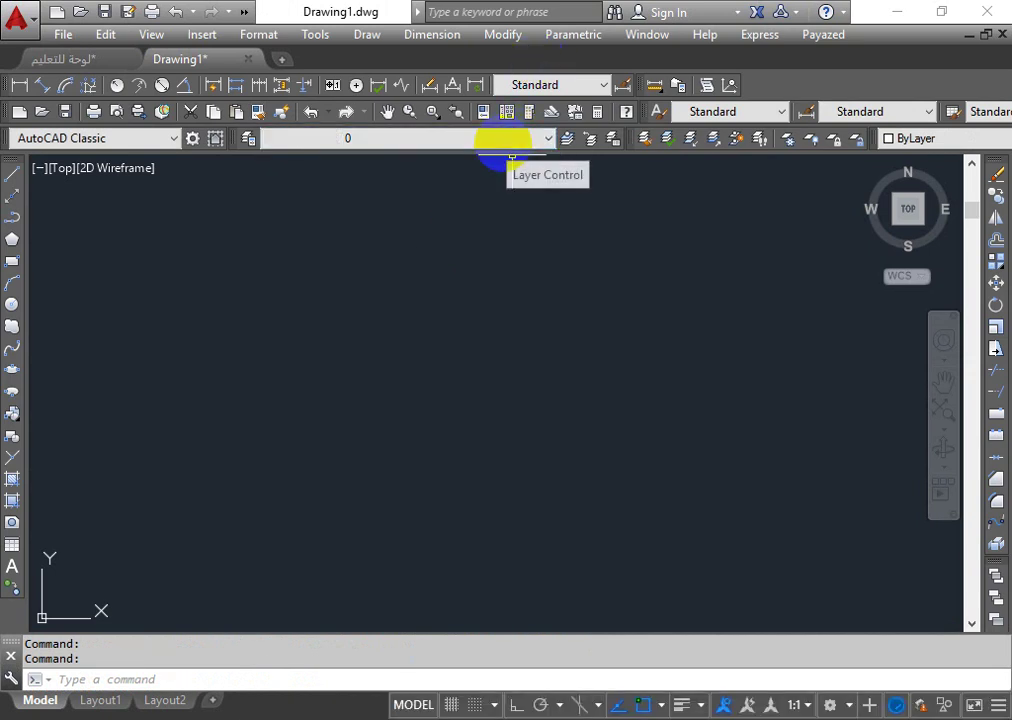
click(461, 340)
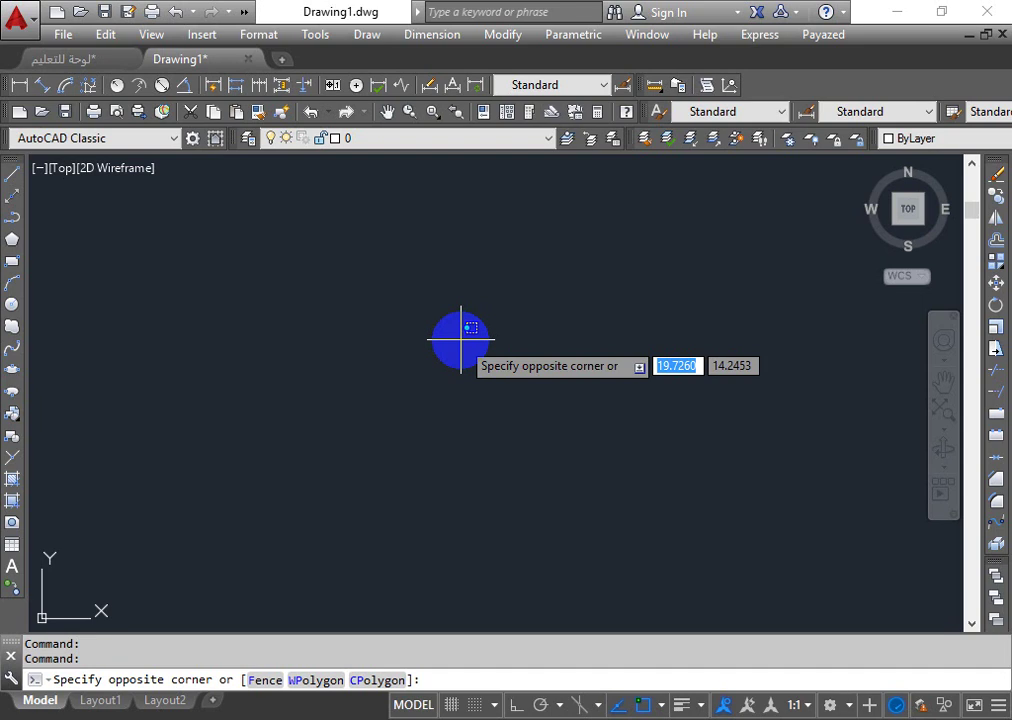
- Delete every object in the teaching drawing and confirm its layers and text styles remain
click(97, 62)
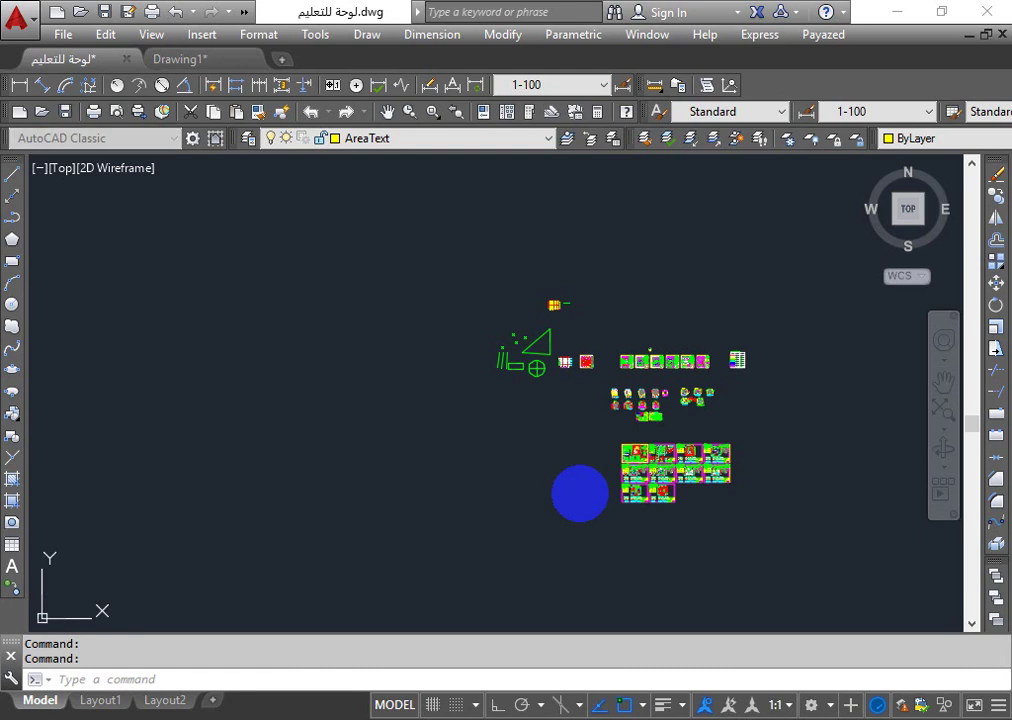
key(ctrl+a)
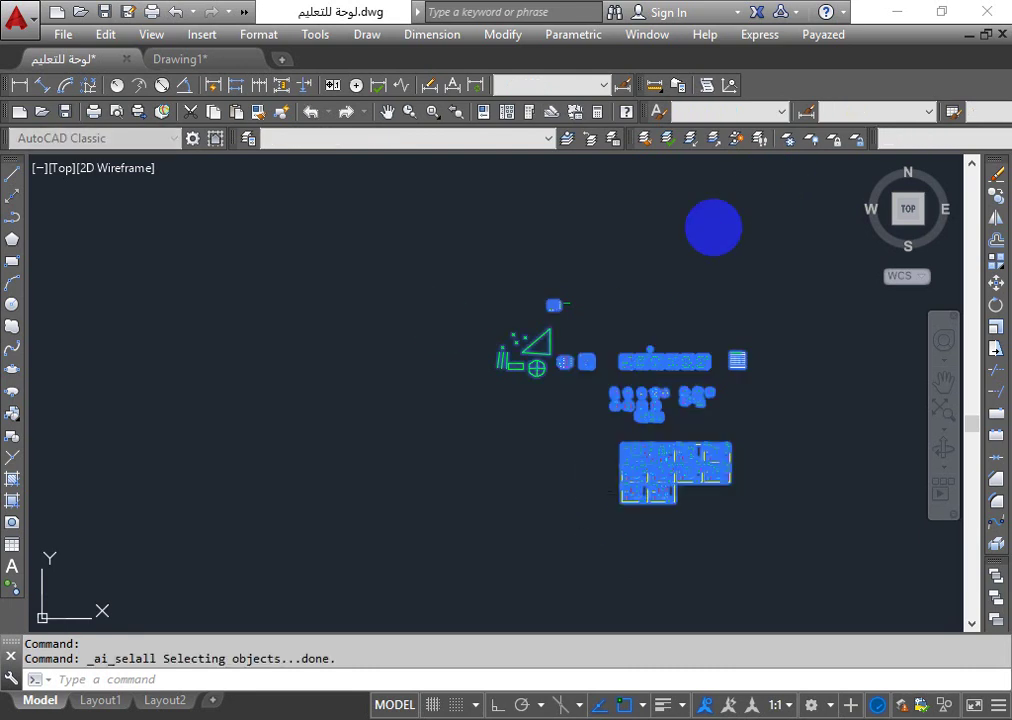
key(Delete)
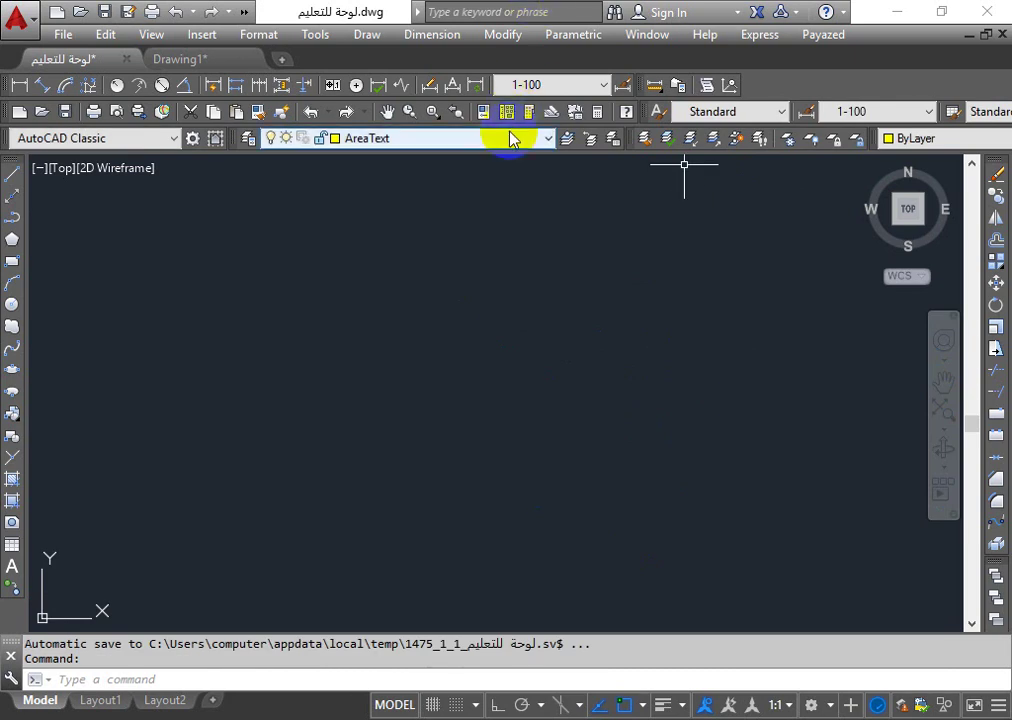
click(511, 139)
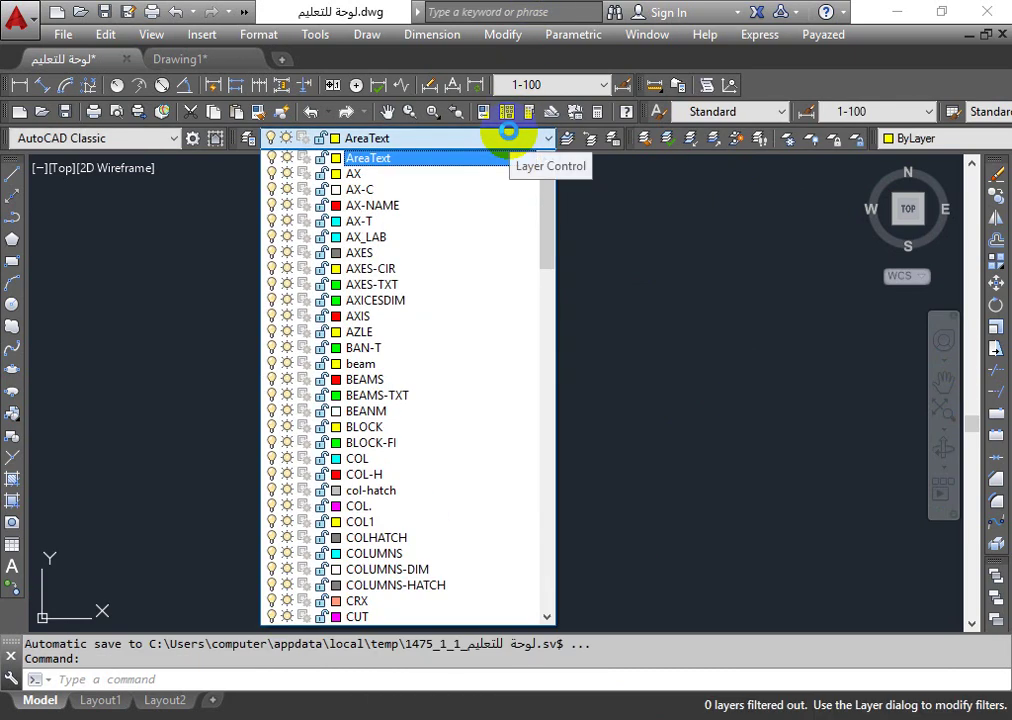
click(510, 137)
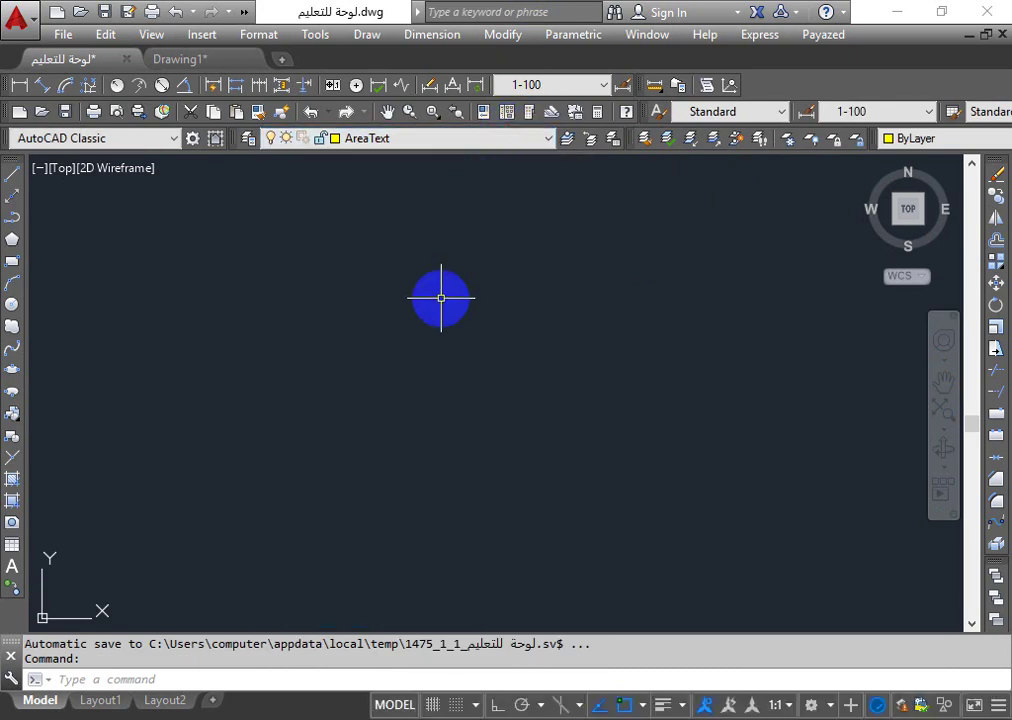
click(779, 112)
click(780, 114)
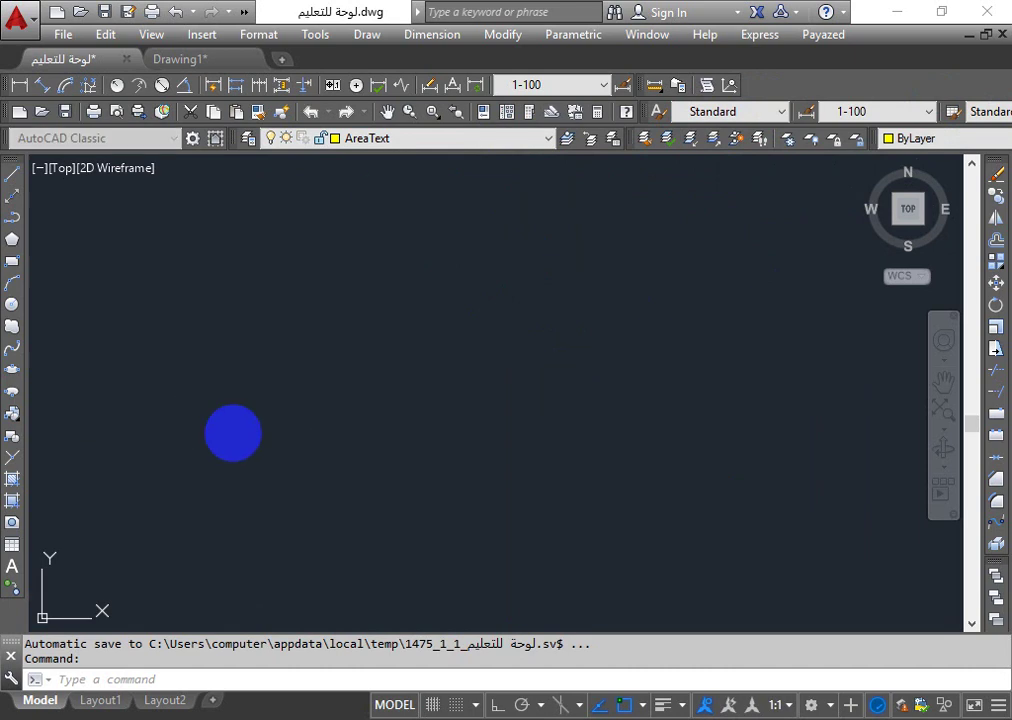
- Clear the stray selection and save the restored teaching drawing
click(581, 373)
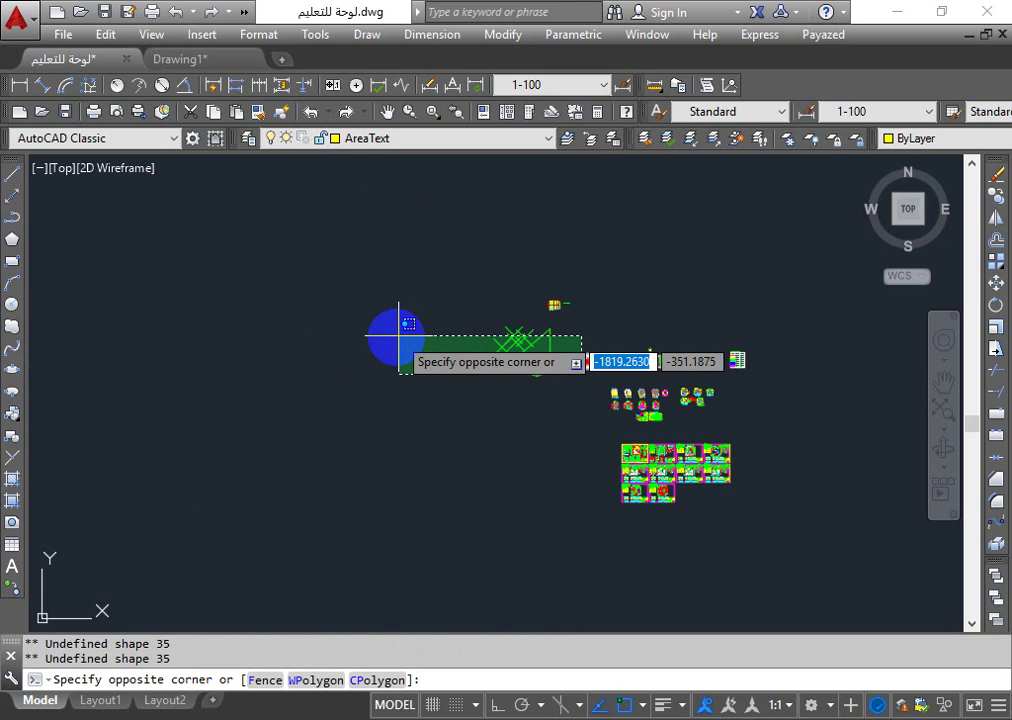
key(Escape)
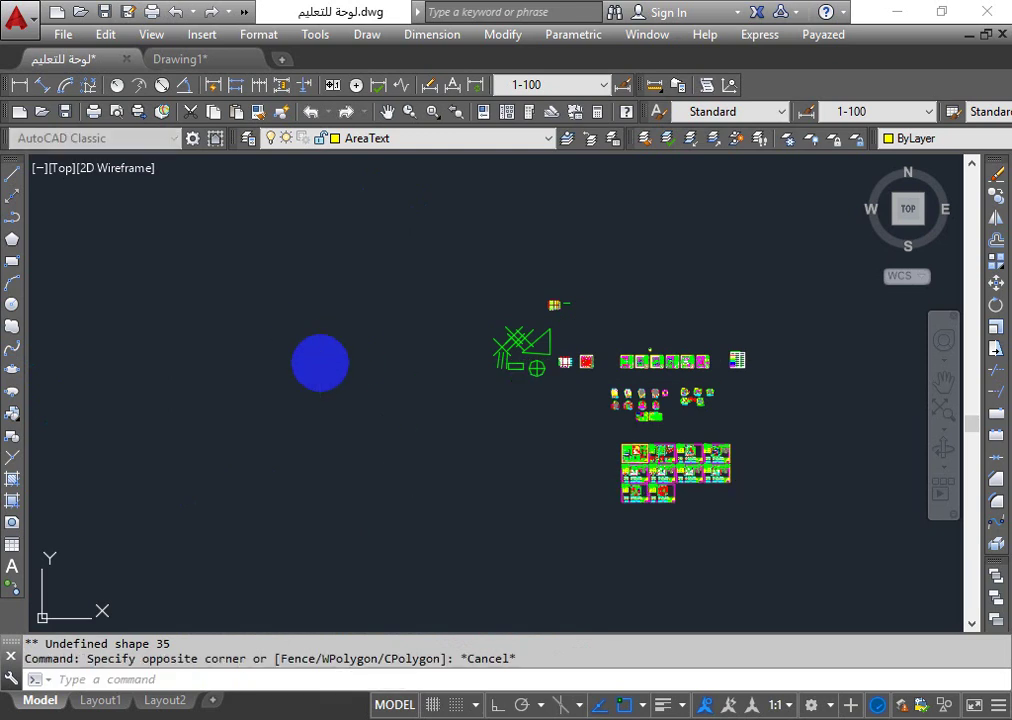
key(ctrl+s)
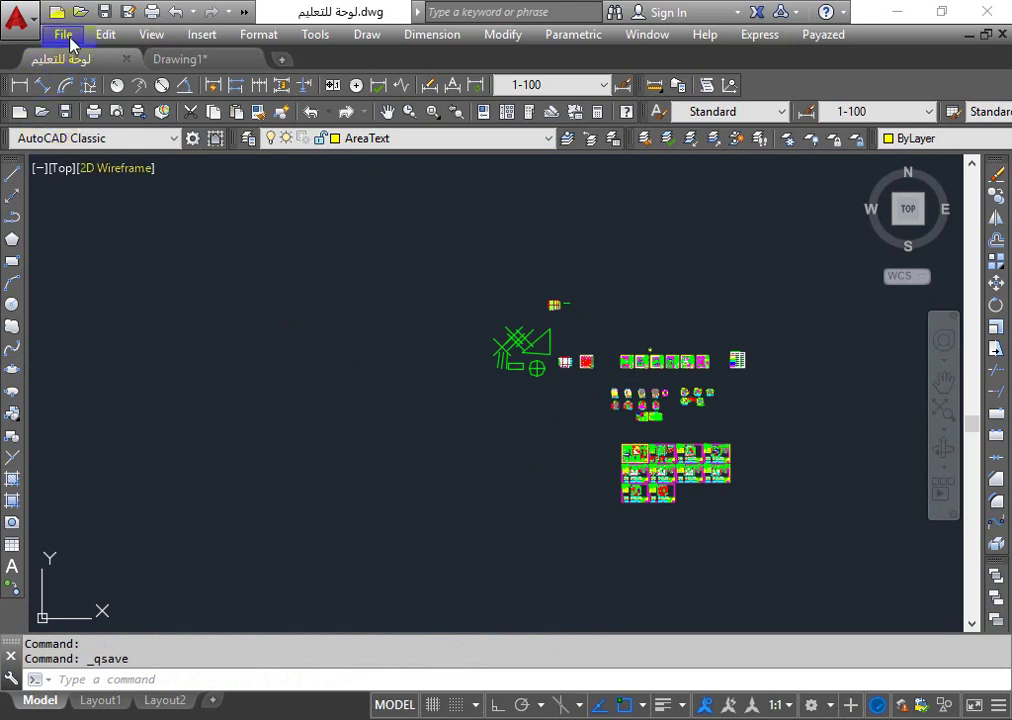
click(66, 34)
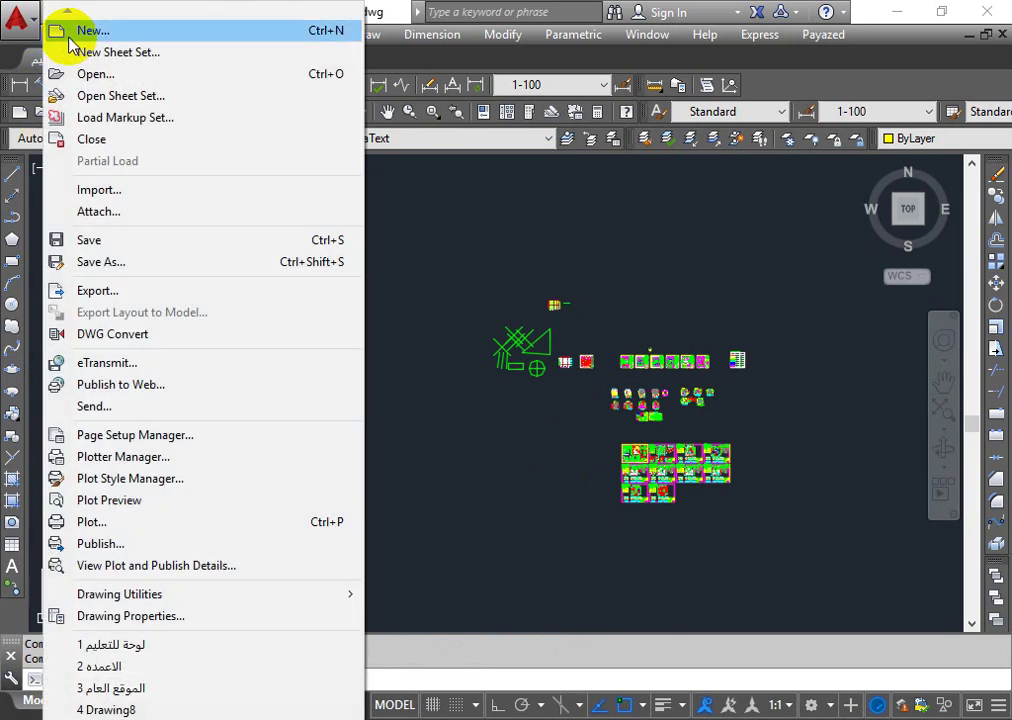
click(165, 264)
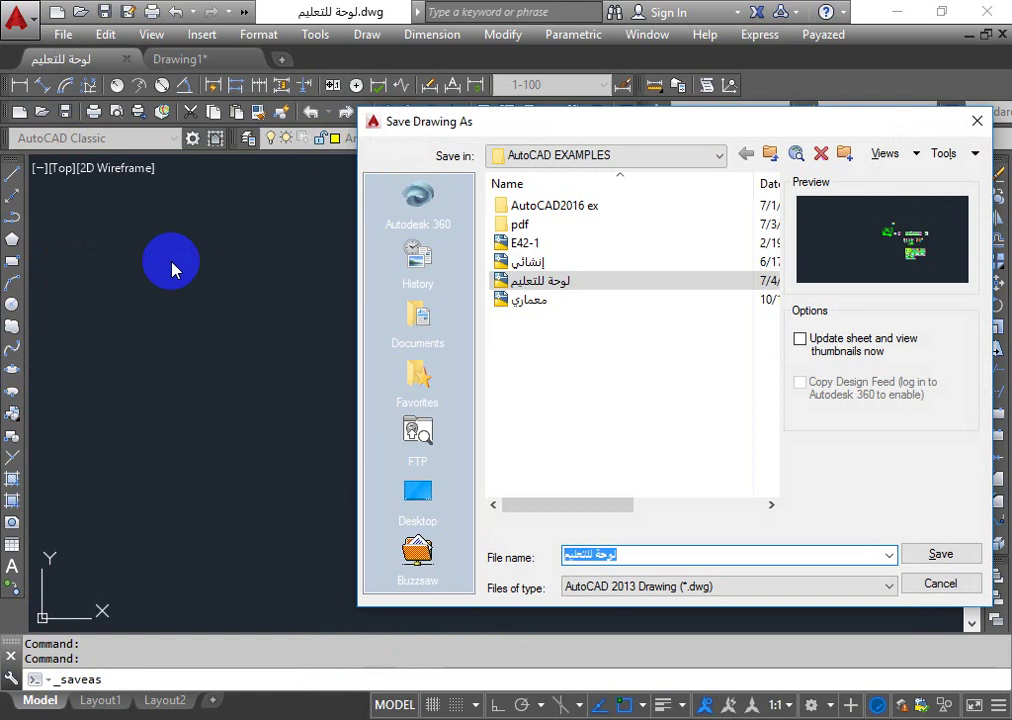
drag(540, 133, 366, 123)
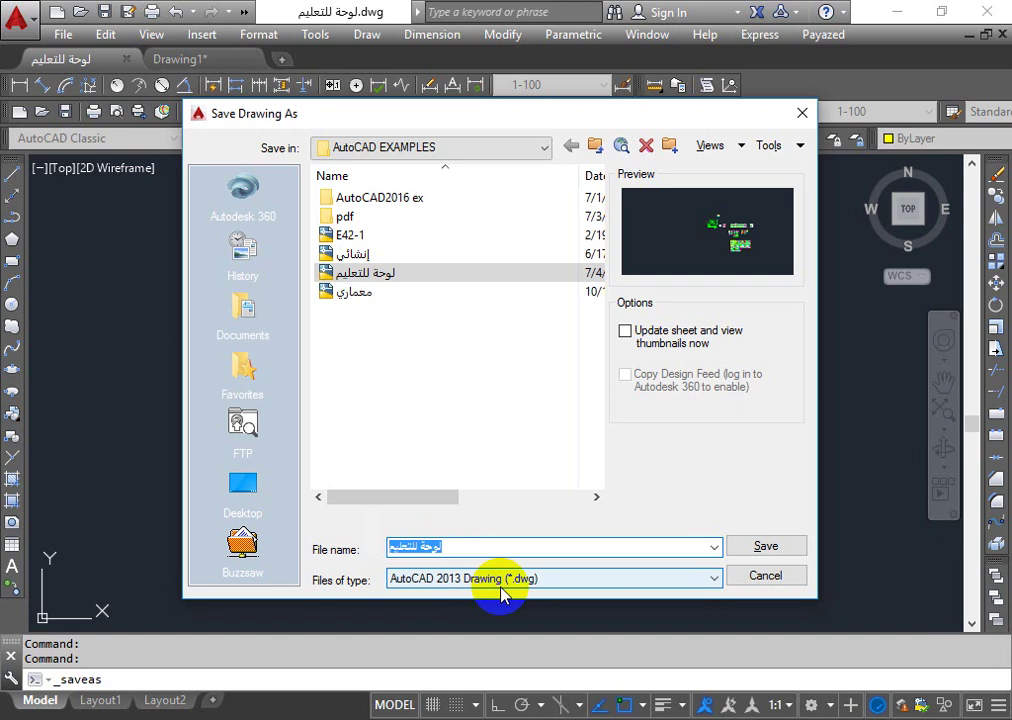
click(504, 590)
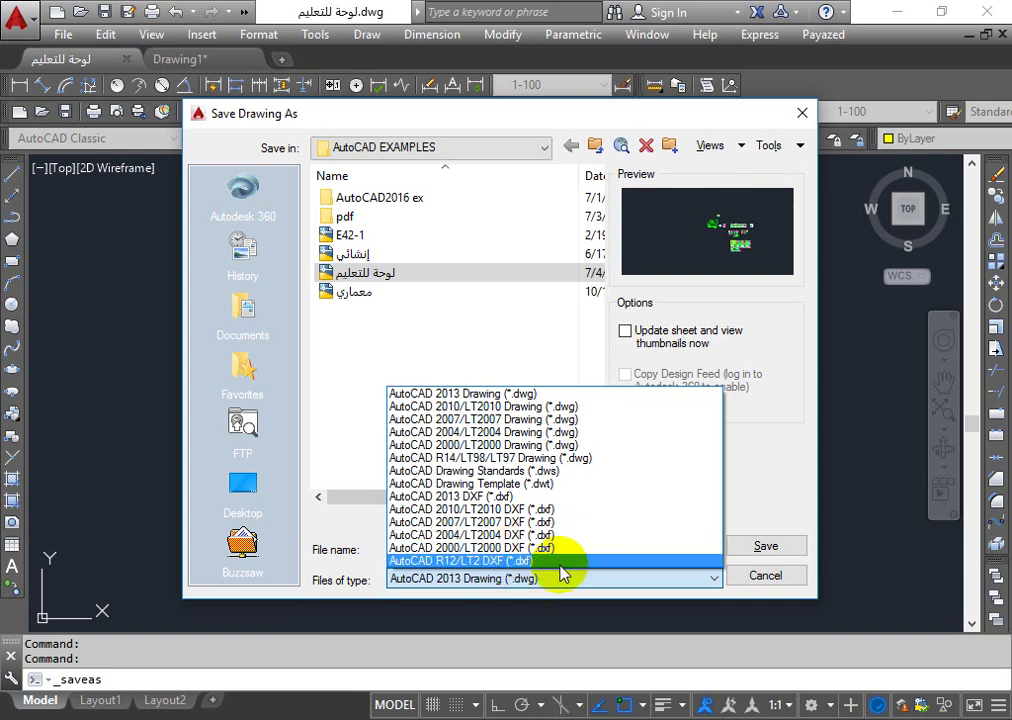
click(540, 497)
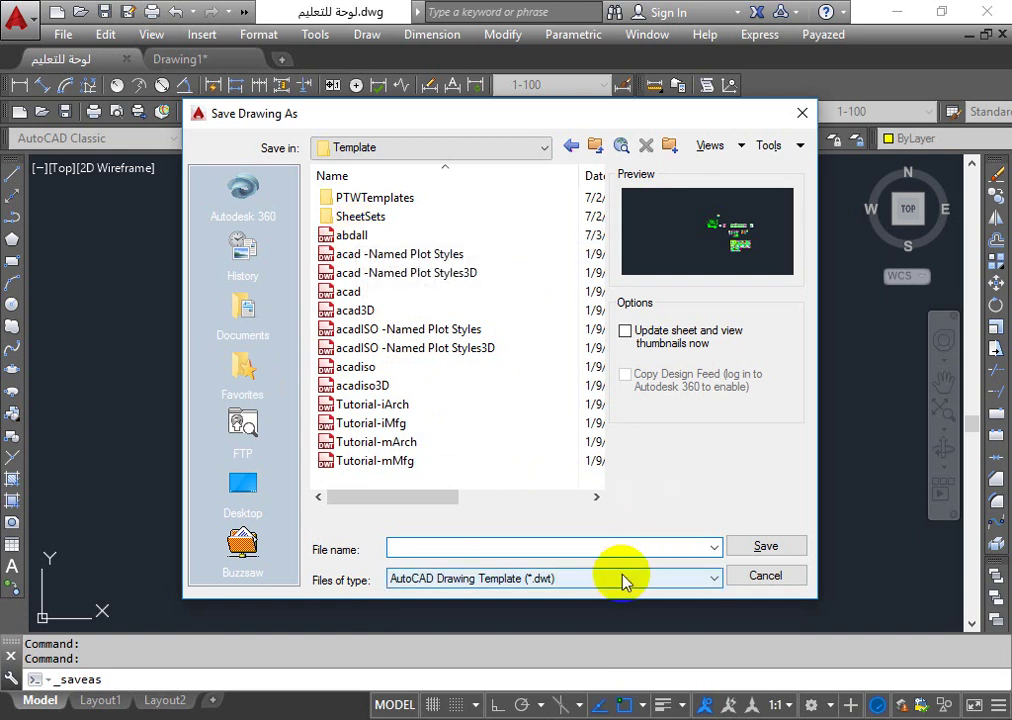
click(762, 577)
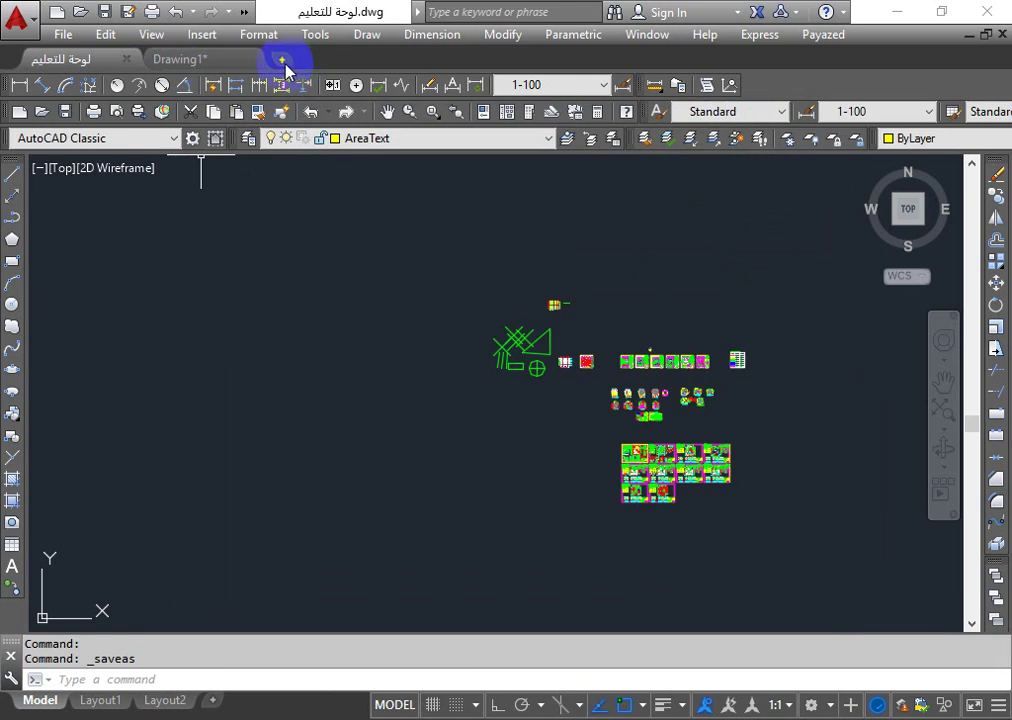
- Create Drawing2 from acad.dwt and review its layers, including AXIS and COL
click(284, 60)
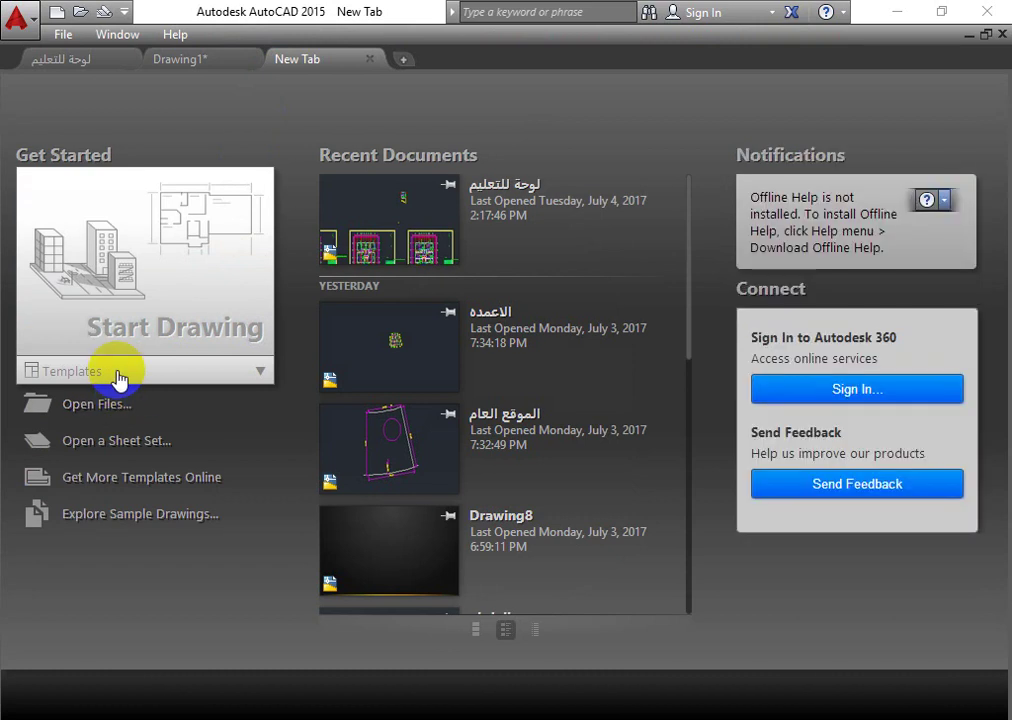
click(119, 379)
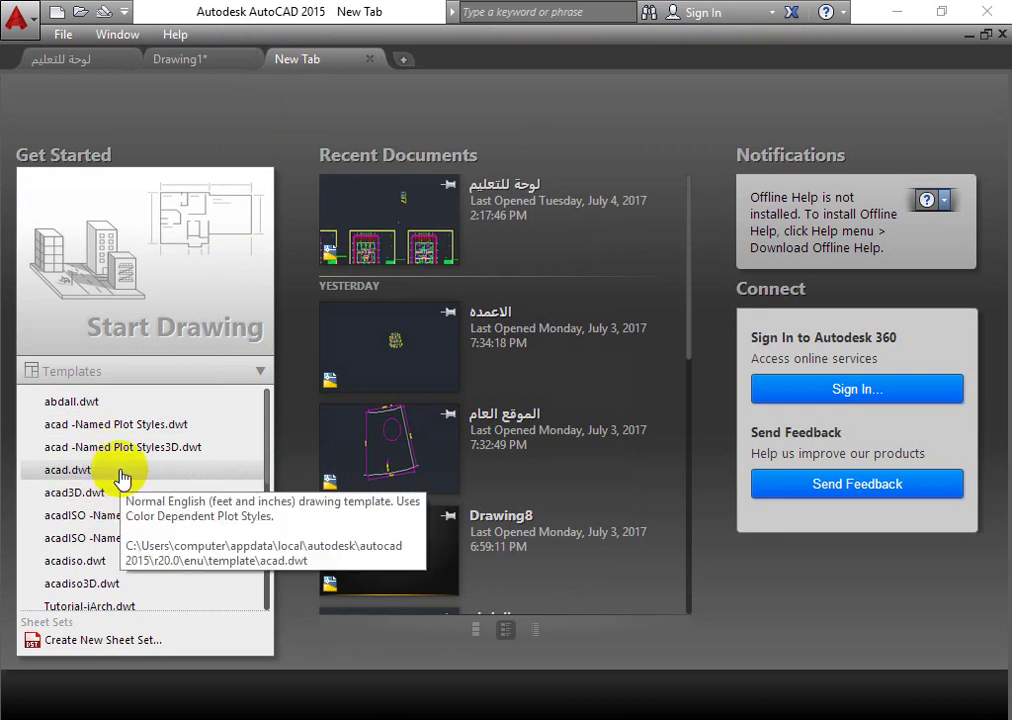
click(52, 404)
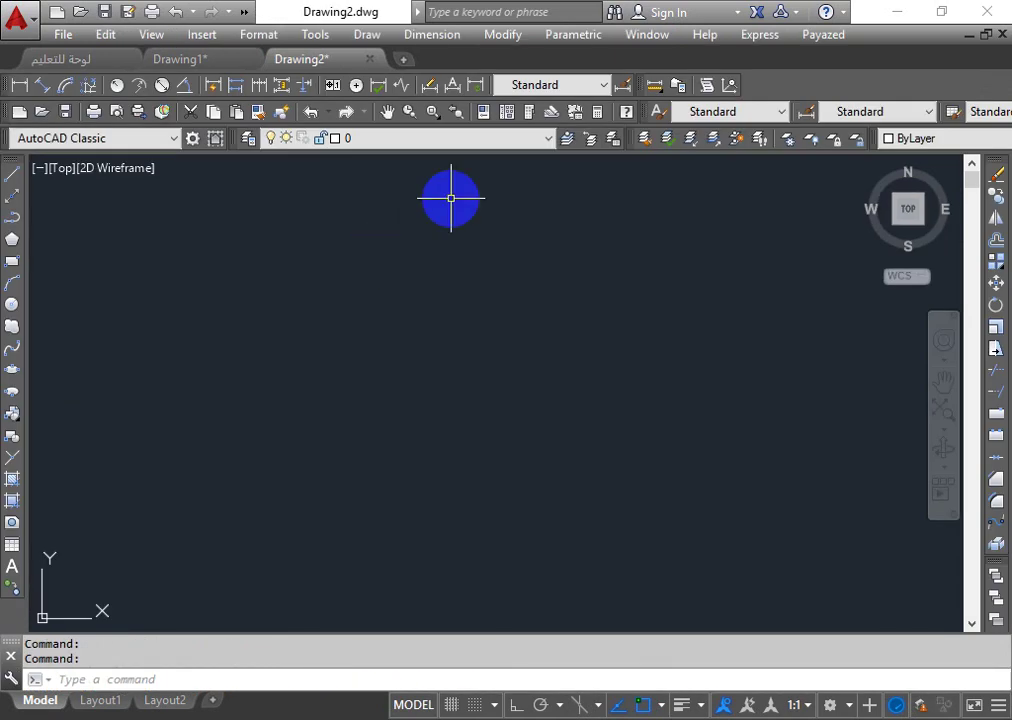
click(435, 138)
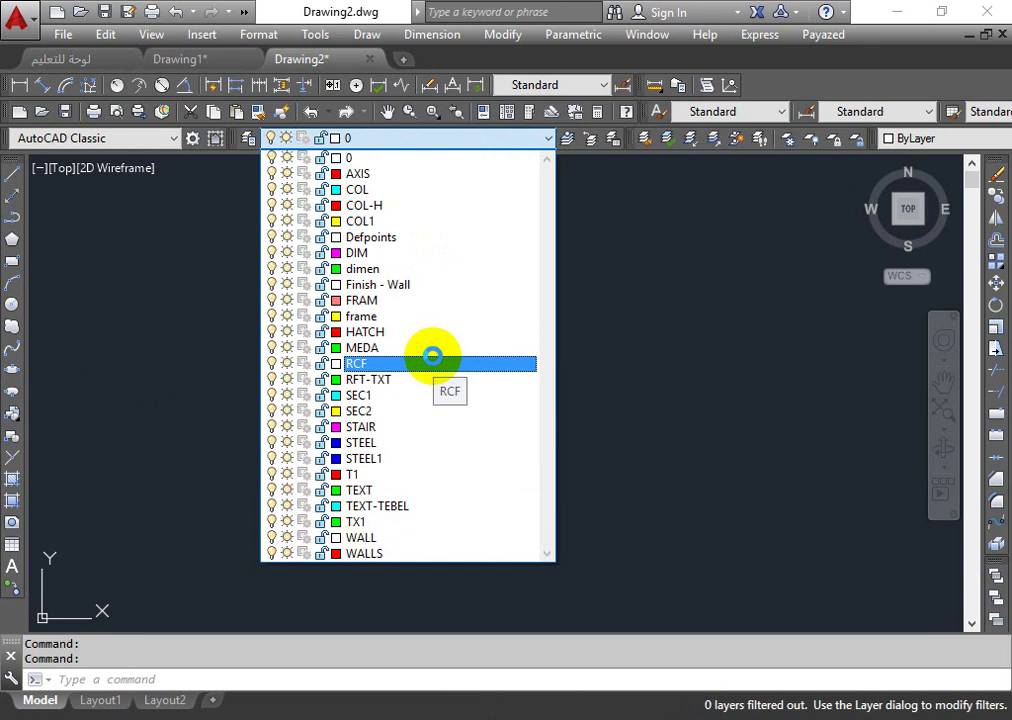
click(685, 250)
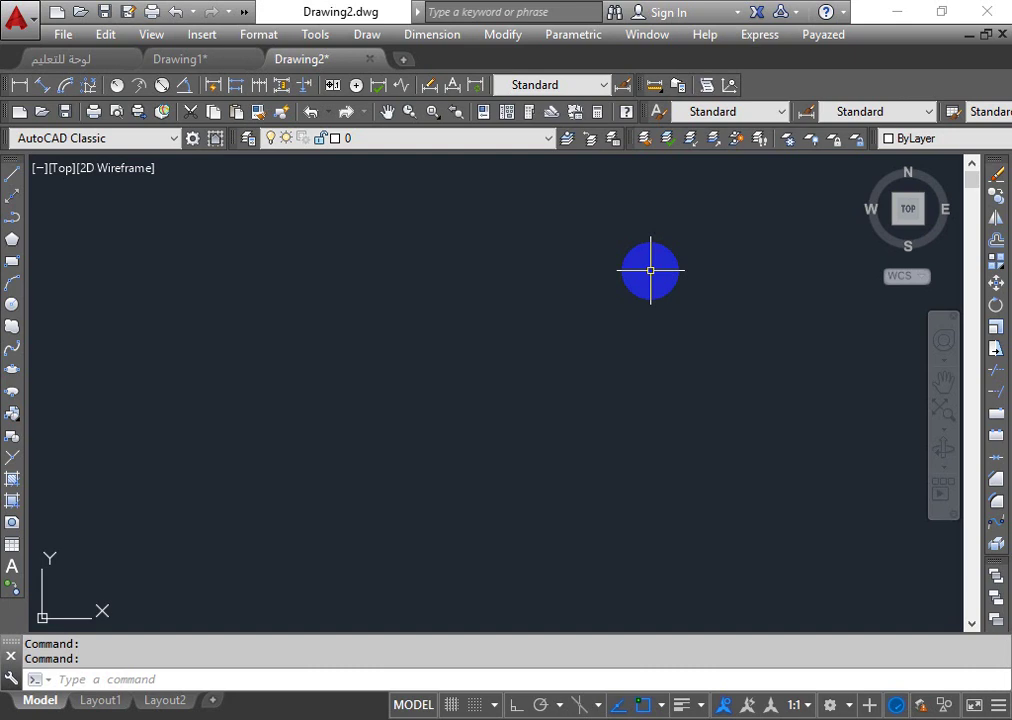
- Discard and close the Drawing2 and Drawing1 tabs, then switch to the PowerPoint slides
click(370, 60)
click(532, 410)
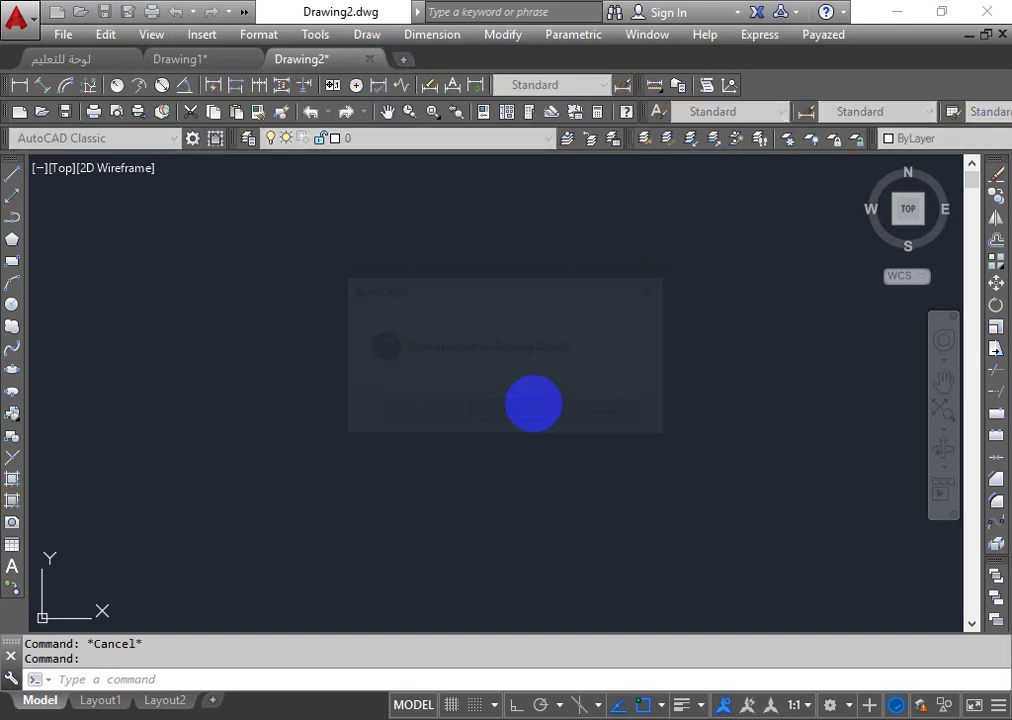
click(248, 59)
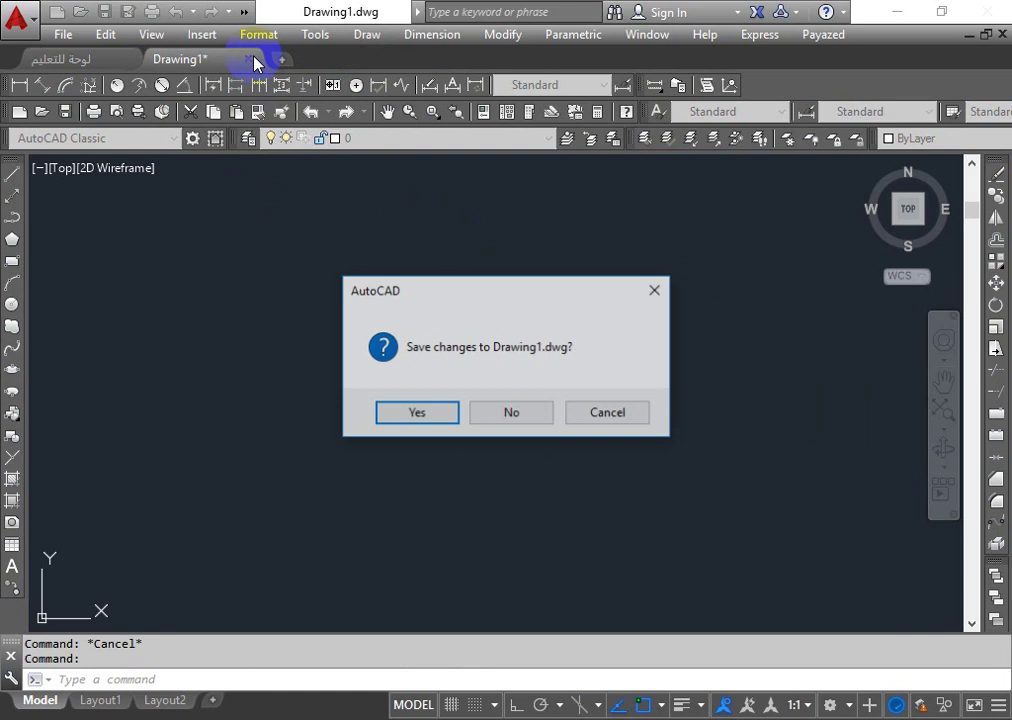
click(542, 413)
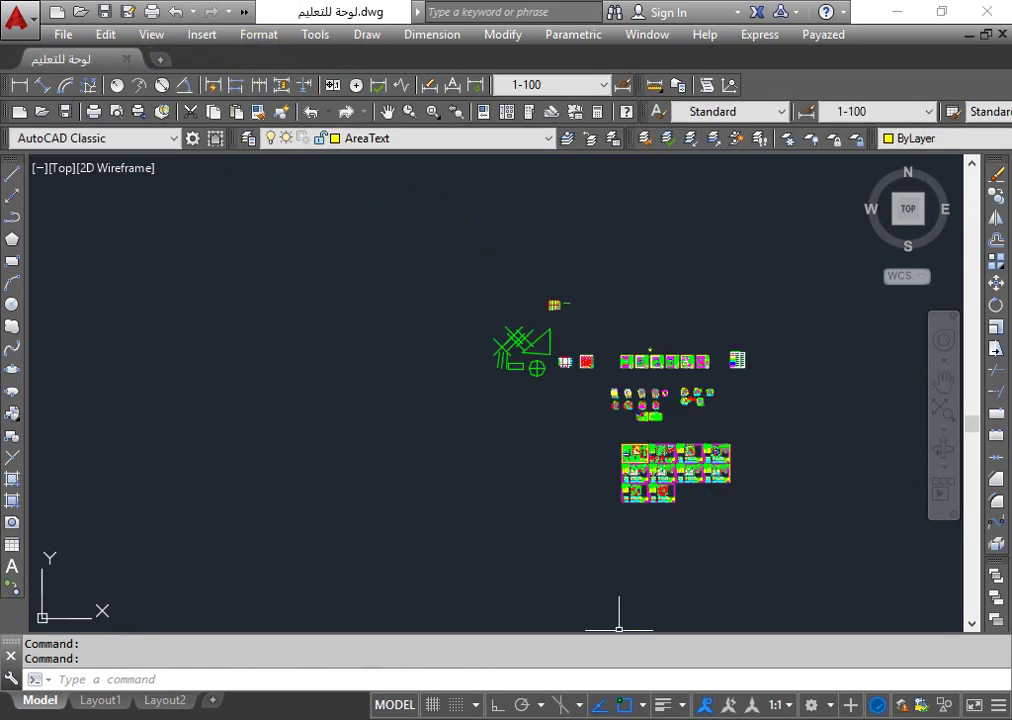
key(alt+Tab)
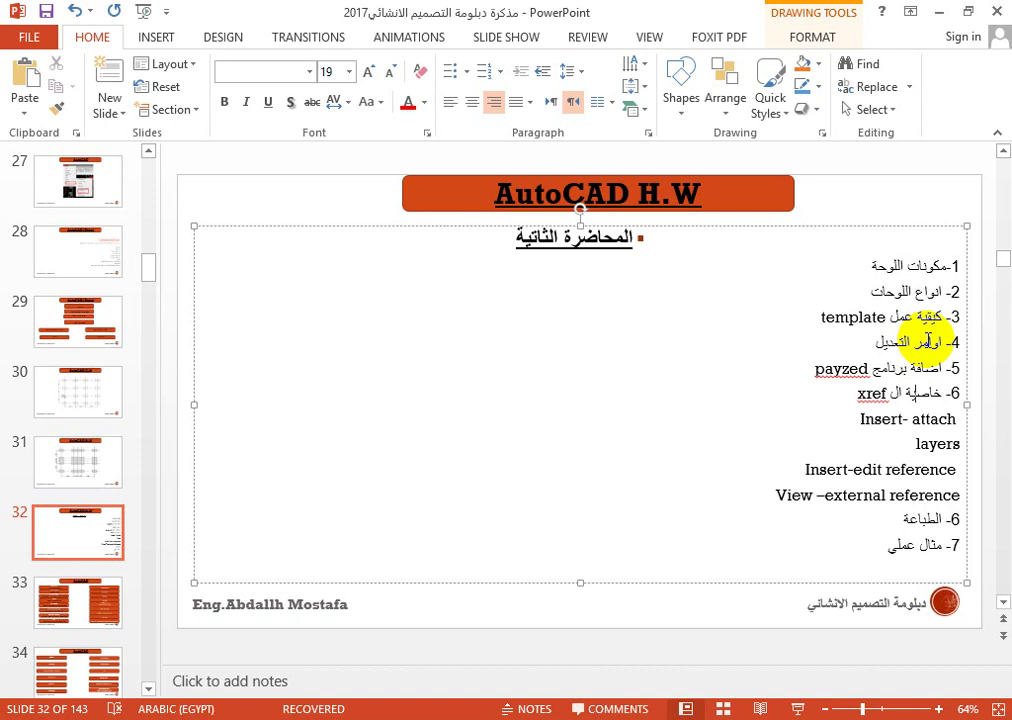
- Switch typing to English, show slide 33's command list, then return to AutoCAD
key(alt+shift)
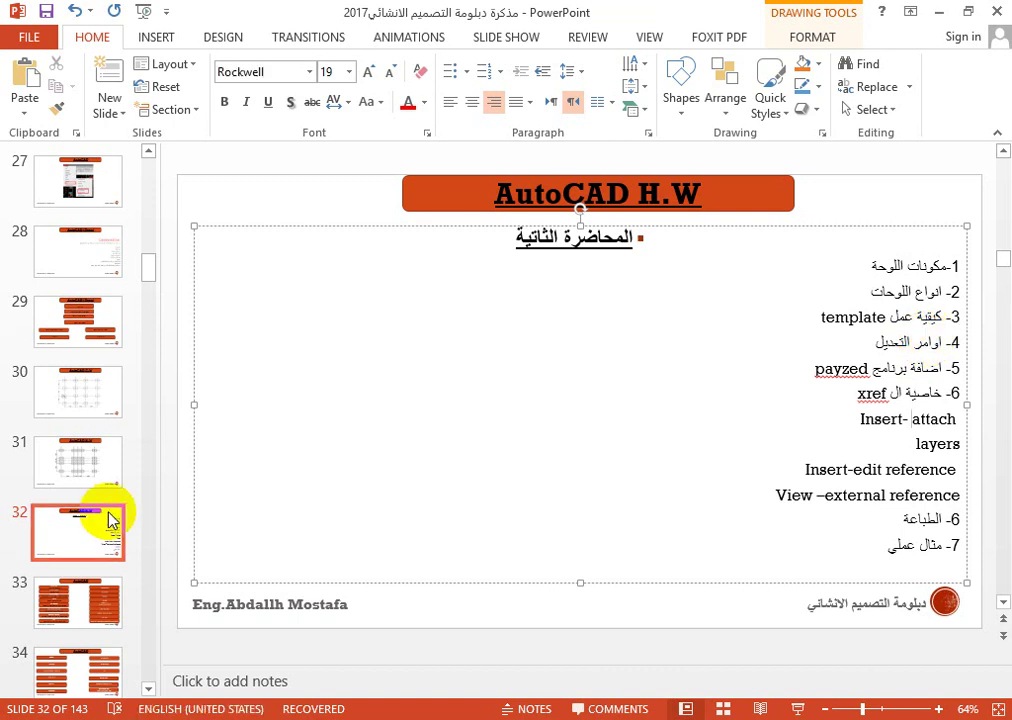
click(66, 608)
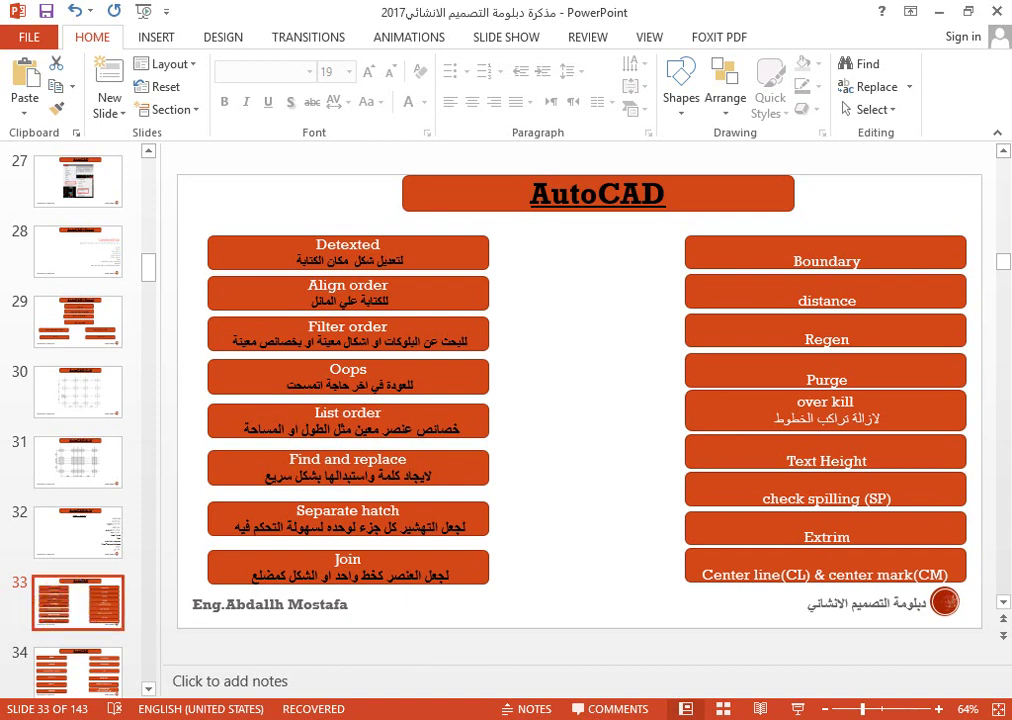
key(alt+Tab)
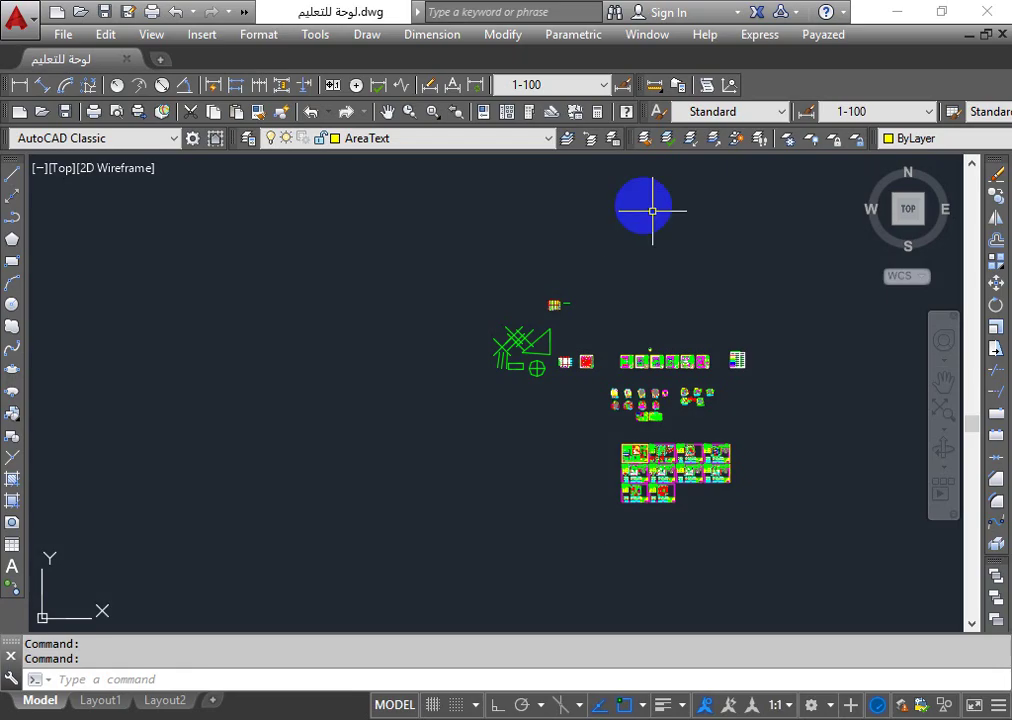
- Zoom to the واجهة امامية elevation, open its title text and cancel without changes
scroll(645, 420, up, 5)
scroll(720, 462, up, 3)
scroll(650, 295, up, 8)
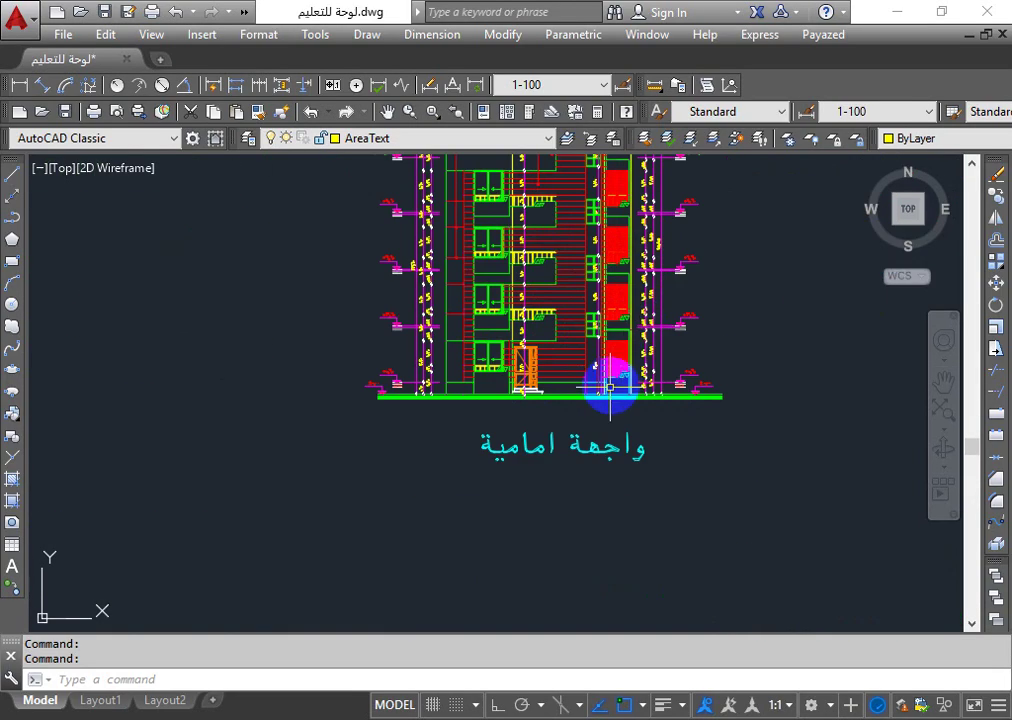
double_click(587, 448)
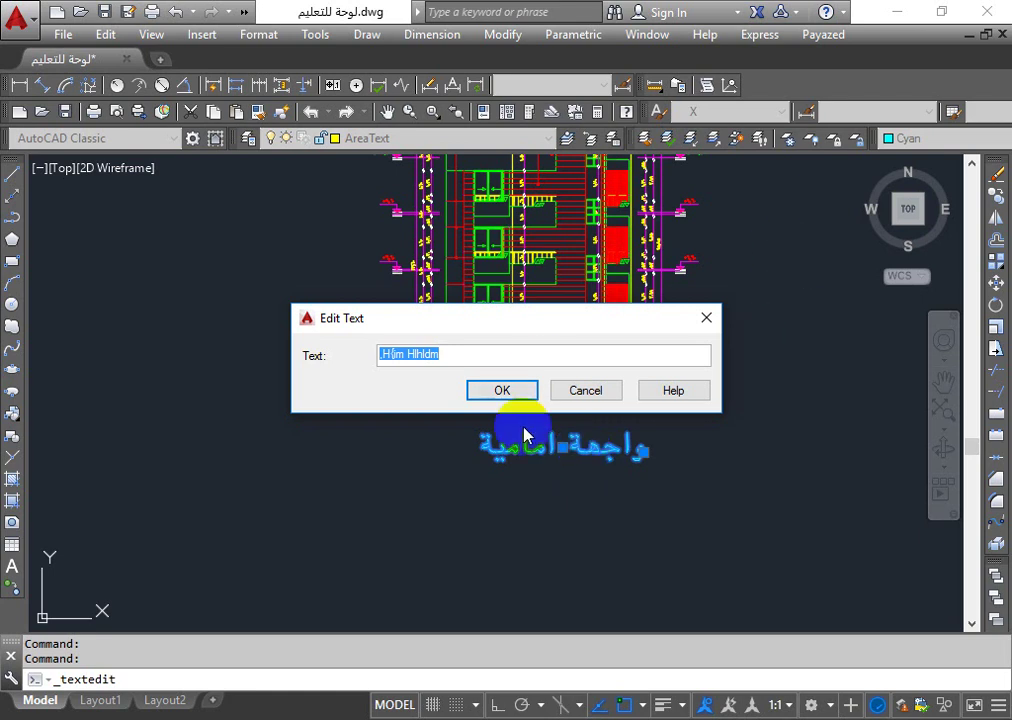
click(585, 392)
right_click(578, 470)
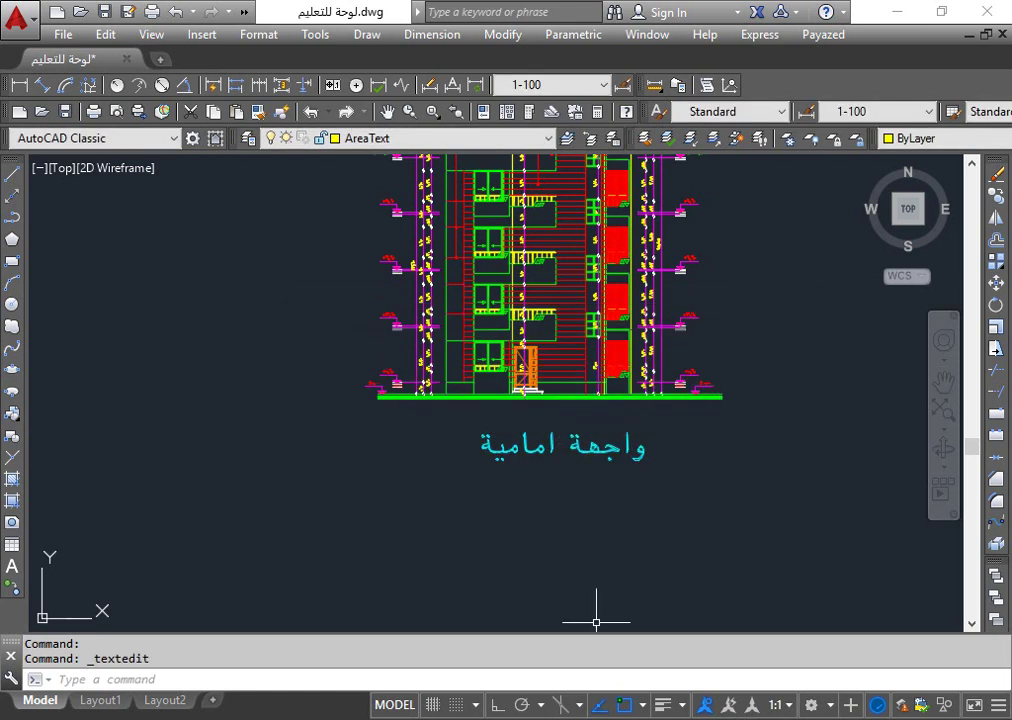
key(alt+Tab)
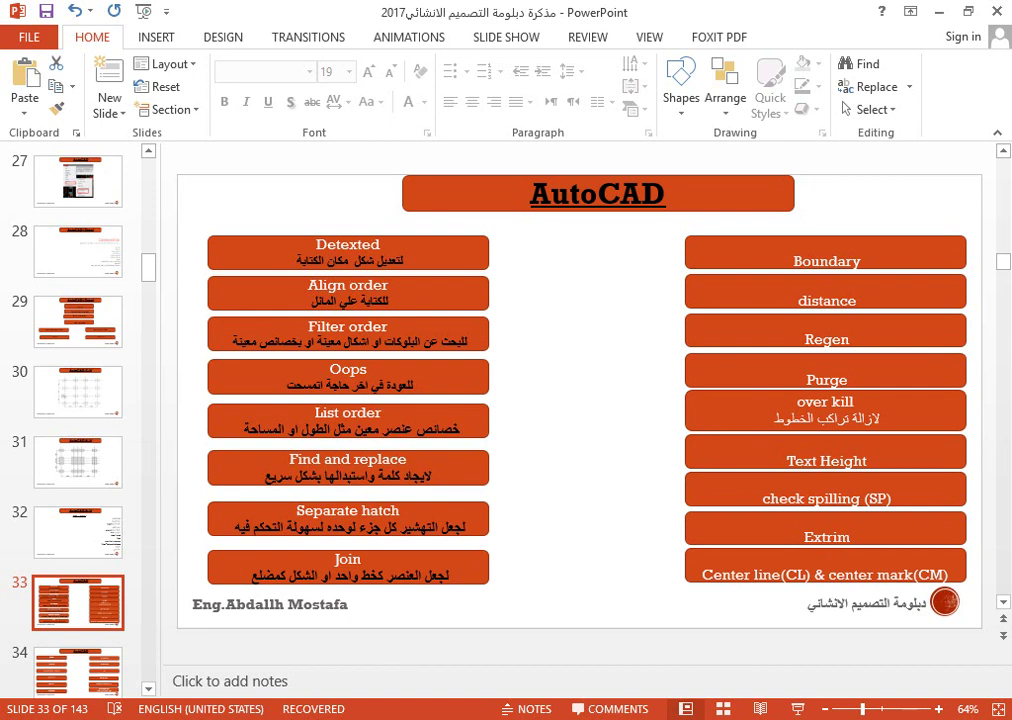
- Switch from PowerPoint back to the AutoCAD front elevation drawing titled واجهة امامية
key(alt+Tab)
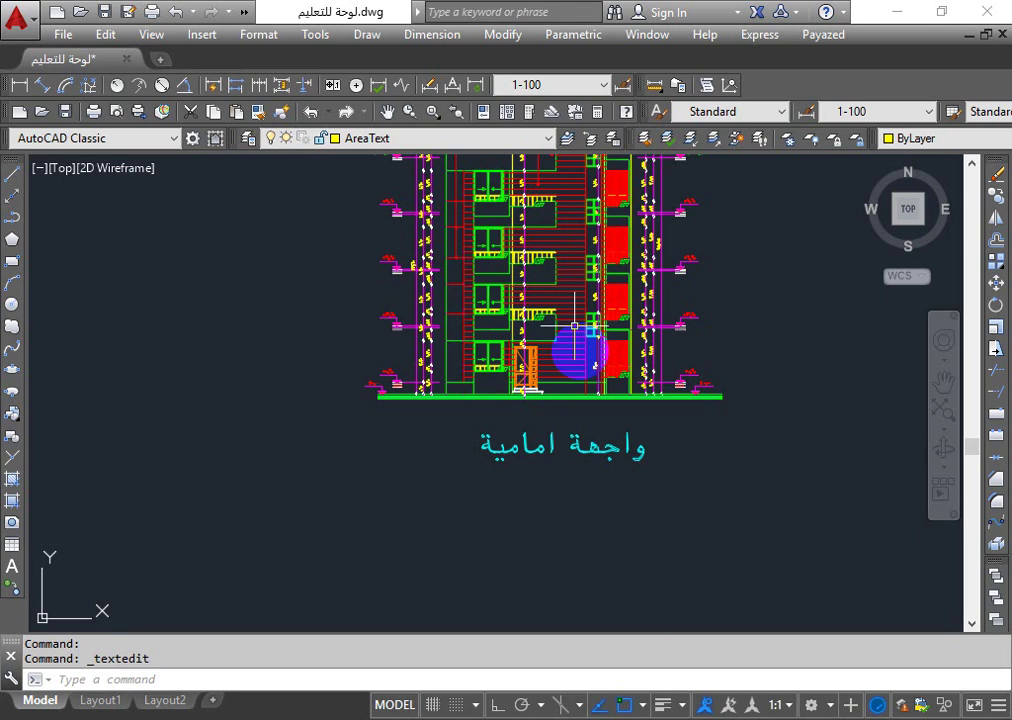
- Zoom and pan to a slab plan bay and pick the ك٥ (70×12) beam label
scroll(570, 305, down, 6)
scroll(576, 328, up, 2)
scroll(572, 292, up, 2)
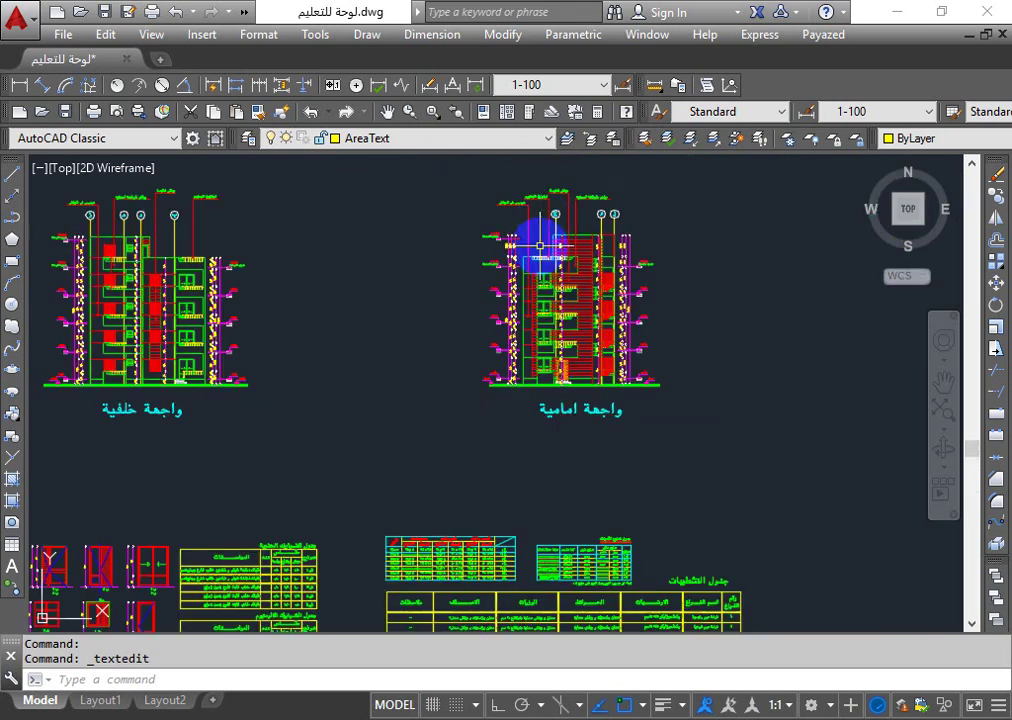
scroll(542, 237, down, 4)
middle_drag(535, 181, 535, 339)
scroll(525, 325, up, 3)
scroll(515, 310, up, 3)
scroll(520, 260, up, 3)
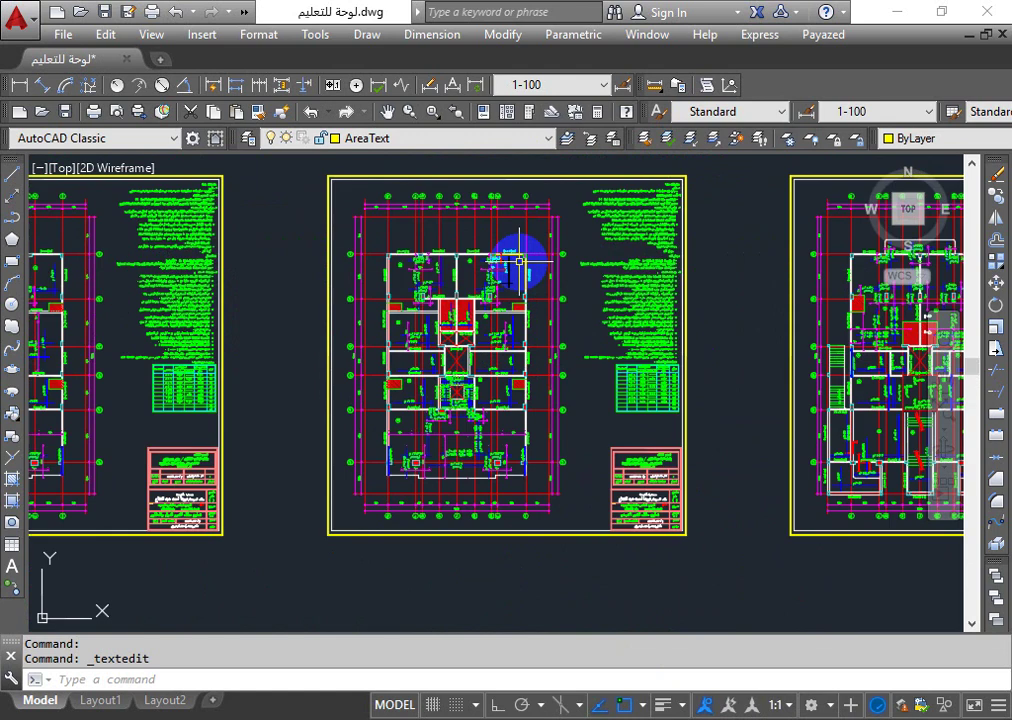
scroll(463, 293, up, 3)
scroll(479, 287, up, 3)
scroll(484, 352, down, 3)
scroll(479, 422, up, 3)
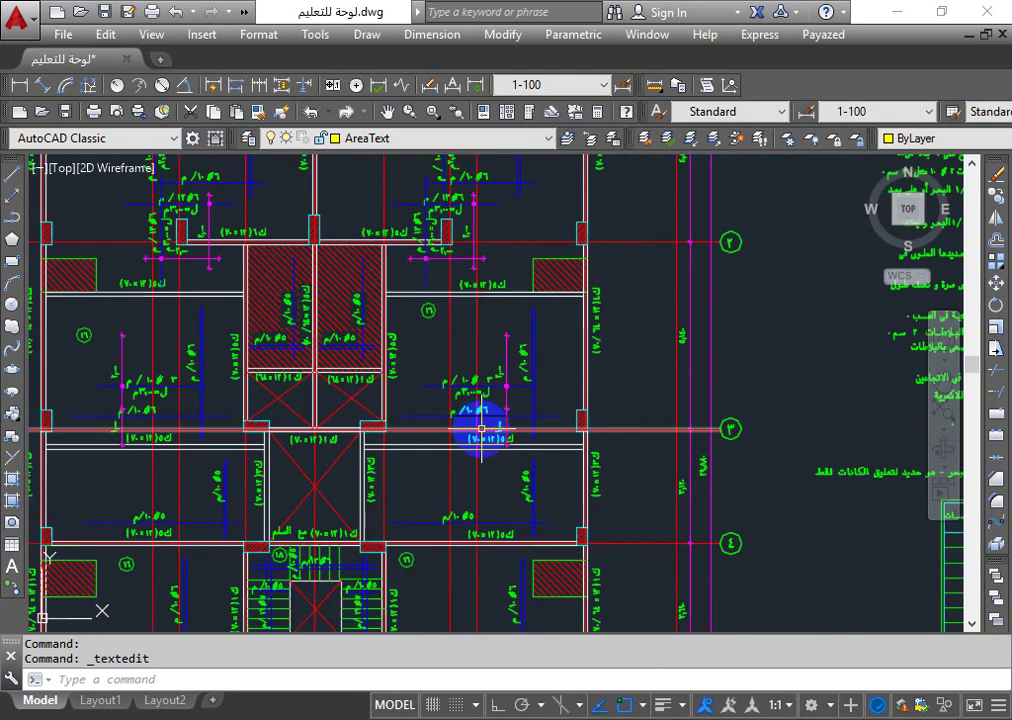
scroll(501, 479, up, 3)
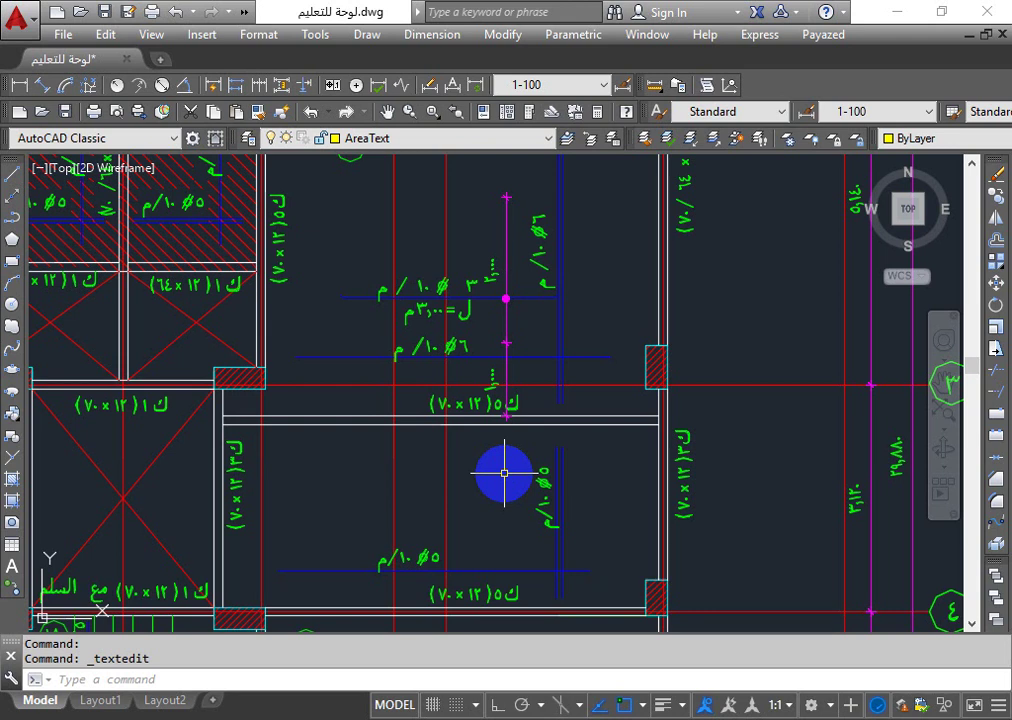
click(481, 405)
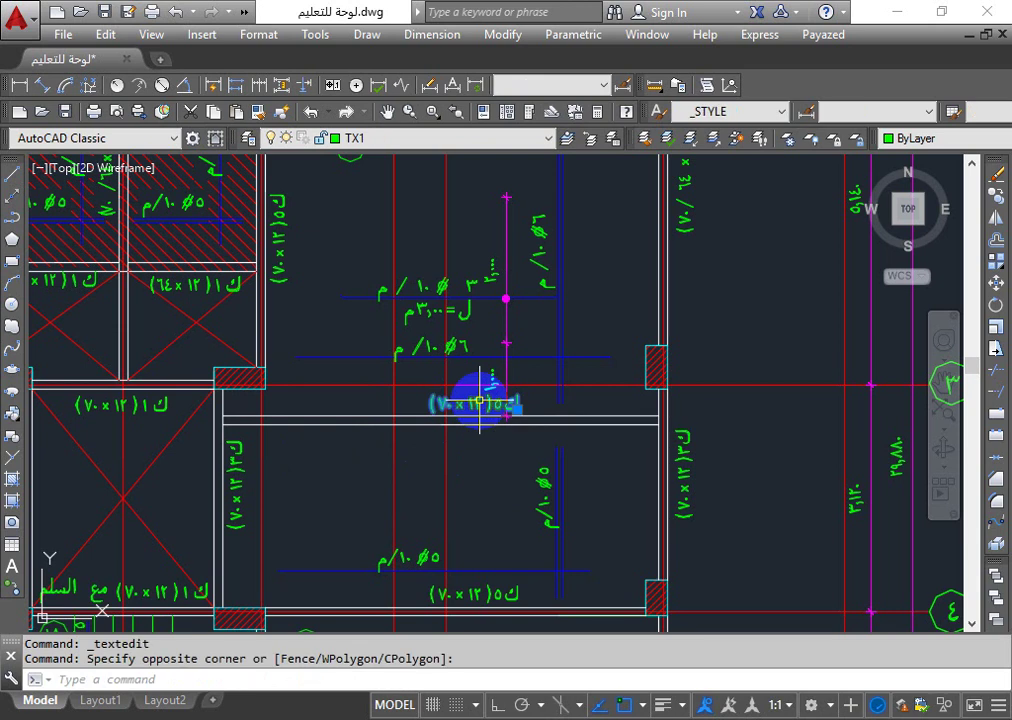
- Copy the ك٥ (70×12) beam label's text string to the clipboard without editing it
double_click(481, 405)
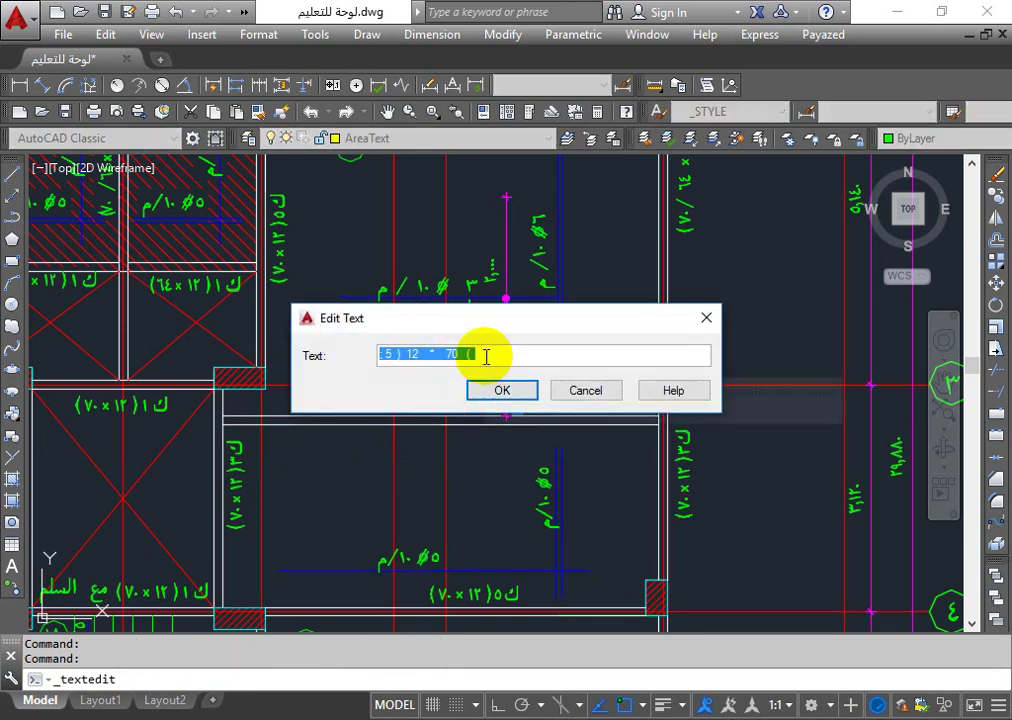
right_click(486, 357)
click(527, 420)
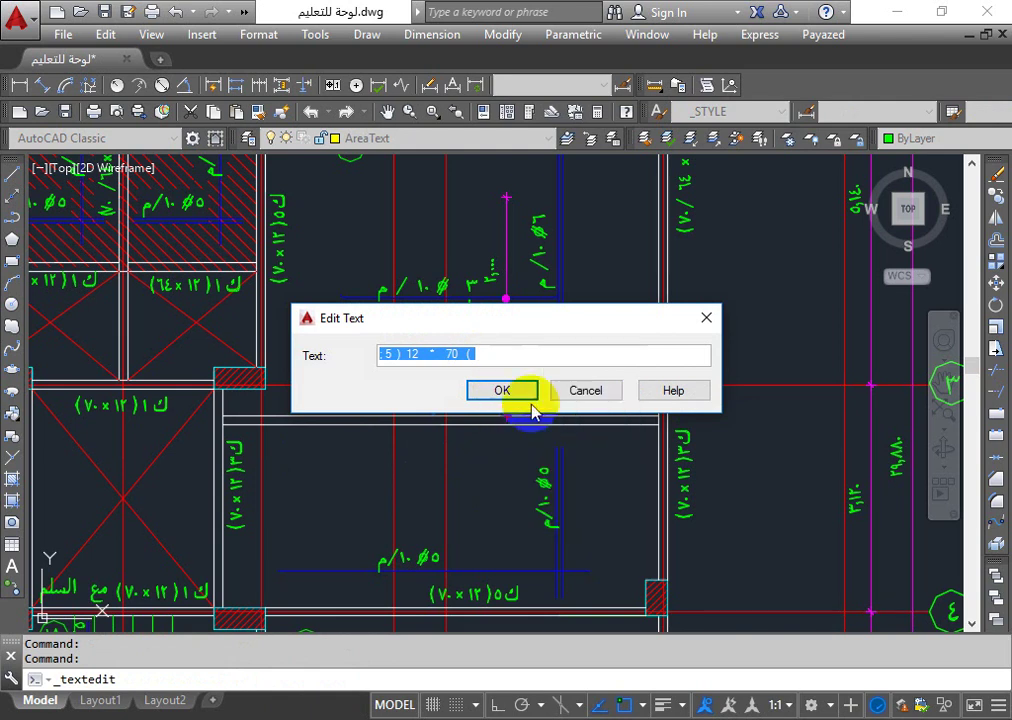
click(523, 393)
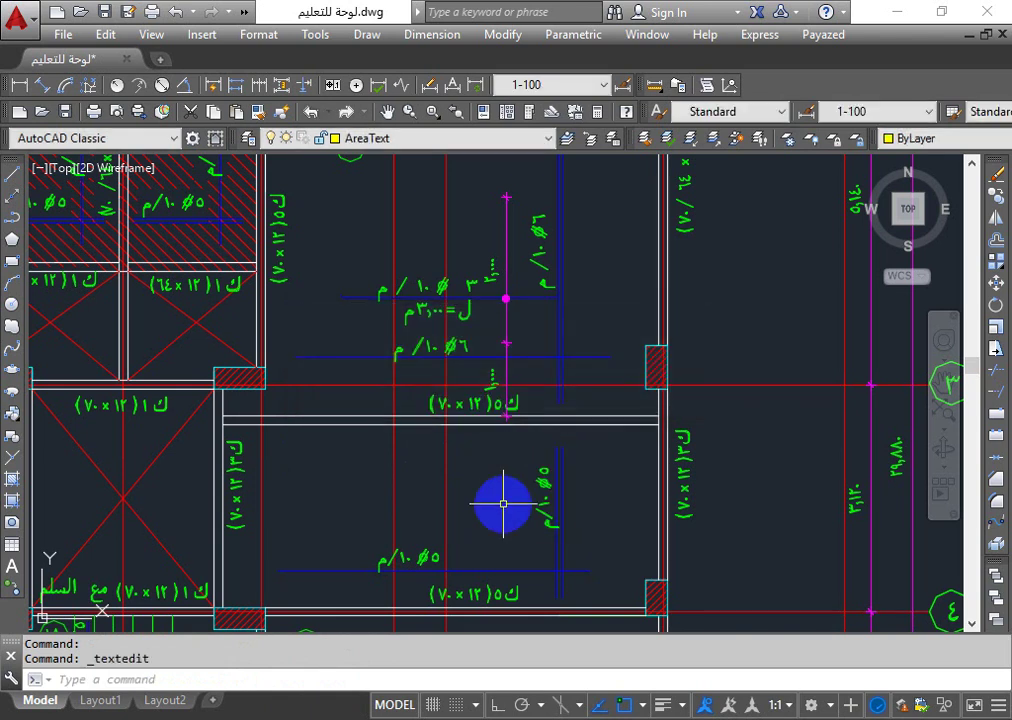
text(FIND)
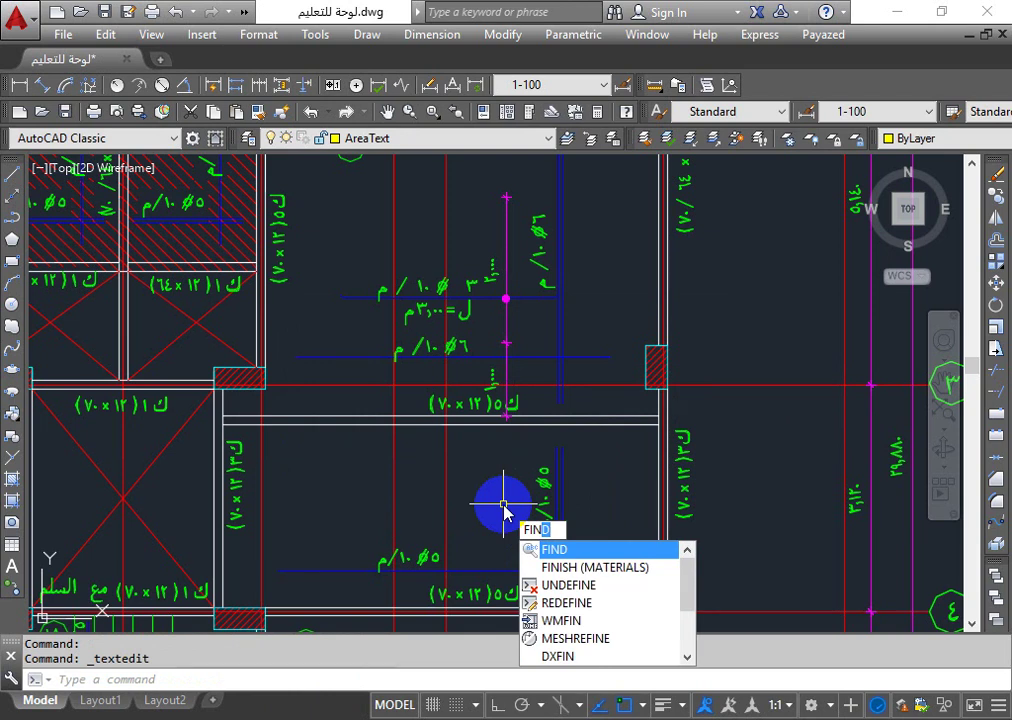
- Search the entire drawing for the pasted text '; 5 ) 12 * 70 (' and show the first match
key(Return)
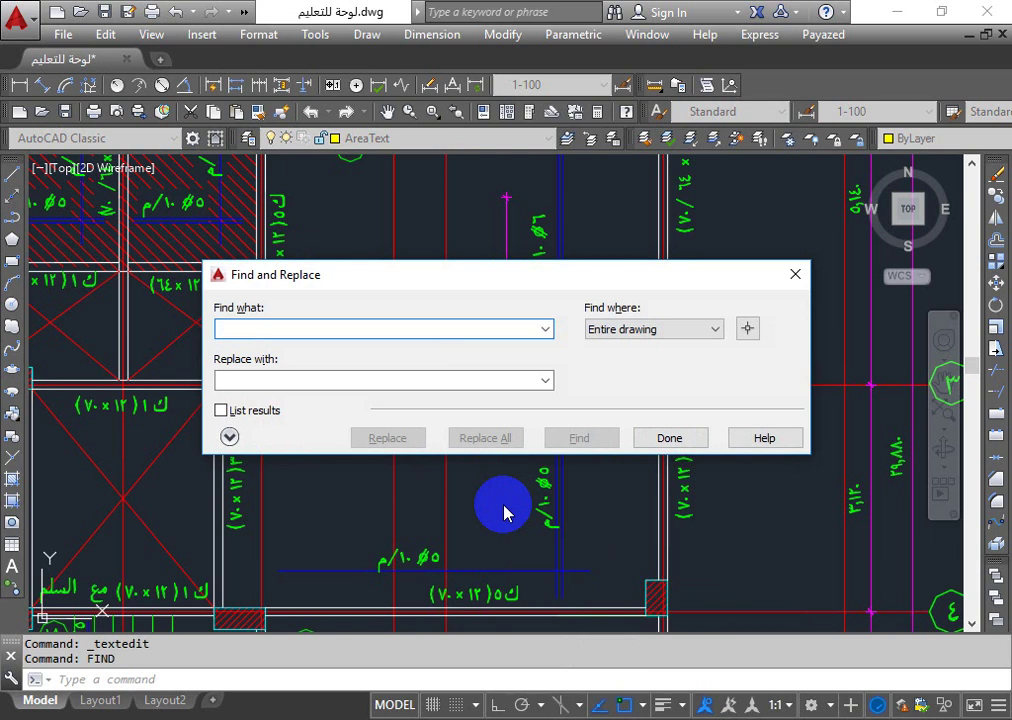
key(ctrl+v)
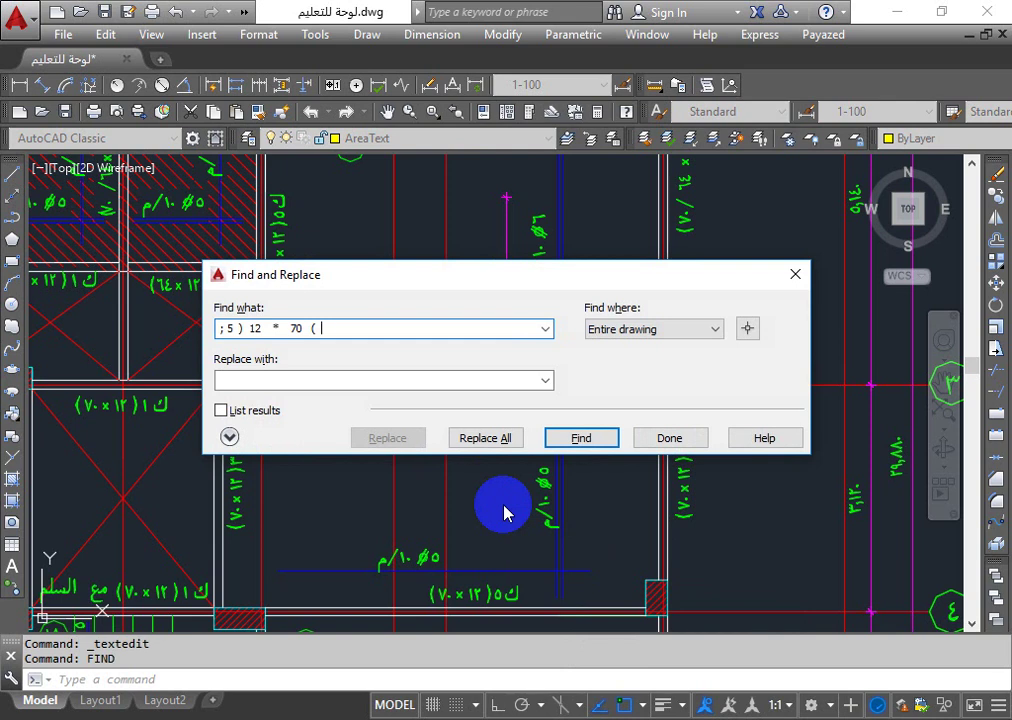
click(603, 441)
click(601, 435)
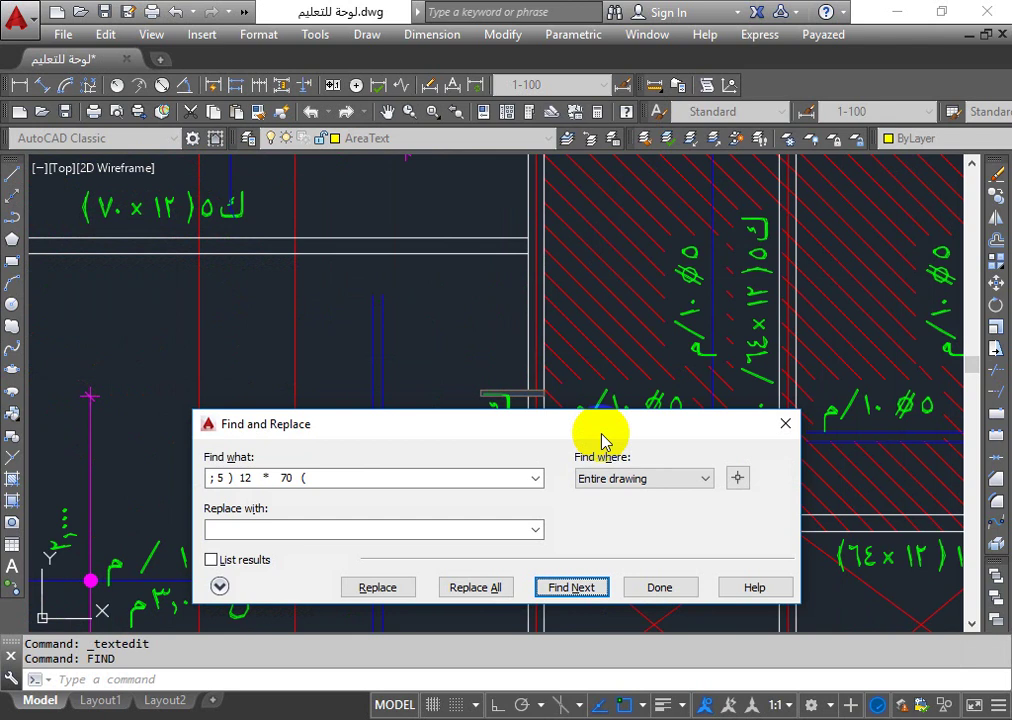
- Copy the search text '; 5 ) 12 * 70 (' into the Replace with field
click(440, 425)
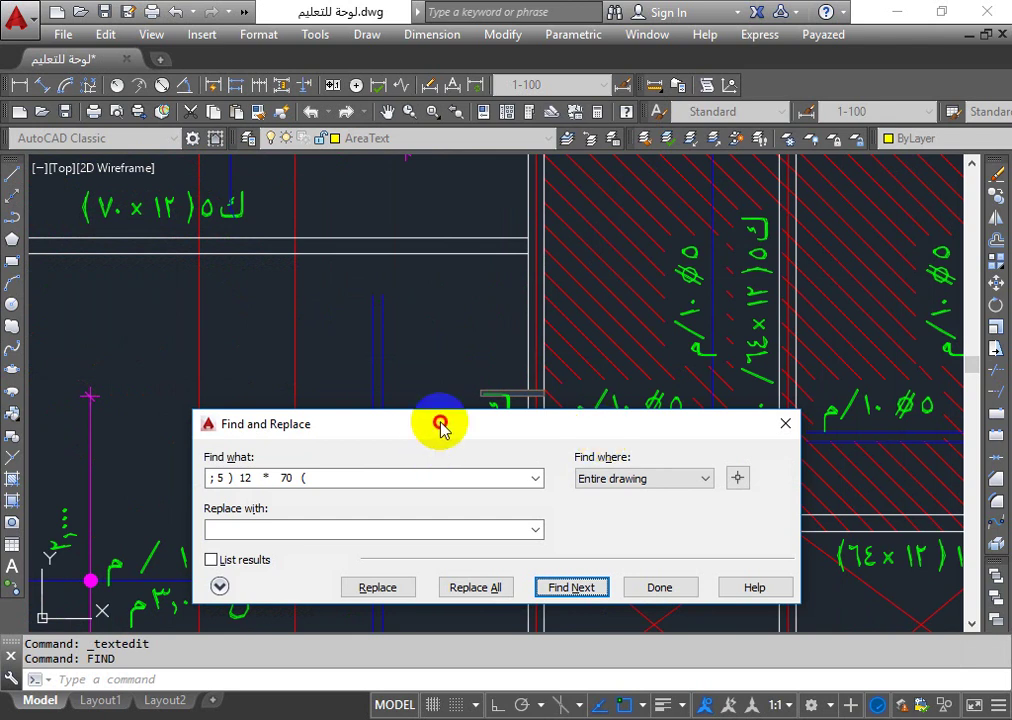
click(243, 528)
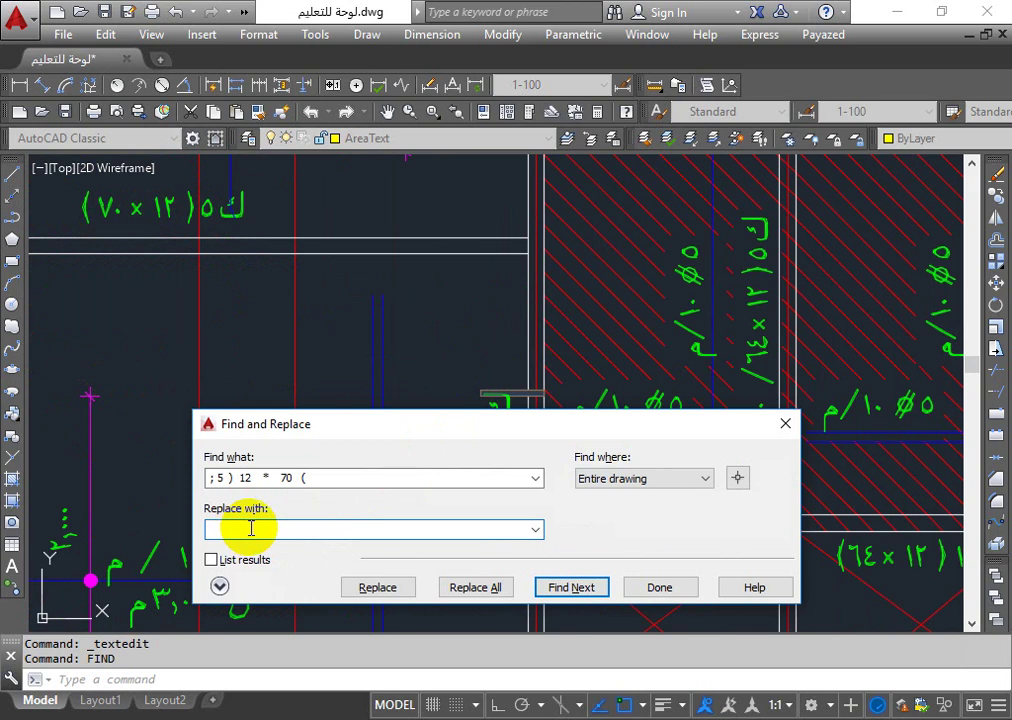
drag(323, 478, 204, 479)
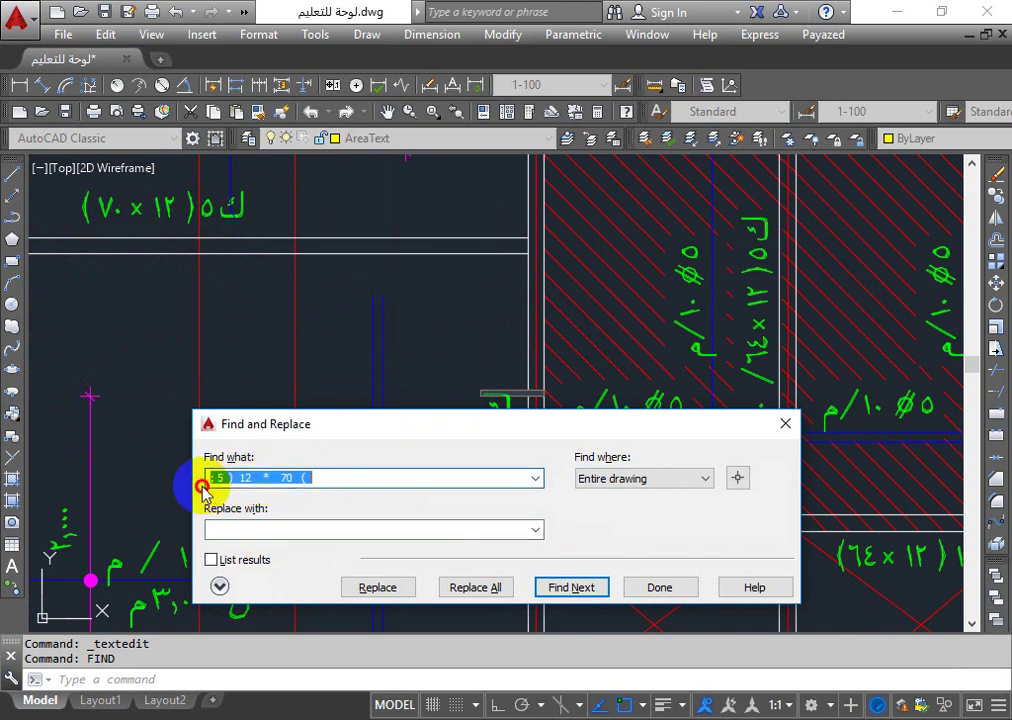
right_click(240, 484)
click(290, 271)
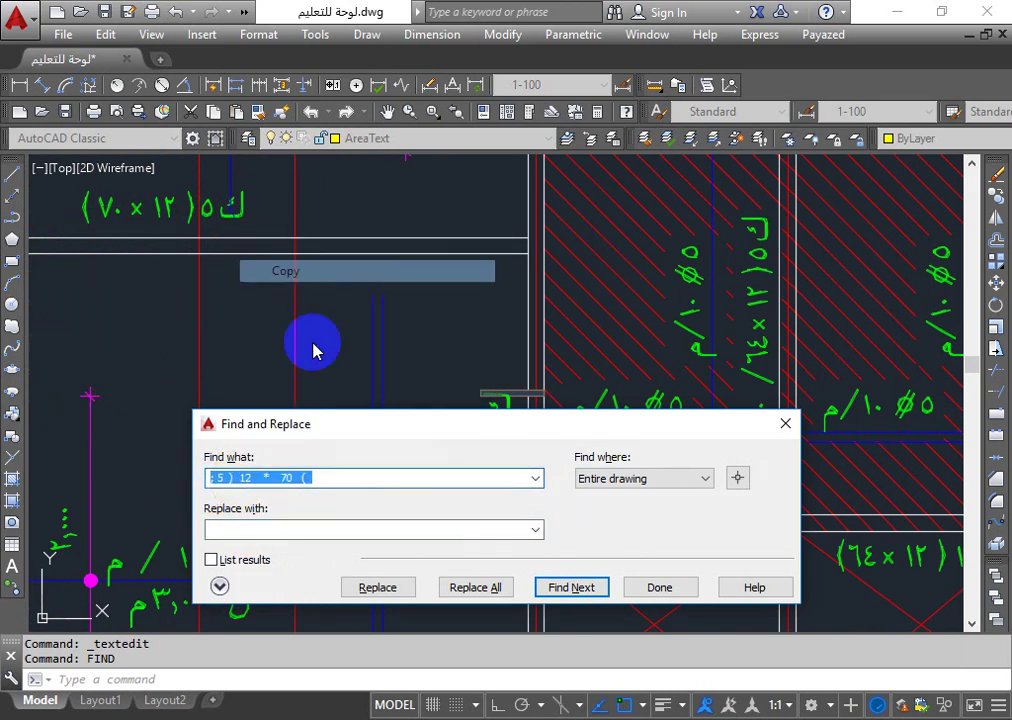
click(282, 525)
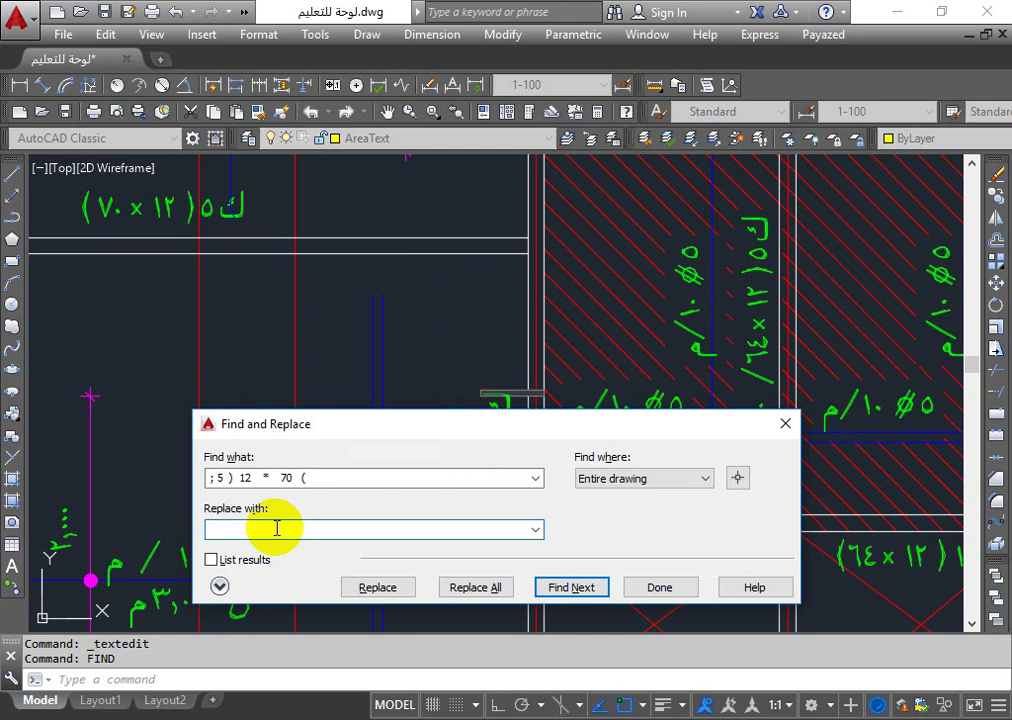
key(ctrl+v)
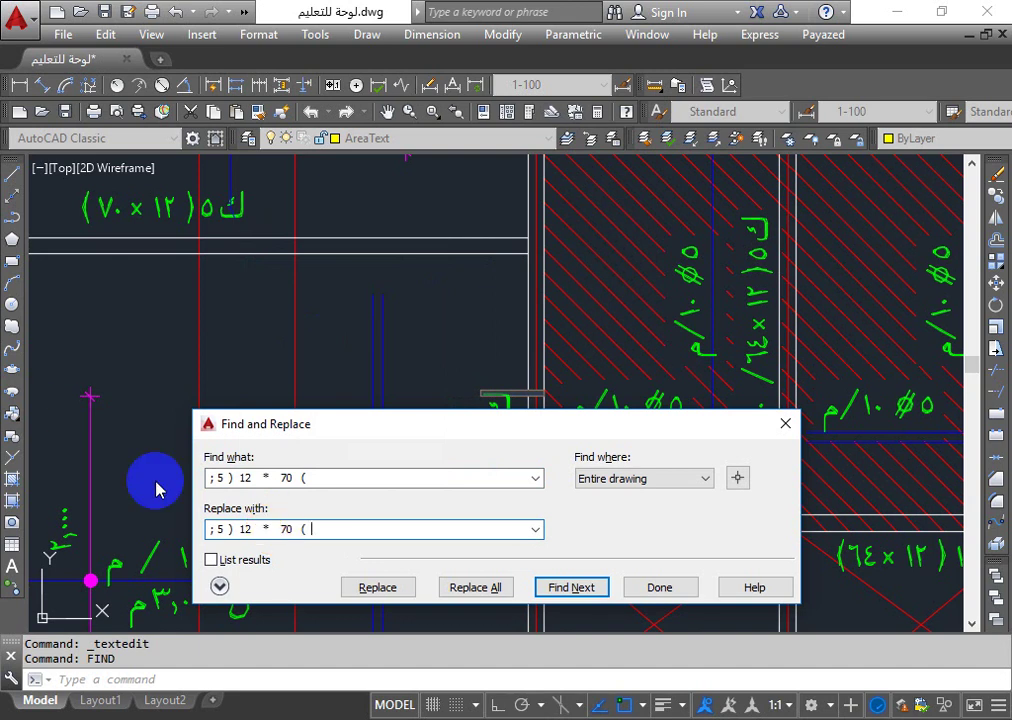
- Edit the replacement to read '; 8 ) 25 * 70 (' by changing 5 to 8 and 12 to 25
click(221, 530)
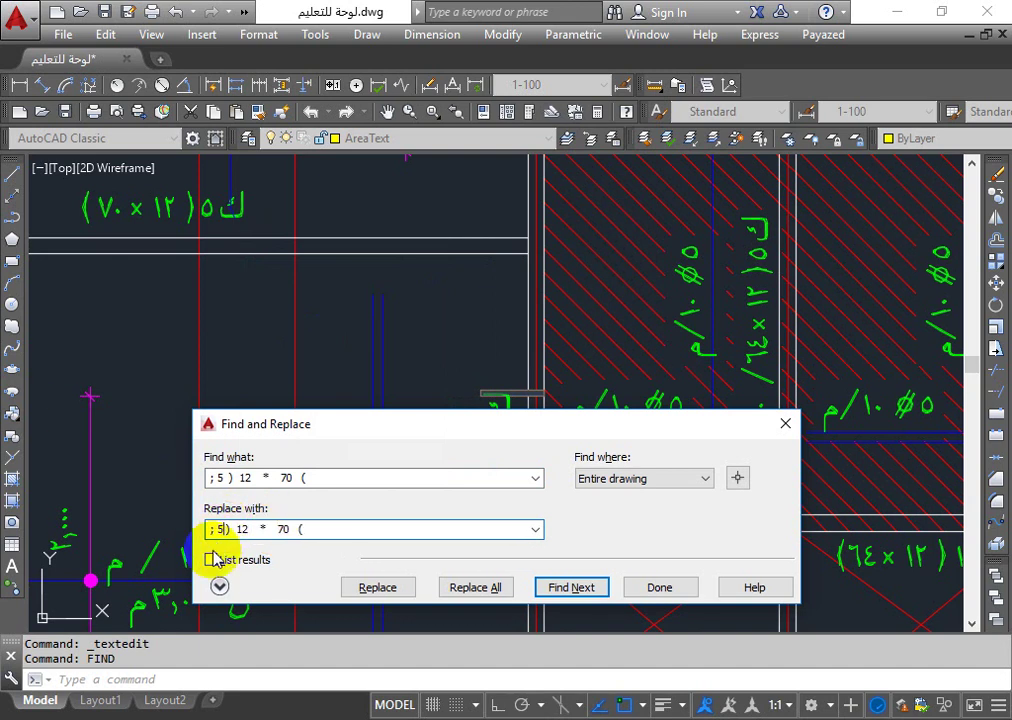
key(BackSpace)
text(8)
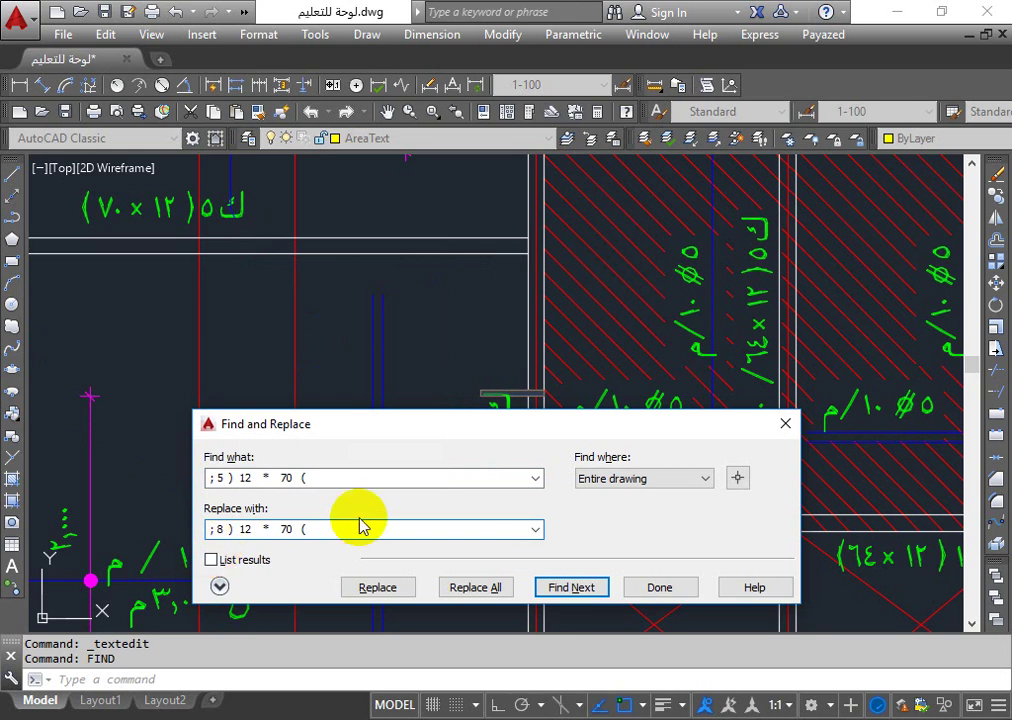
double_click(245, 529)
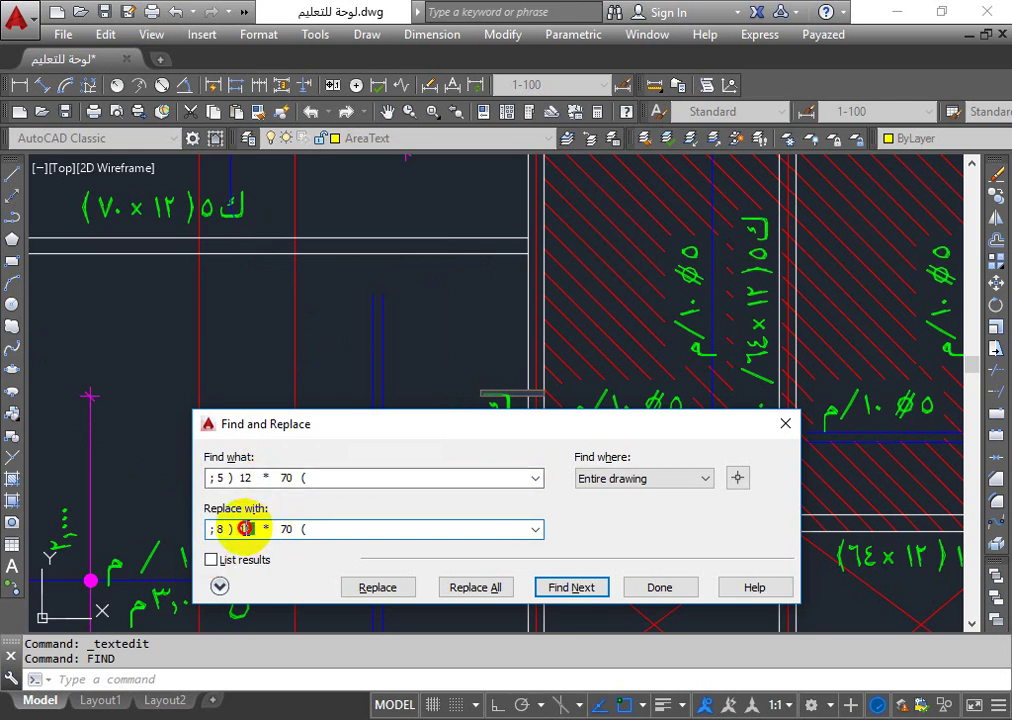
text(25)
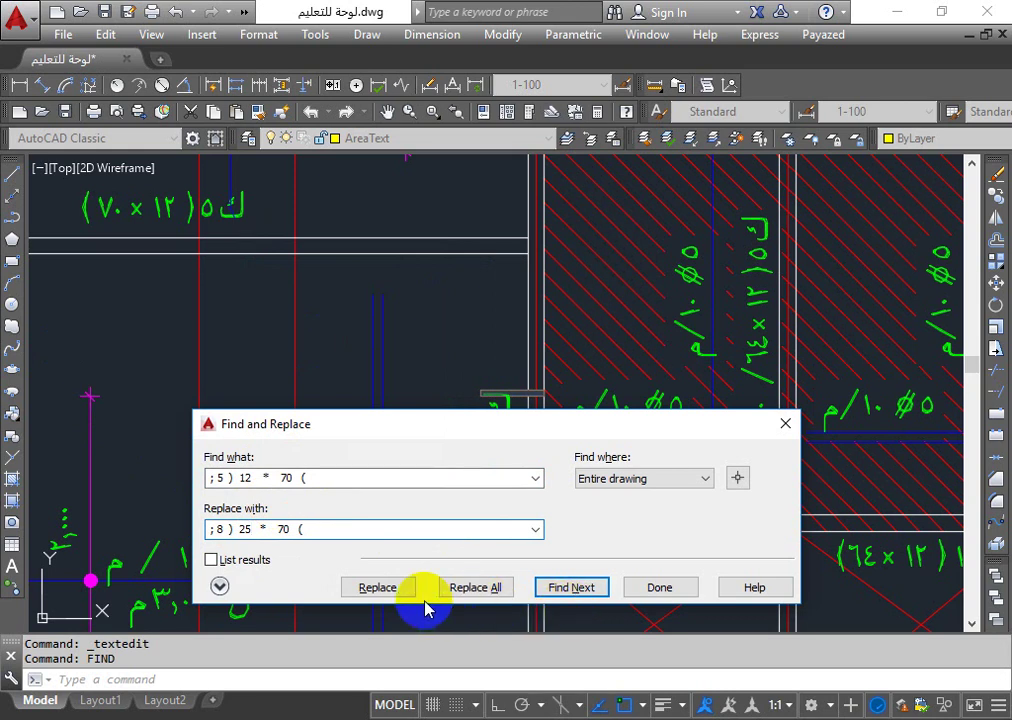
click(373, 604)
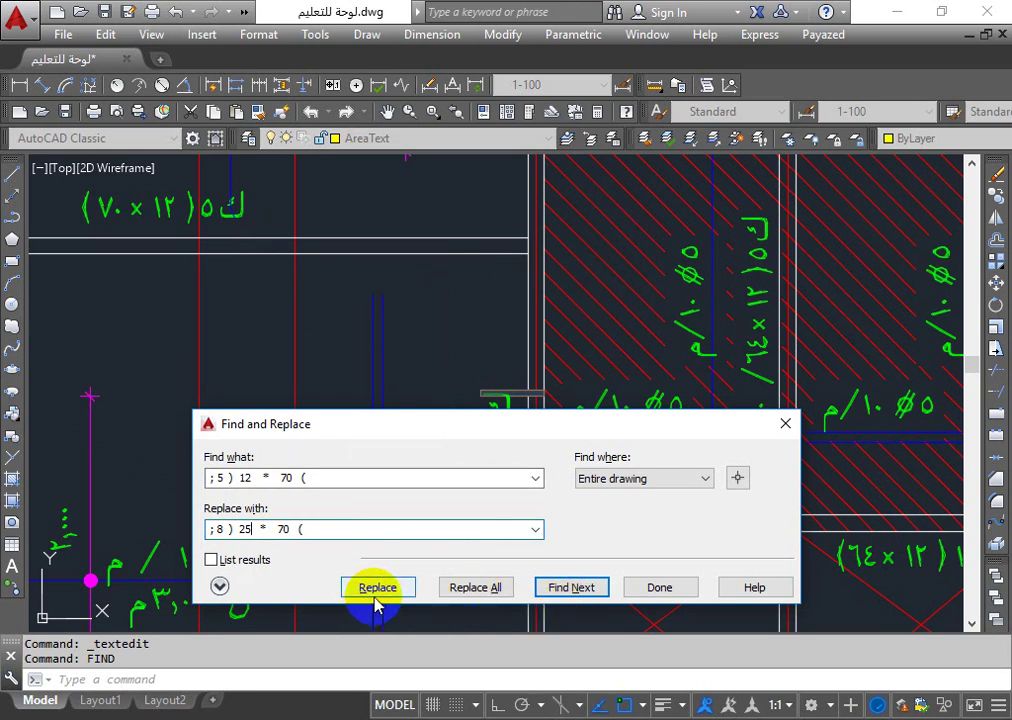
- Replace all 16 matching beam labels with '; 8 ) 25 * 70 (' and dismiss the summary
click(473, 590)
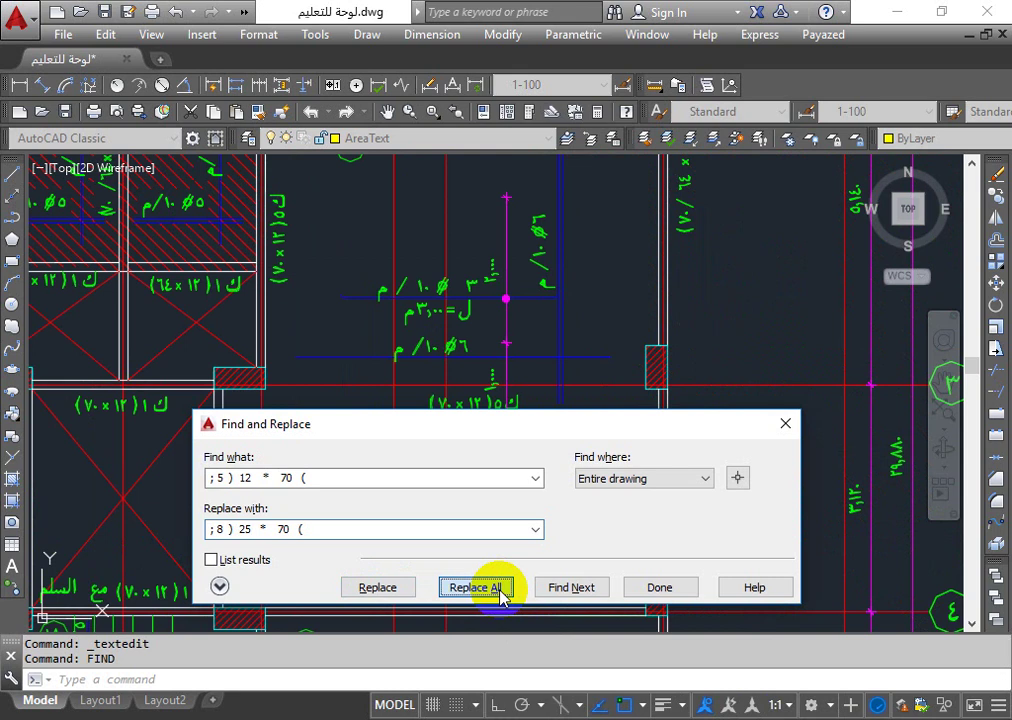
click(460, 594)
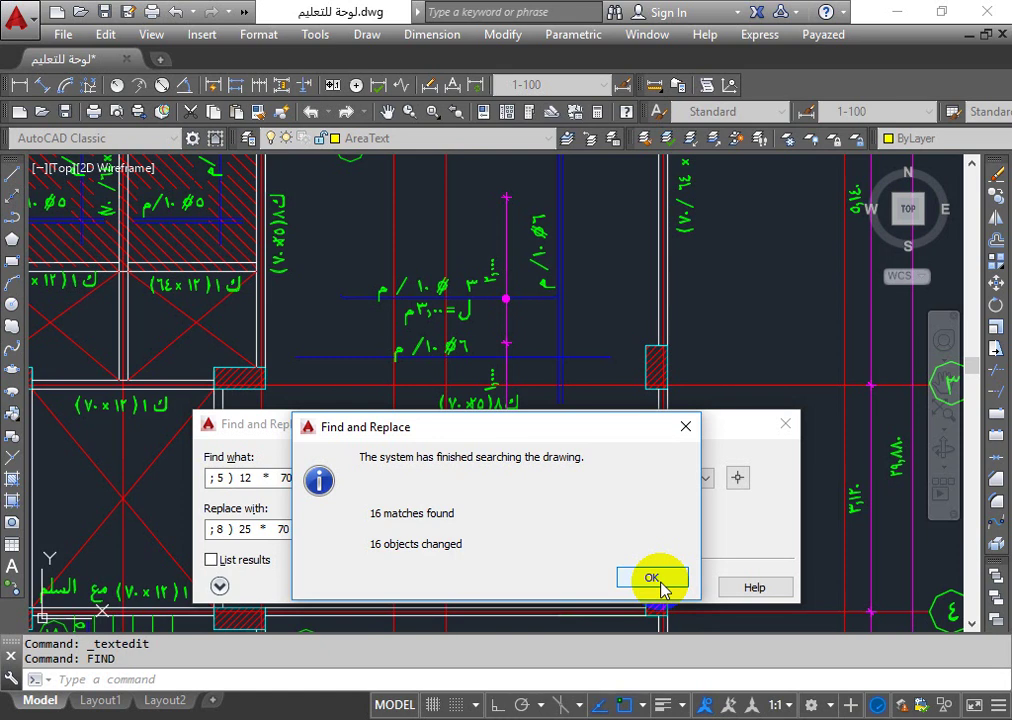
click(652, 580)
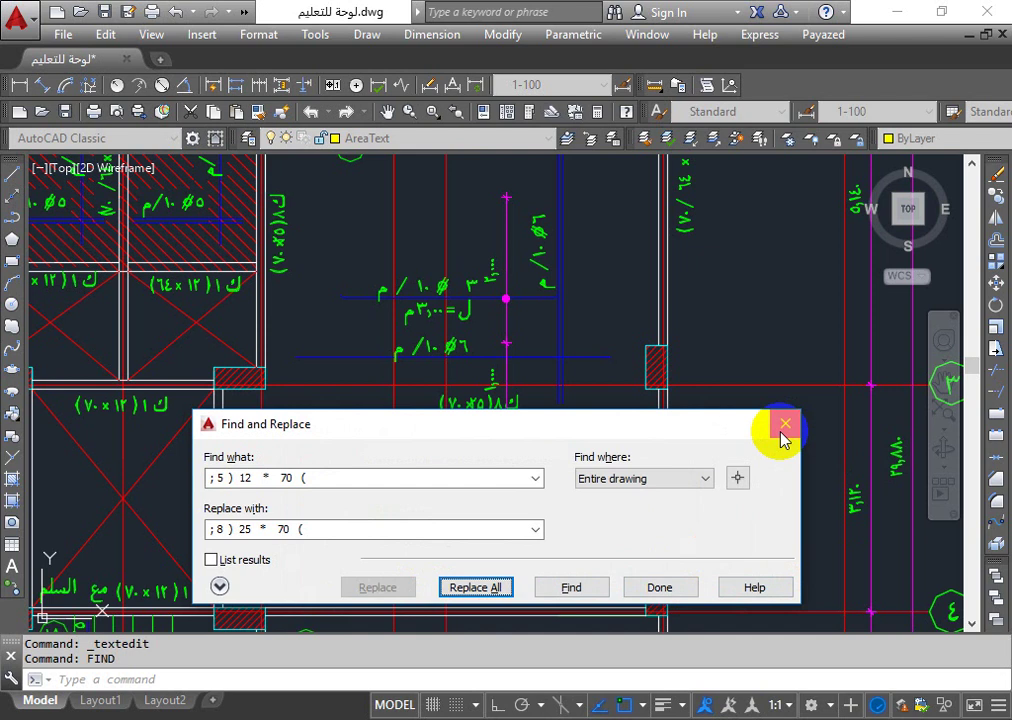
- Close Find and Replace and zoom in on the green 'strcture engneer' note
click(476, 587)
click(665, 590)
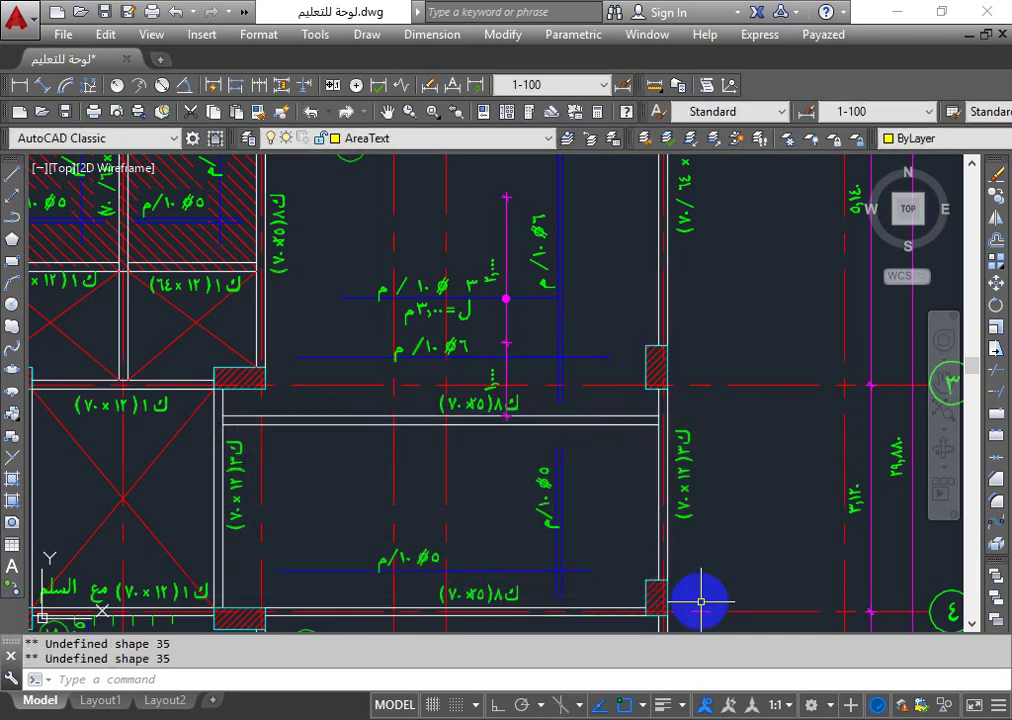
scroll(480, 428, up, 2)
scroll(486, 413, up, 2)
scroll(508, 402, up, 1)
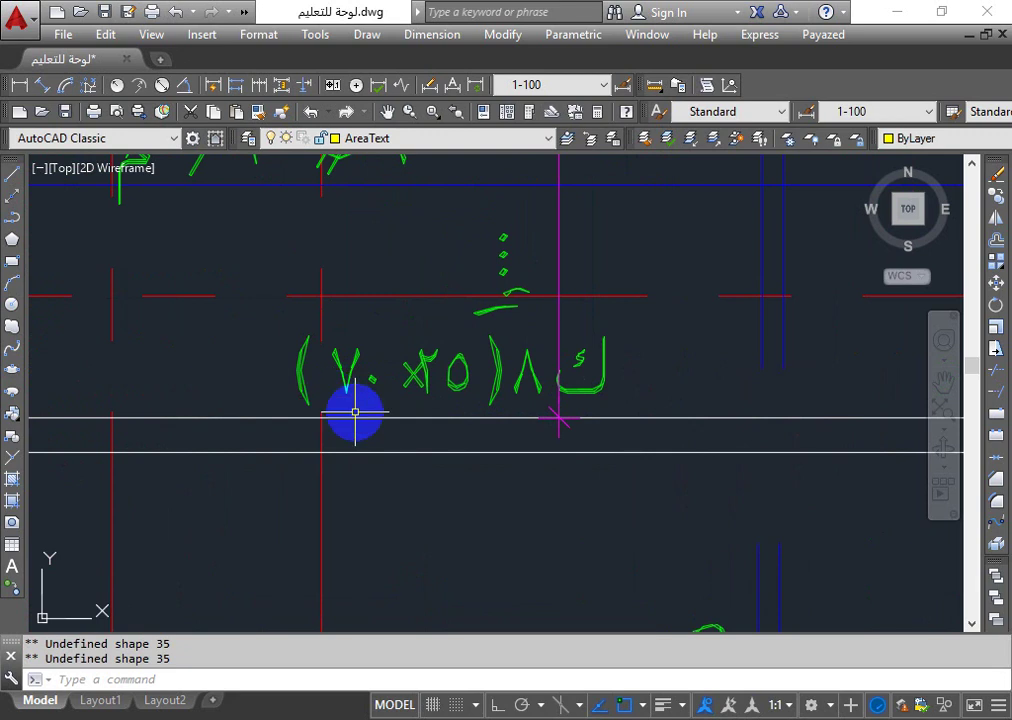
scroll(352, 404, down, 1)
scroll(350, 385, down, 3)
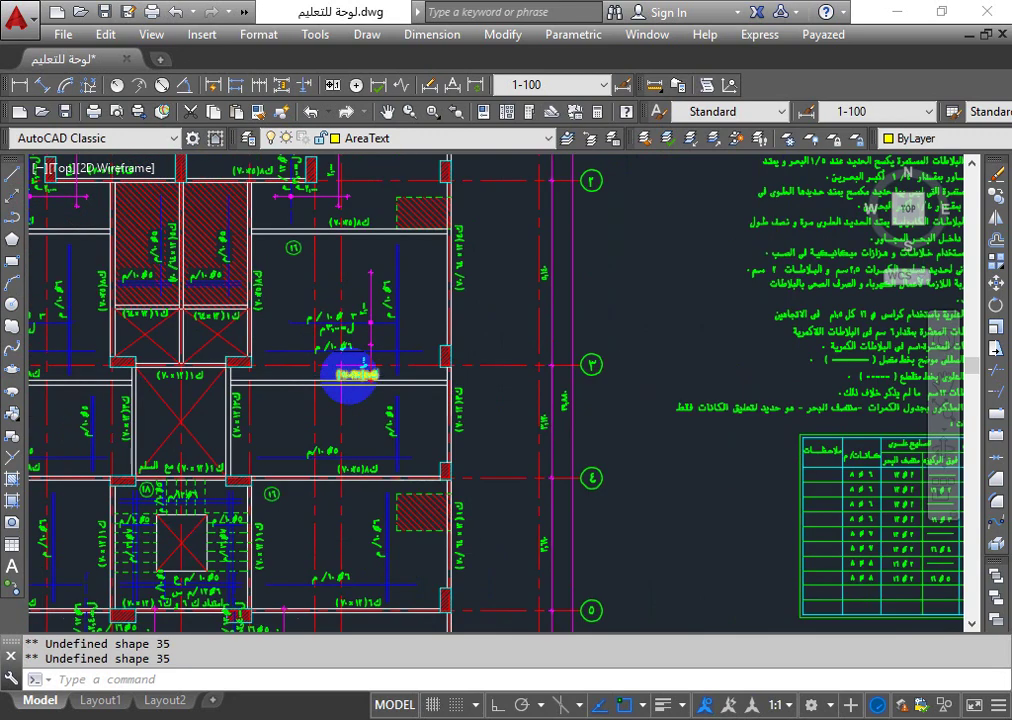
scroll(365, 315, down, 3)
scroll(363, 255, down, 2)
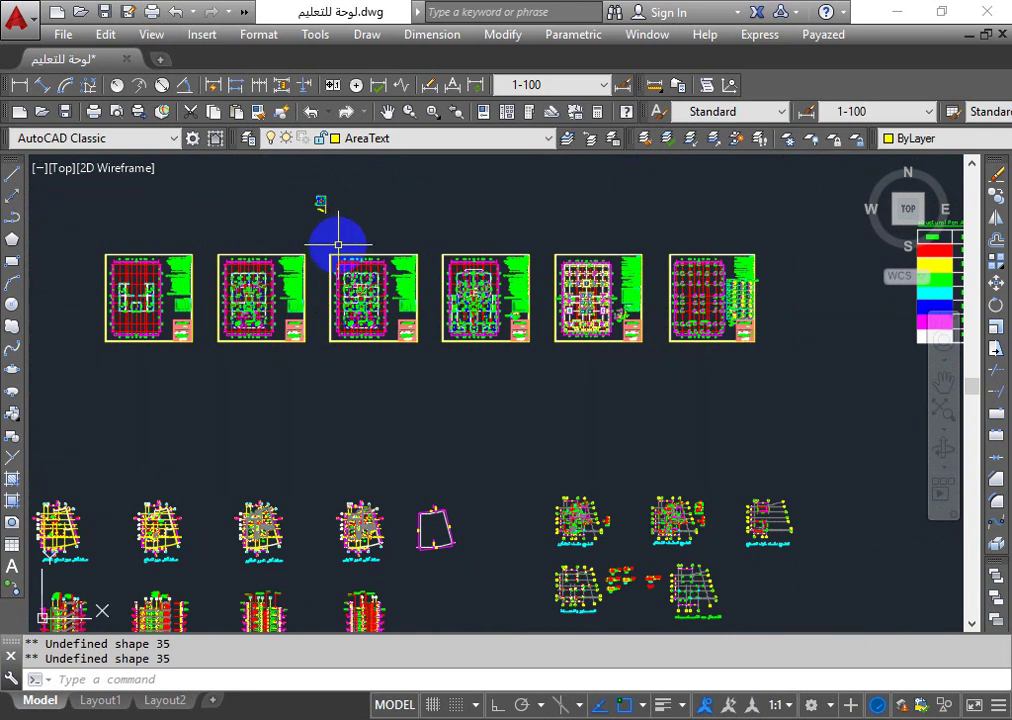
scroll(481, 282, down, 4)
scroll(314, 183, up, 7)
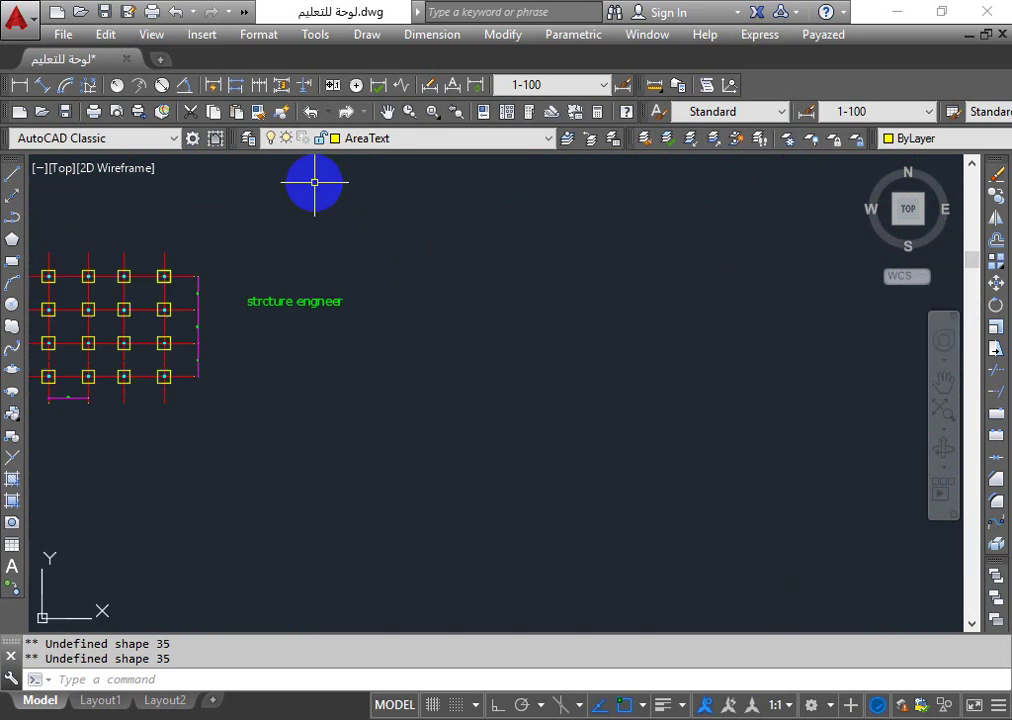
scroll(242, 289, up, 3)
scroll(350, 341, up, 3)
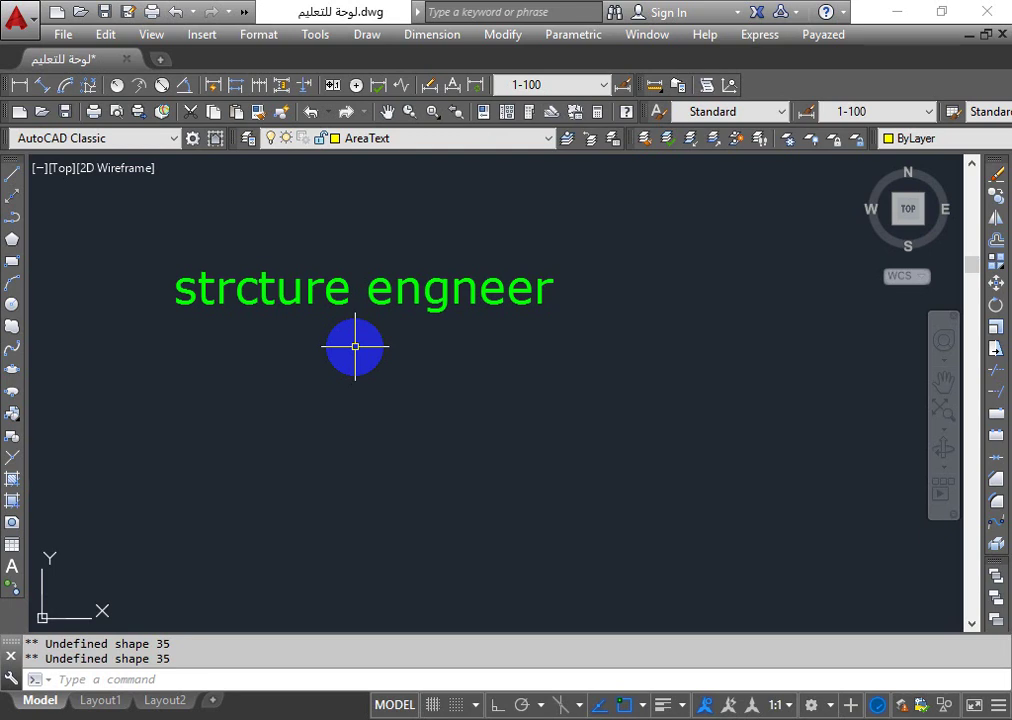
text(S)
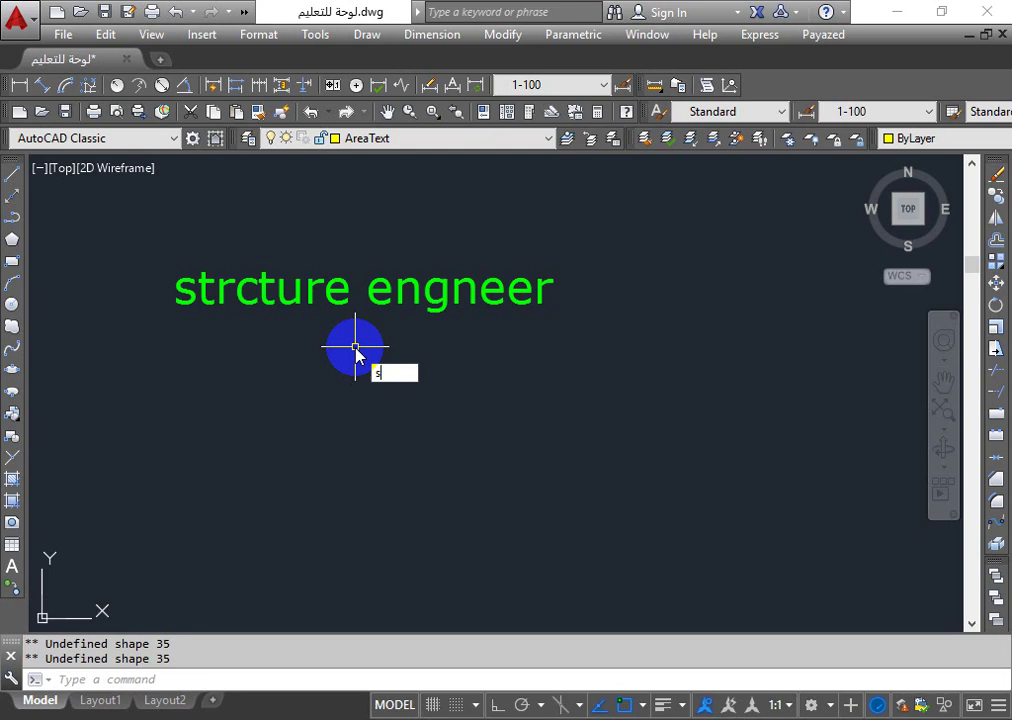
text(P)
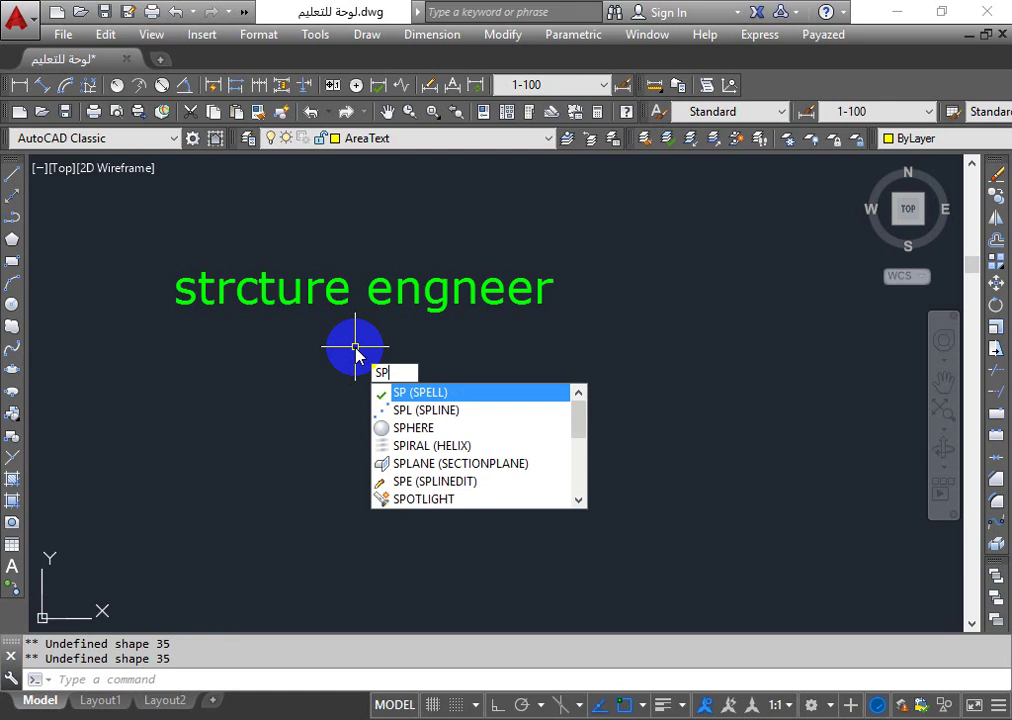
key(Return)
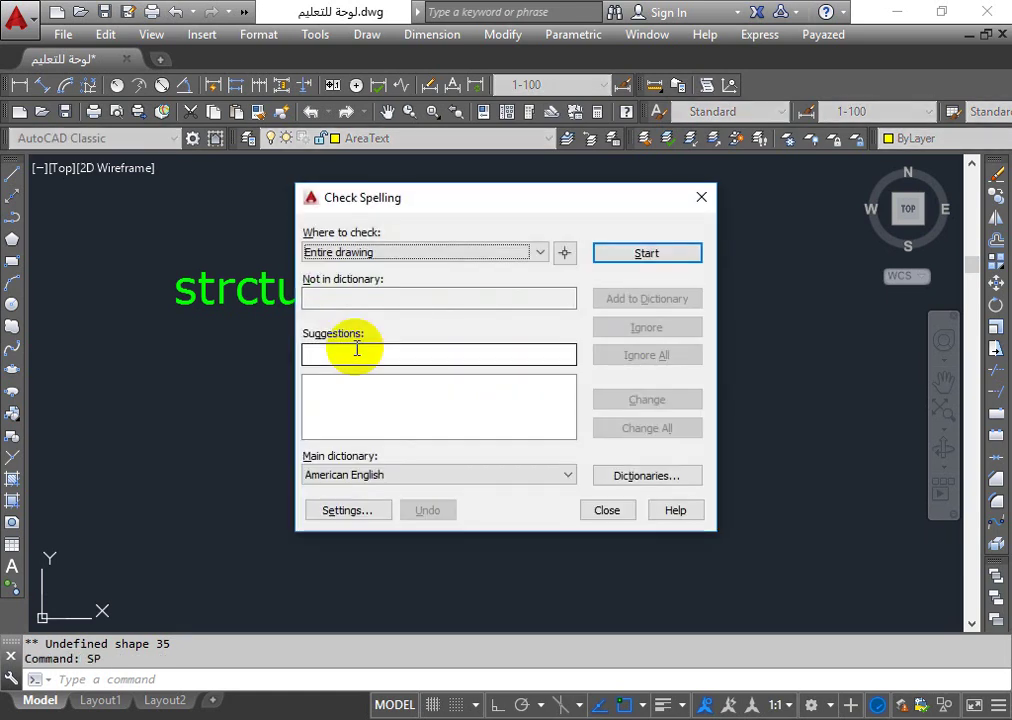
drag(434, 199, 568, 222)
click(756, 272)
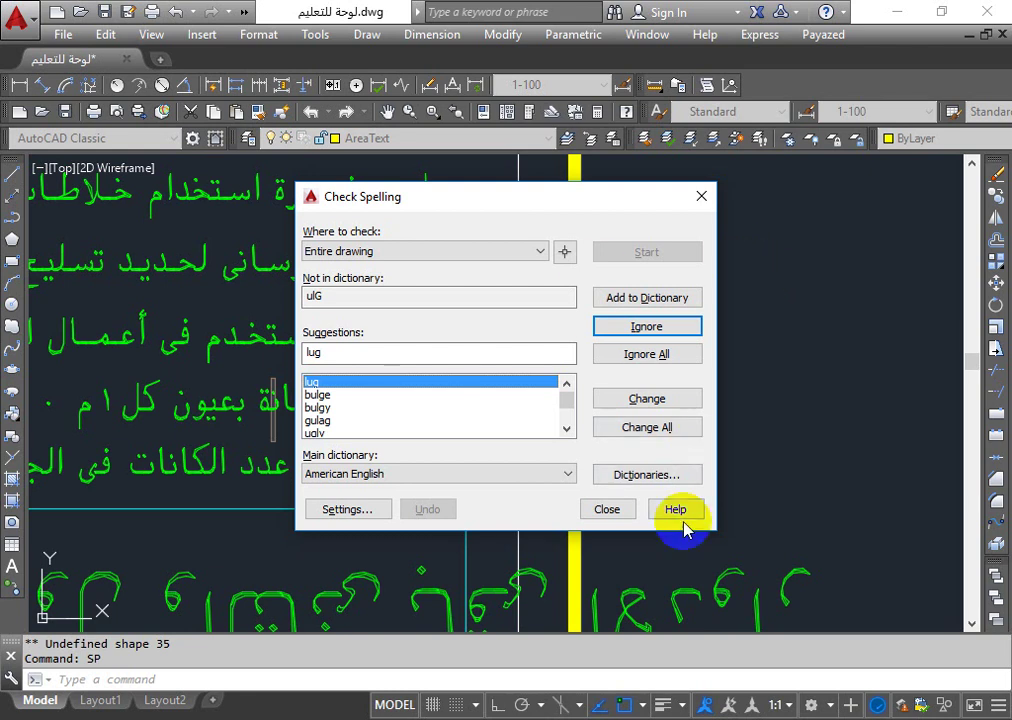
click(607, 509)
scroll(590, 400, down, 3)
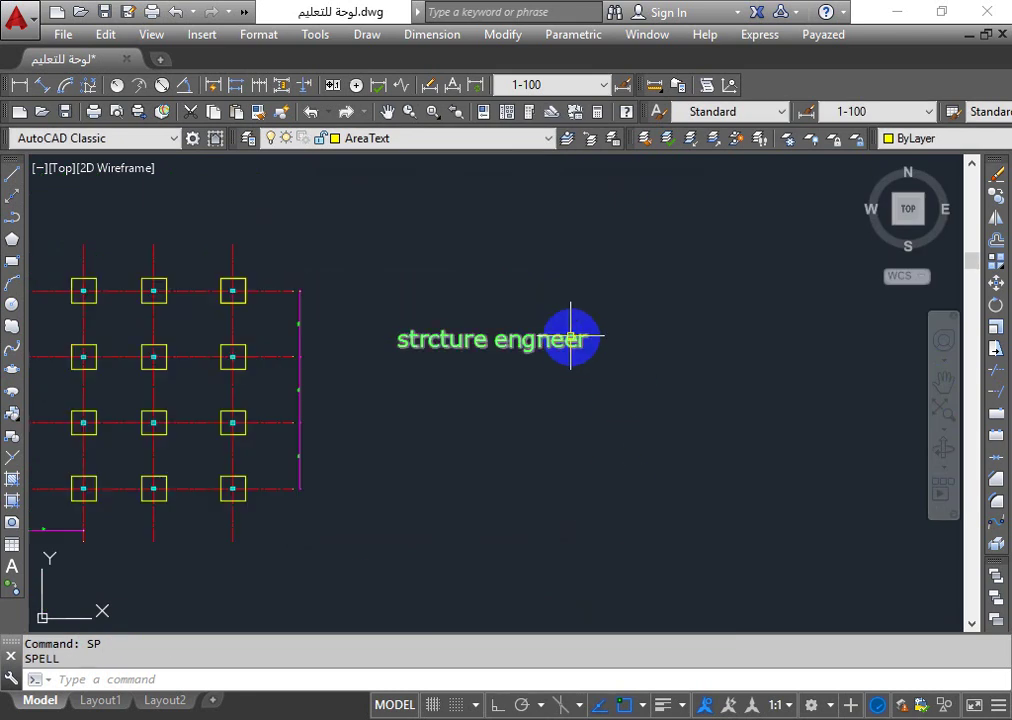
- Spell-check the note with SP, changing strcture to structure and engneer to engineer
click(520, 340)
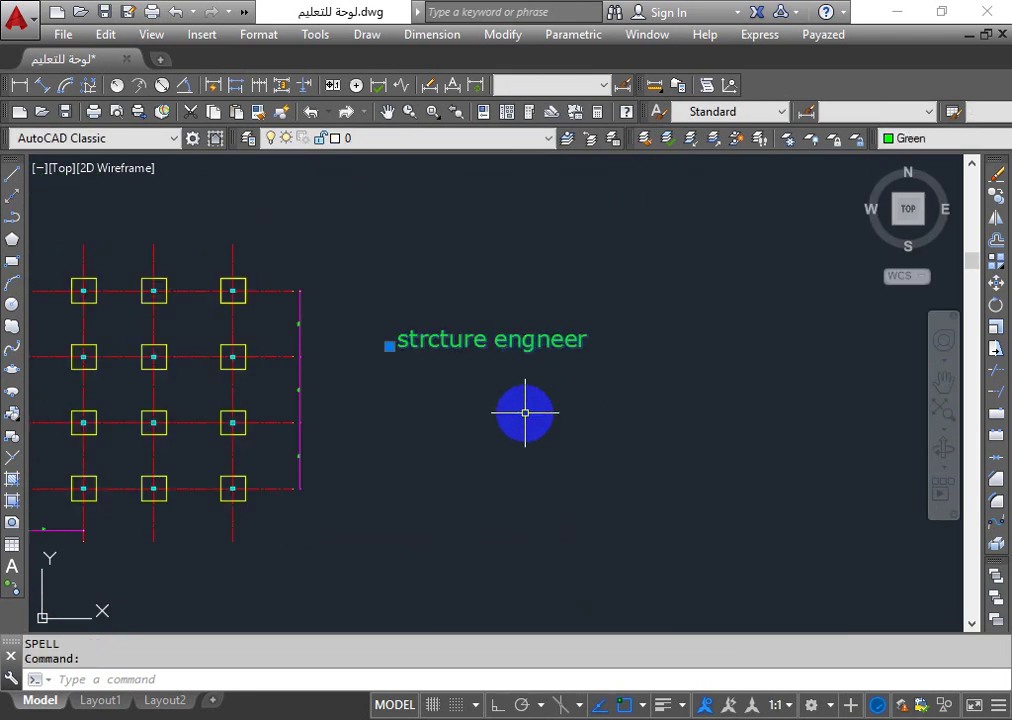
text(s)
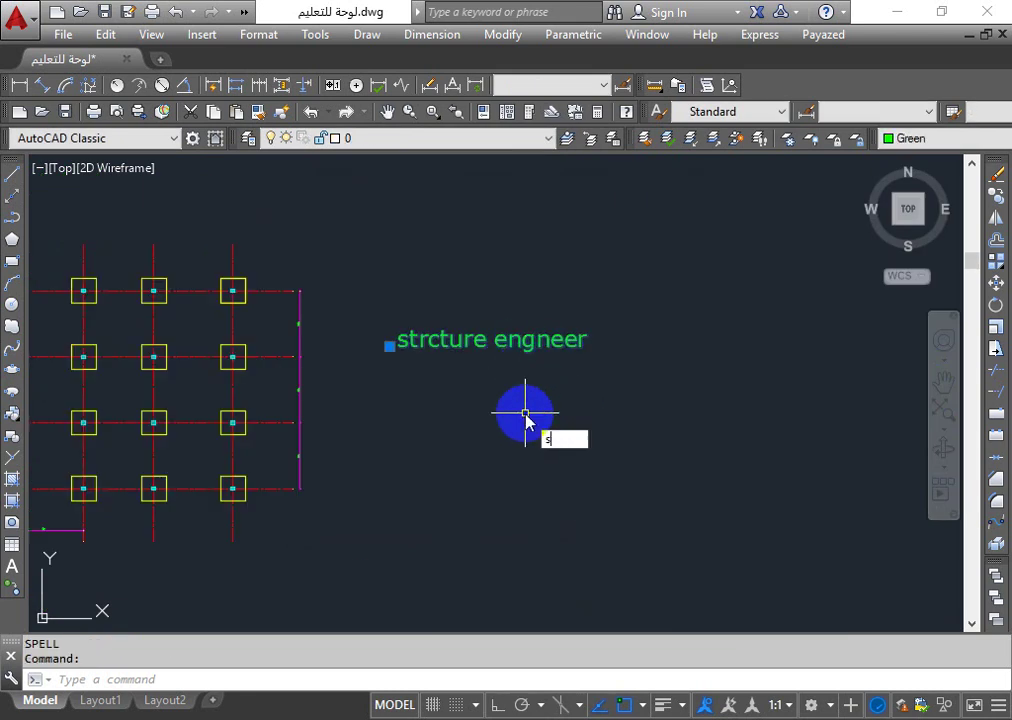
text(p)
key(Return)
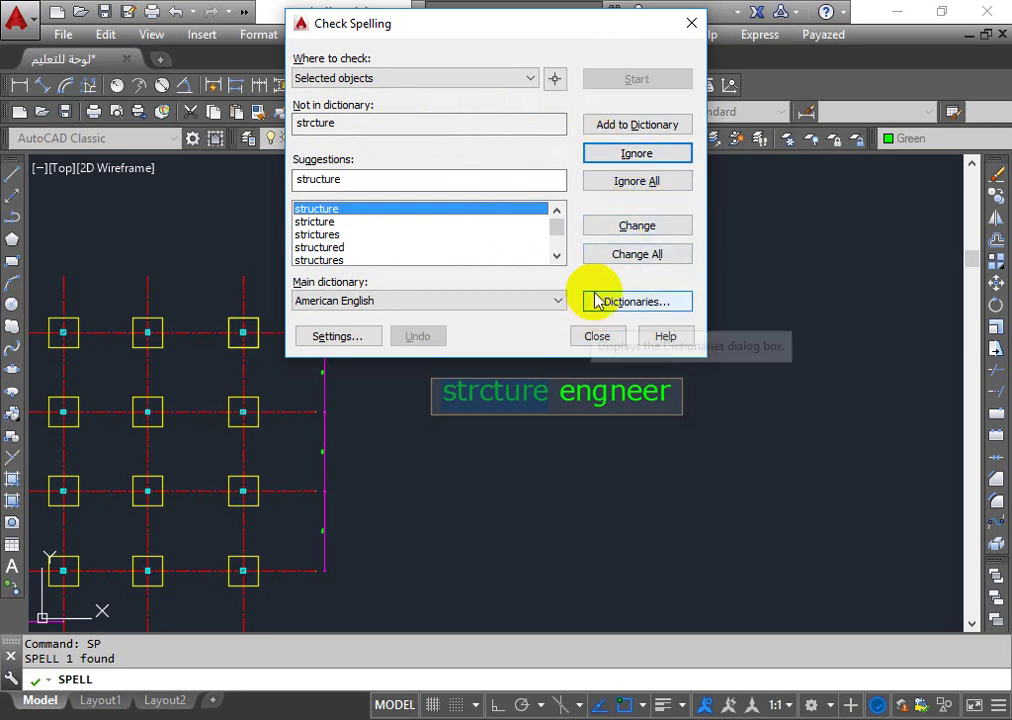
click(616, 227)
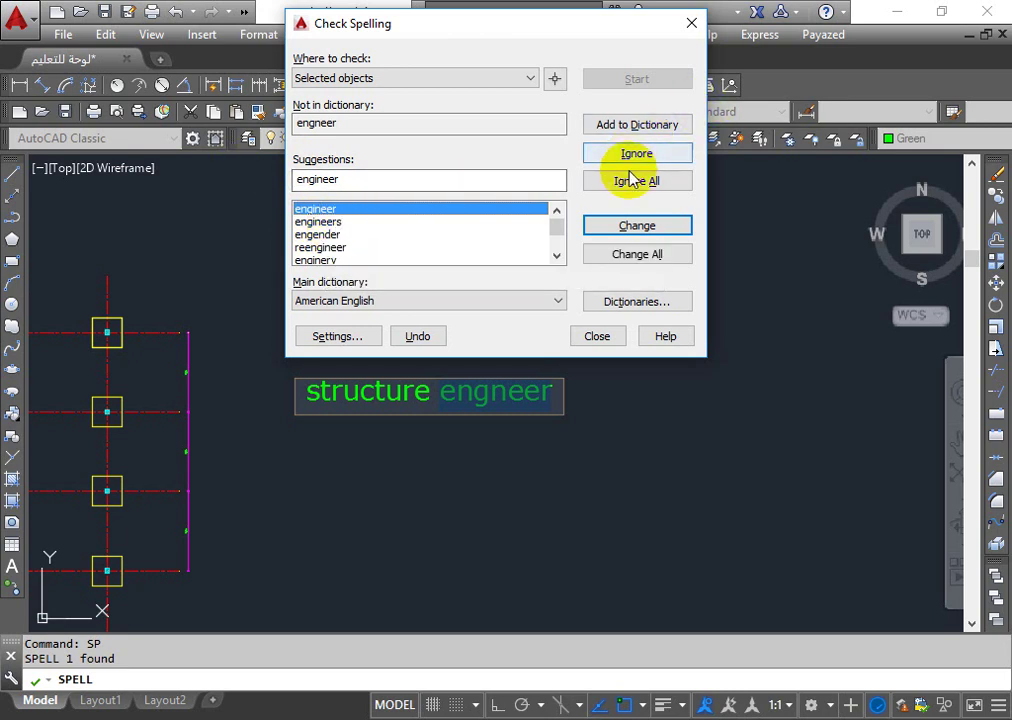
click(648, 225)
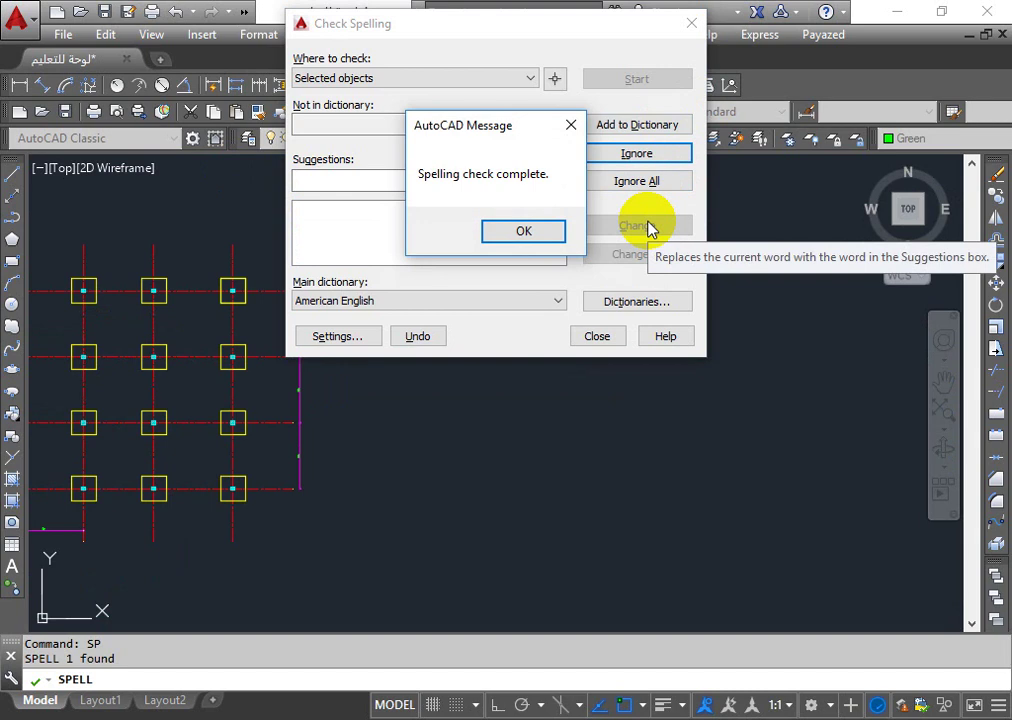
click(490, 231)
click(596, 340)
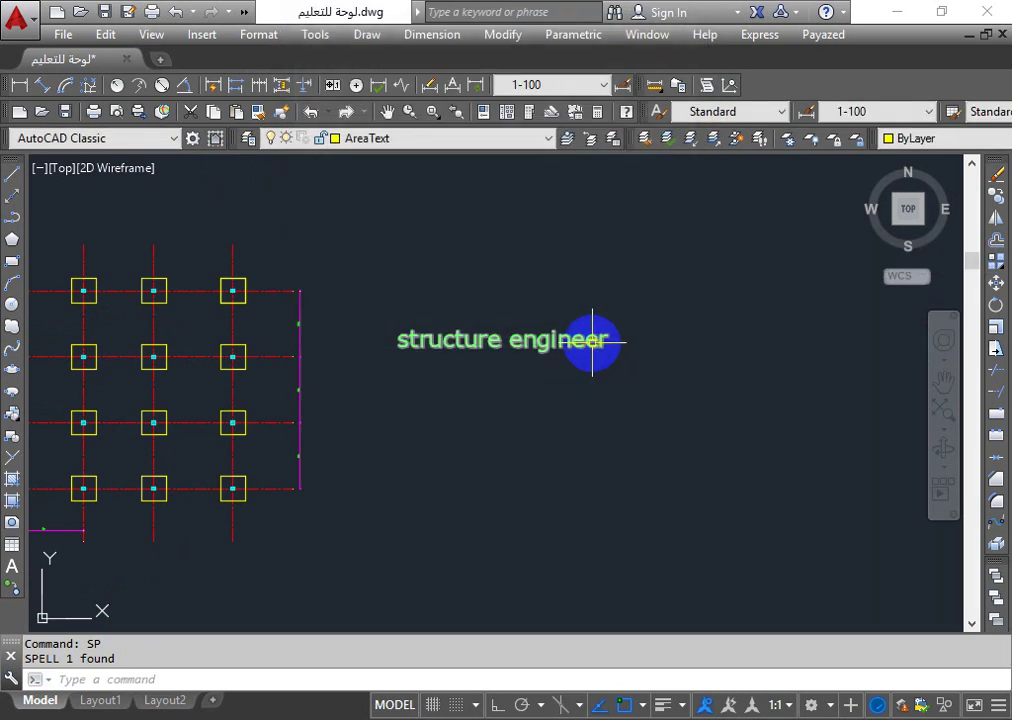
- Return to the PowerPoint slide listing AutoCAD commands like over kill and check spelling
scroll(460, 355, up, 5)
scroll(460, 355, down, 3)
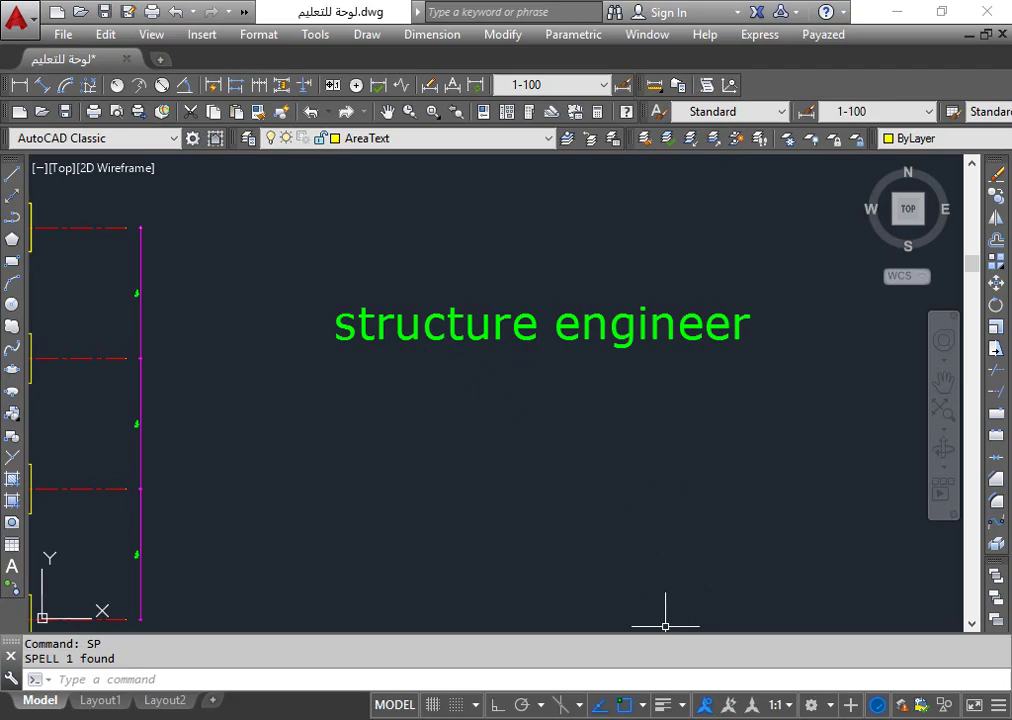
key(alt+Tab)
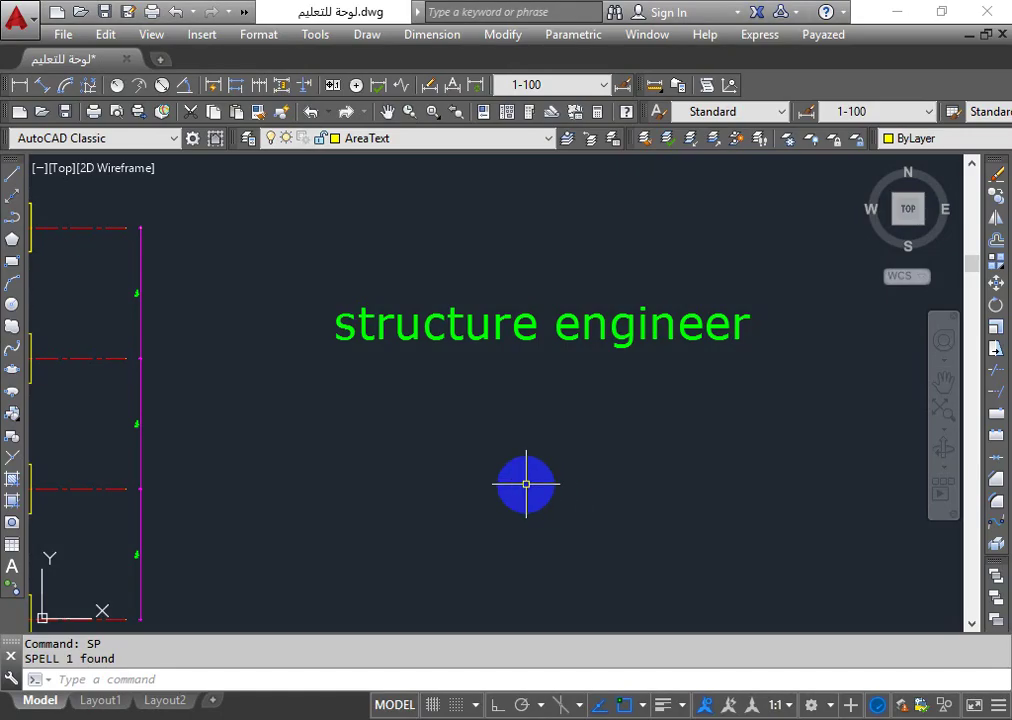
text(R)
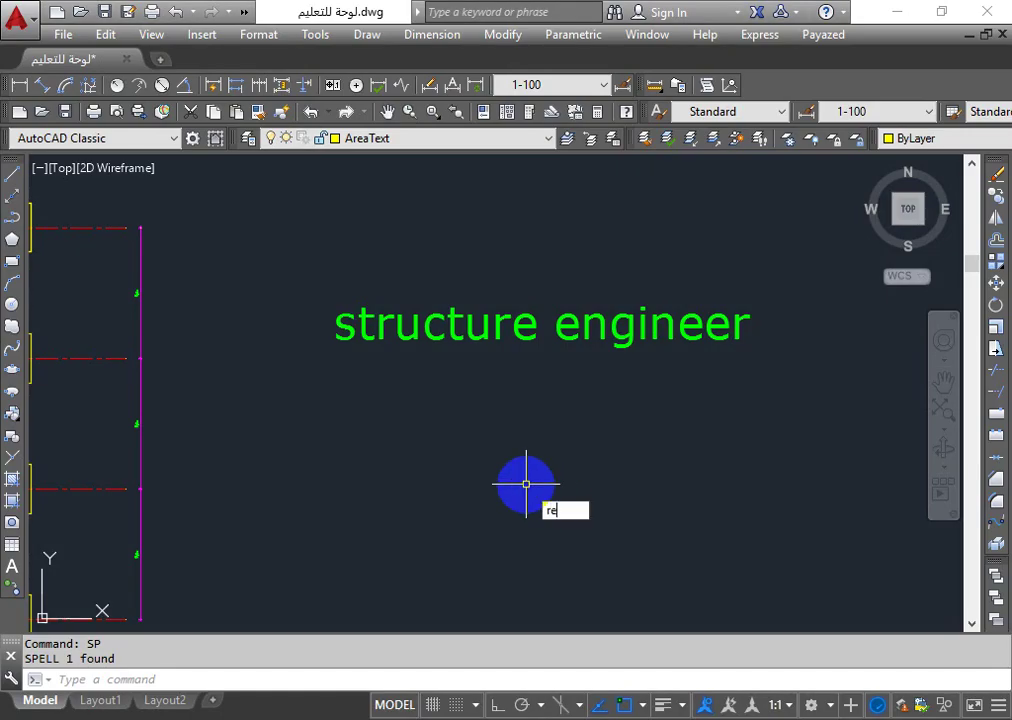
text(E)
key(Return)
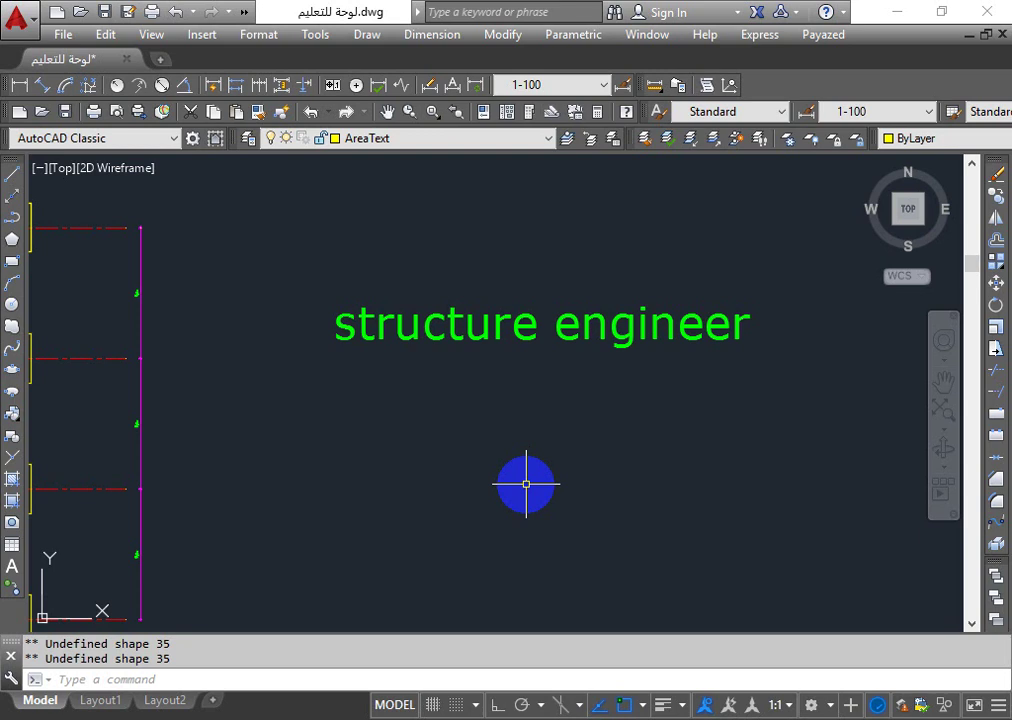
- Purge all unused items, including anonymous blocks like *D2381 and *D2382, with PU
text(pu)
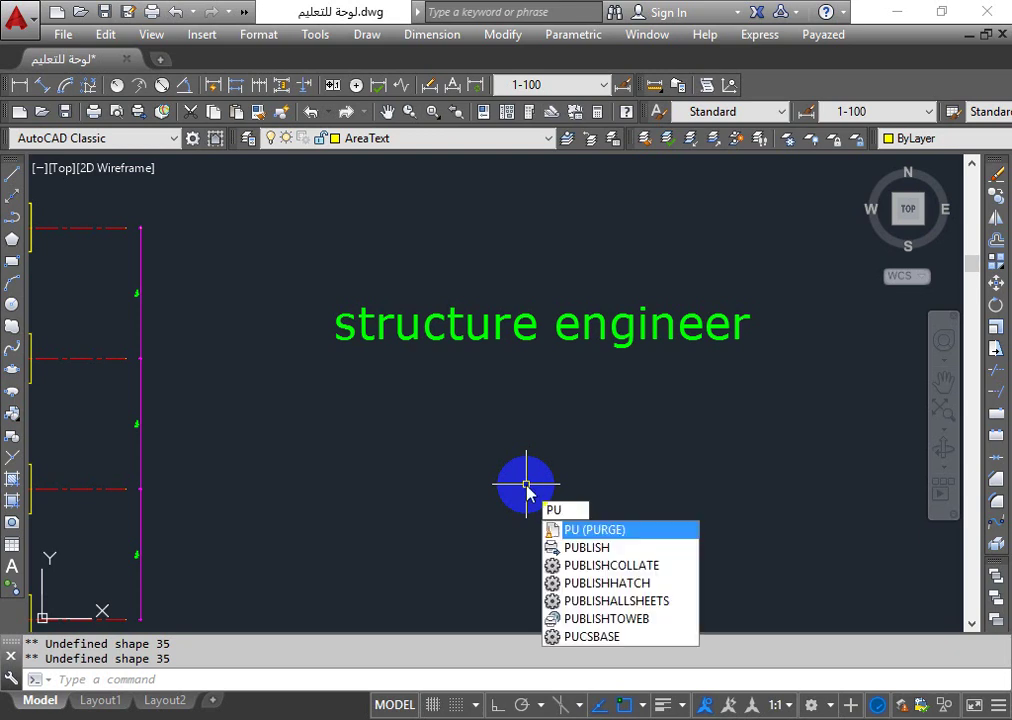
key(Return)
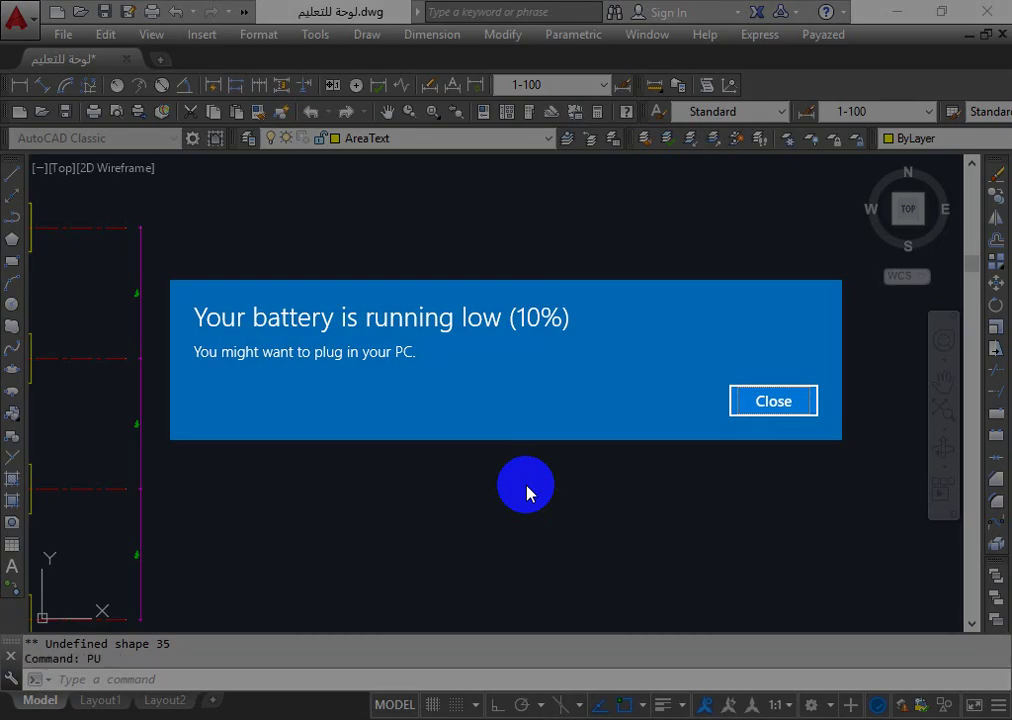
click(778, 412)
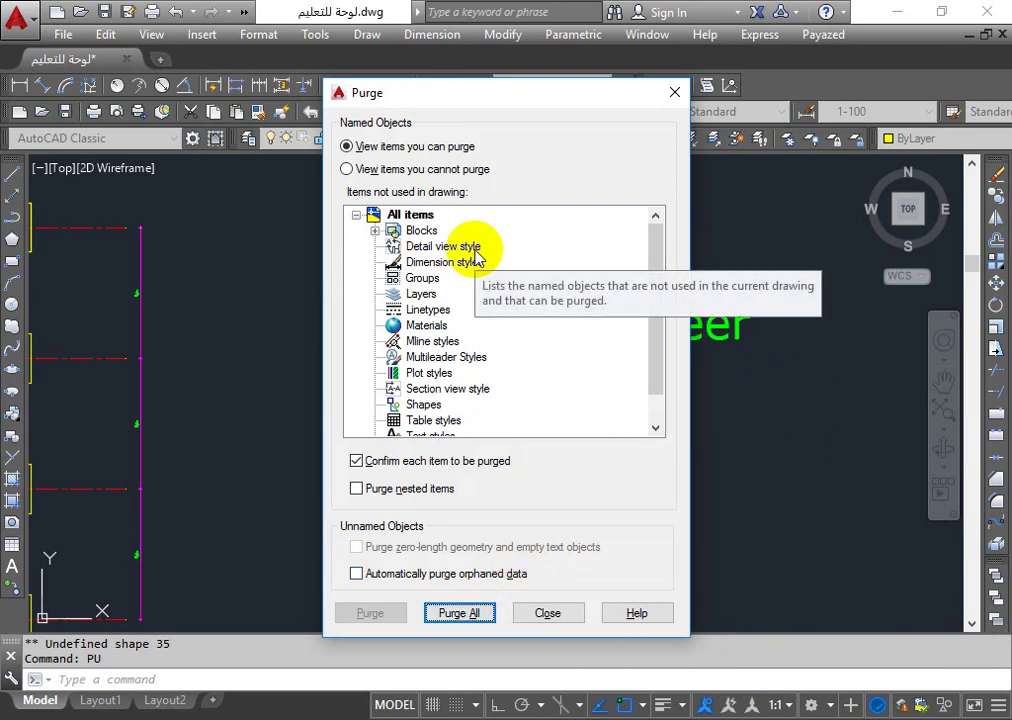
click(474, 616)
click(445, 347)
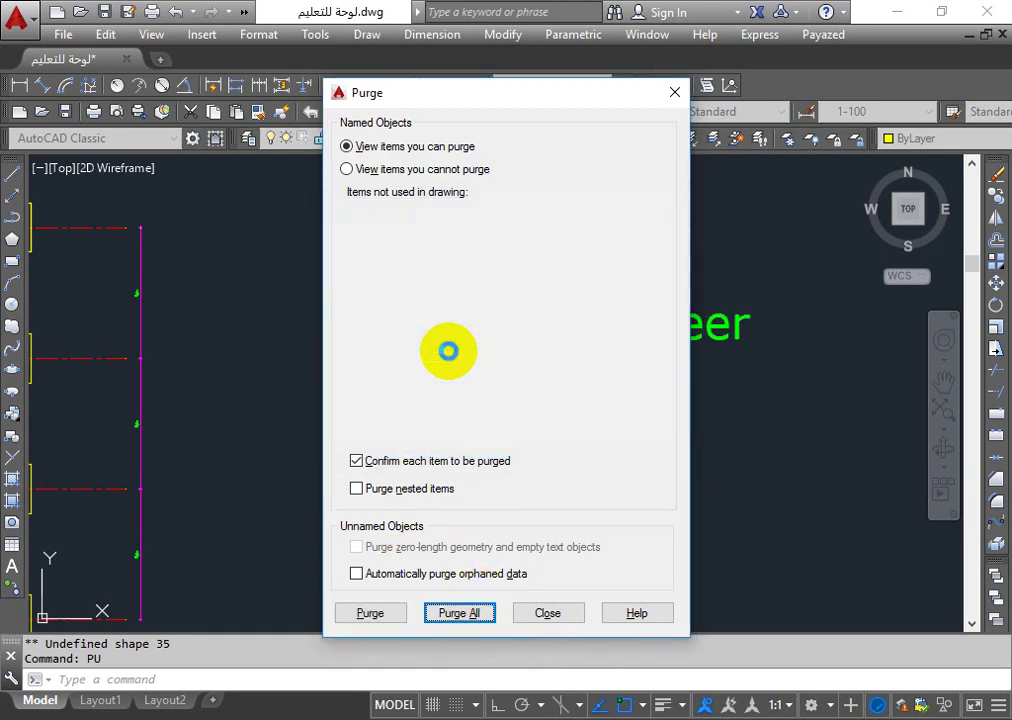
click(548, 613)
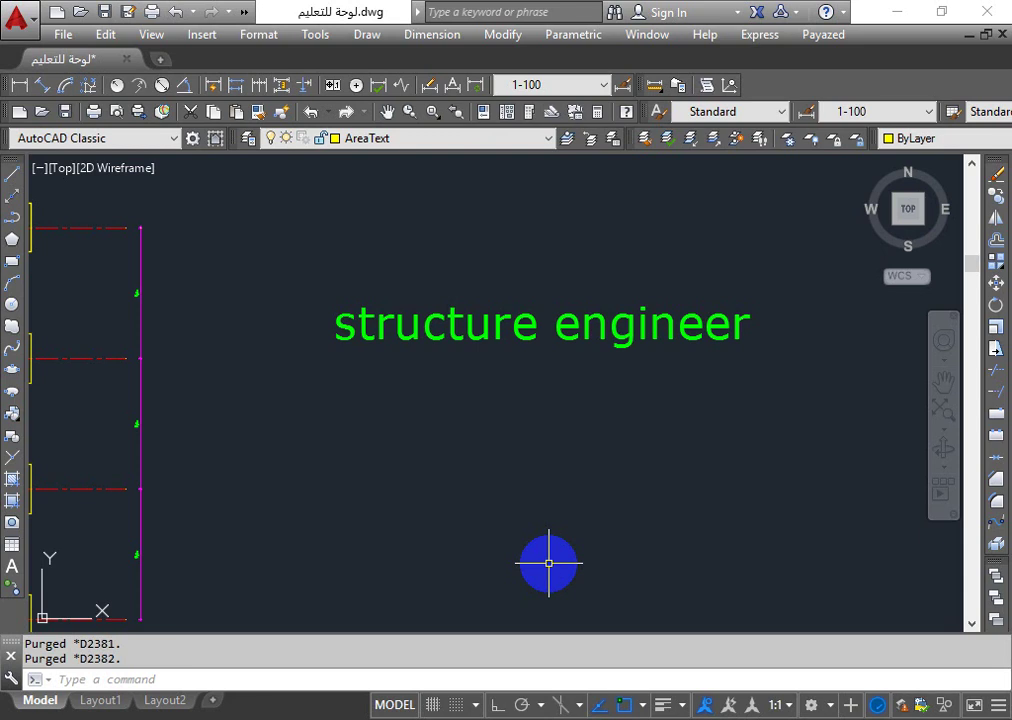
text(ov)
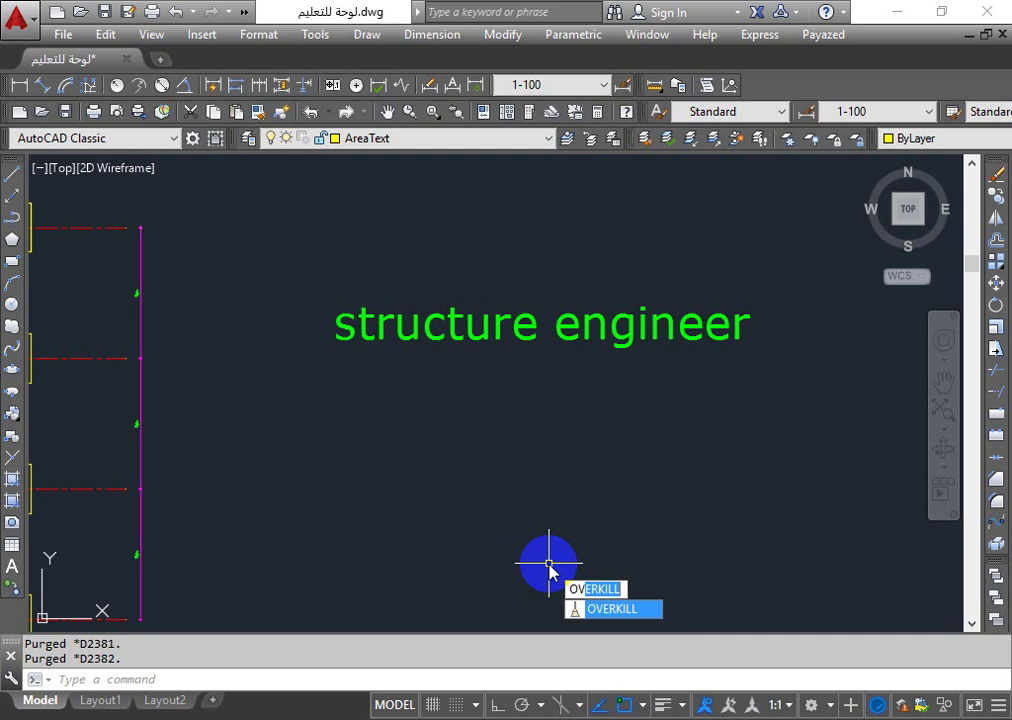
key(Return)
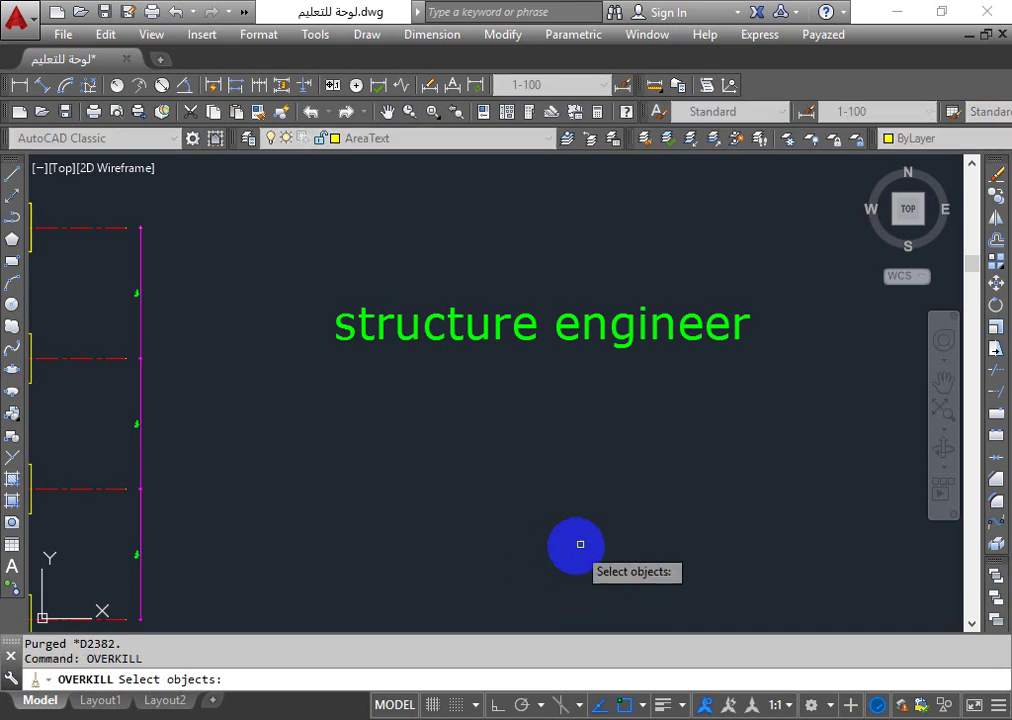
scroll(578, 542, down, 3)
scroll(578, 542, down, 3)
click(506, 434)
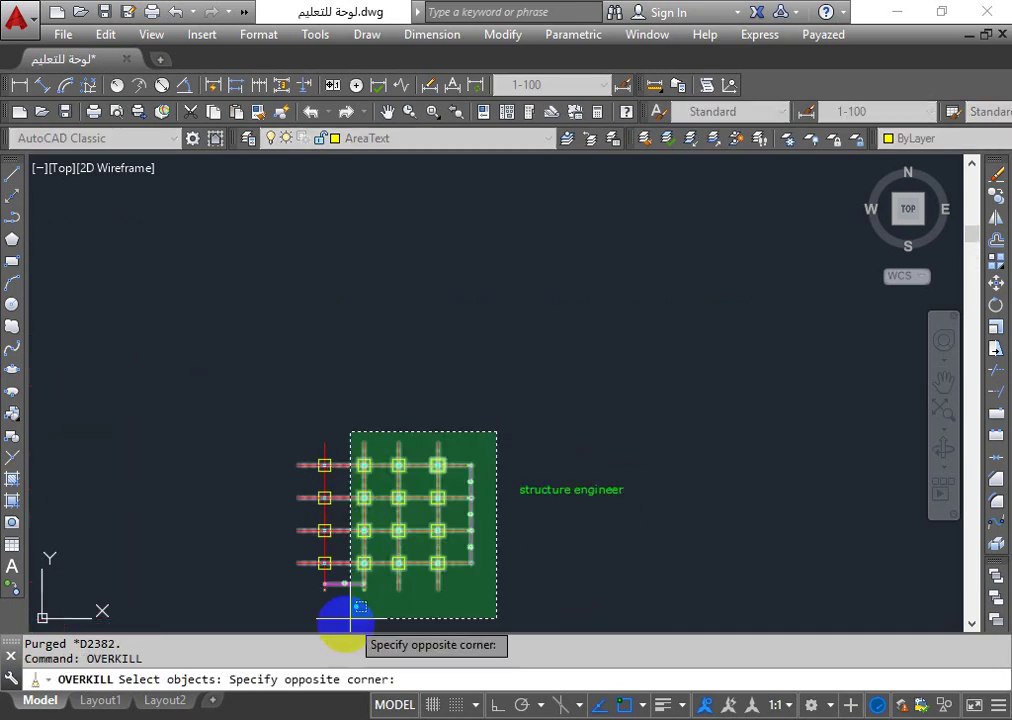
click(274, 604)
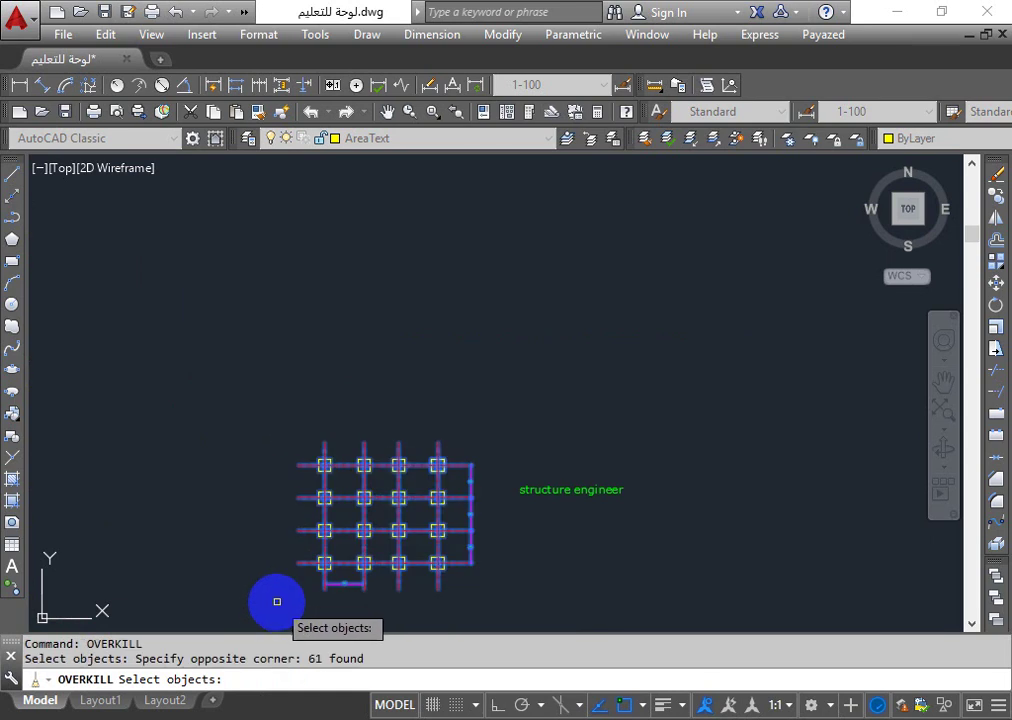
key(Return)
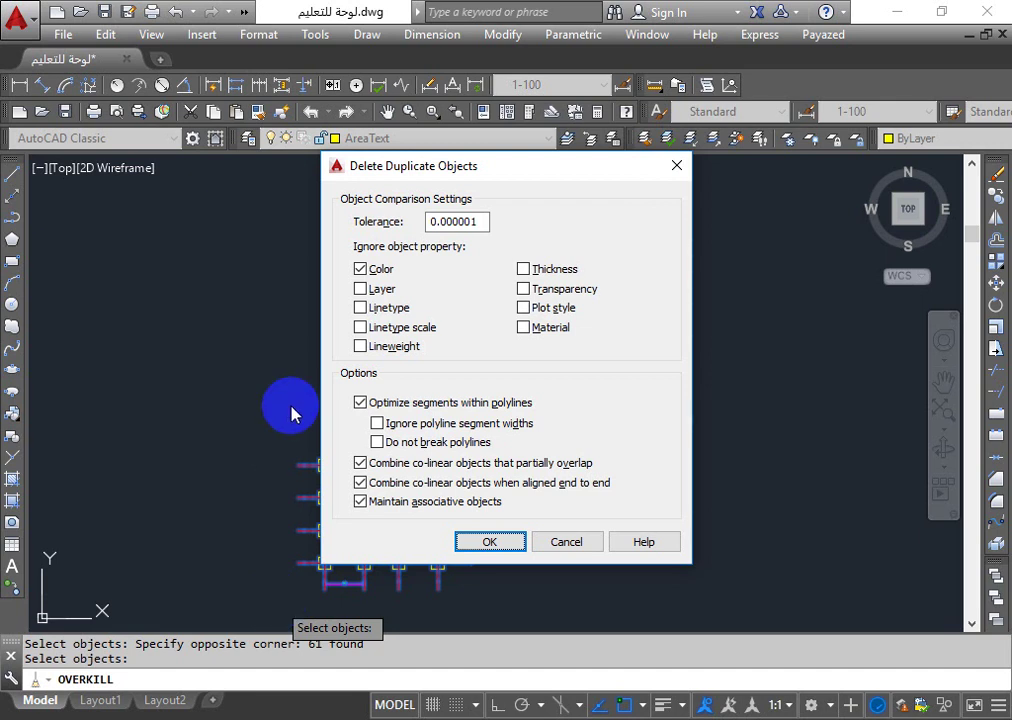
click(576, 542)
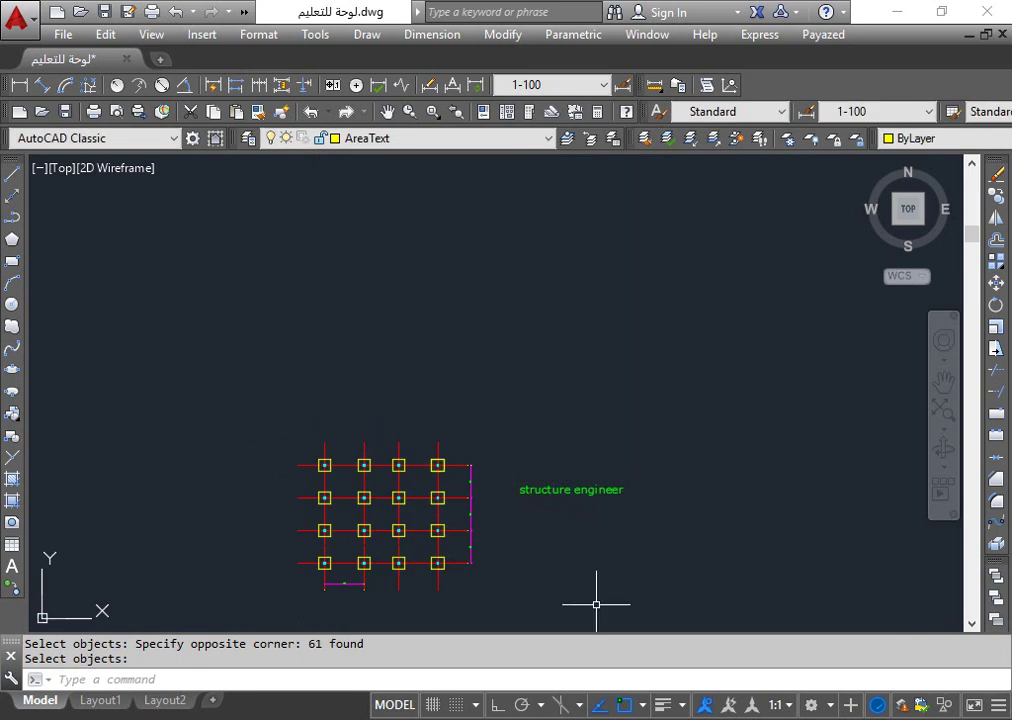
key(alt+Tab)
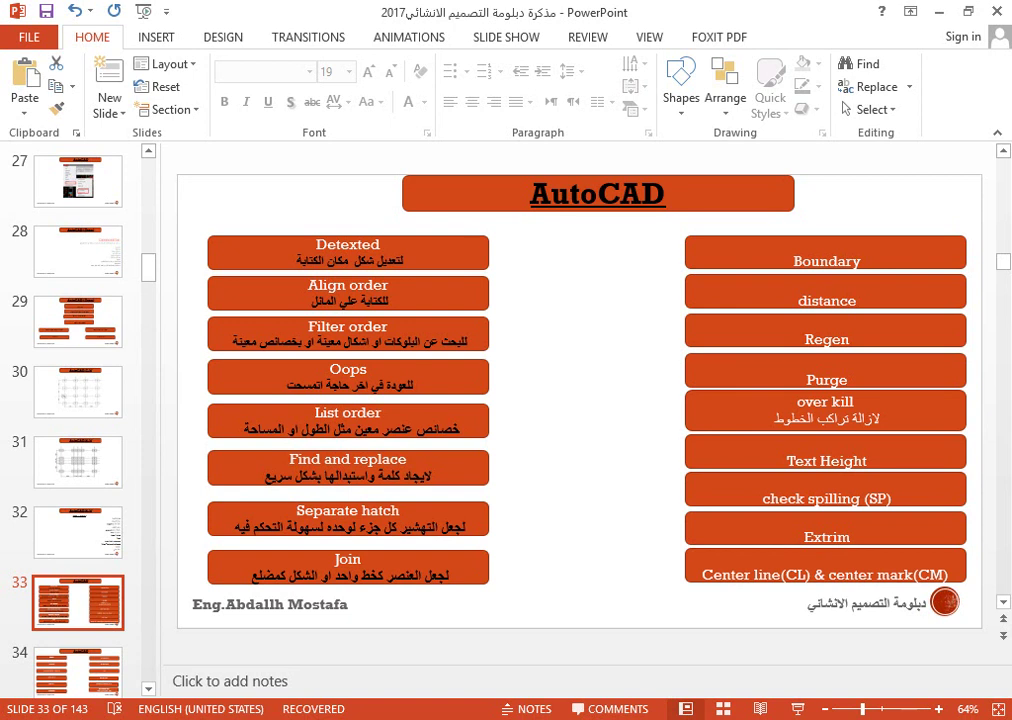
key(alt+Tab)
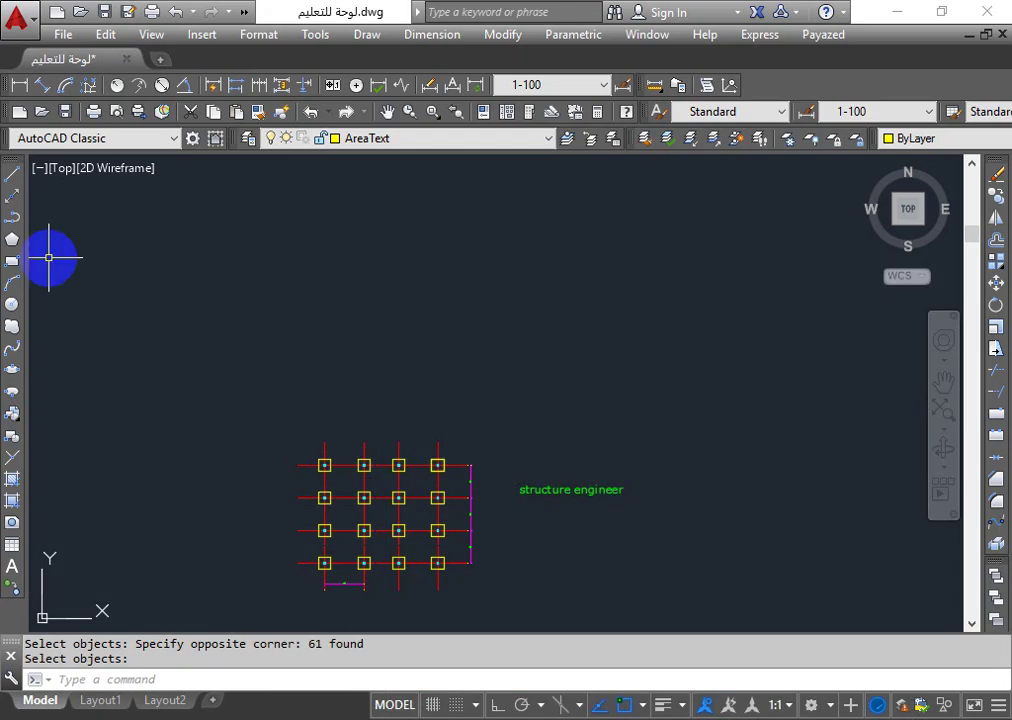
click(12, 178)
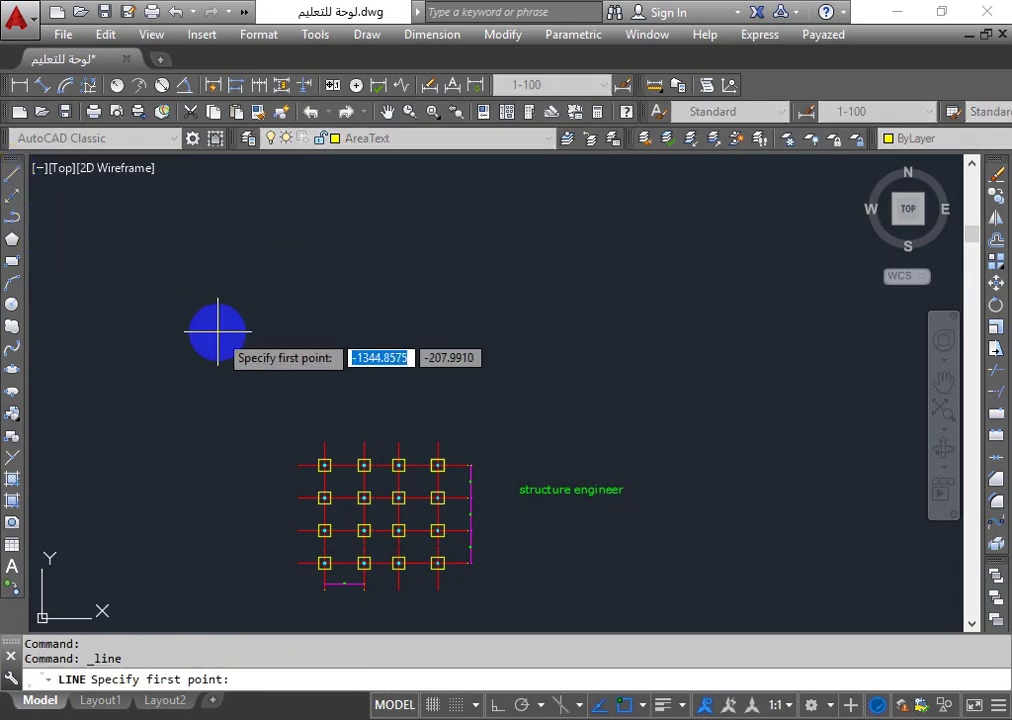
click(190, 352)
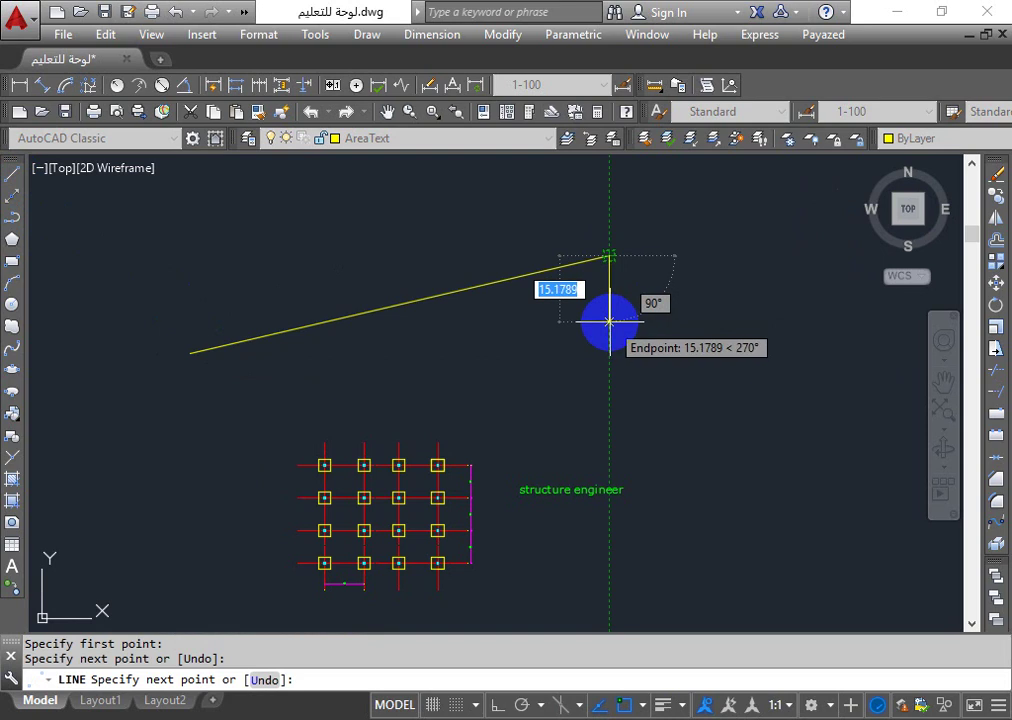
key(ctrl+z)
click(290, 316)
click(375, 386)
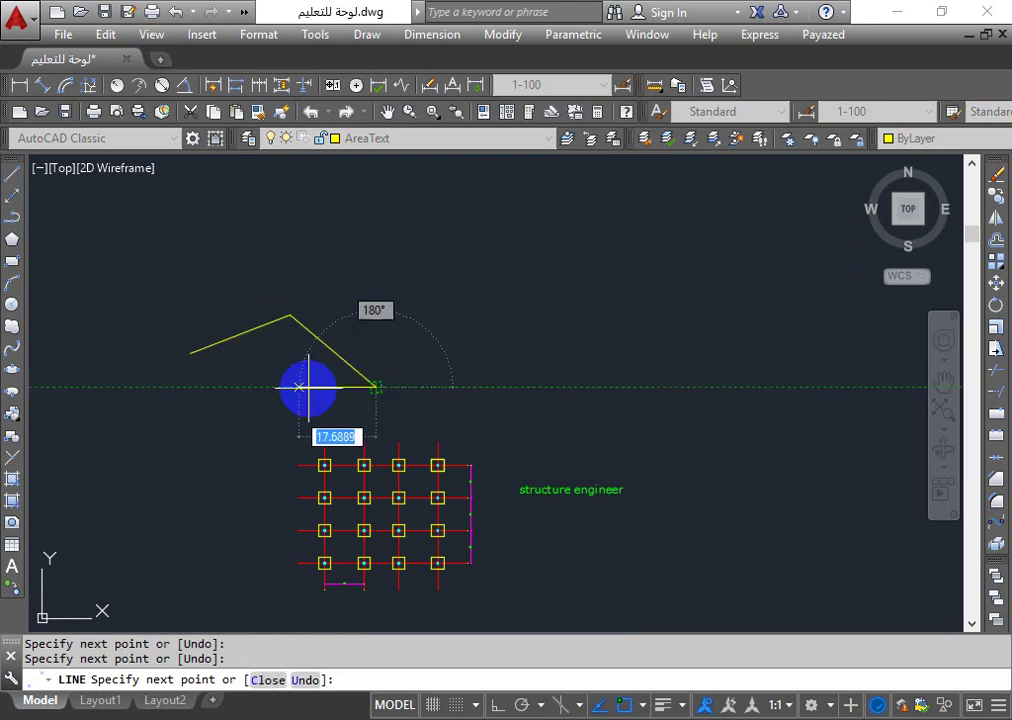
click(267, 679)
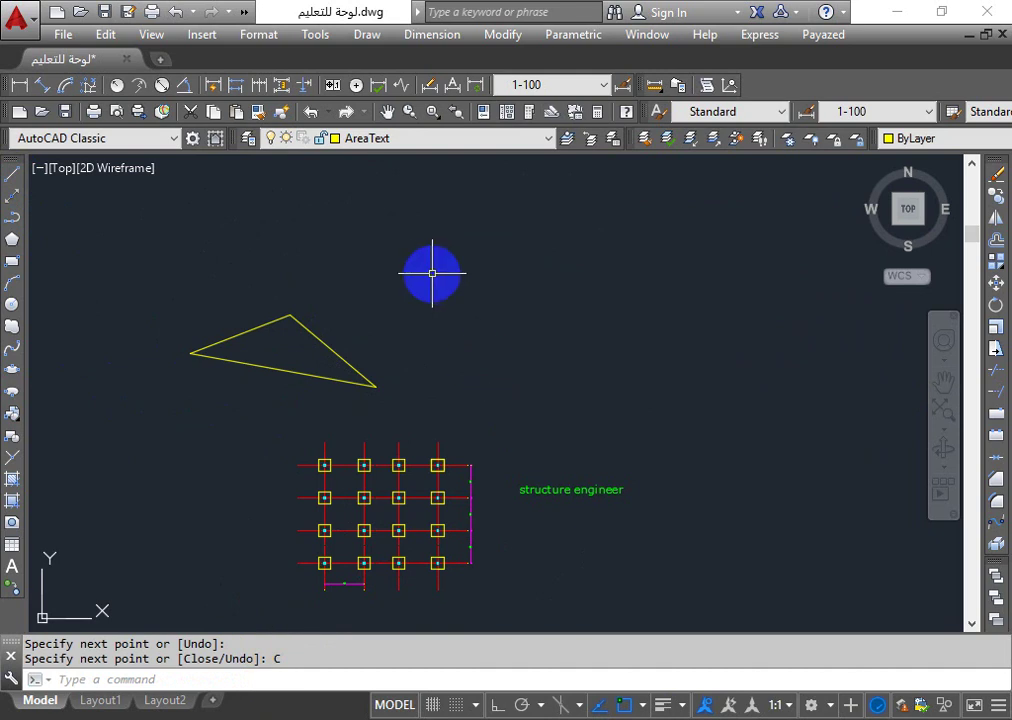
click(431, 273)
click(191, 398)
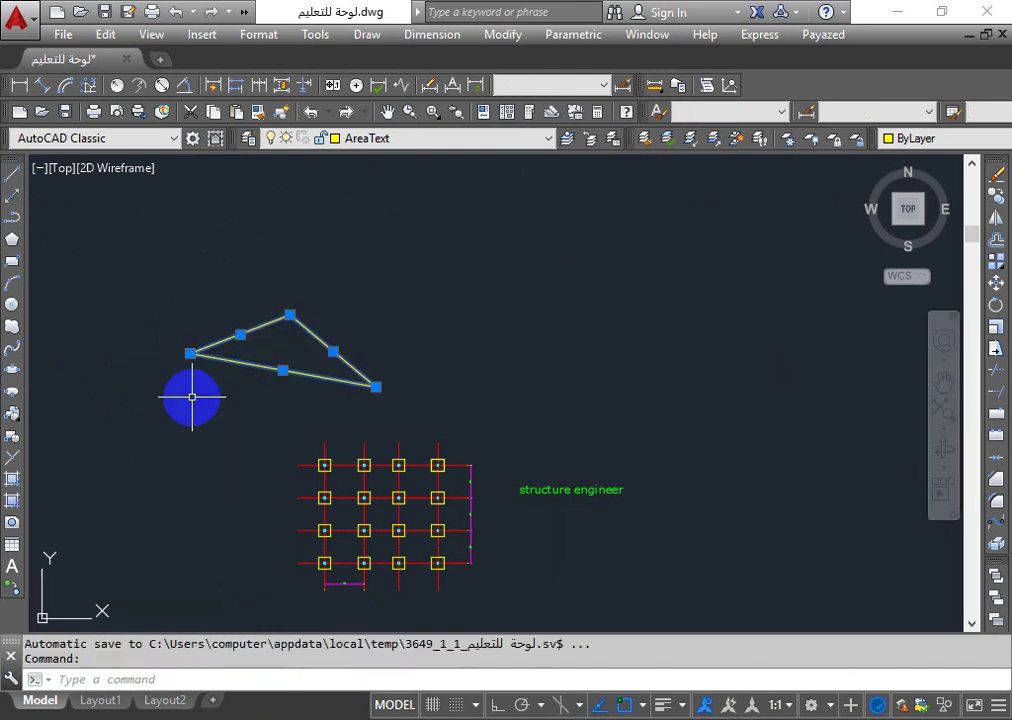
key(Escape)
click(323, 344)
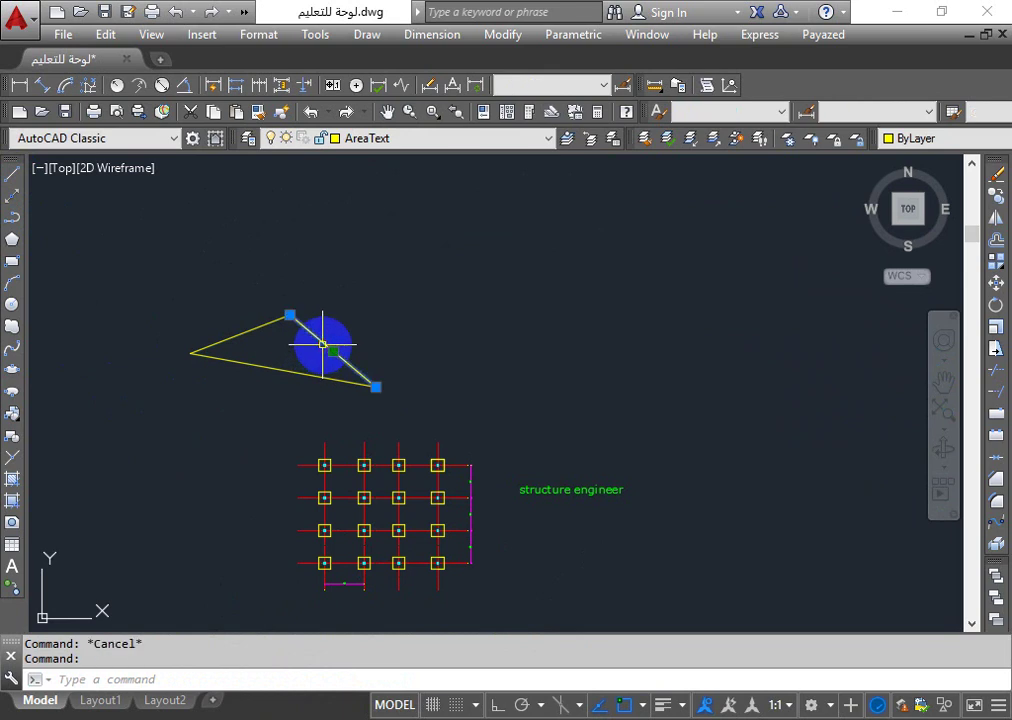
key(Escape)
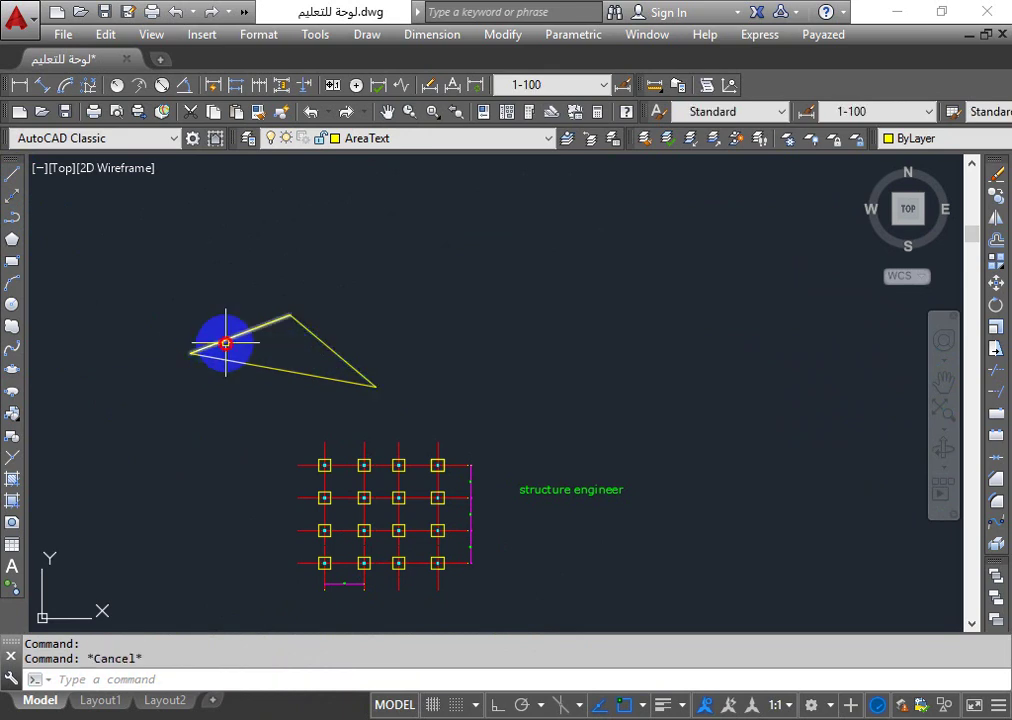
click(228, 340)
key(Escape)
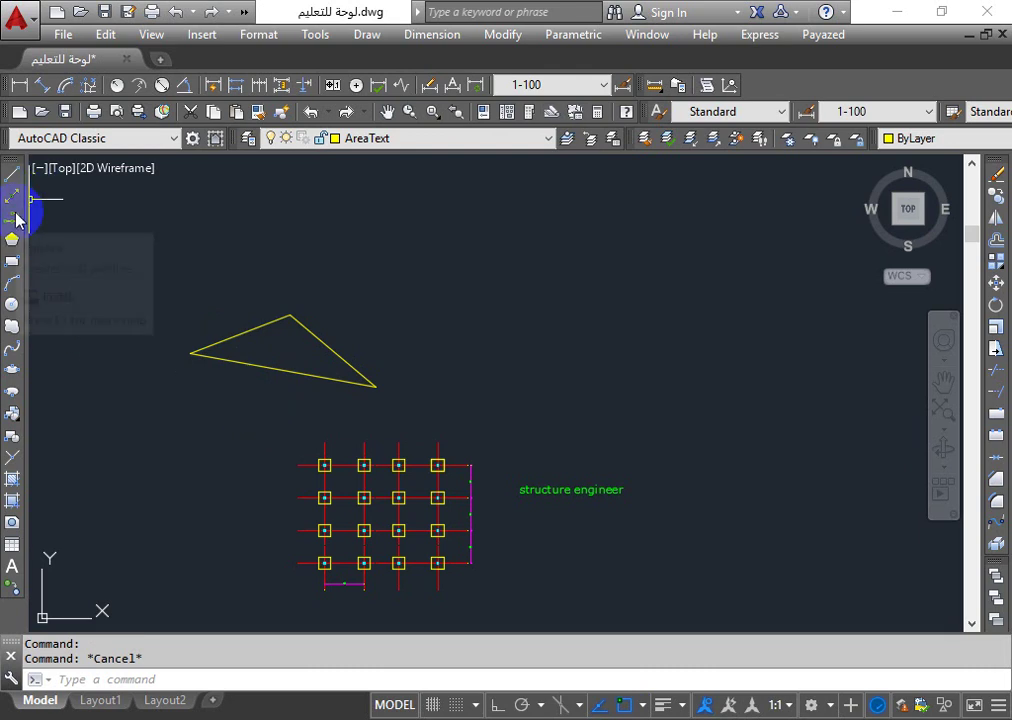
- Draw a closed three-corner polyline triangle to the upper right of the first triangle
click(12, 216)
click(462, 278)
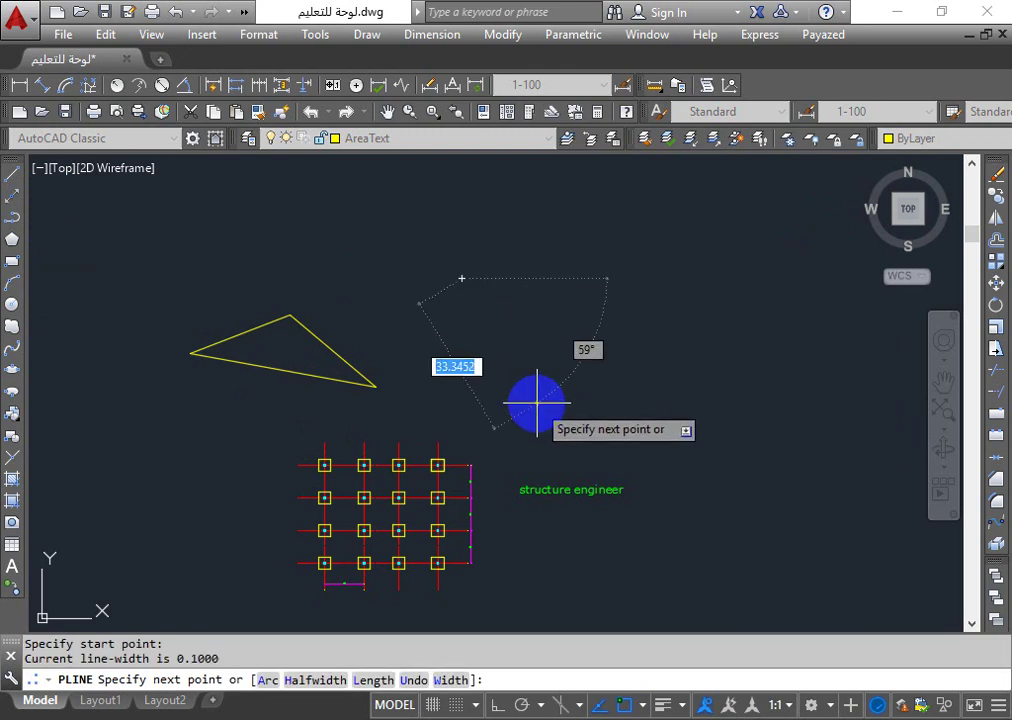
click(609, 333)
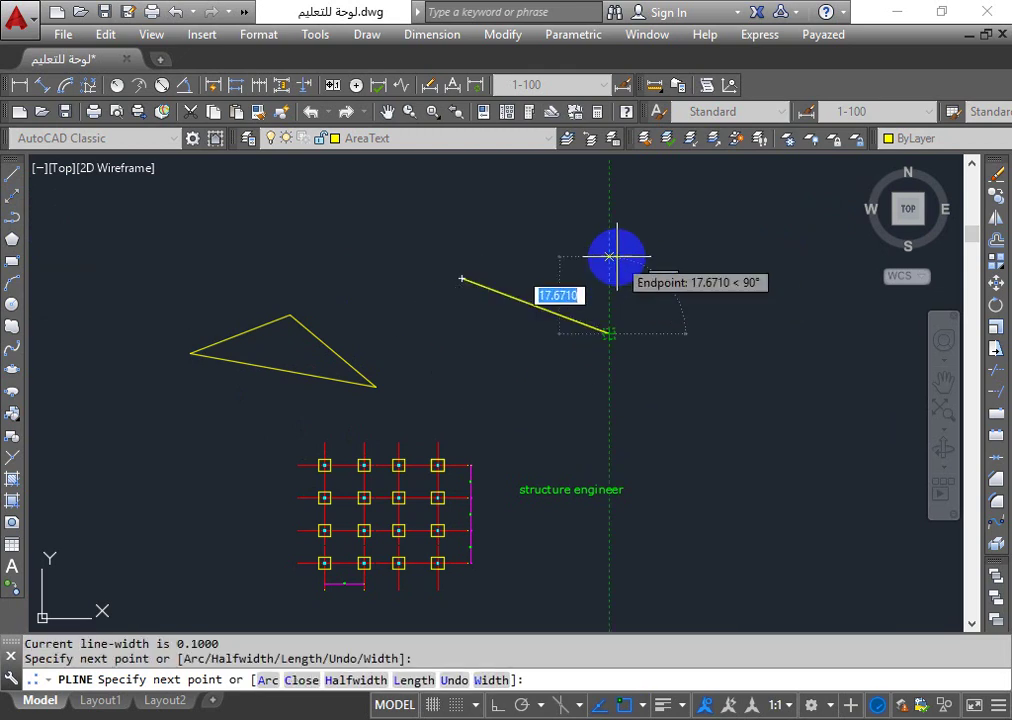
click(609, 258)
click(462, 278)
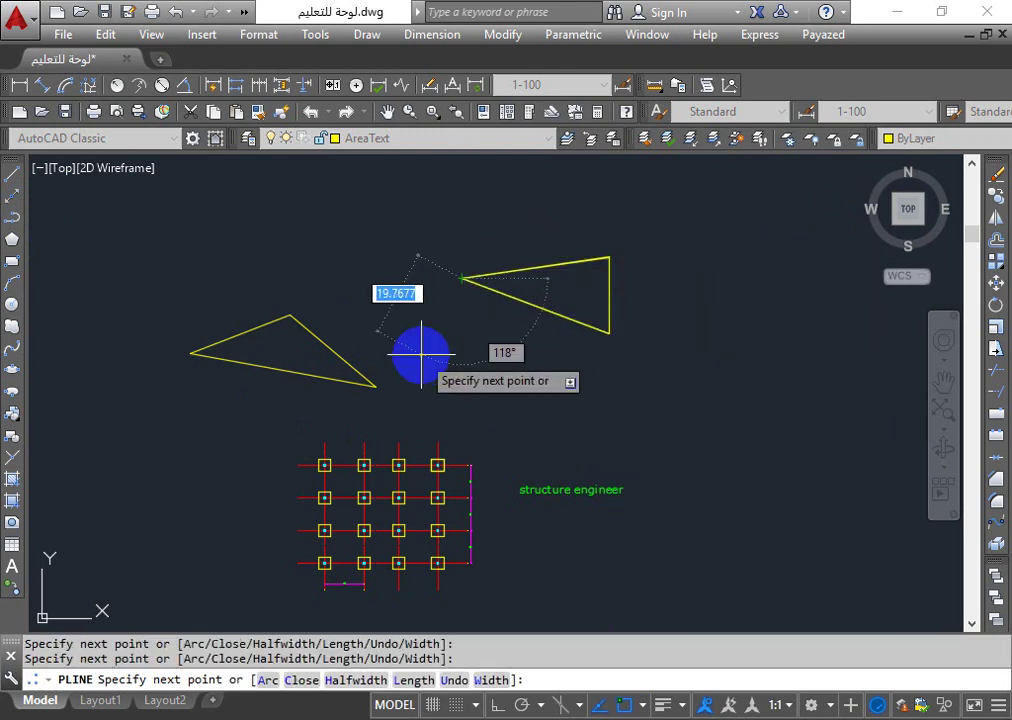
key(Escape)
- Window-select the new, right and left triangles in turn to compare how they select
click(642, 287)
click(566, 332)
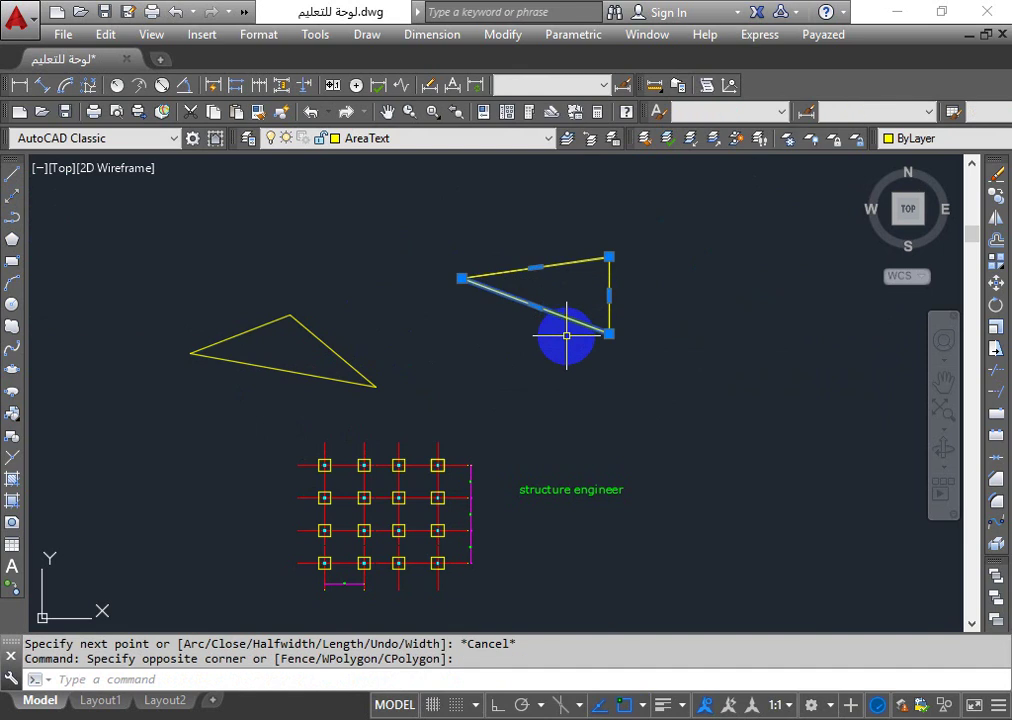
key(Escape)
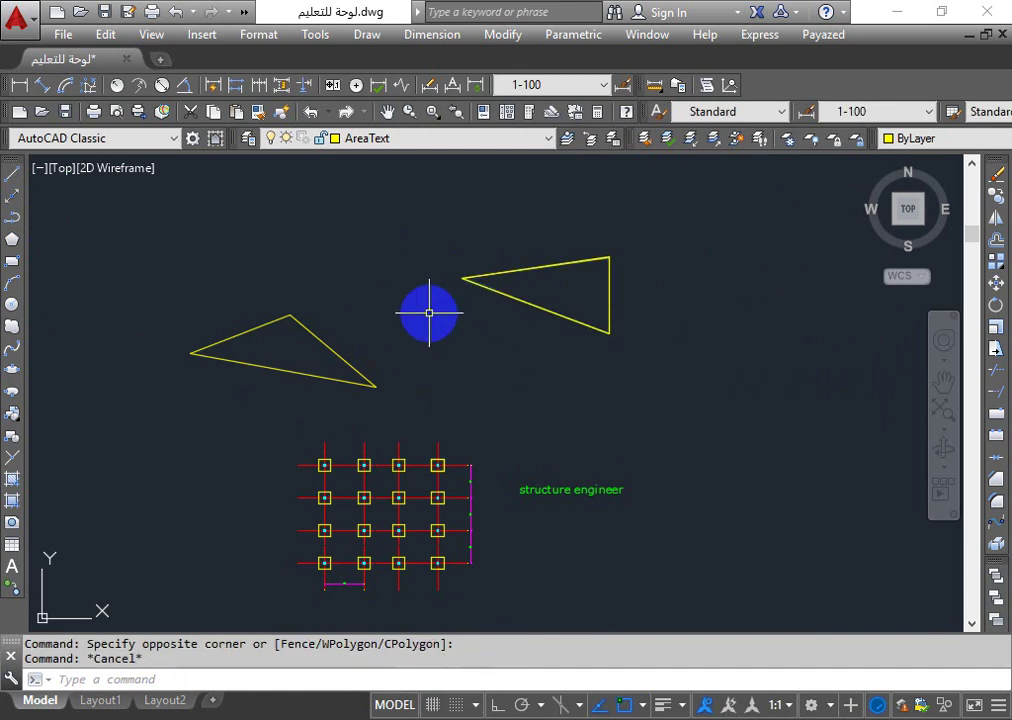
click(705, 198)
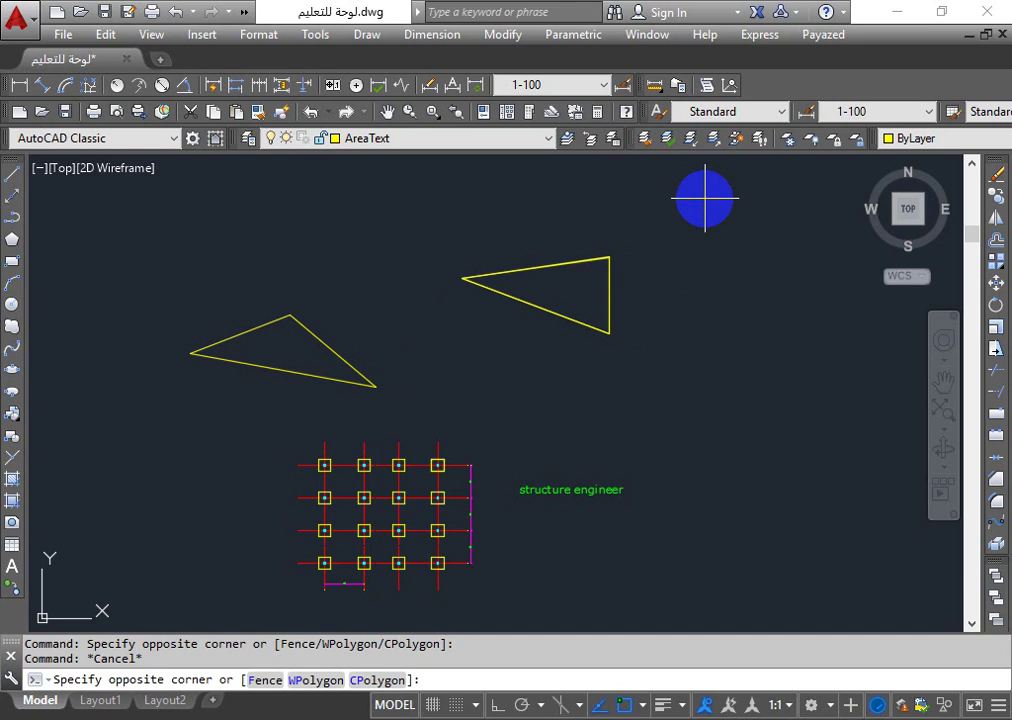
click(582, 357)
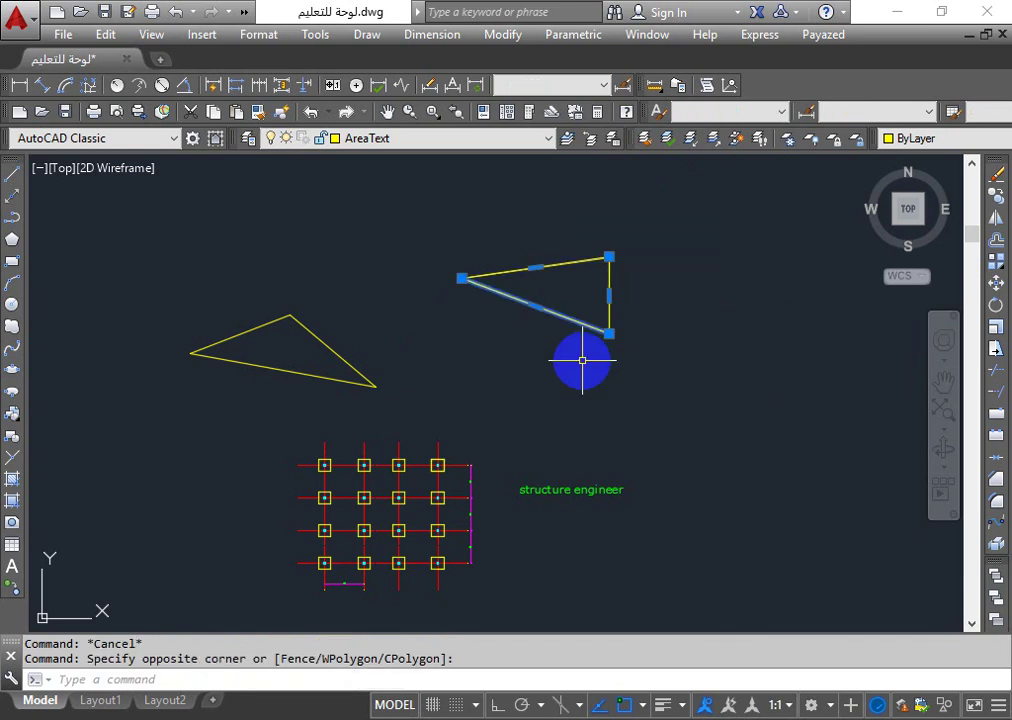
key(Escape)
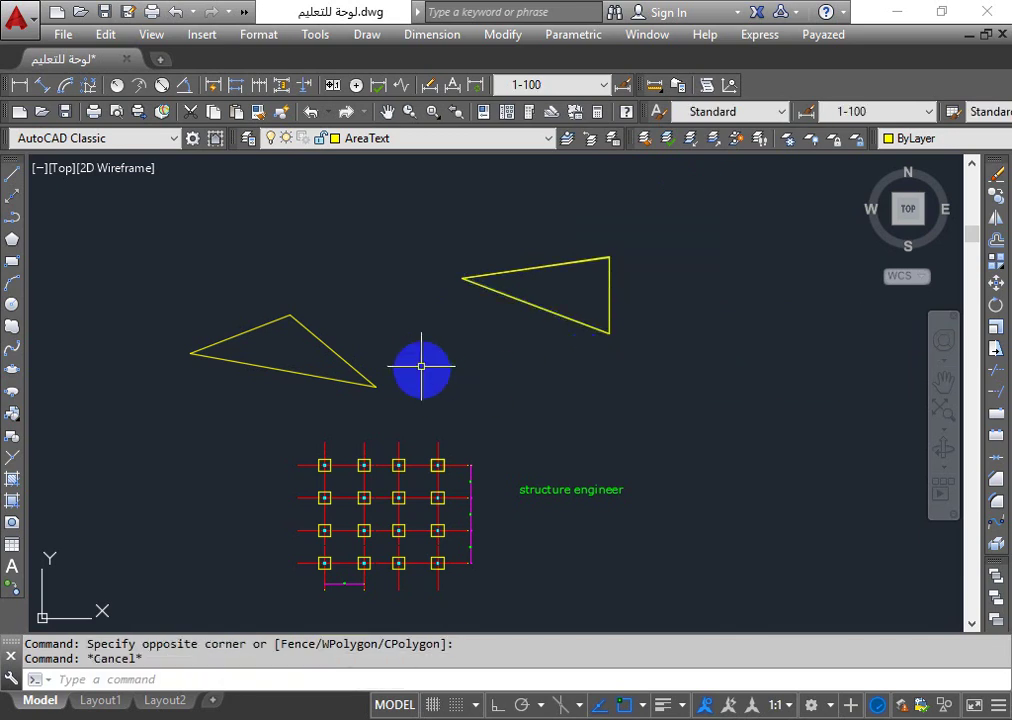
click(420, 342)
click(328, 410)
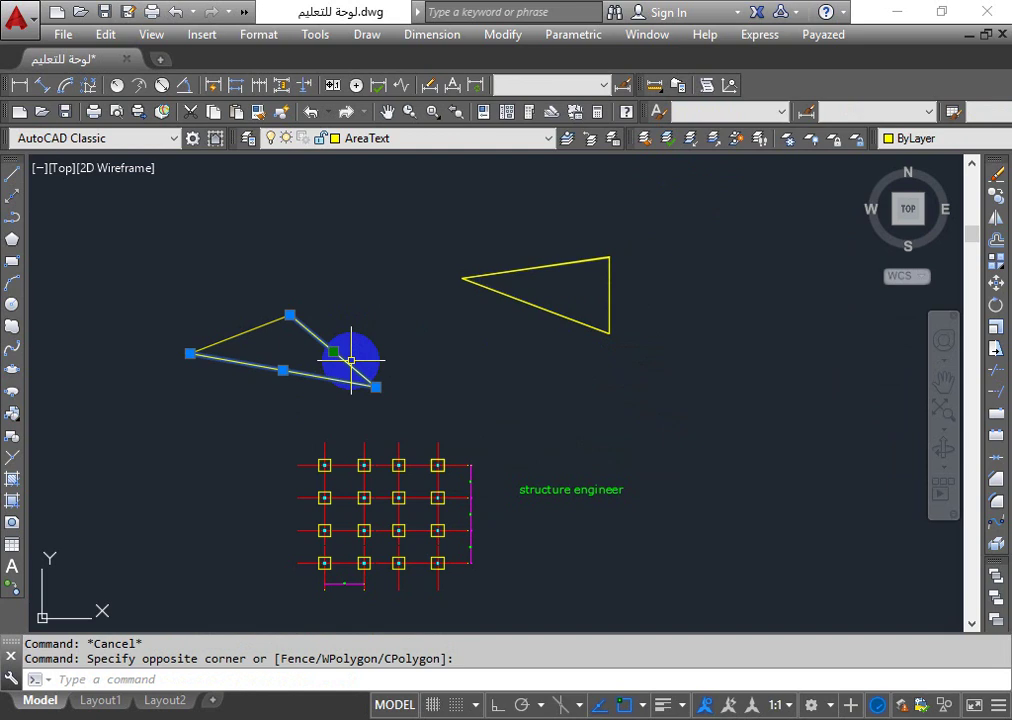
key(Escape)
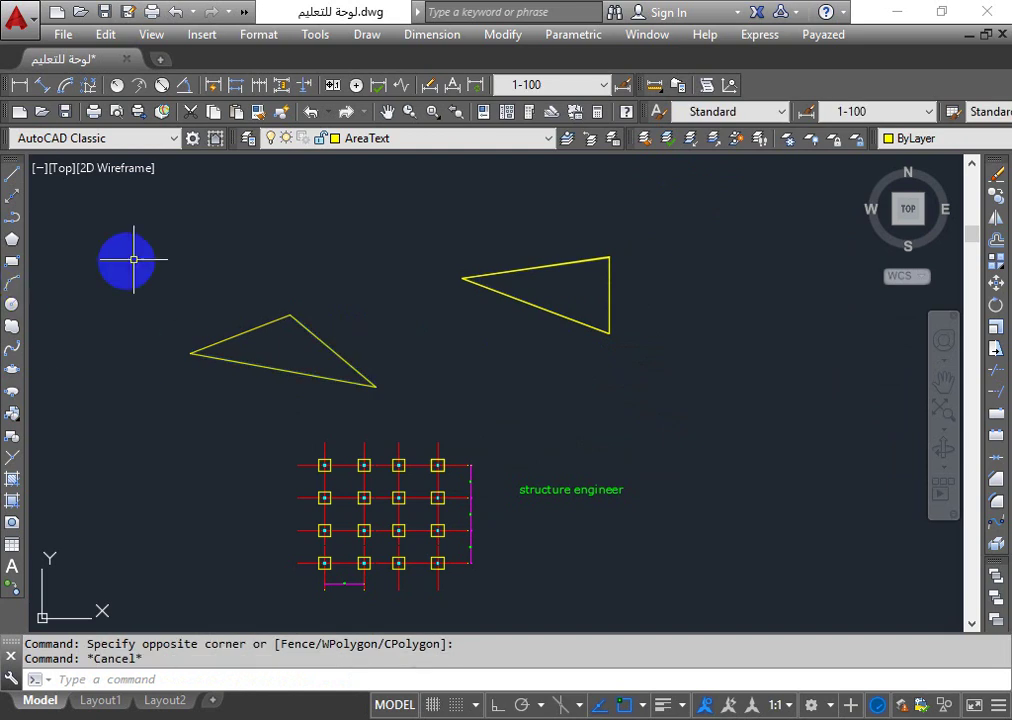
- Window-select the whole right triangle again to show it is a single object
click(500, 345)
click(441, 230)
click(531, 339)
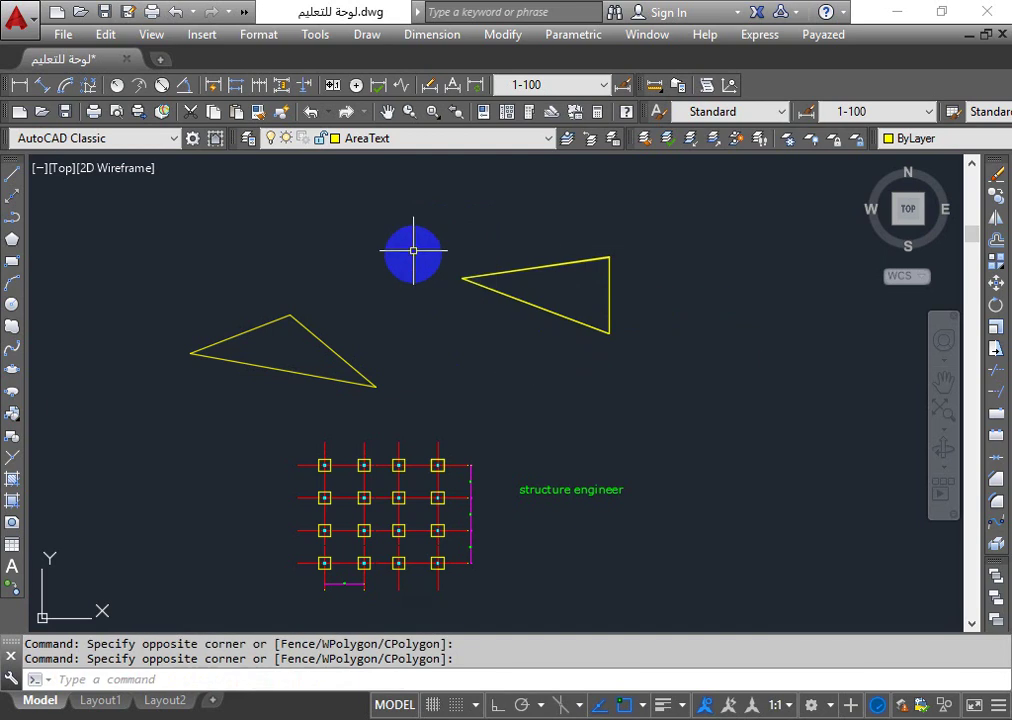
click(413, 241)
click(480, 328)
click(441, 194)
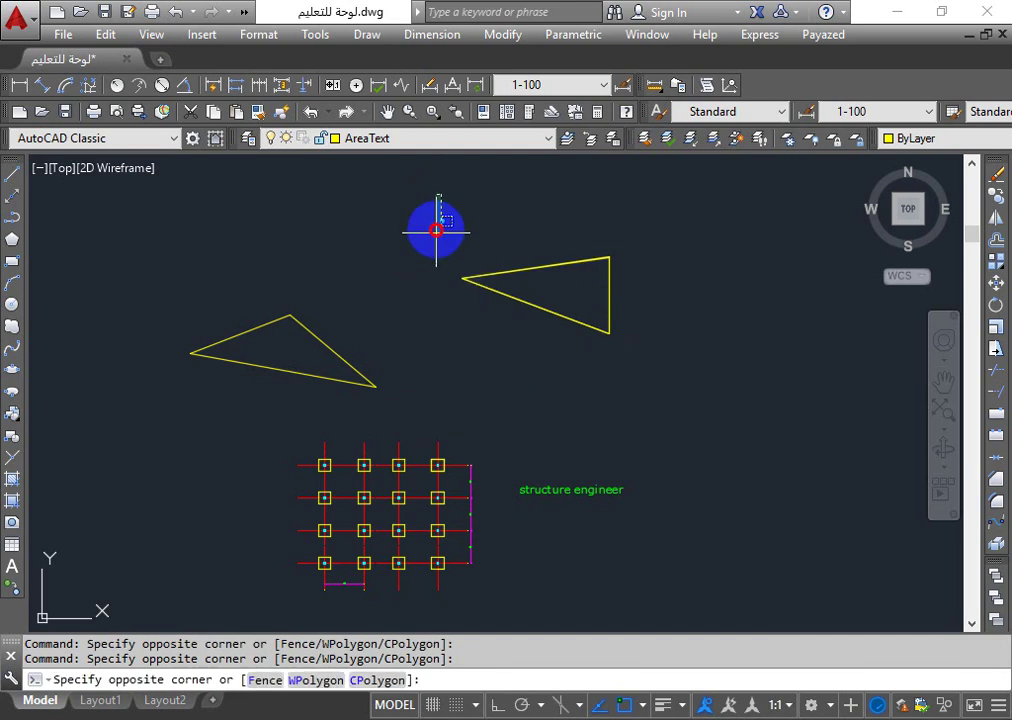
click(653, 385)
key(Escape)
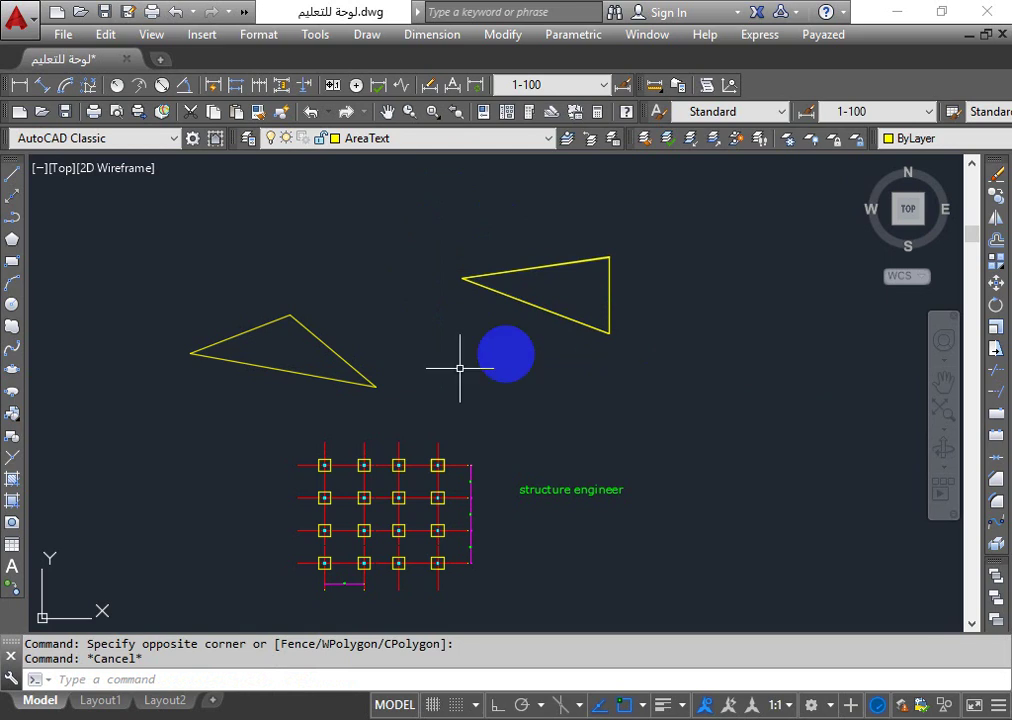
scroll(287, 361, up, 3)
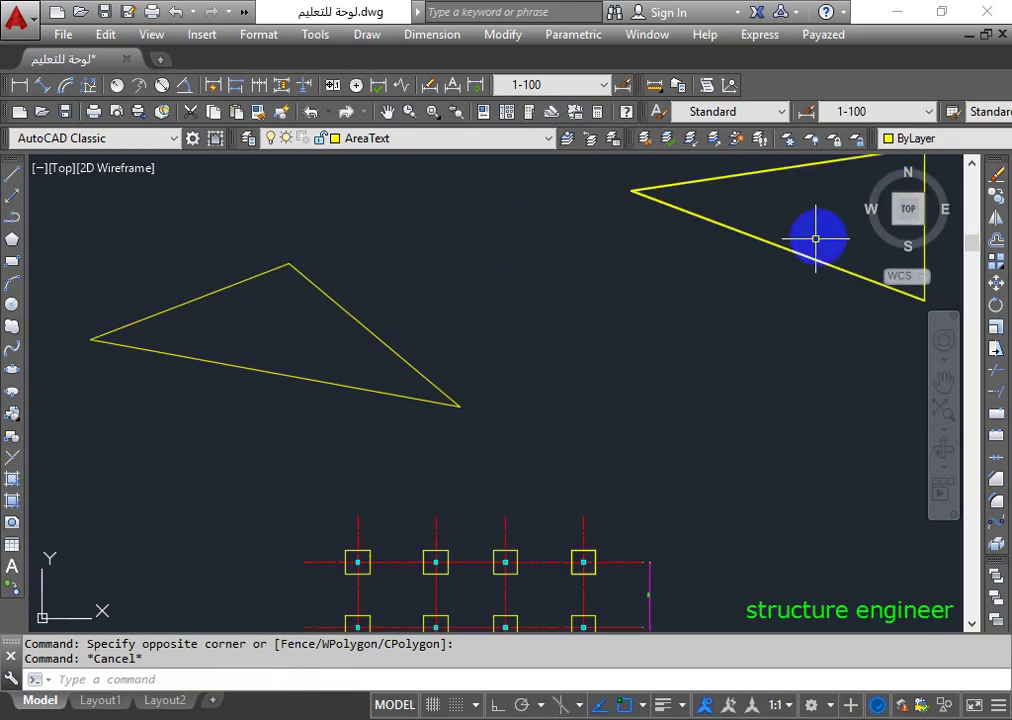
scroll(774, 270, down, 6)
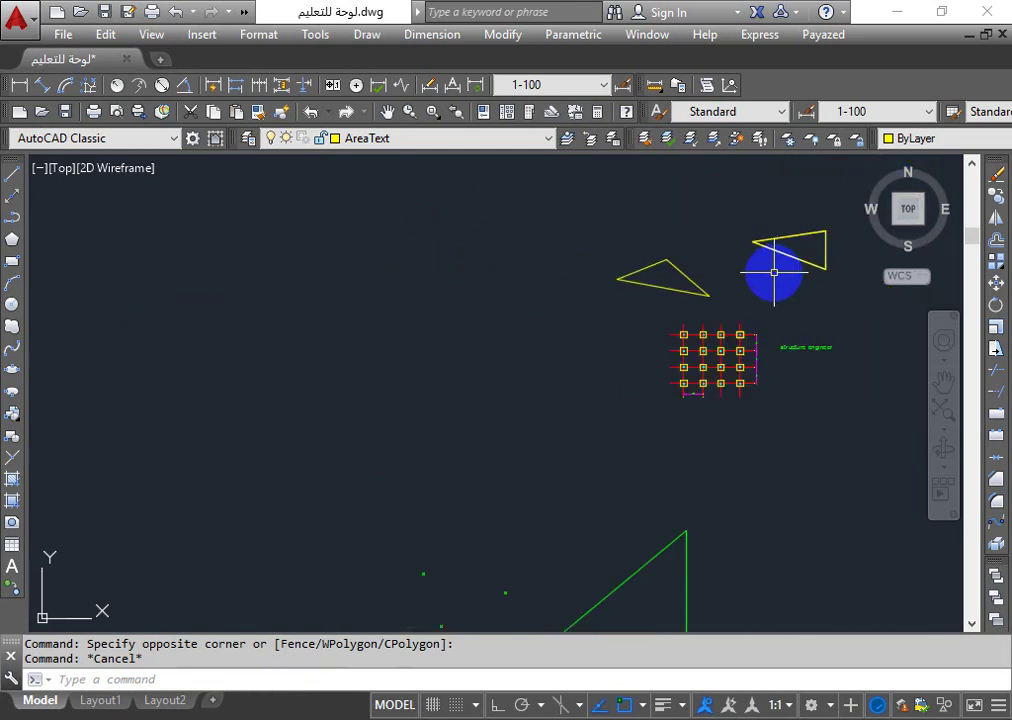
text(J)
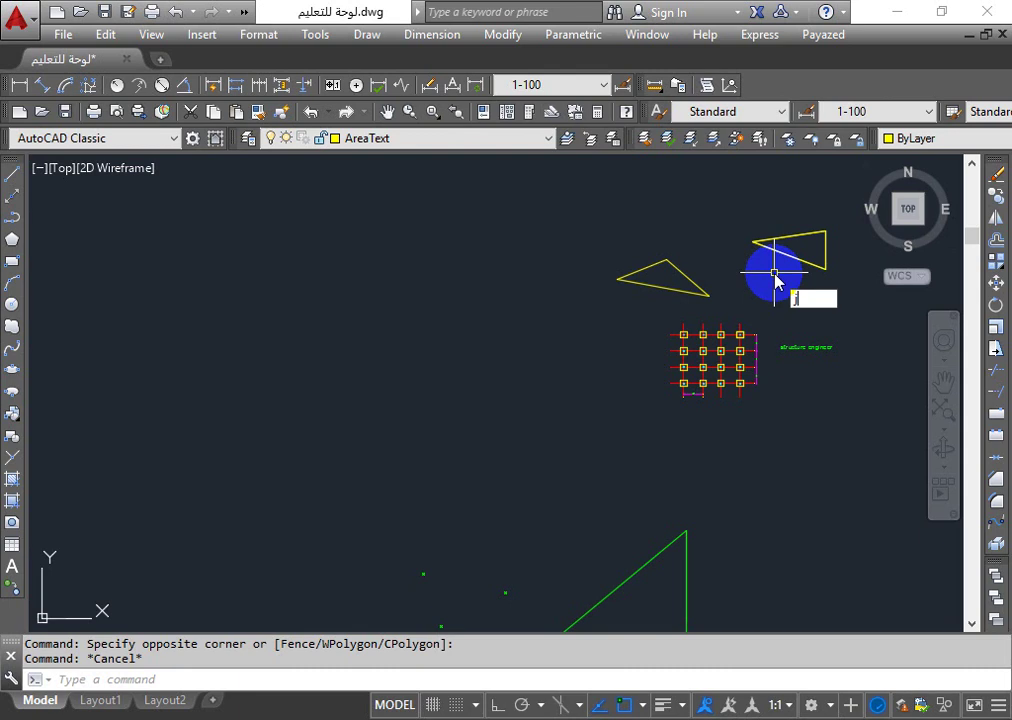
key(Return)
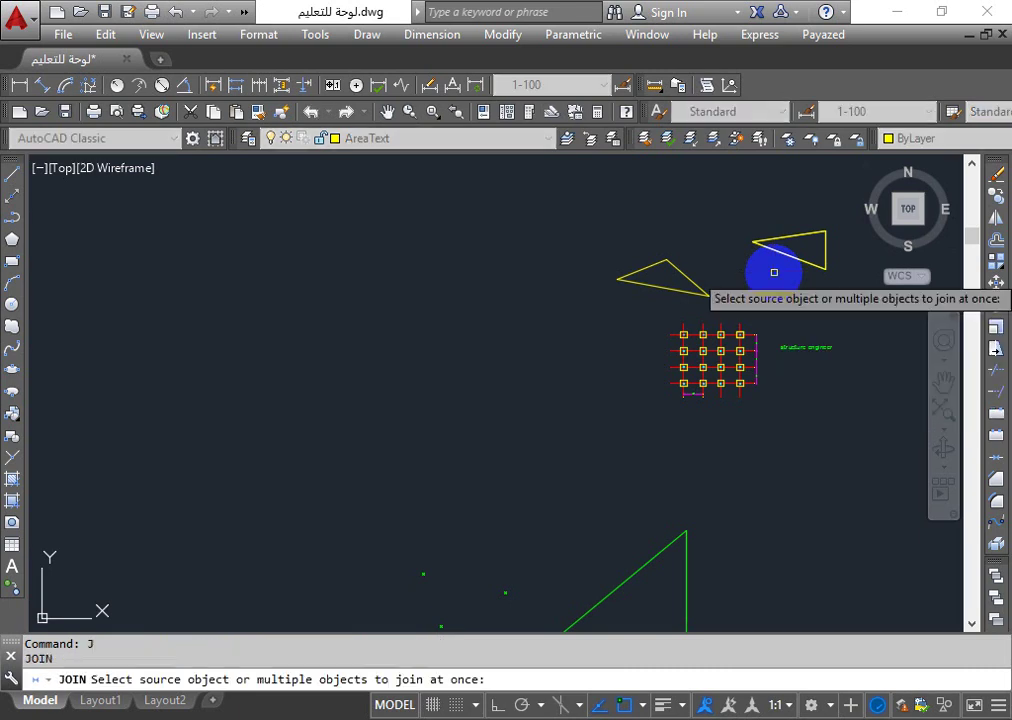
scroll(694, 271, up, 3)
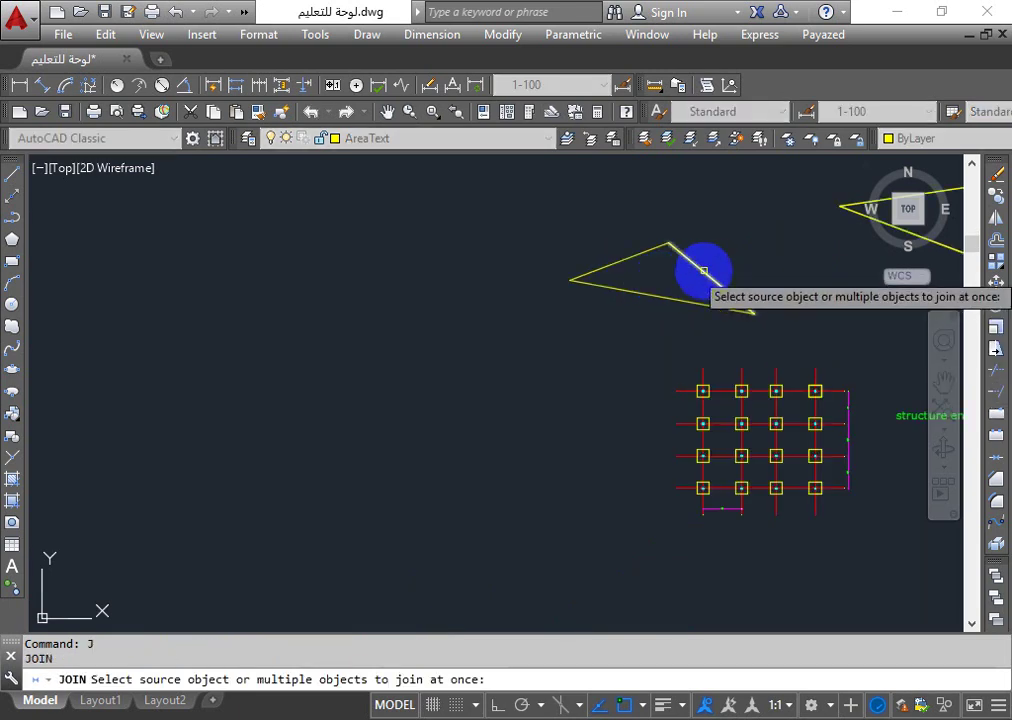
click(774, 221)
click(562, 323)
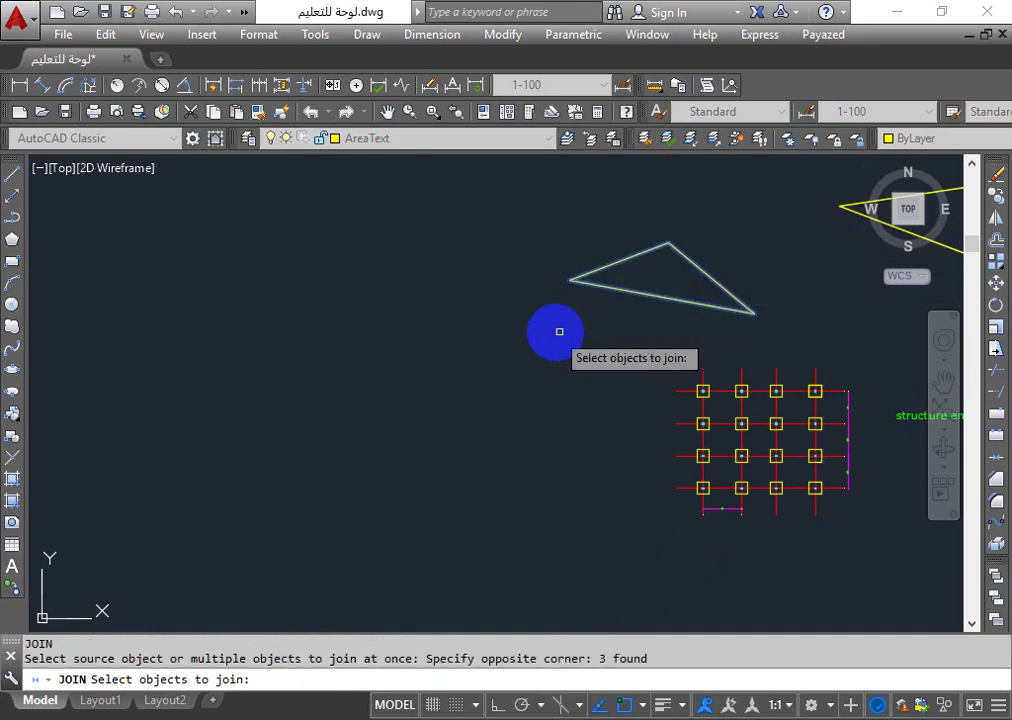
key(Return)
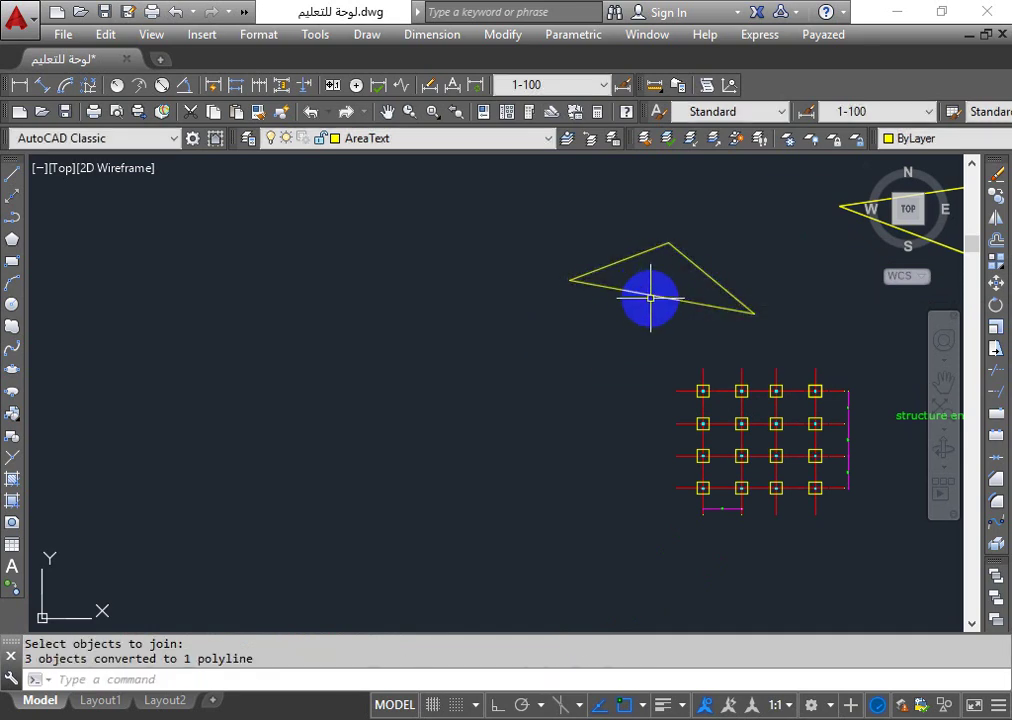
click(650, 294)
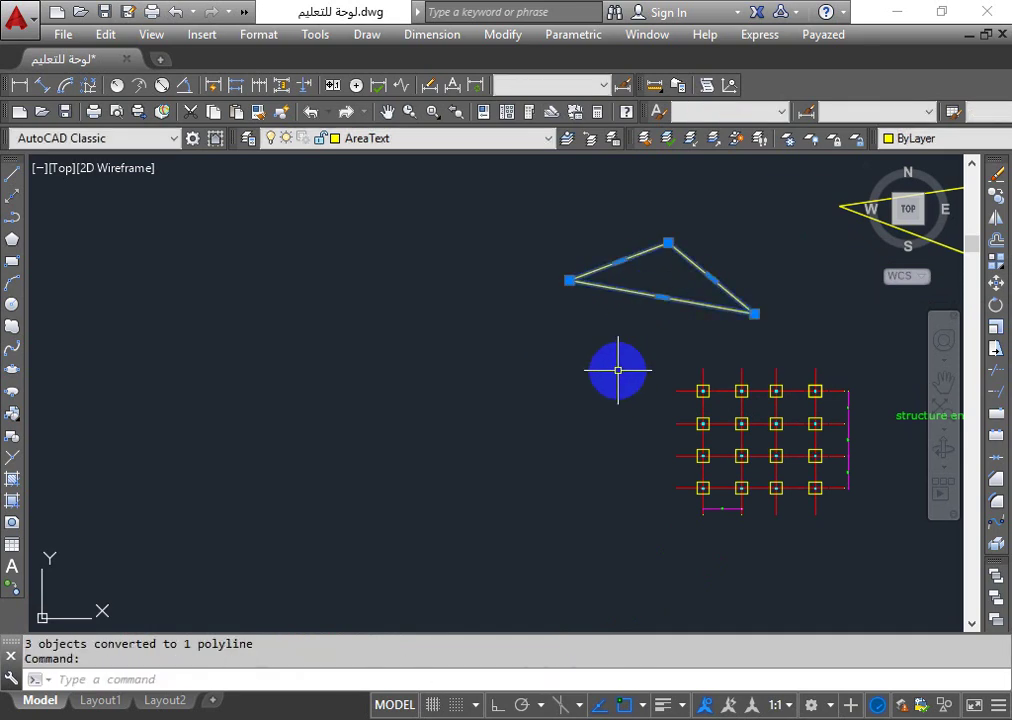
key(Escape)
key(ctrl+z)
scroll(620, 372, down, 3)
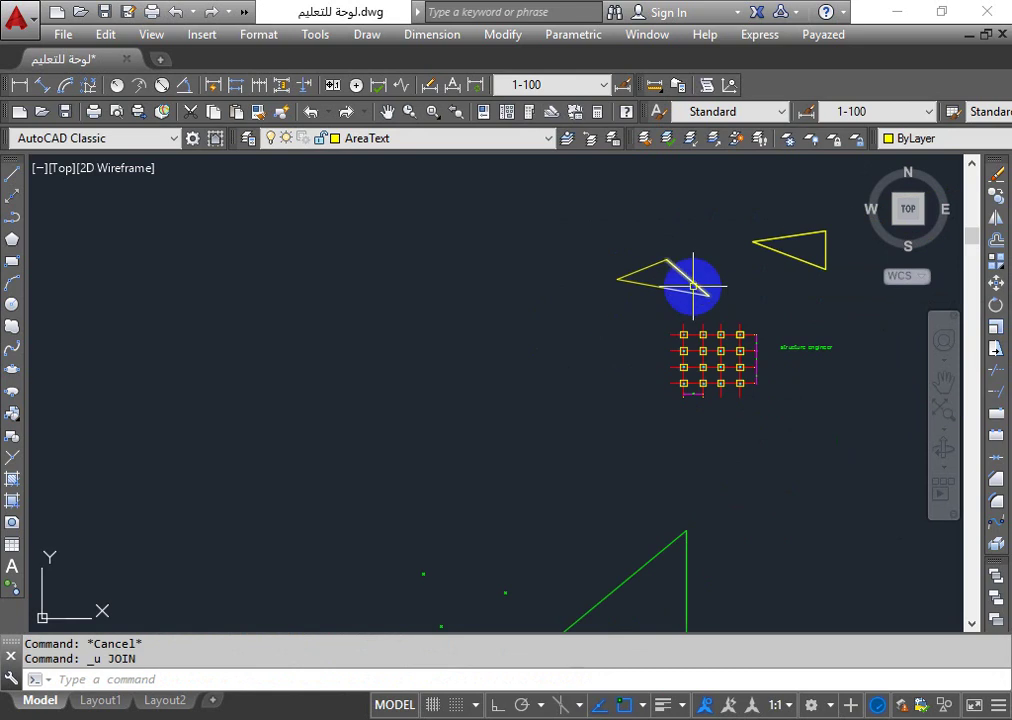
click(682, 287)
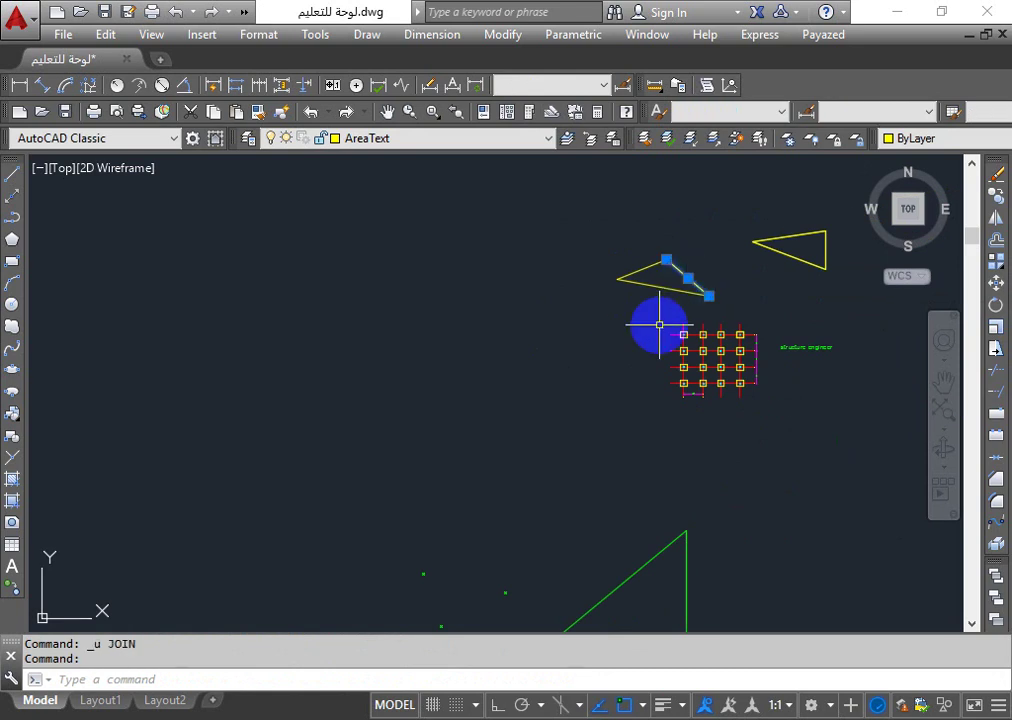
key(Escape)
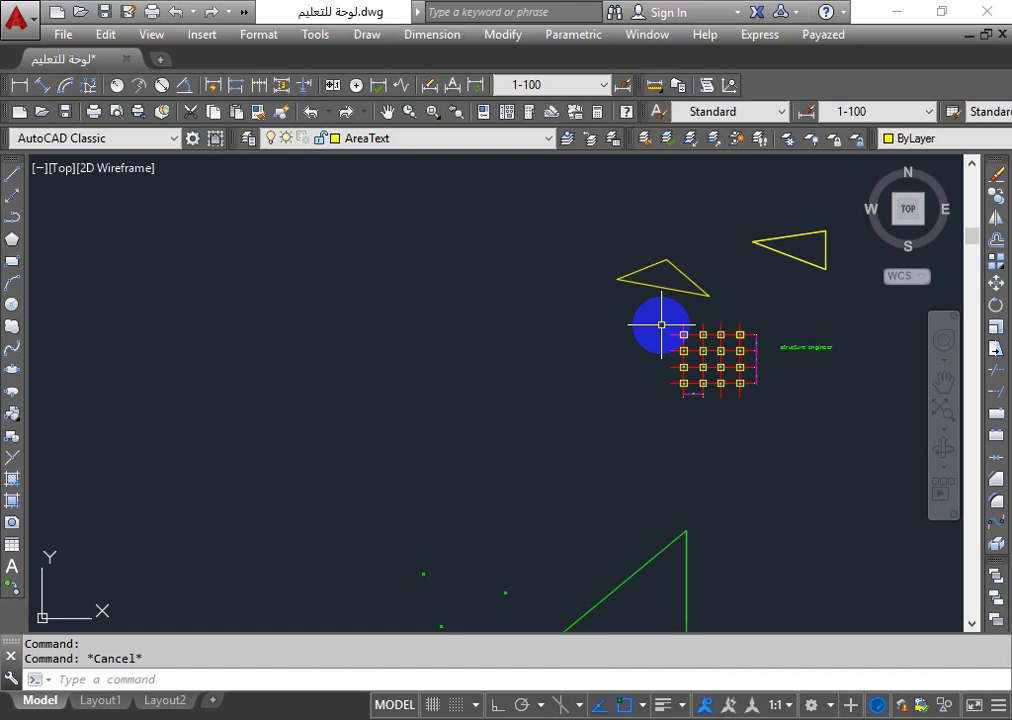
- Create a boundary polyline inside the yellow triangle with BO and Pick Points
text(B)
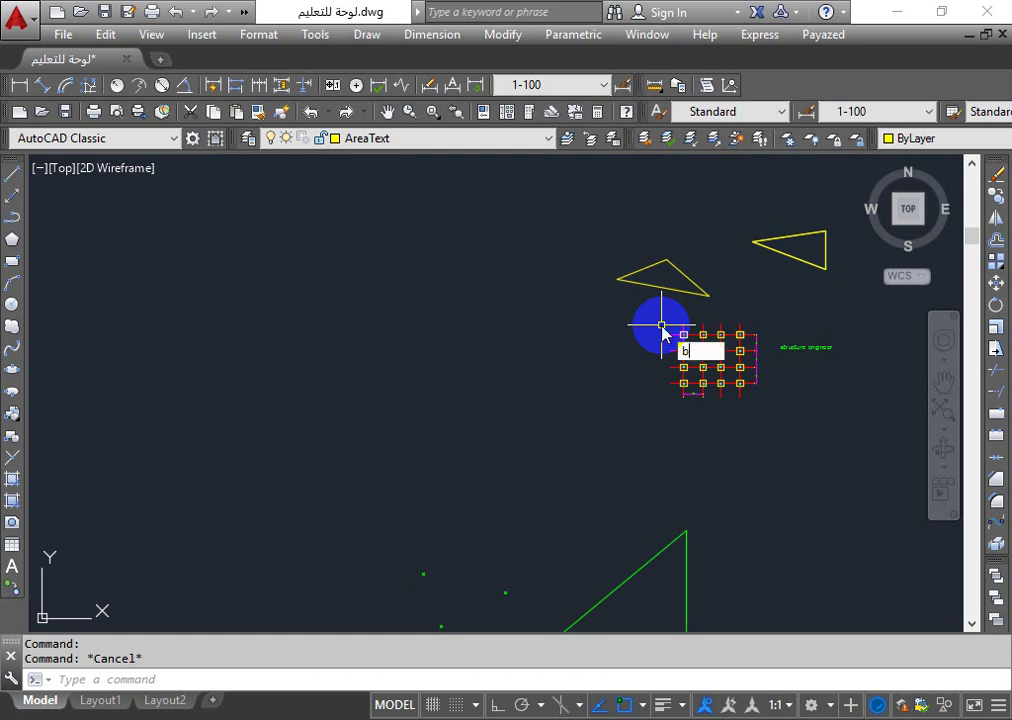
text(O)
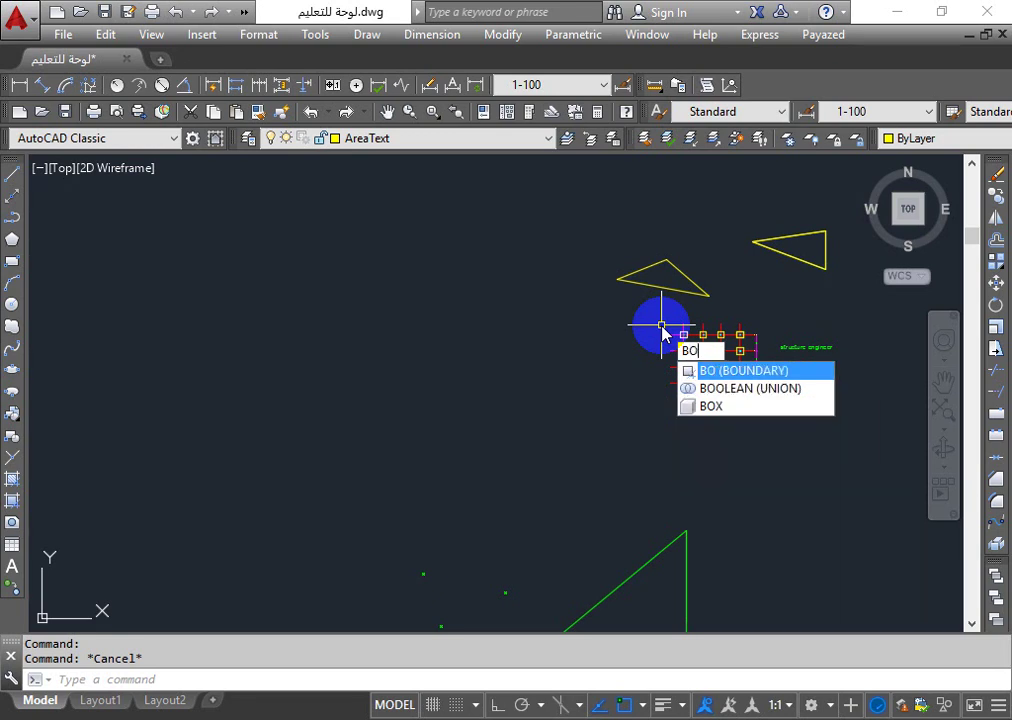
key(Return)
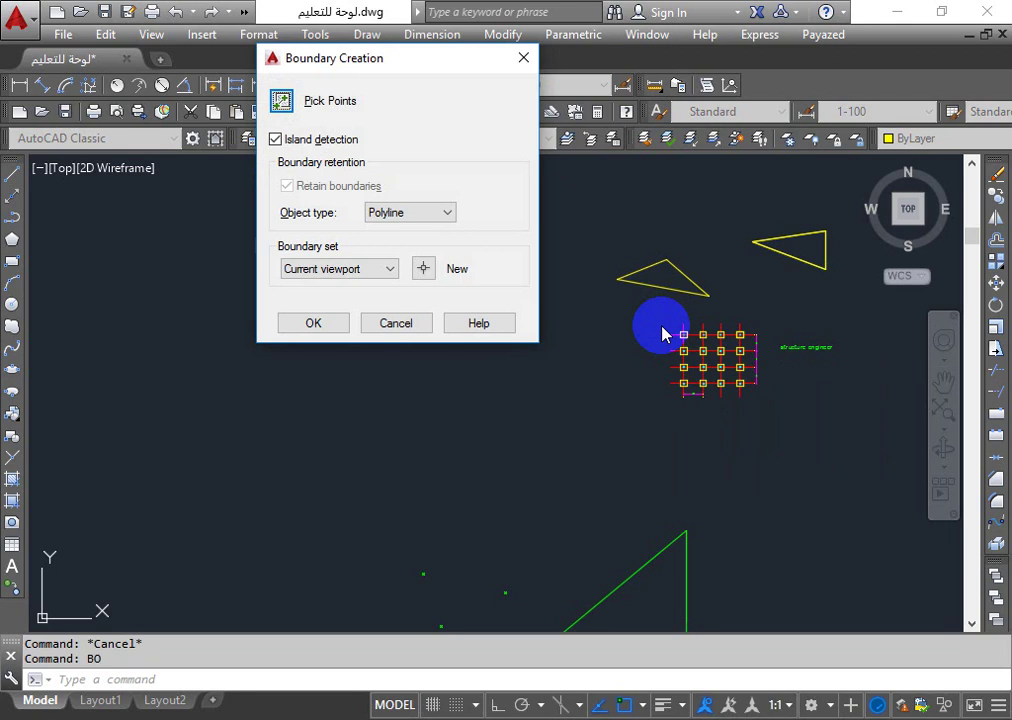
click(281, 100)
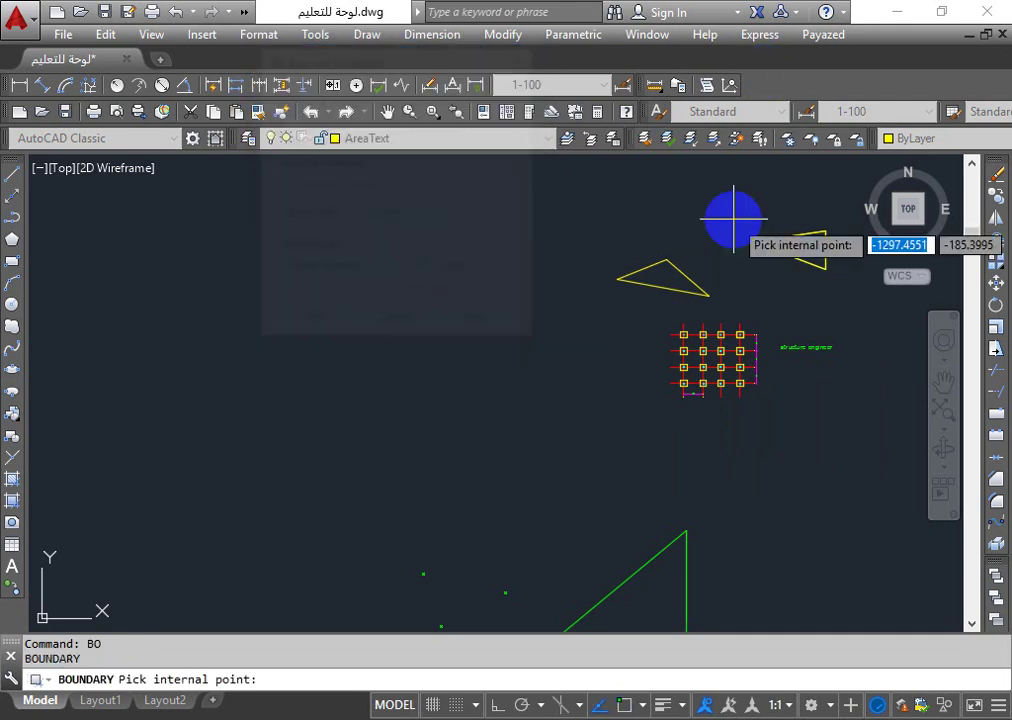
scroll(664, 282, up, 5)
click(652, 298)
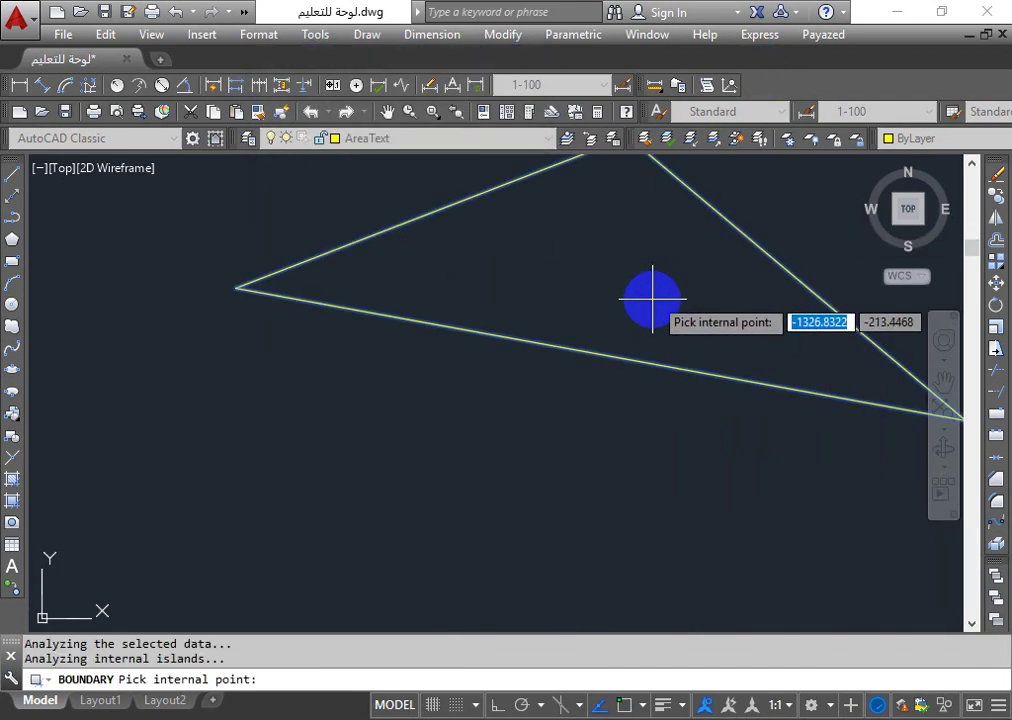
key(Return)
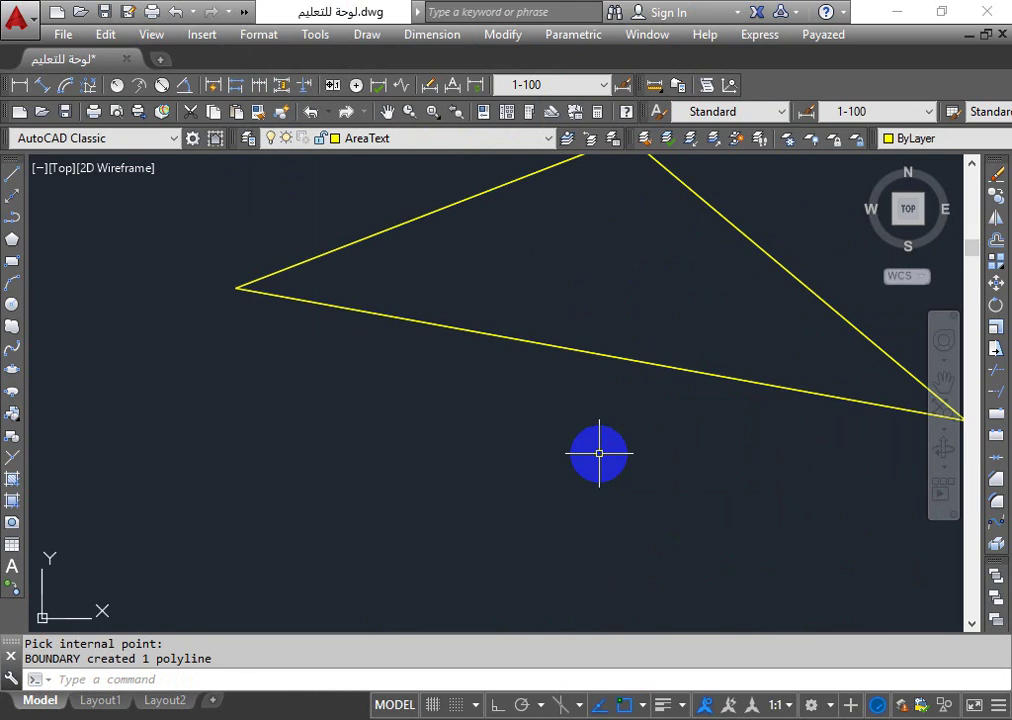
- Window-select and erase the yellow triangle, then undo the erase to restore it
scroll(760, 350, down, 4)
click(781, 339)
click(623, 447)
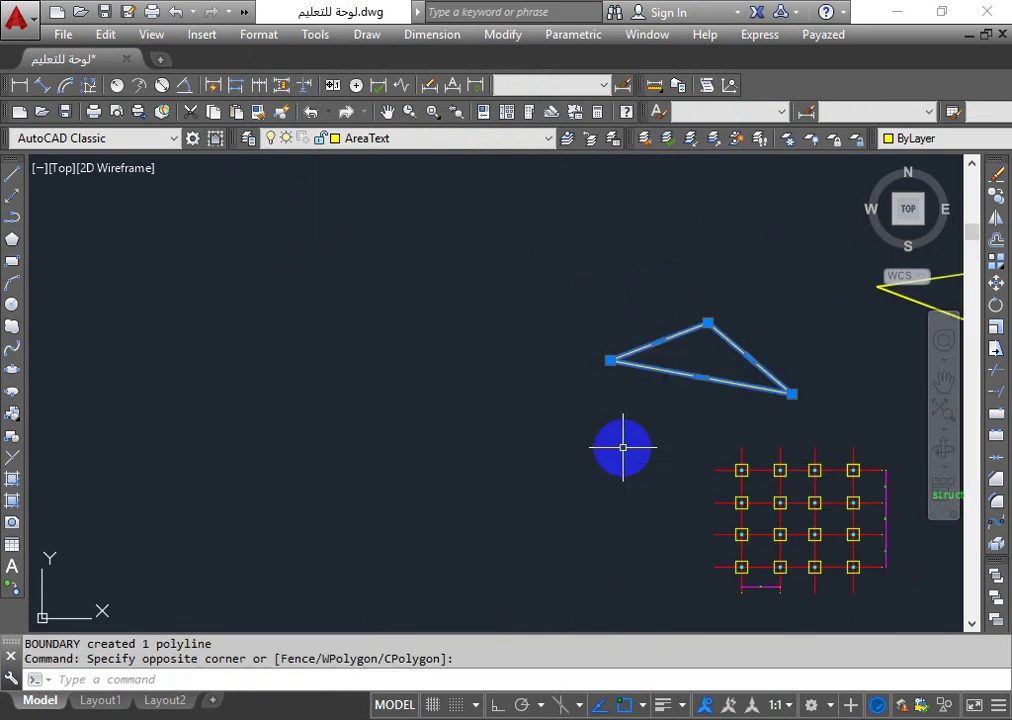
key(Delete)
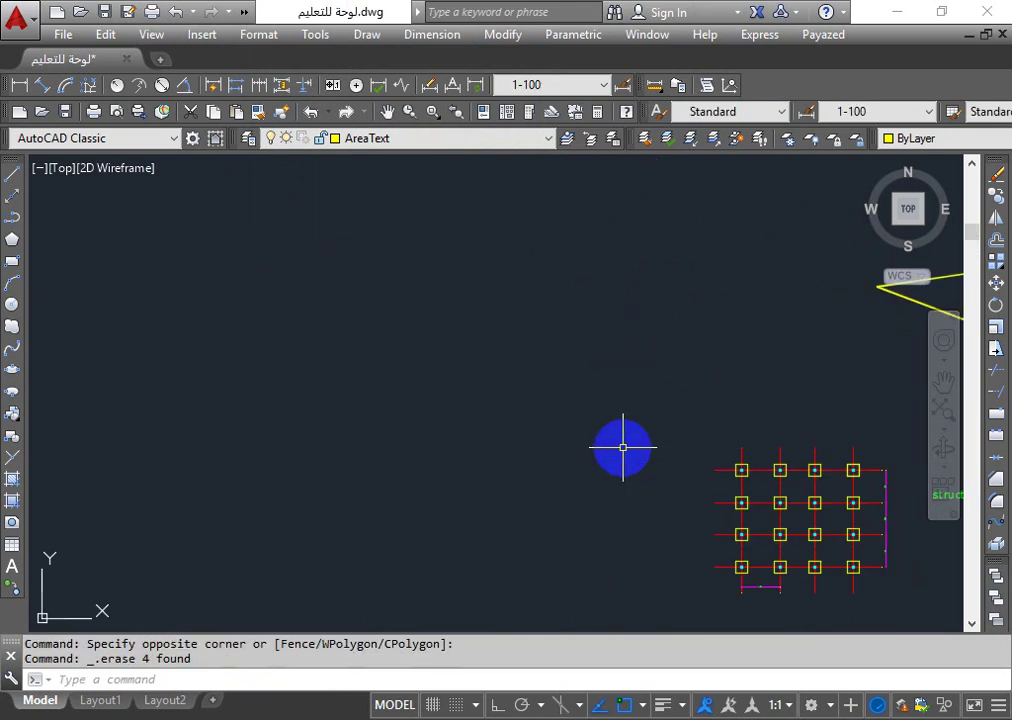
key(ctrl+z)
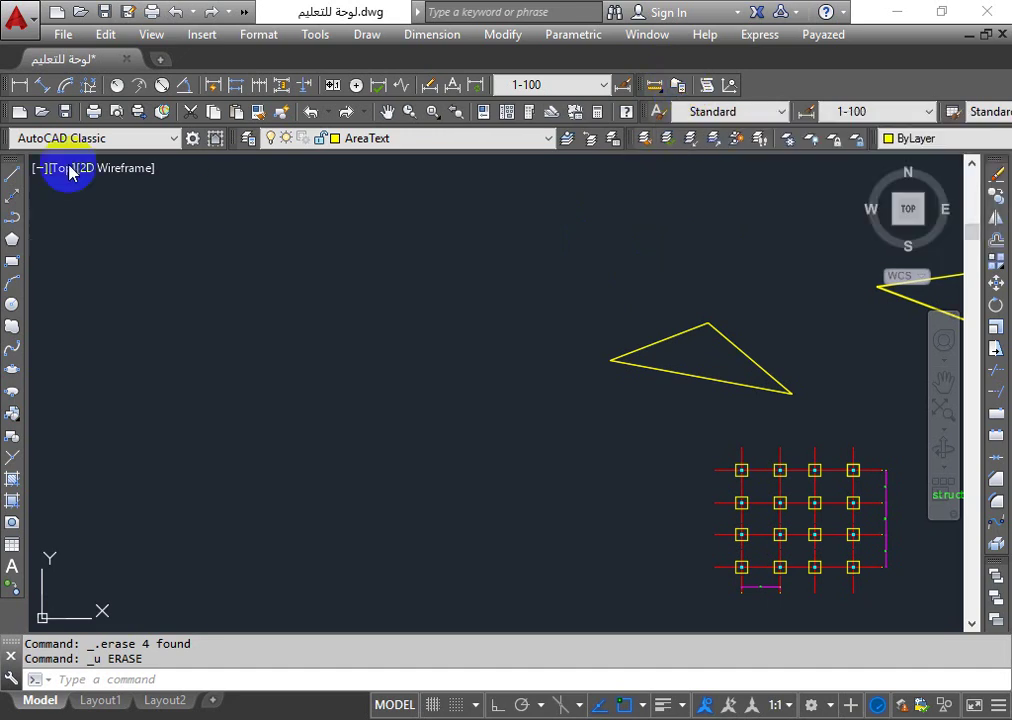
- Draw a new three-line triangle with its right edge stopping short of the top corner
click(12, 172)
click(303, 257)
click(212, 317)
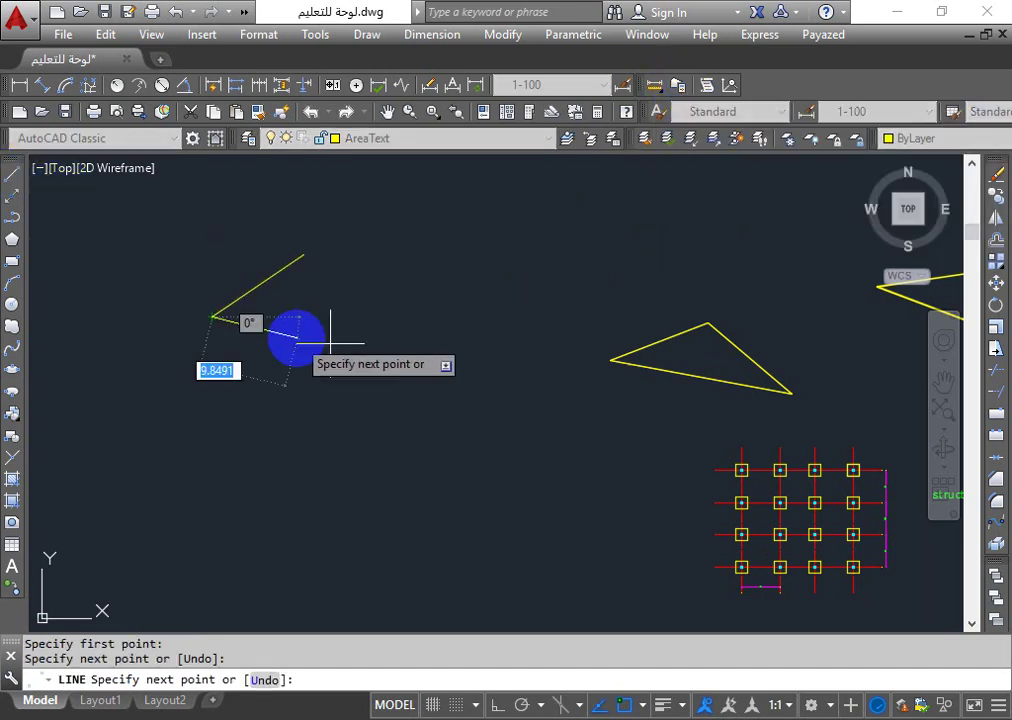
click(358, 347)
click(308, 272)
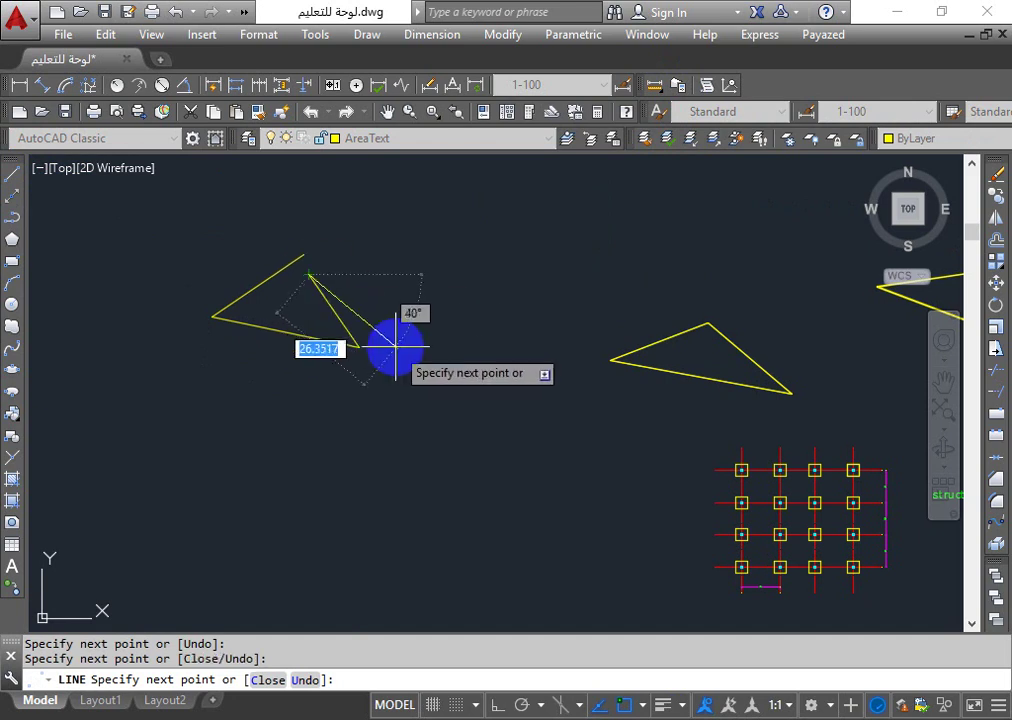
key(Escape)
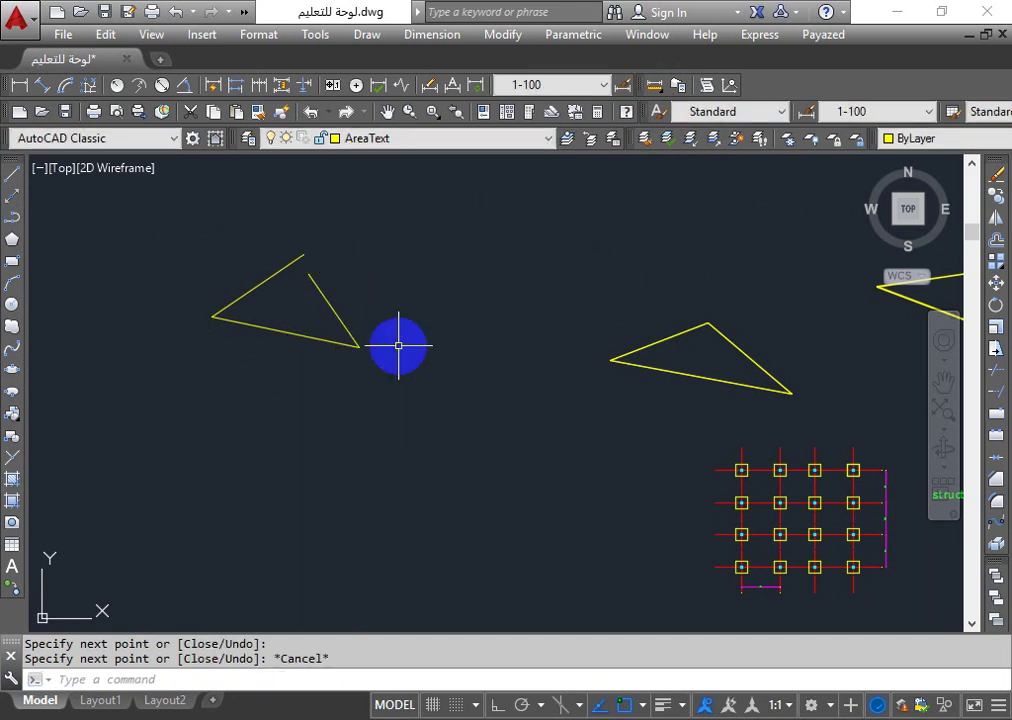
- Attempt to hatch the gapped triangle, reveal the red gap markers behind the error, and cancel
text(h)
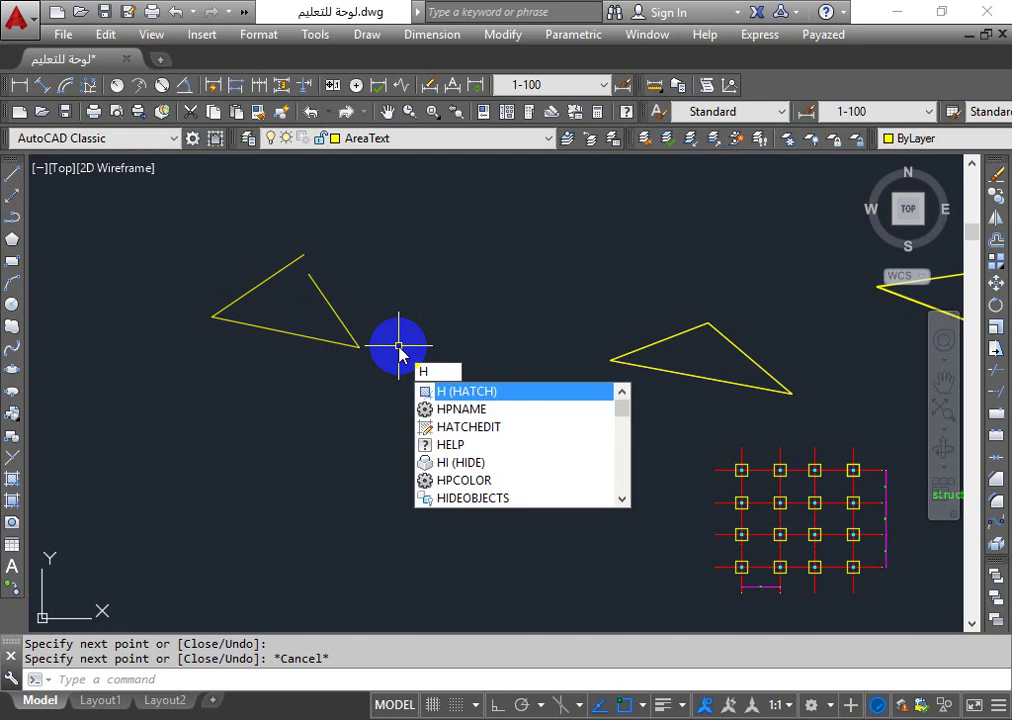
key(Return)
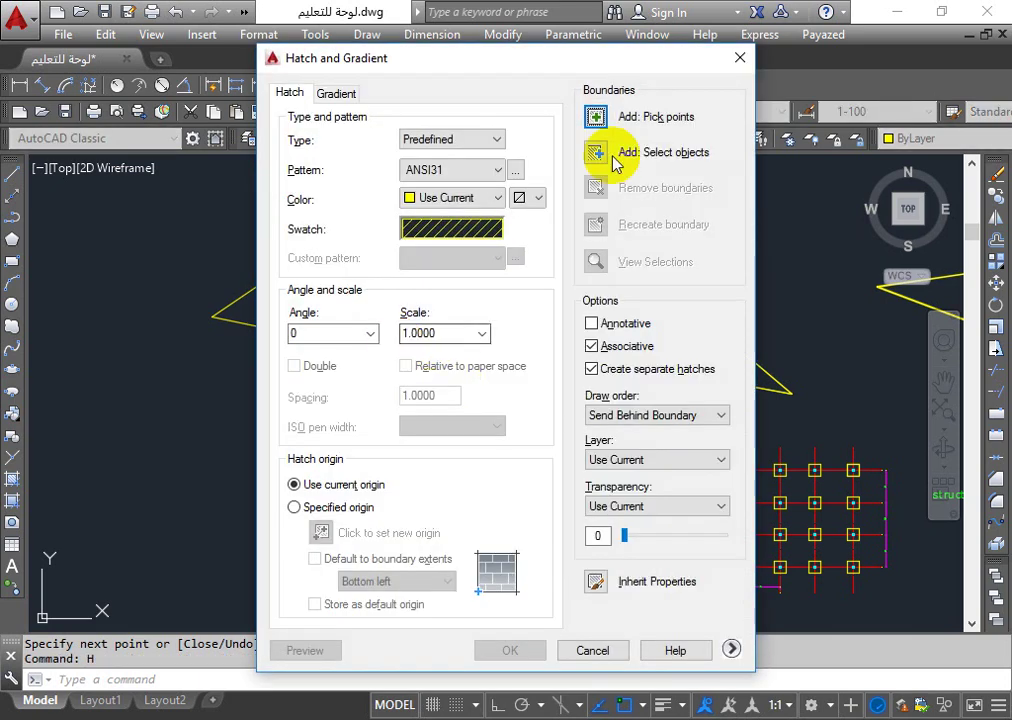
click(595, 116)
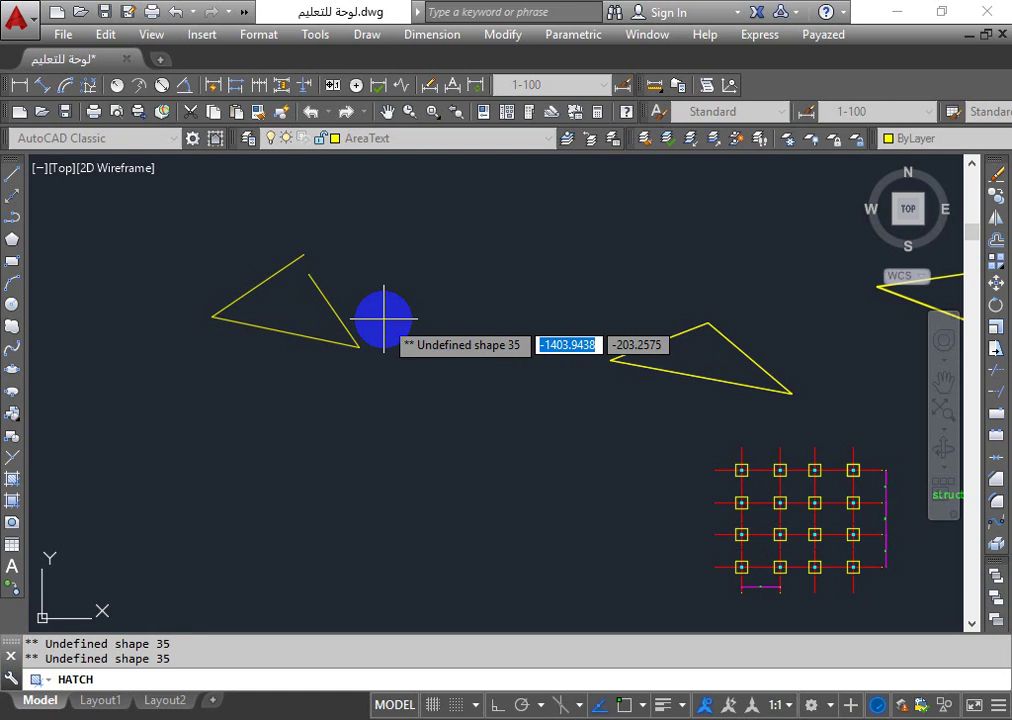
click(296, 318)
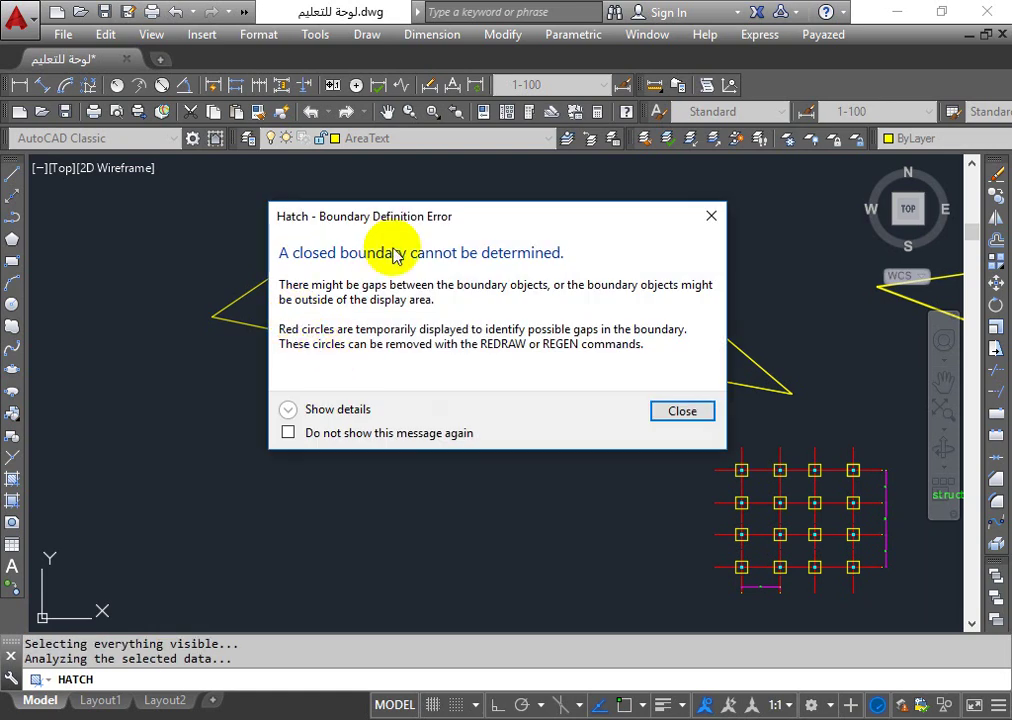
drag(483, 216, 474, 408)
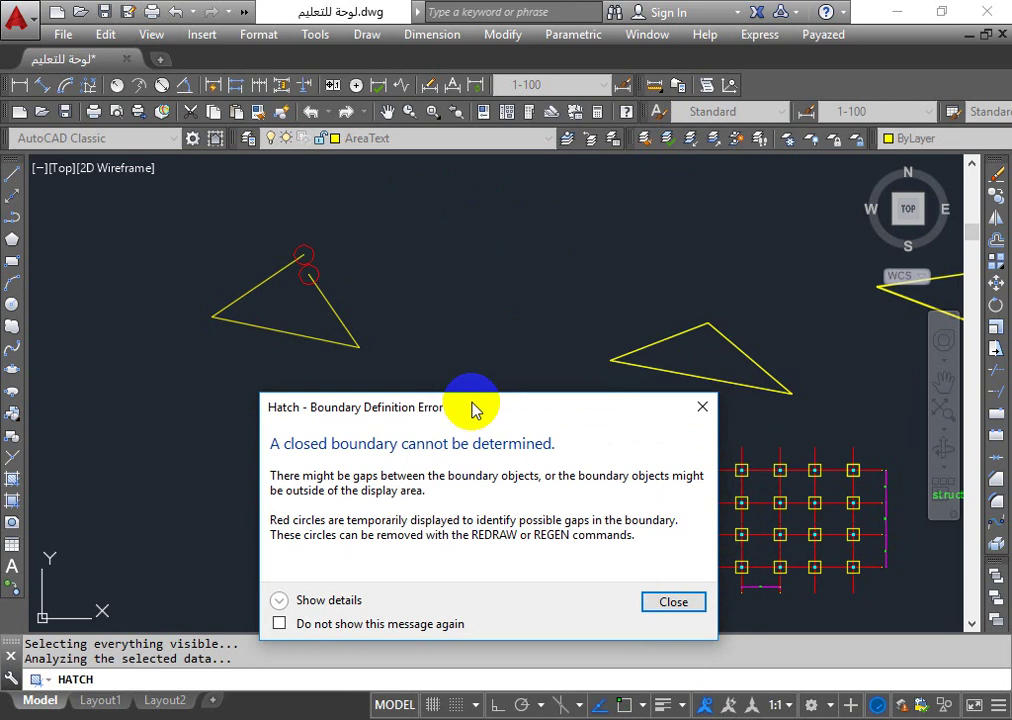
click(662, 606)
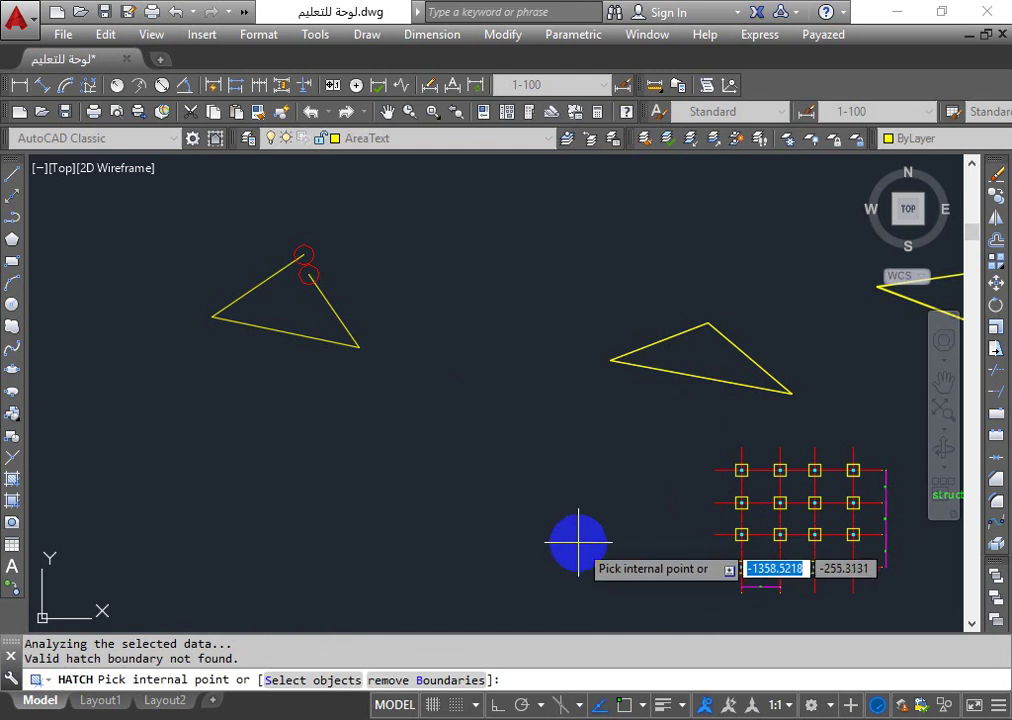
key(Return)
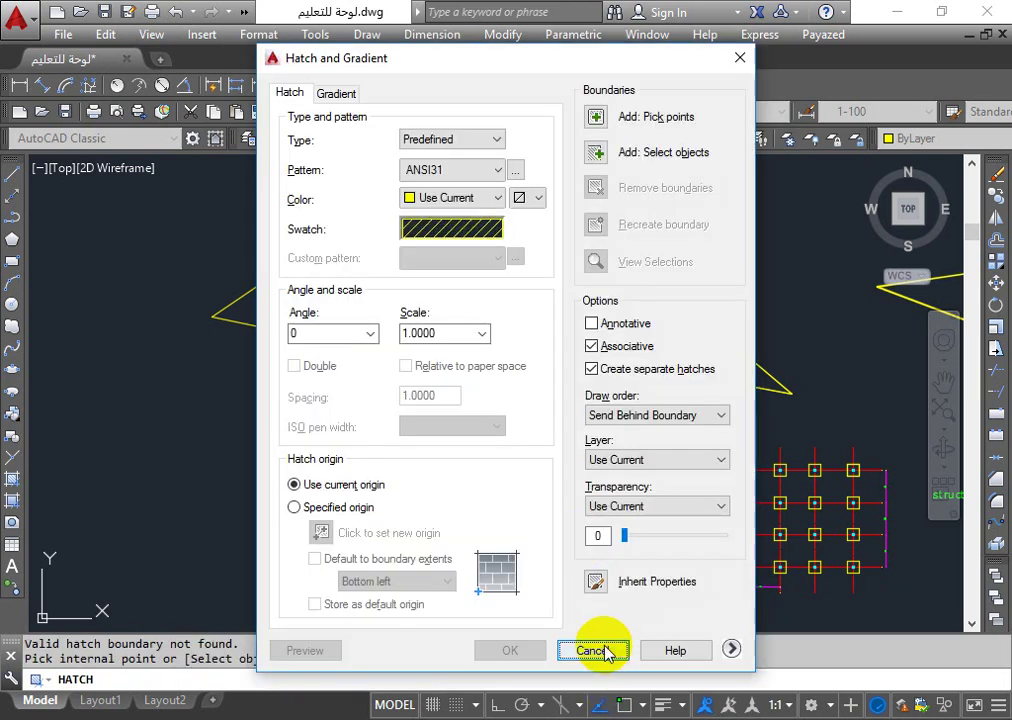
click(590, 649)
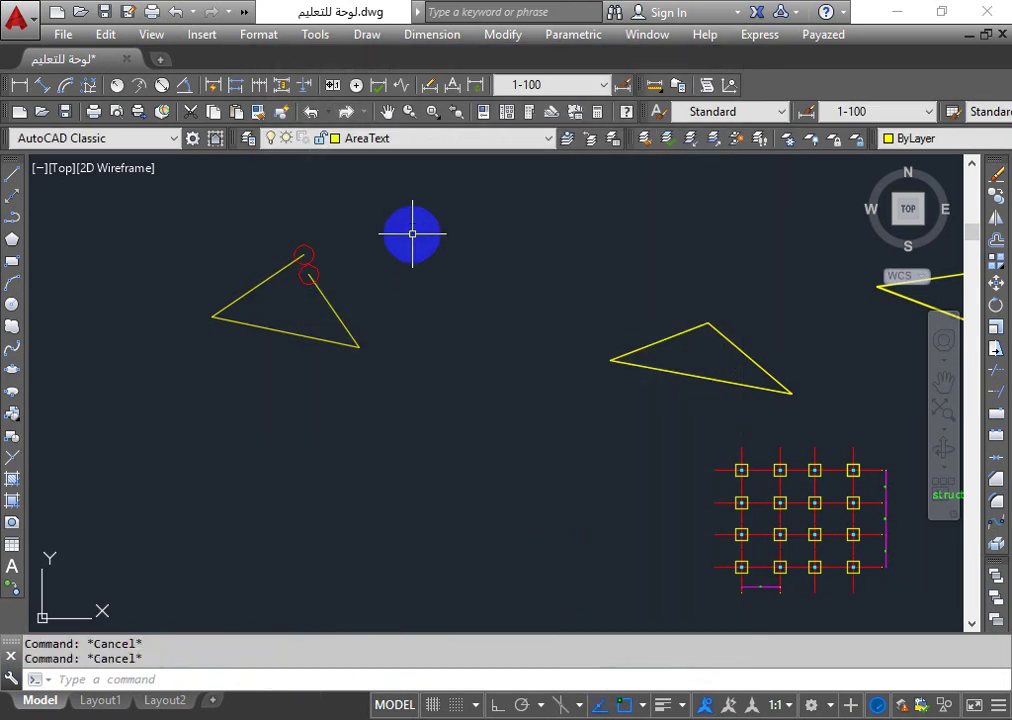
click(411, 234)
- Erase the gapped triangle and zoom in on the left triangle
click(183, 410)
key(Delete)
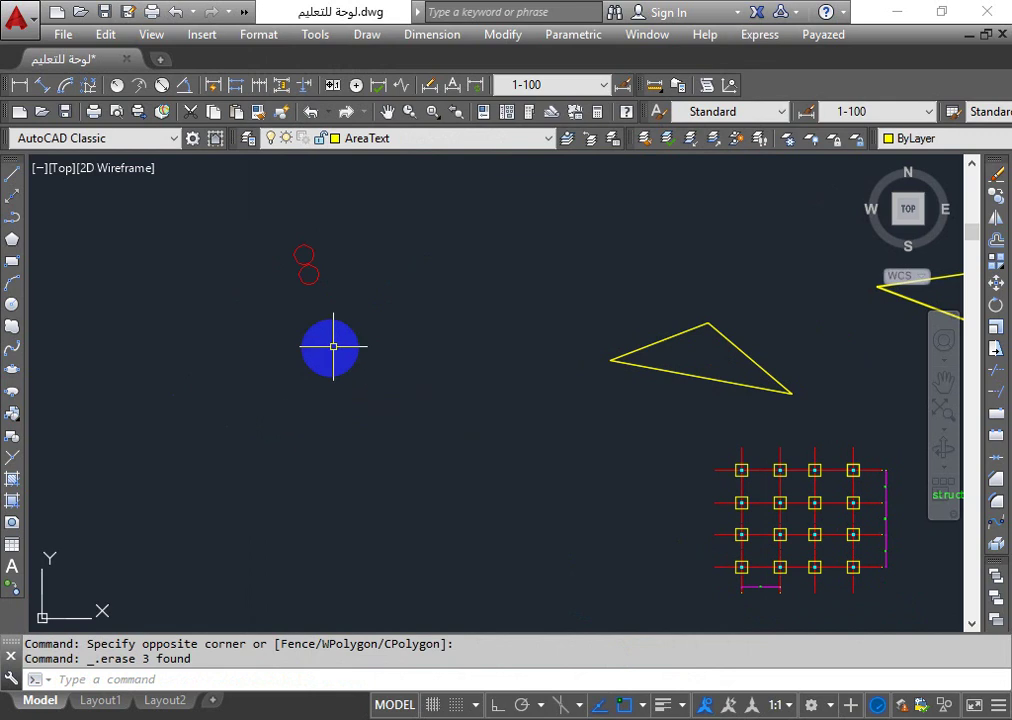
click(375, 172)
click(273, 353)
scroll(418, 406, down, 5)
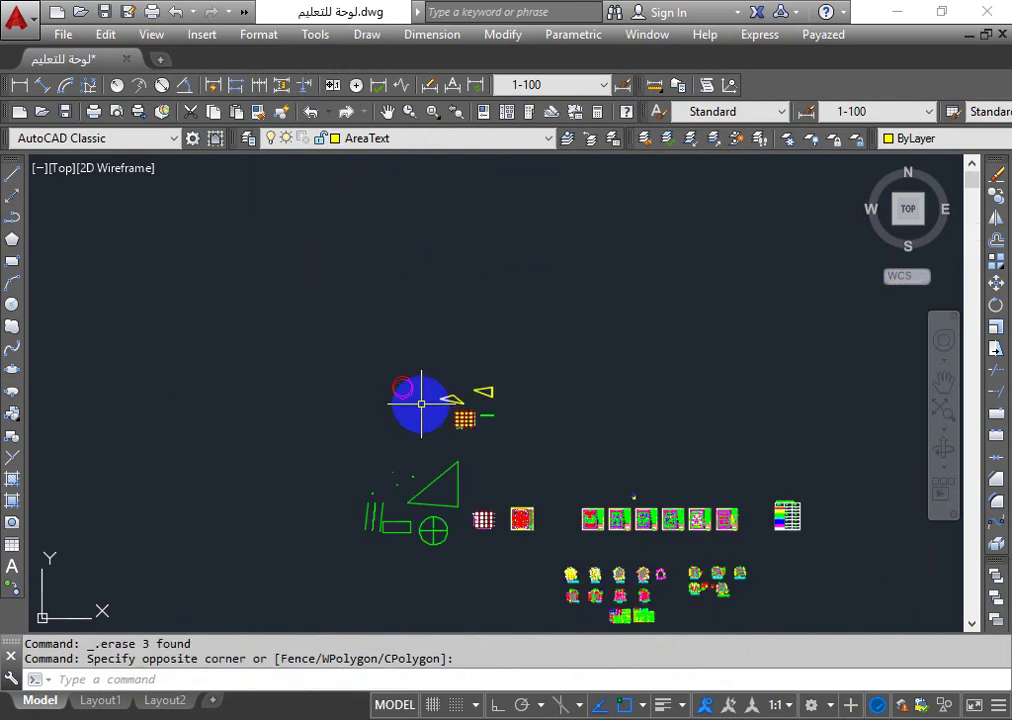
scroll(500, 390, up, 3)
scroll(492, 394, up, 5)
scroll(495, 395, up, 3)
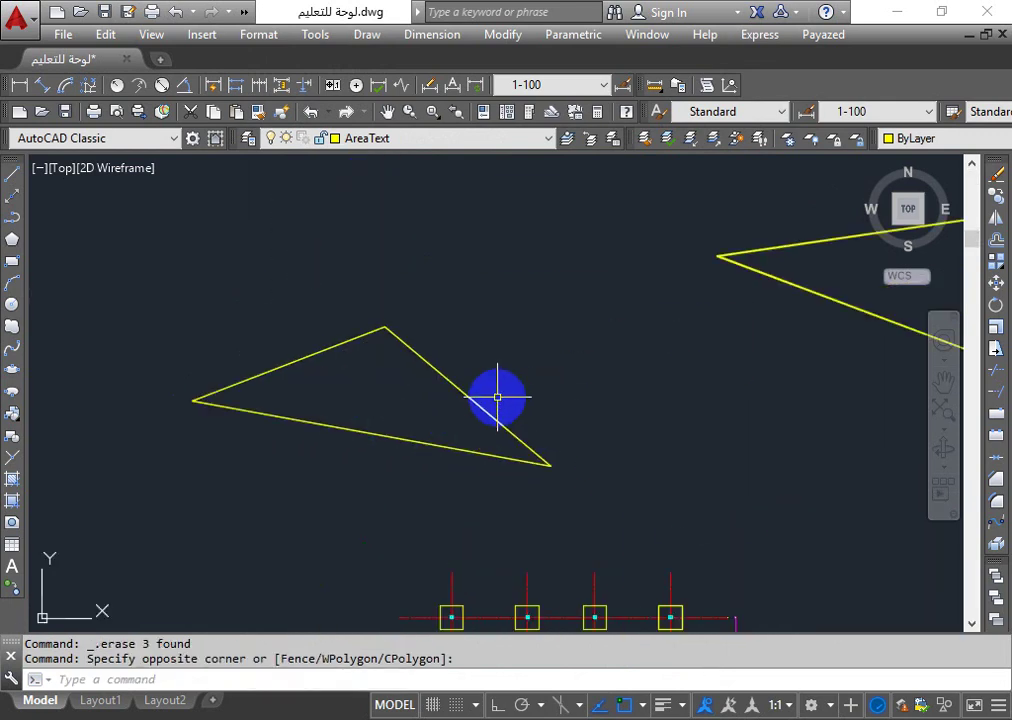
scroll(495, 395, down, 5)
scroll(495, 408, up, 3)
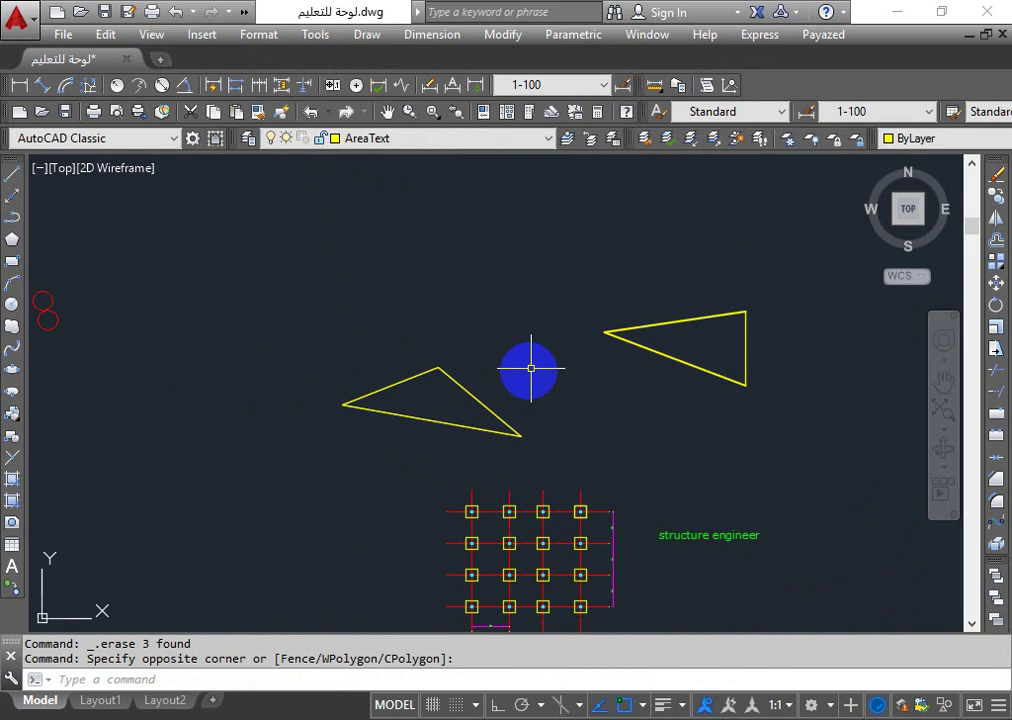
- Run Region/Mass Properties on the left triangle, which reports no solids or regions
click(677, 88)
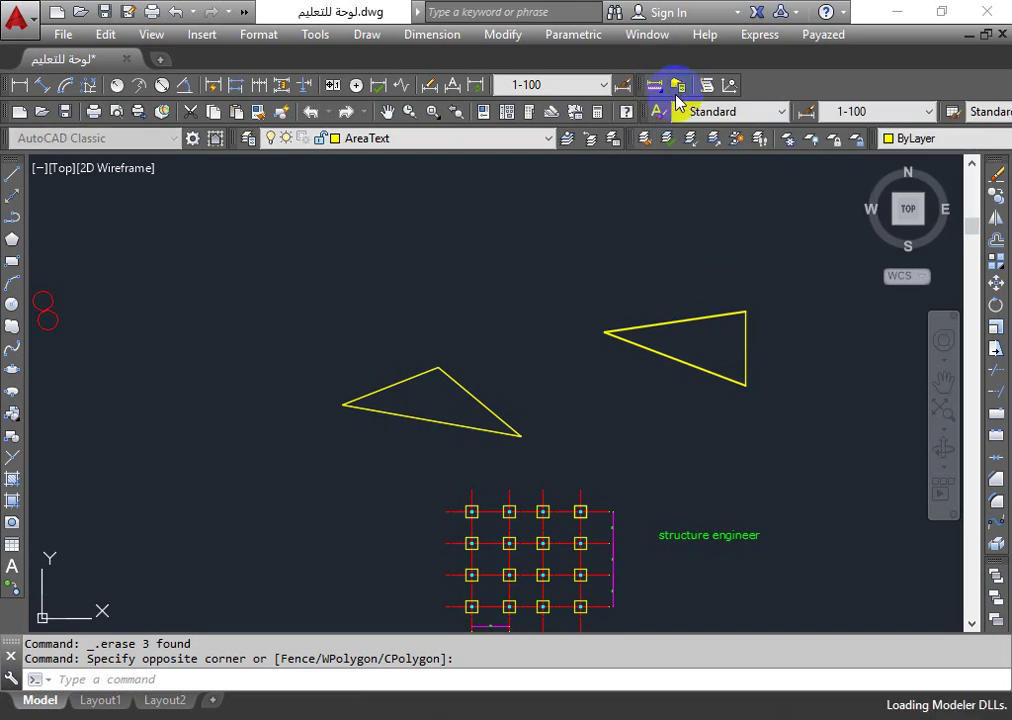
click(572, 296)
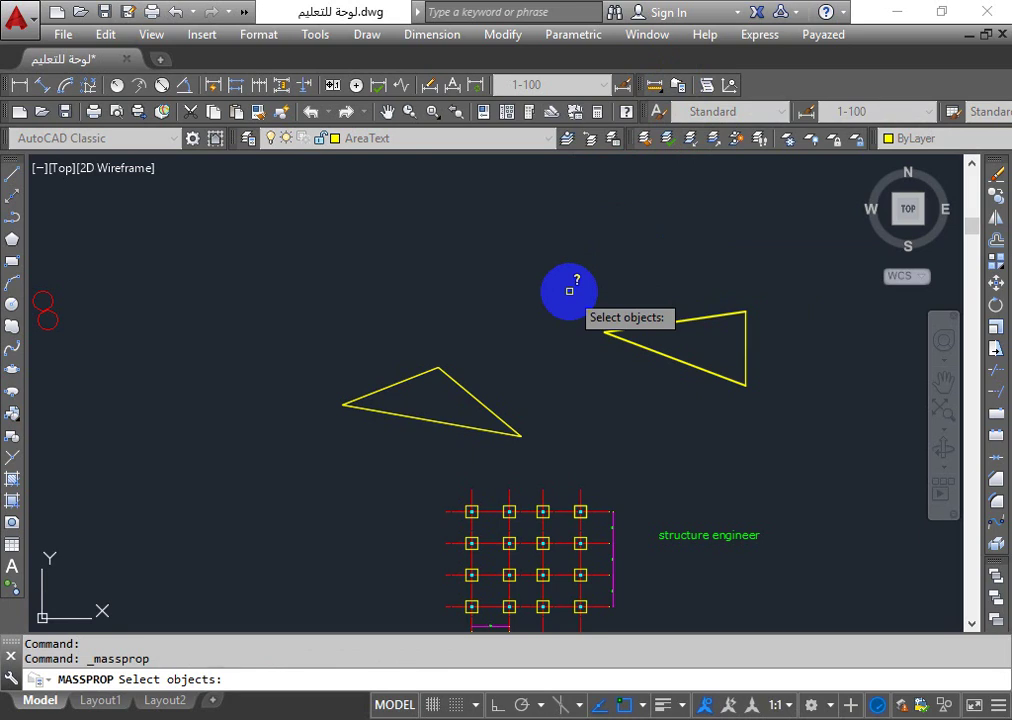
click(461, 382)
key(Return)
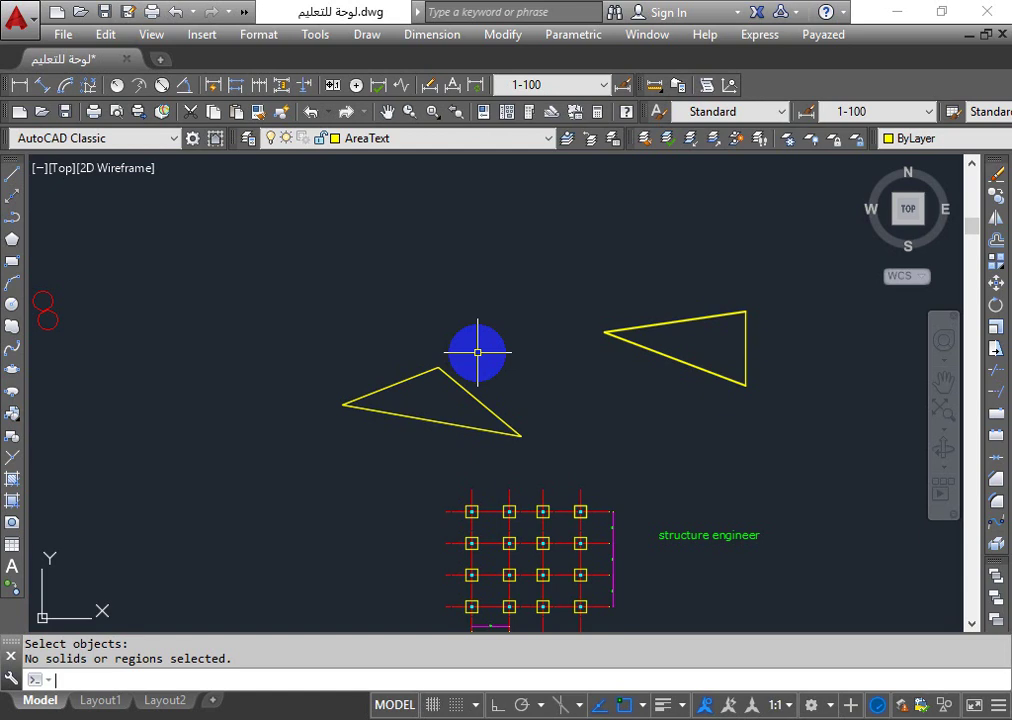
- Cancel the unfinished mass-properties query and switch to PowerPoint's slide 33 command list
key(Escape)
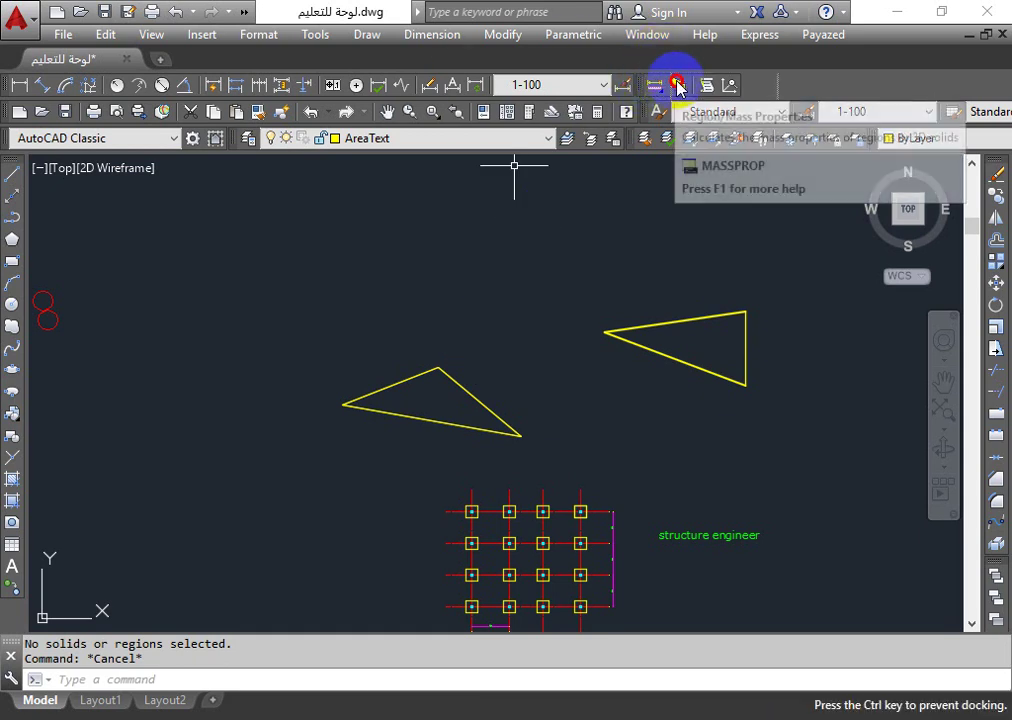
drag(677, 87, 655, 90)
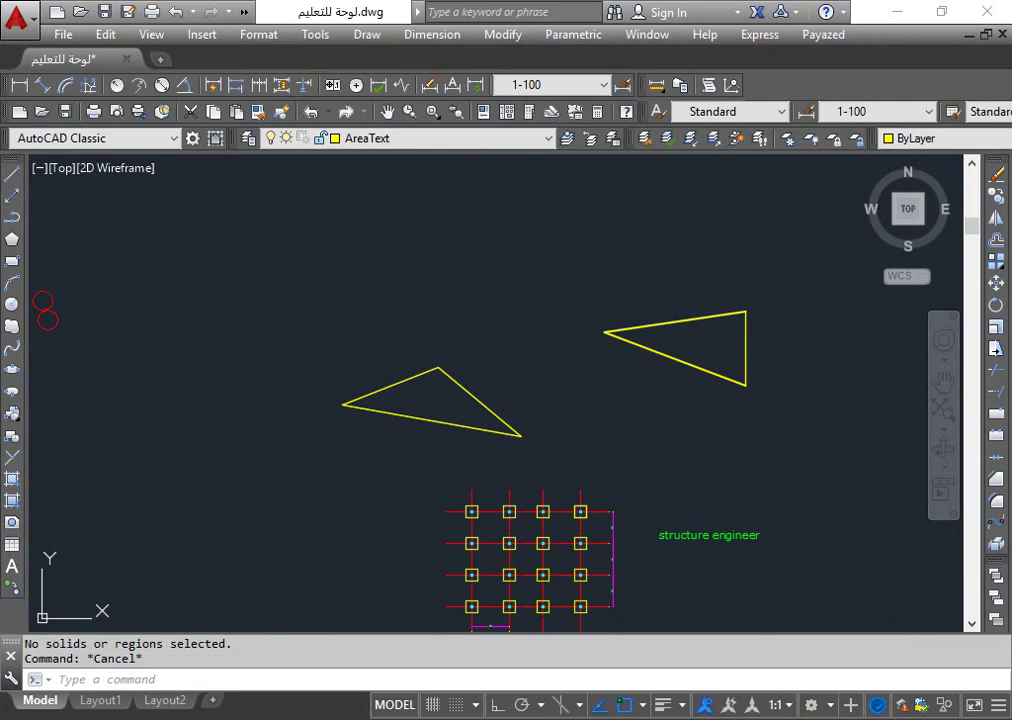
key(alt+Tab)
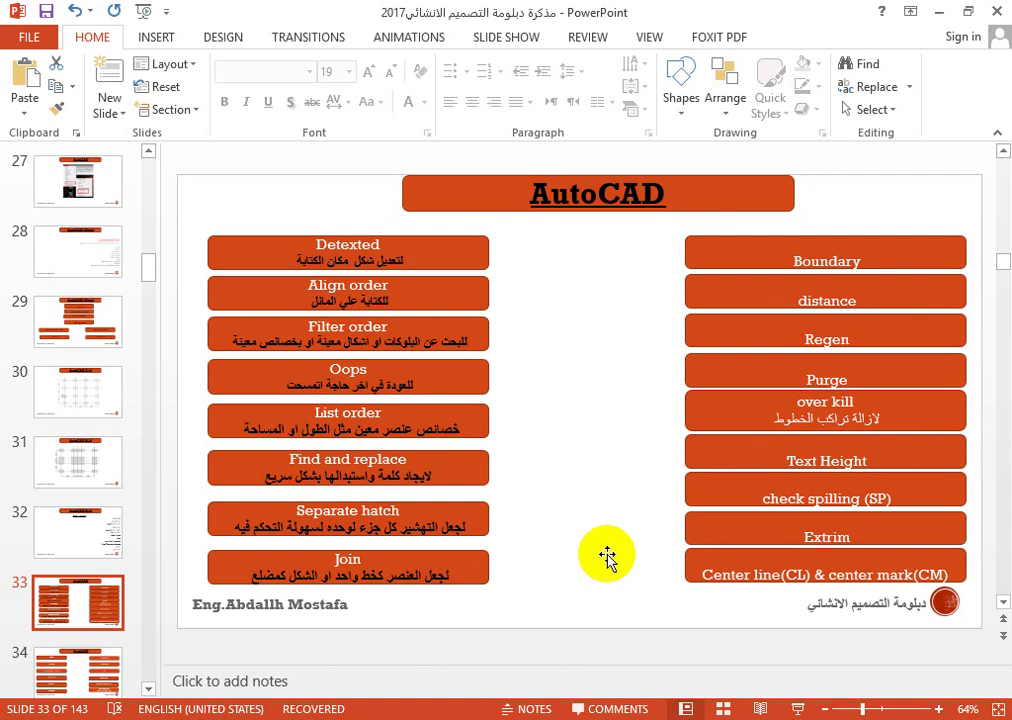
- Scroll to slide 34's command list, then minimize PowerPoint to return to AutoCAD
scroll(607, 557, down, 1)
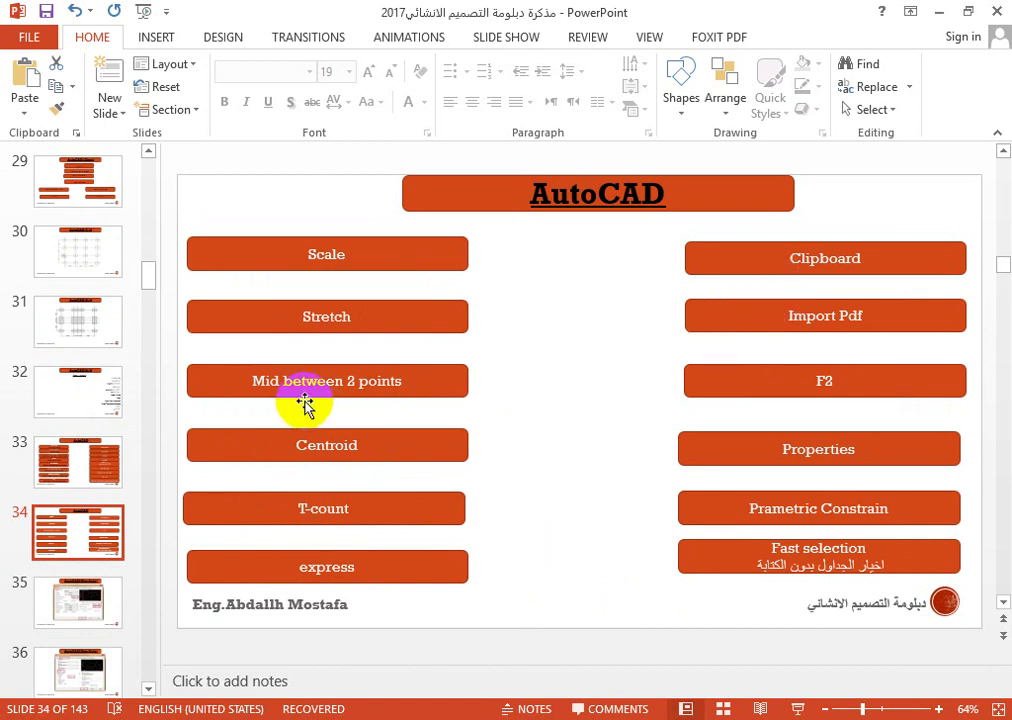
click(940, 12)
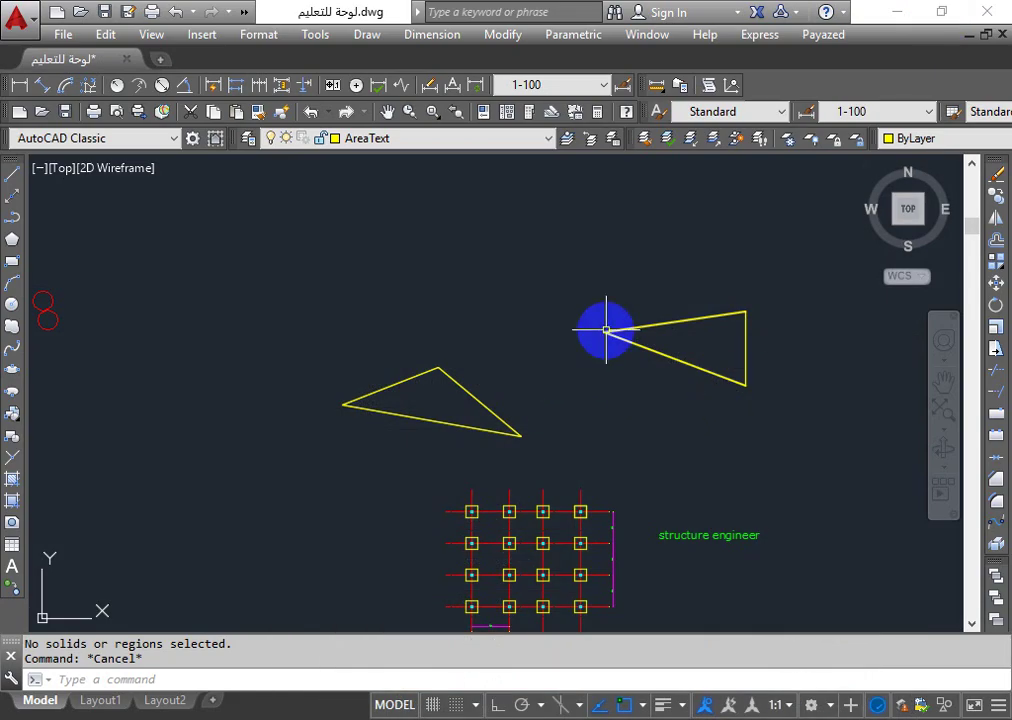
- Draw a rectangle above-left of the two triangles by picking two opposite corners
click(12, 260)
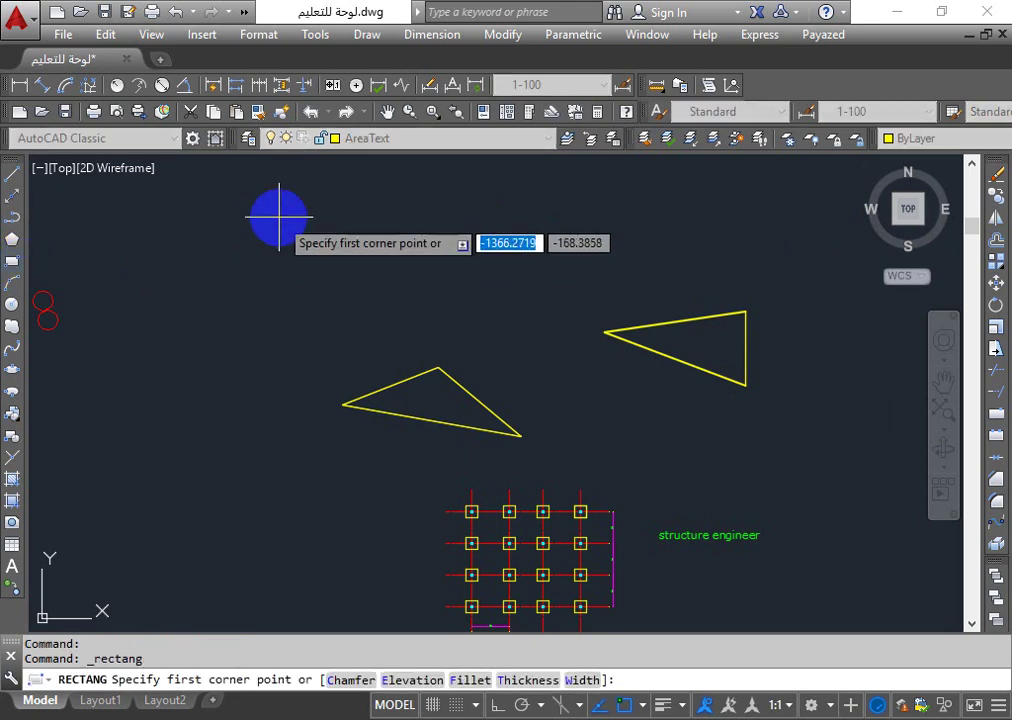
click(296, 221)
click(207, 295)
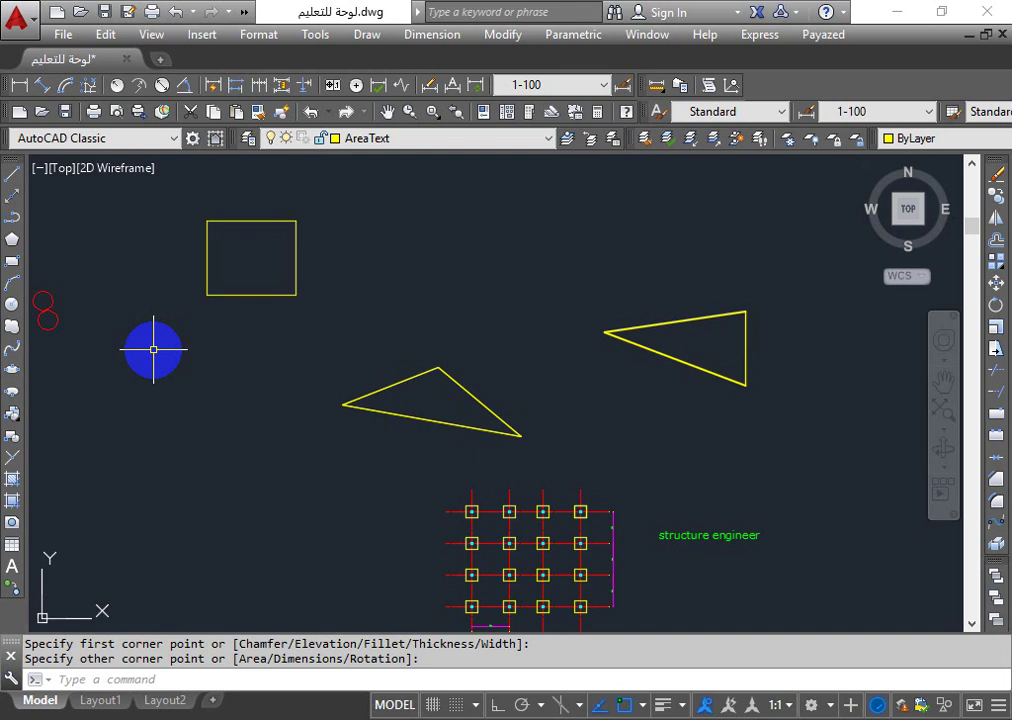
click(643, 705)
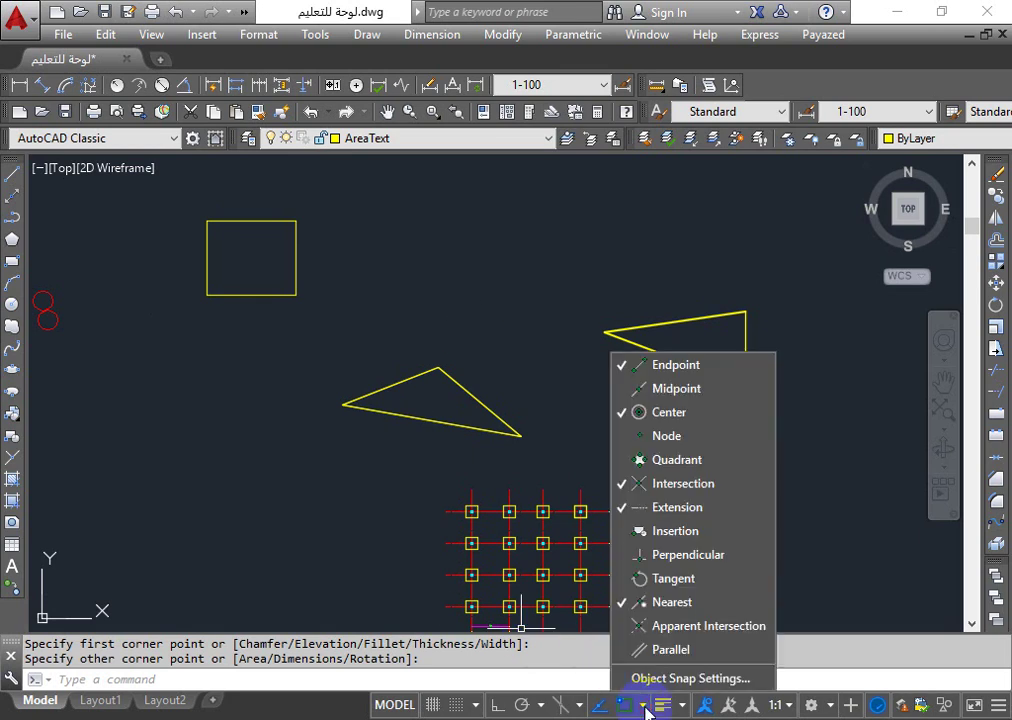
click(658, 678)
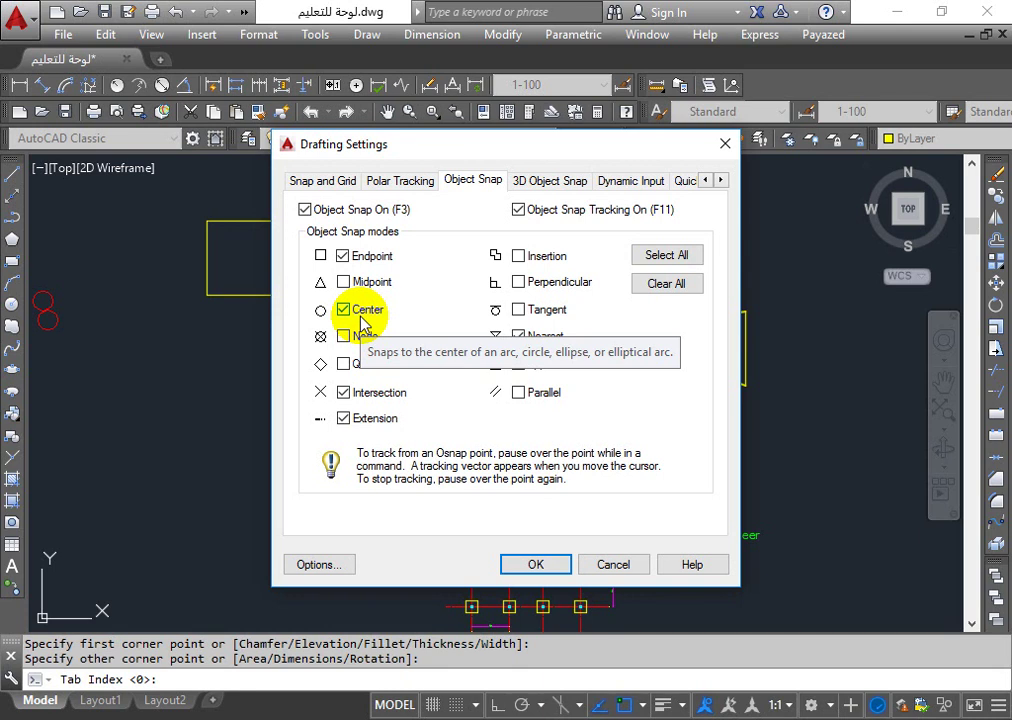
click(613, 566)
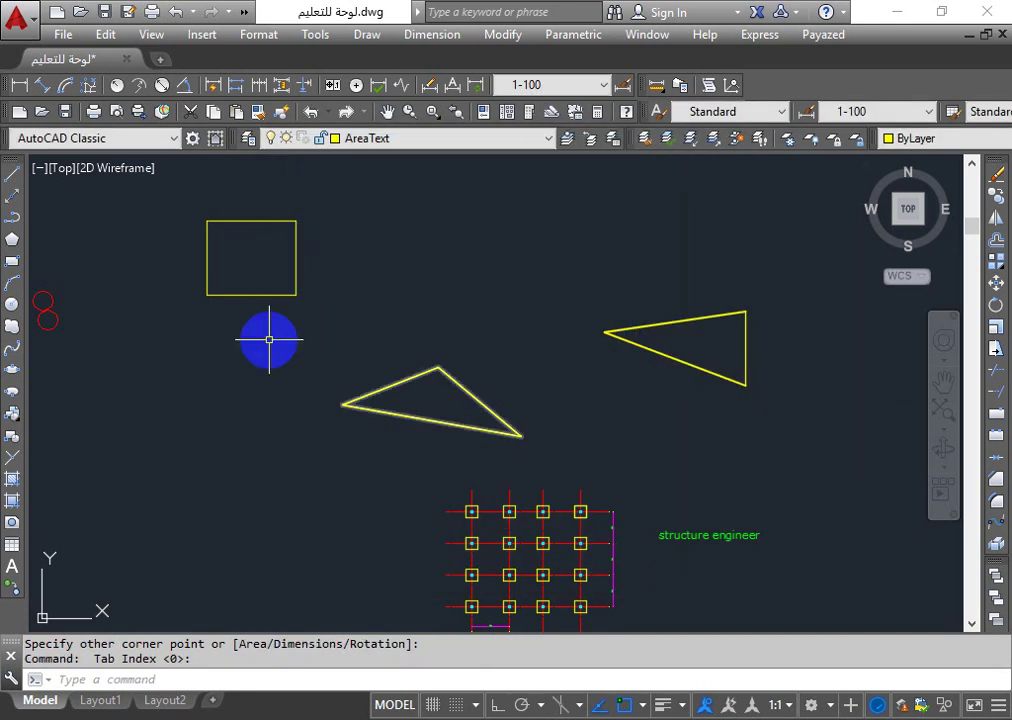
scroll(262, 295, down, 3)
scroll(266, 262, up, 3)
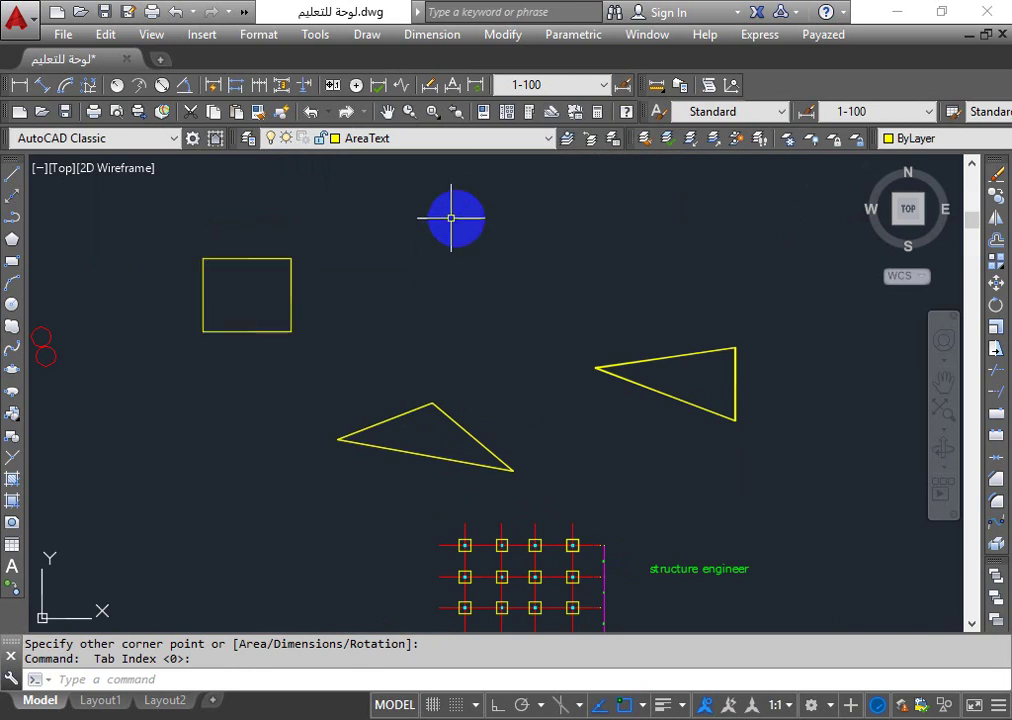
- Move the rectangle up and right, basing it on Mid Between 2 Points of its opposite corners
text(m)
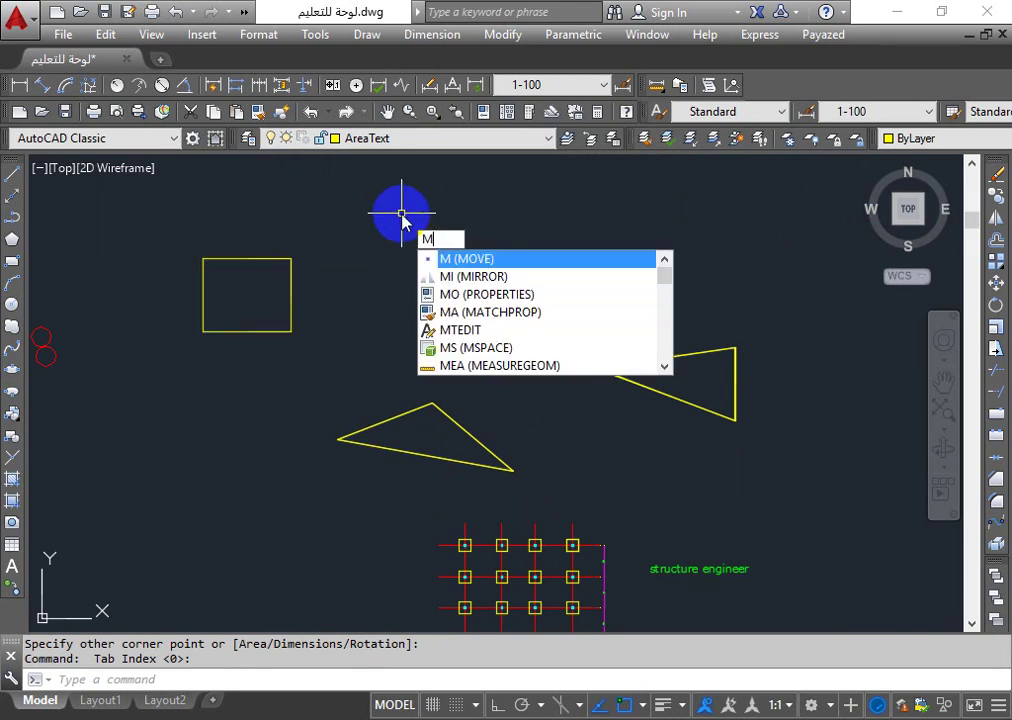
key(Return)
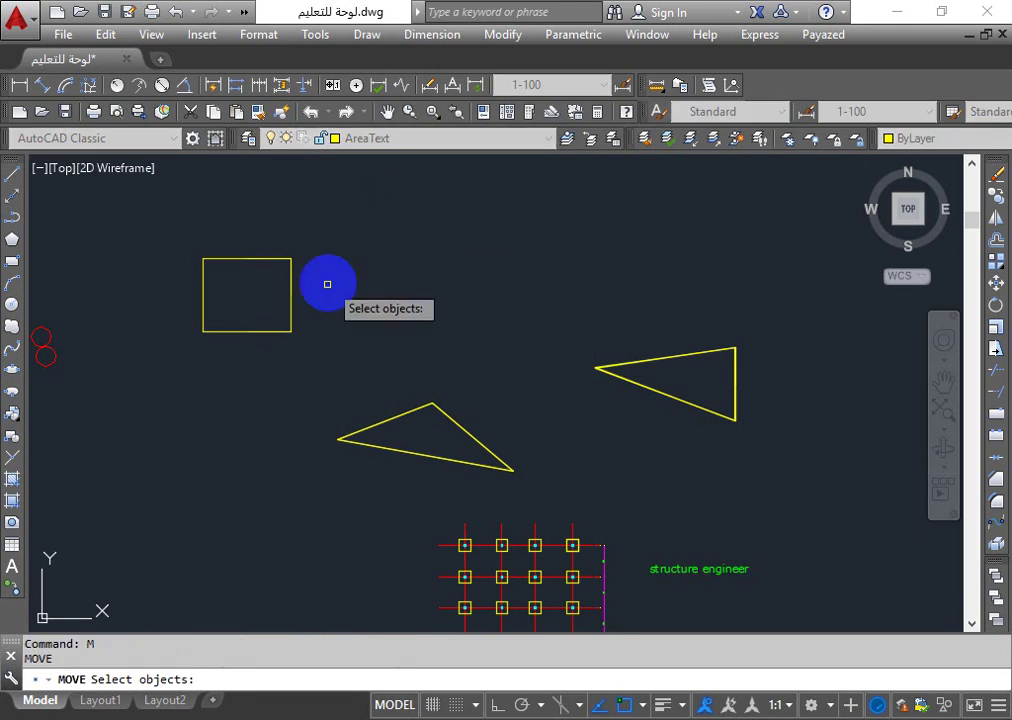
click(292, 289)
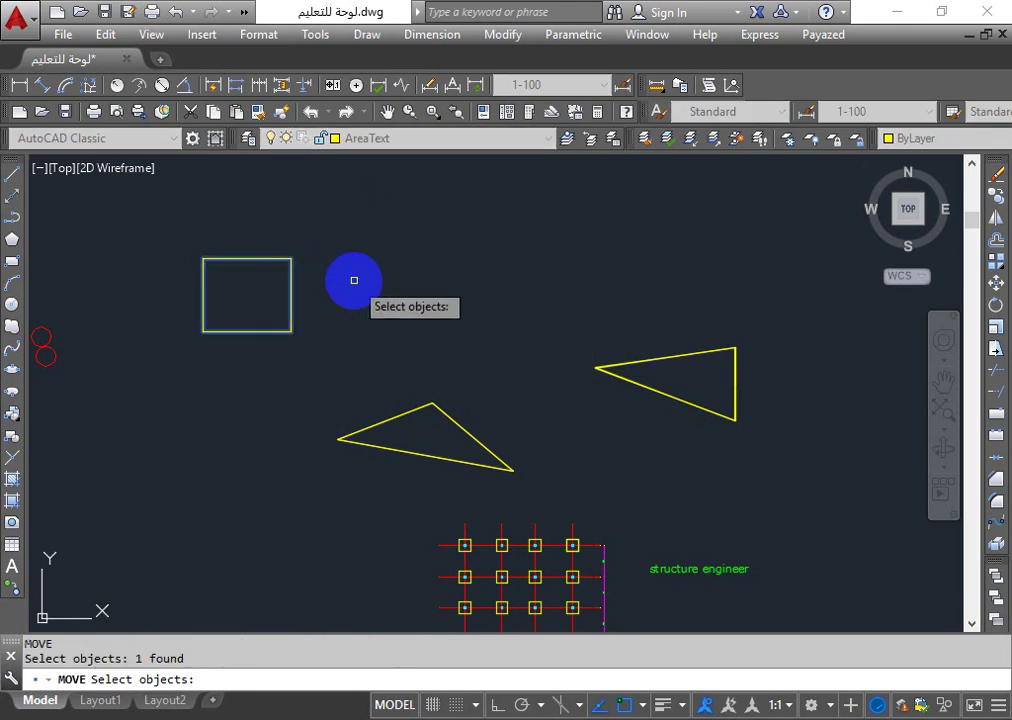
key(Return)
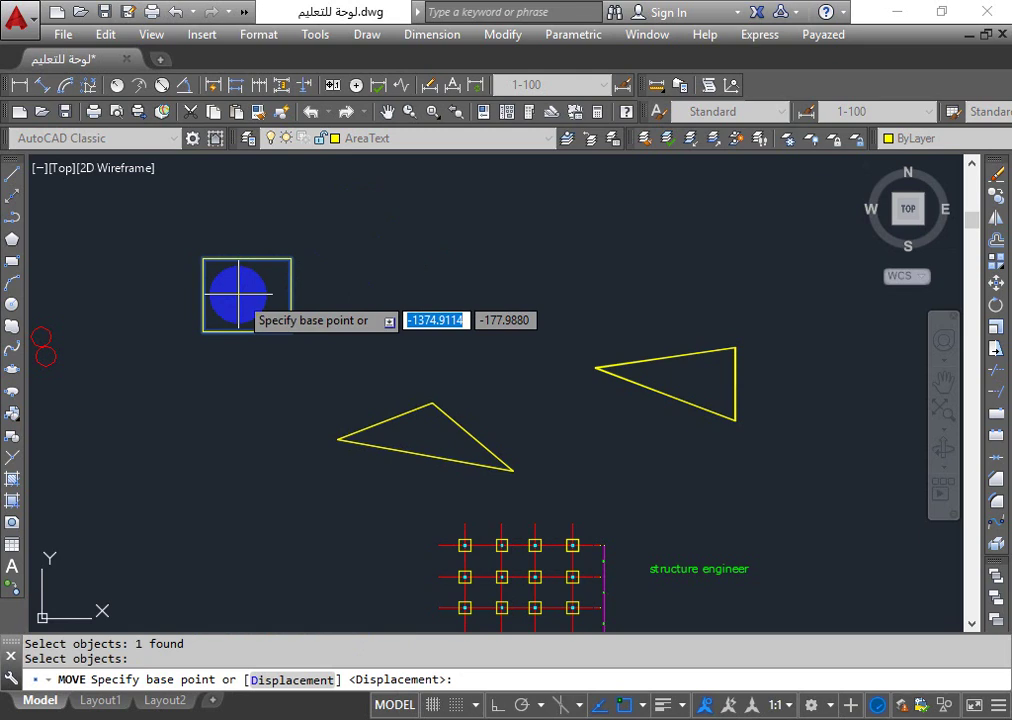
shift+right_click(348, 283)
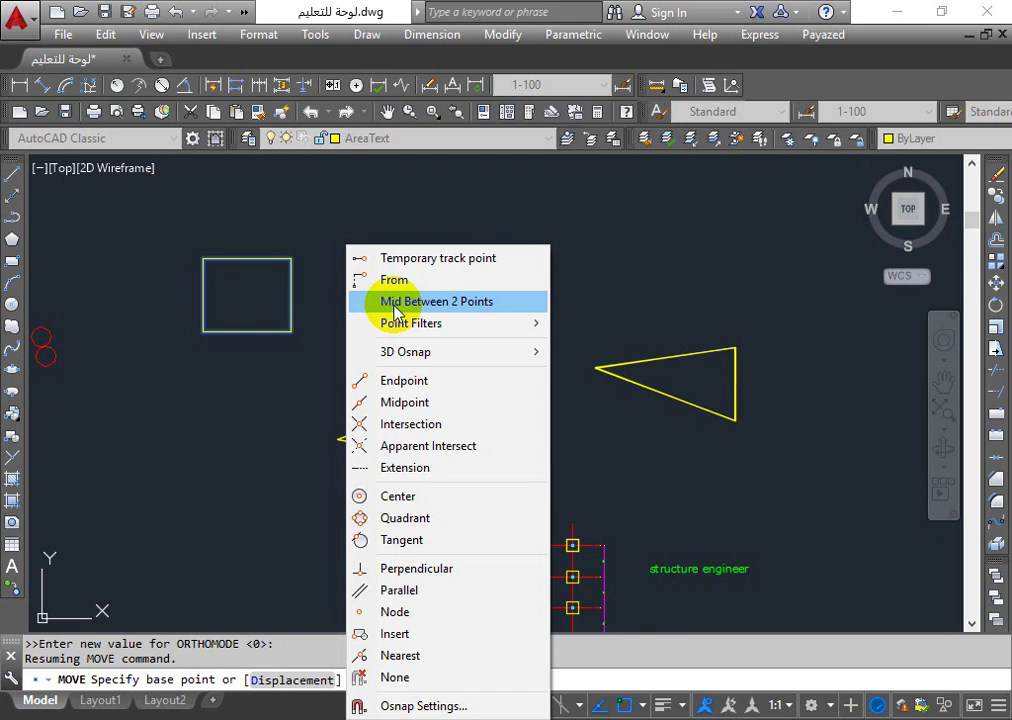
click(395, 310)
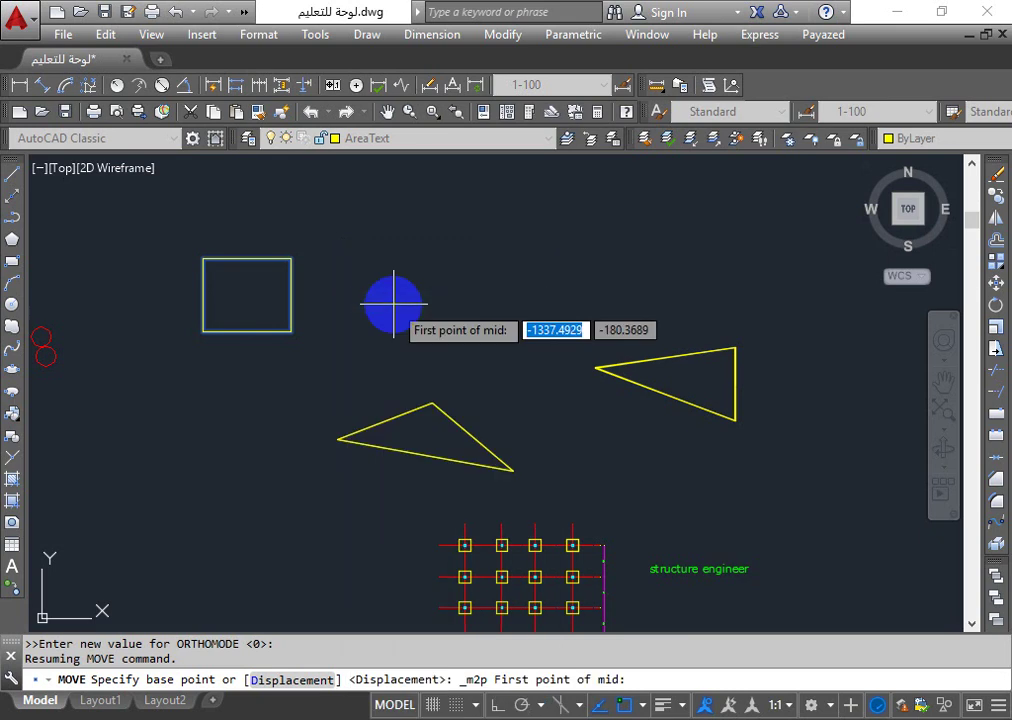
click(290, 258)
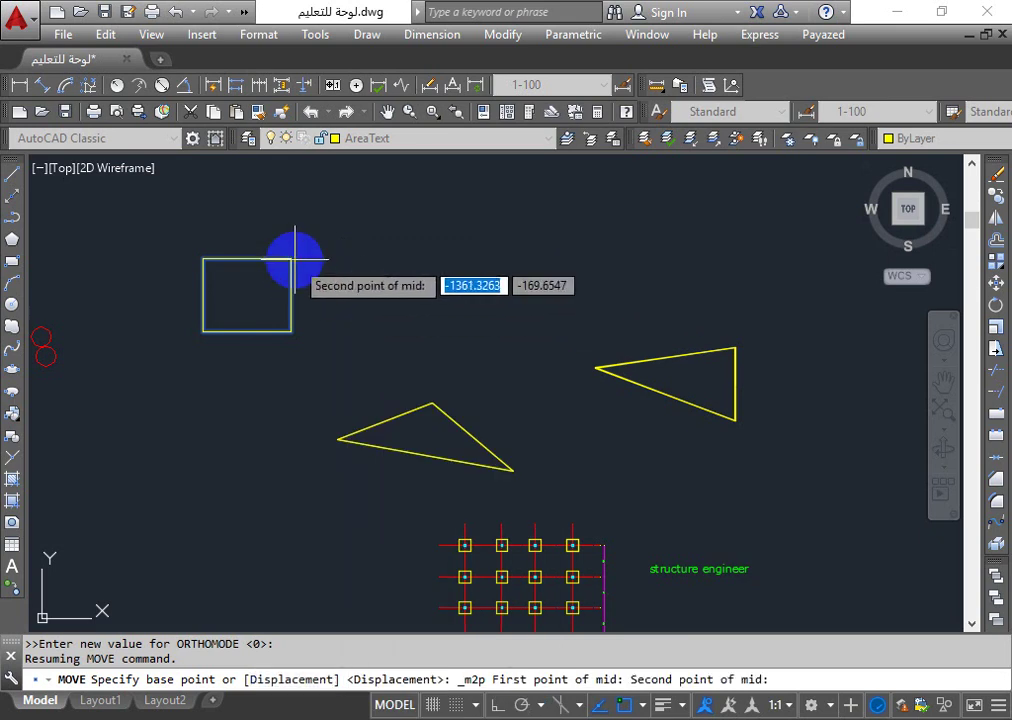
click(203, 330)
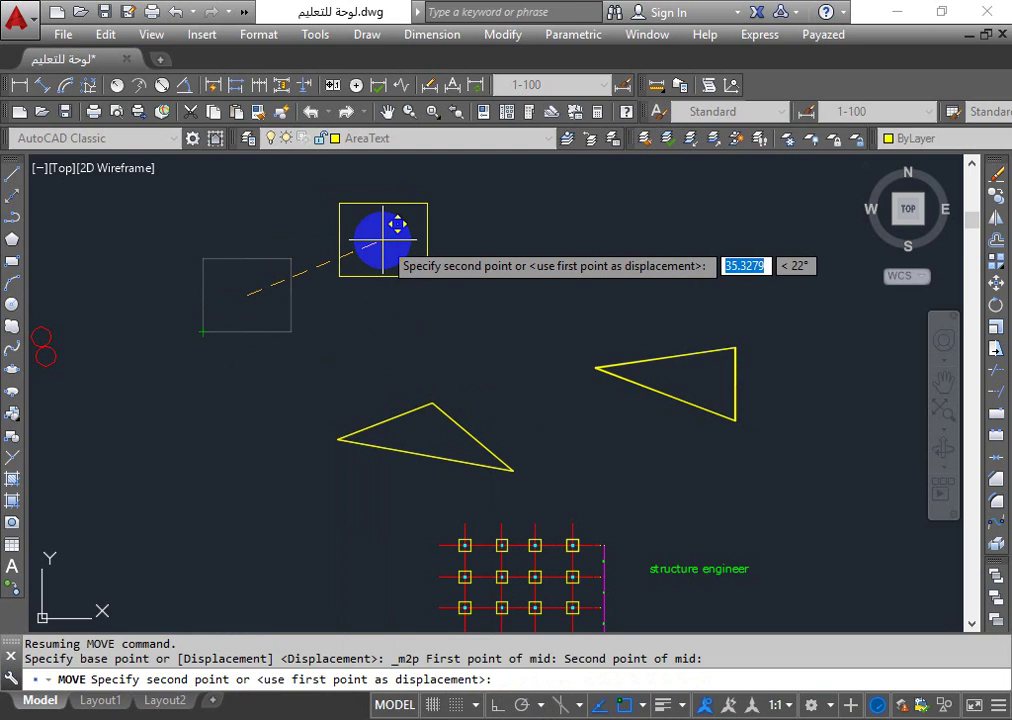
click(384, 241)
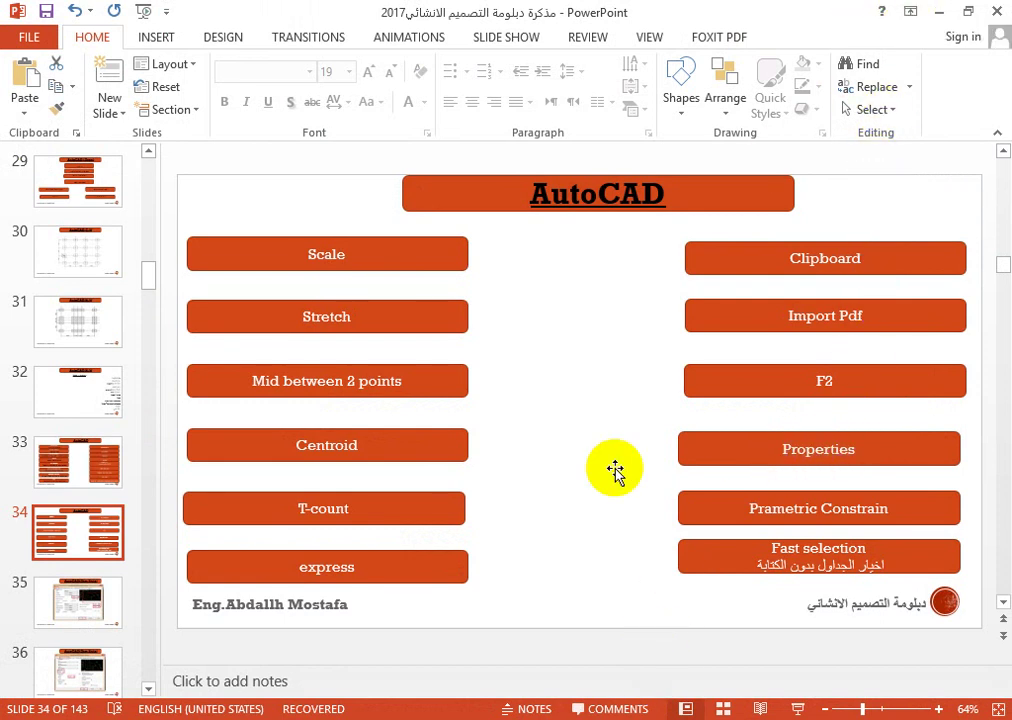
- Minimize PowerPoint to bring the AutoCAD drawing back
click(467, 462)
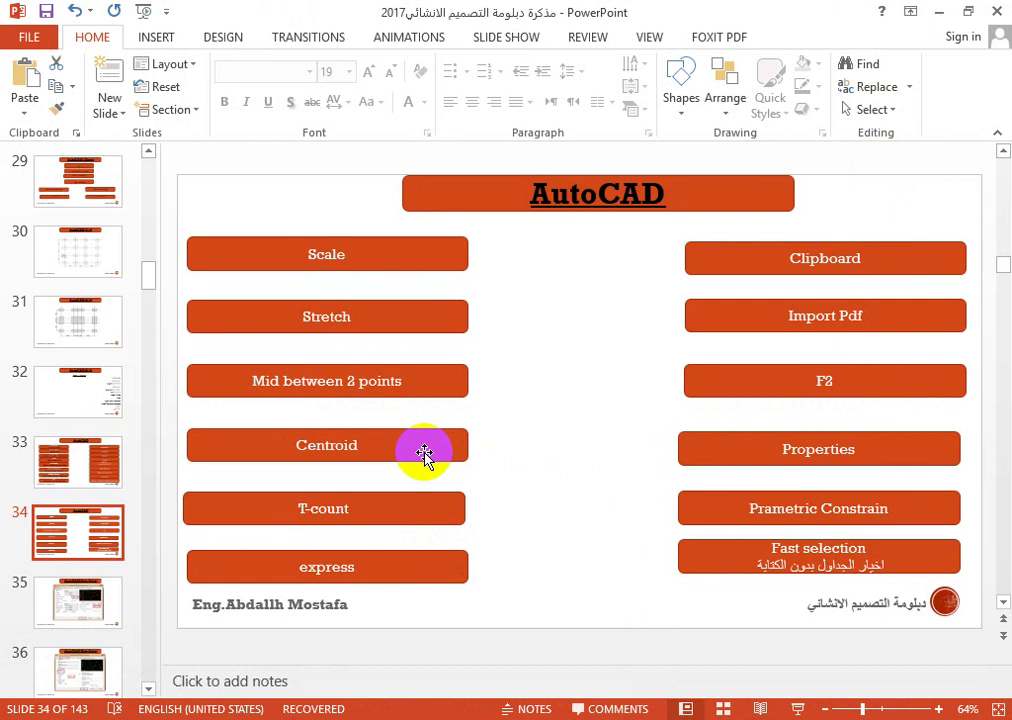
- Return to AutoCAD and window-select the yellow rectangle
click(939, 12)
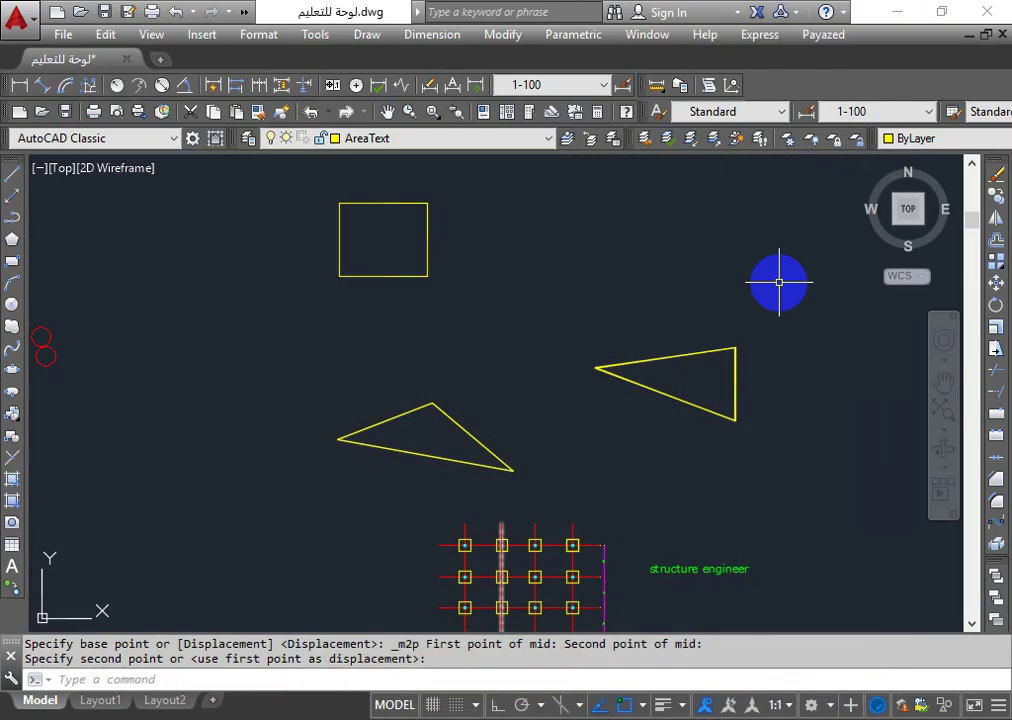
scroll(750, 460, down, 3)
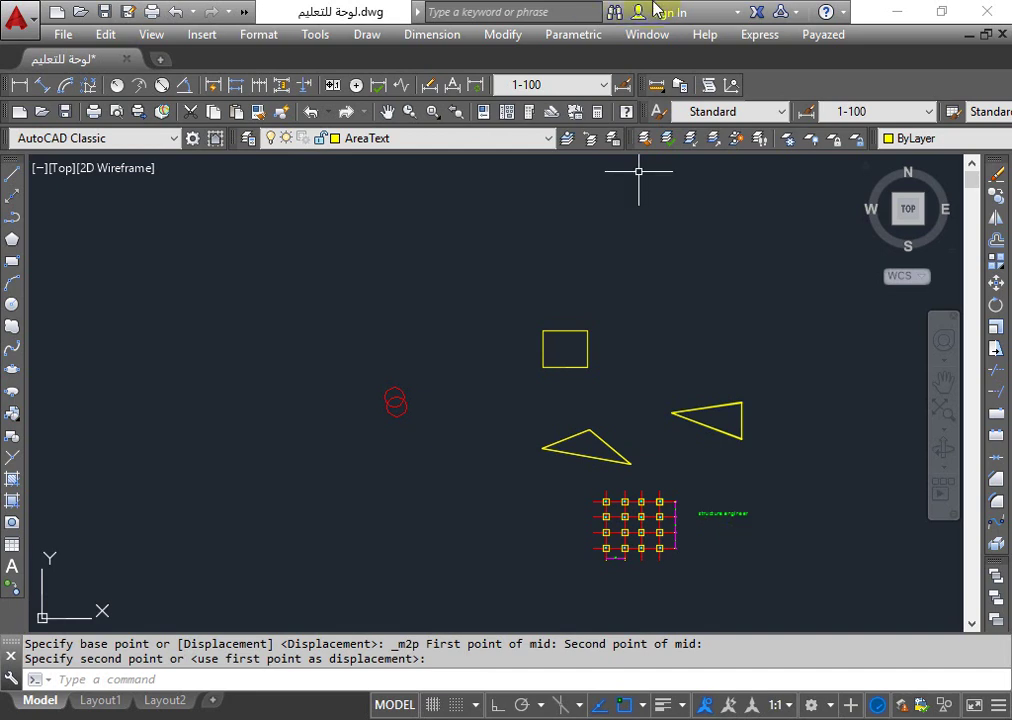
scroll(655, 253, up, 3)
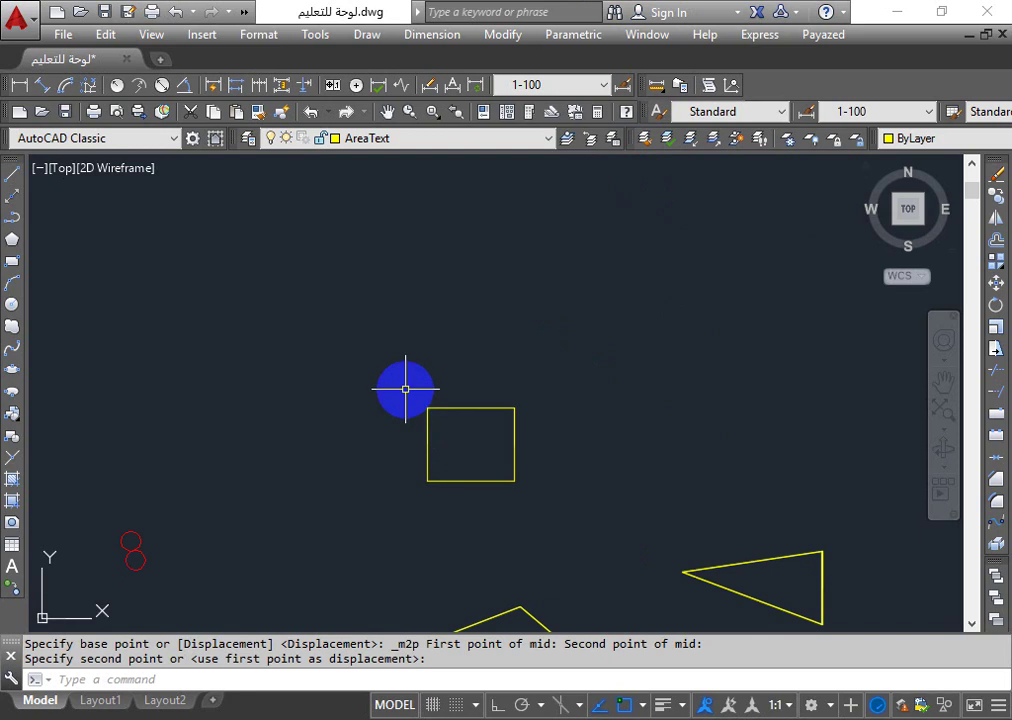
click(549, 332)
click(370, 530)
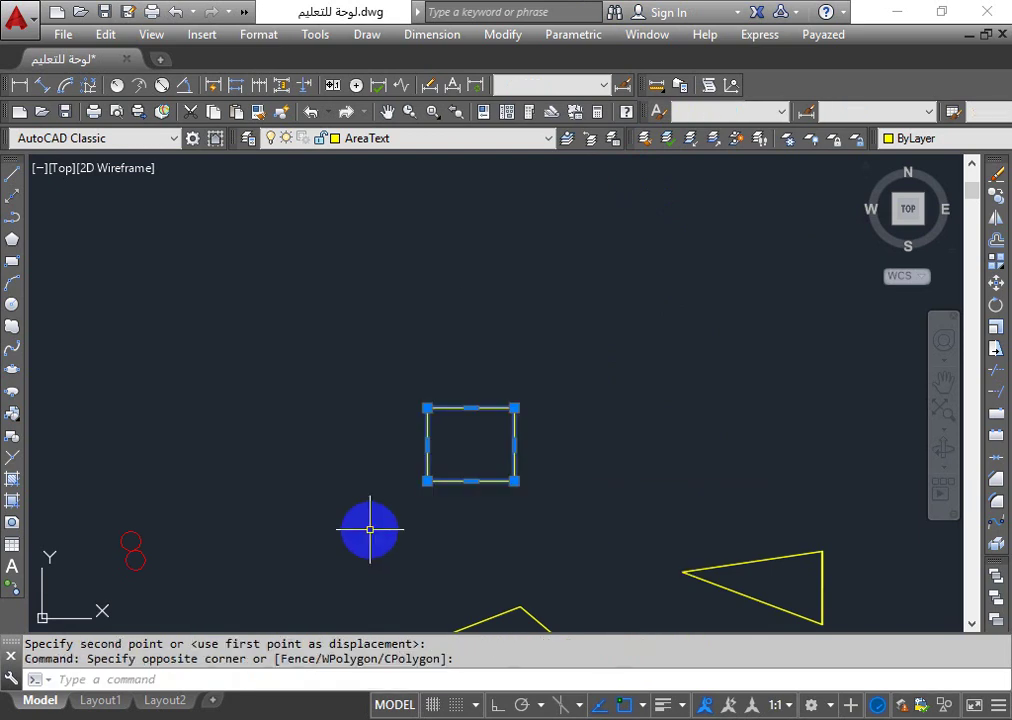
- Move the rectangle up and left from its centre using the Mid Between 2 Points snap
text(m)
key(Return)
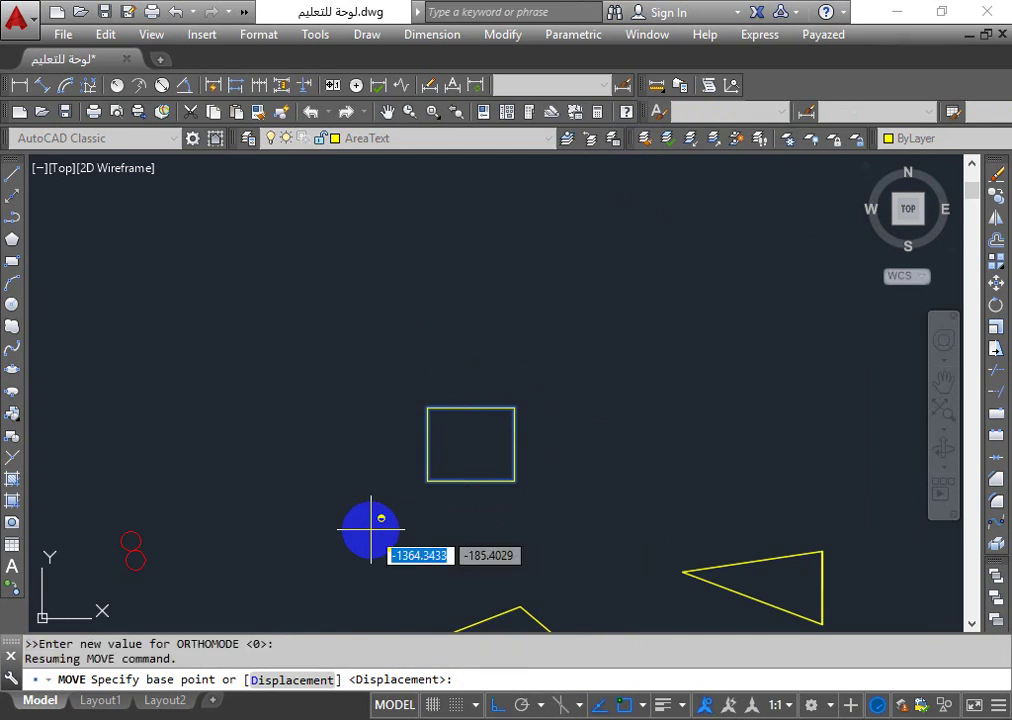
shift+right_click(370, 530)
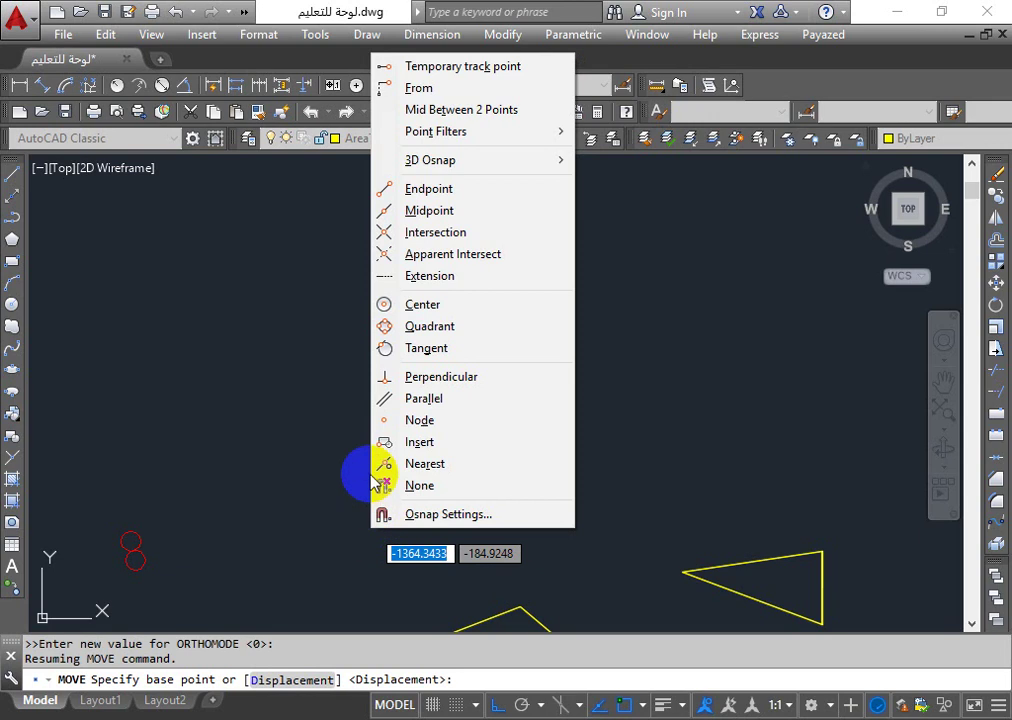
click(425, 109)
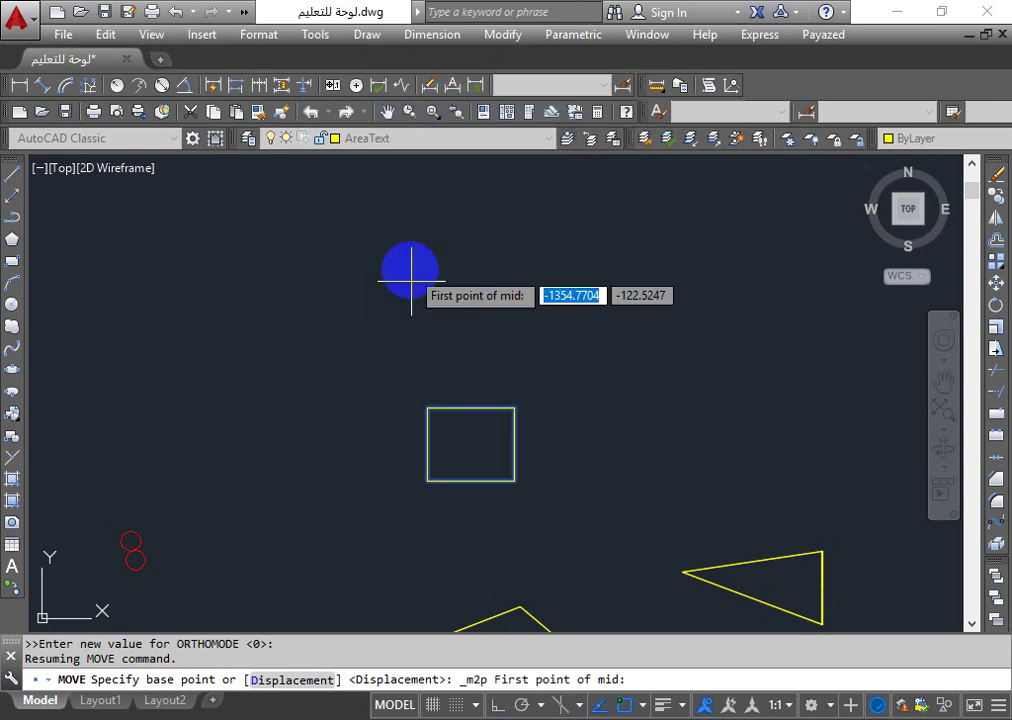
click(428, 480)
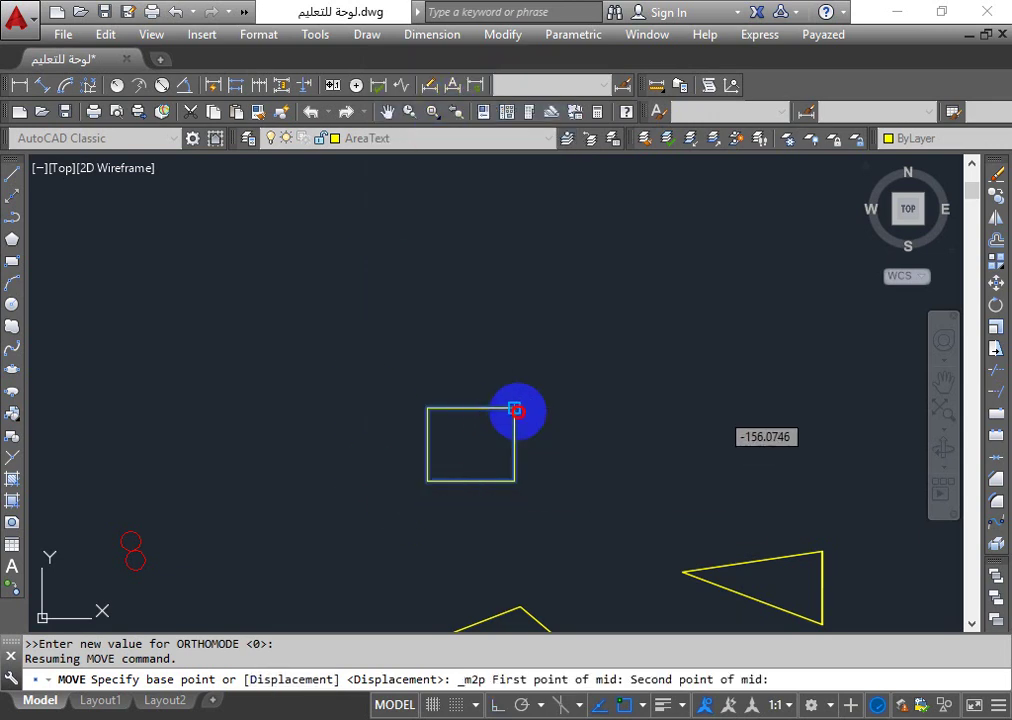
click(514, 409)
click(281, 316)
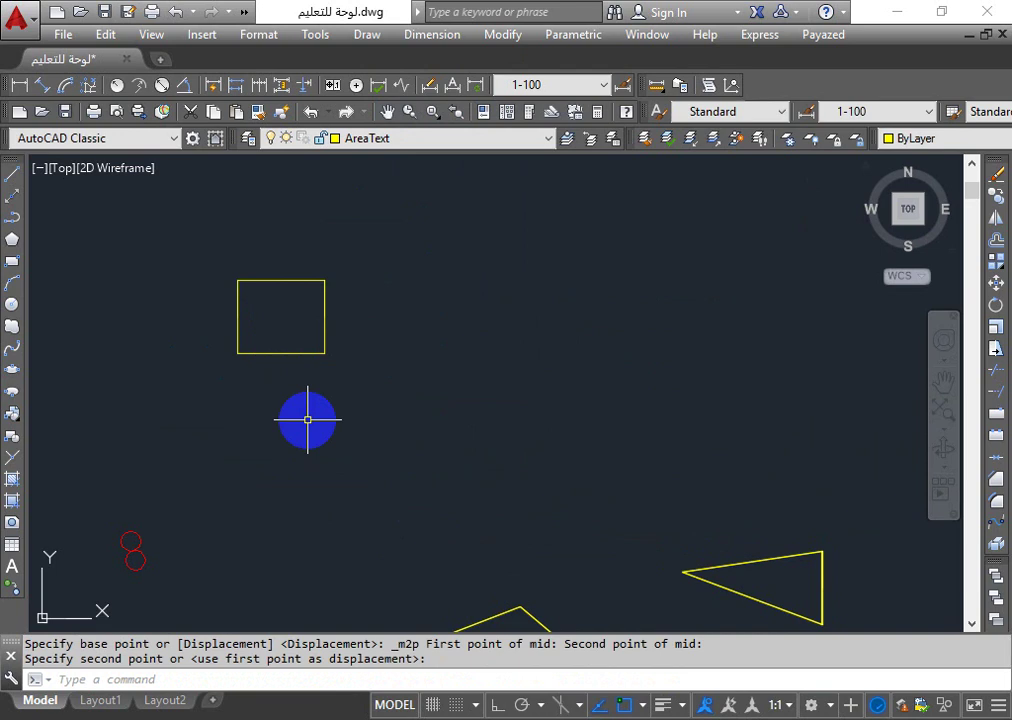
key(Escape)
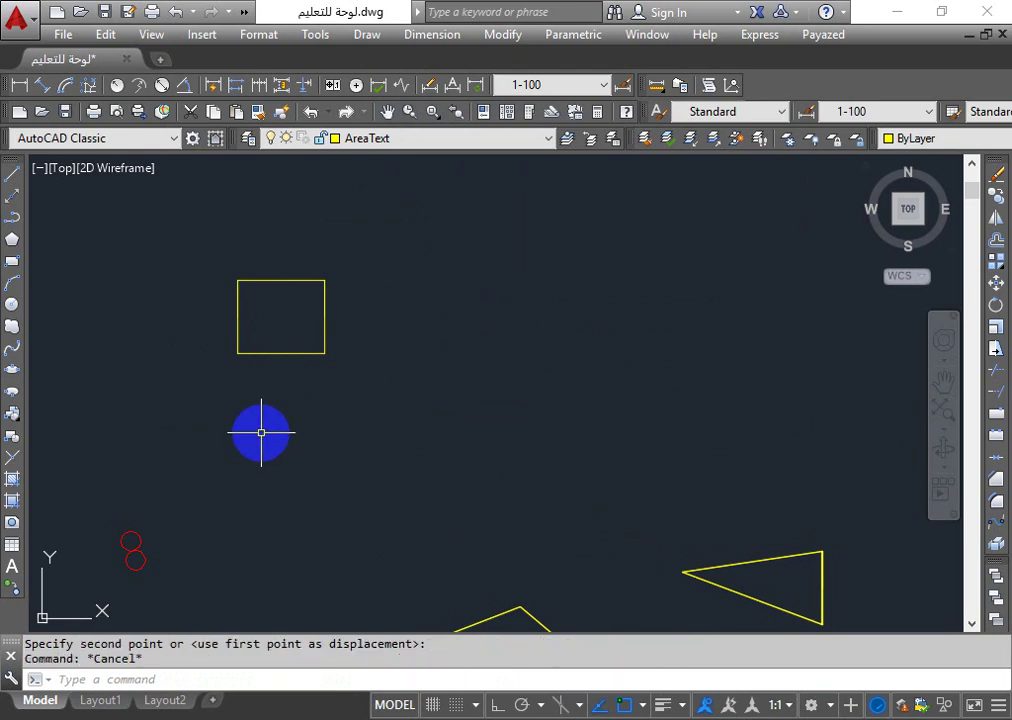
scroll(533, 470, down, 3)
scroll(413, 389, down, 5)
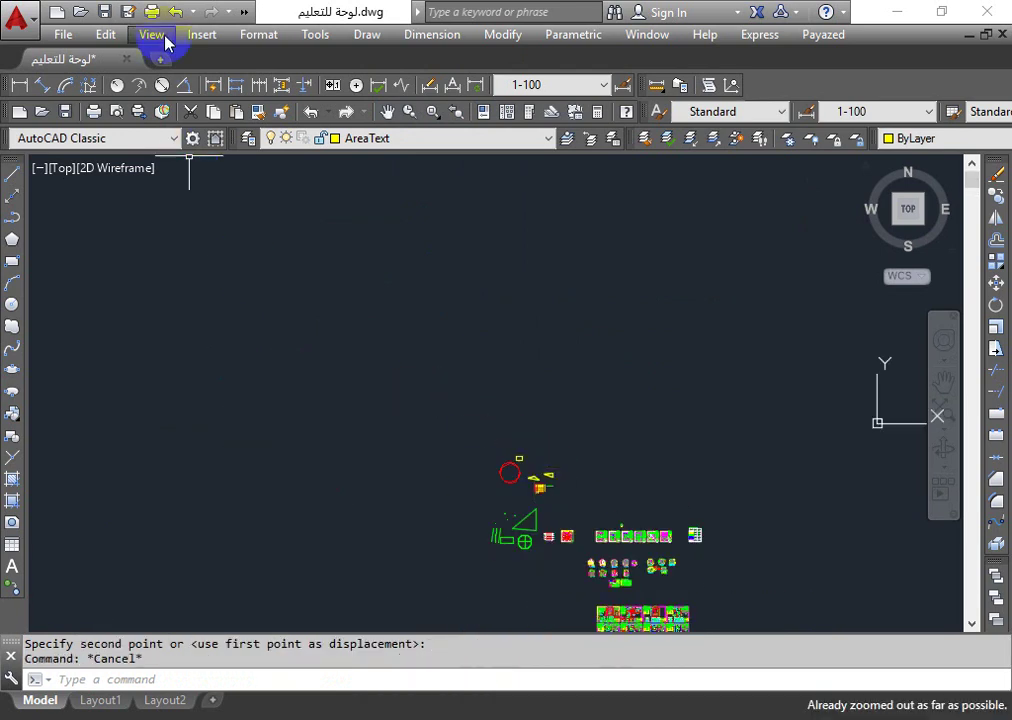
- Start a new blank drawing, then return to لوحة للتعليم and zoom into the plan sheets
click(160, 60)
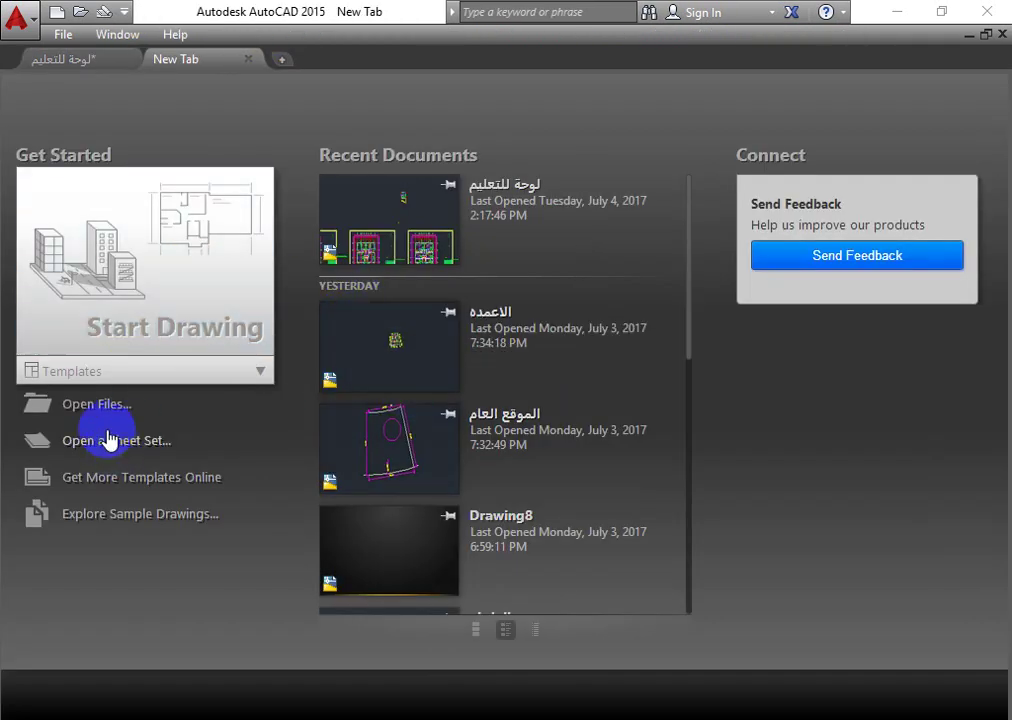
click(125, 265)
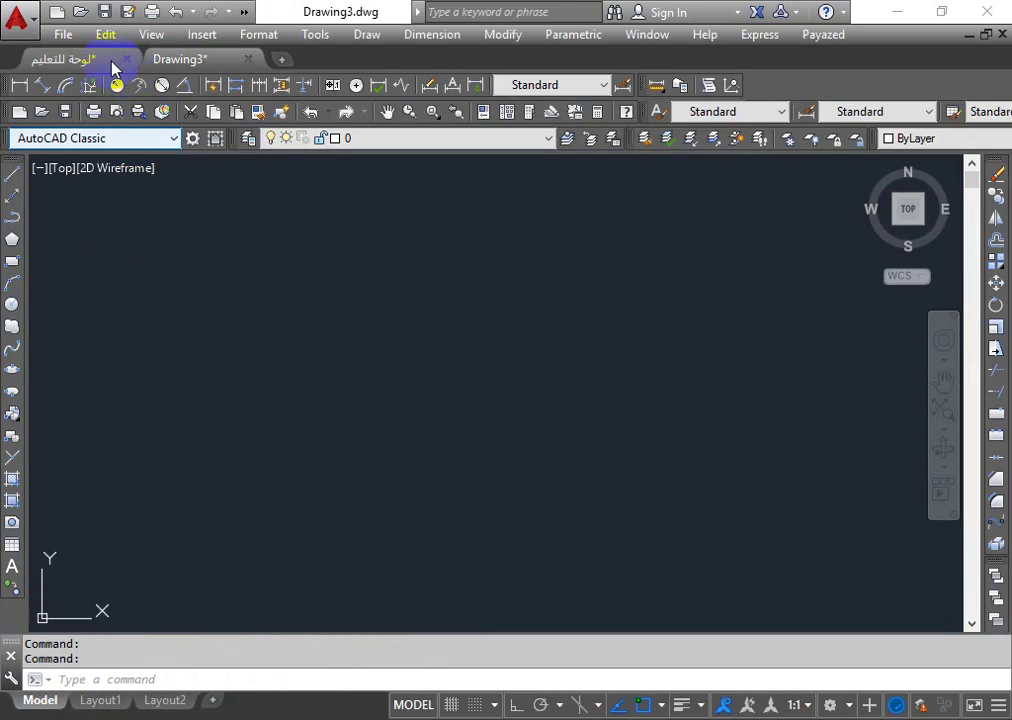
click(105, 61)
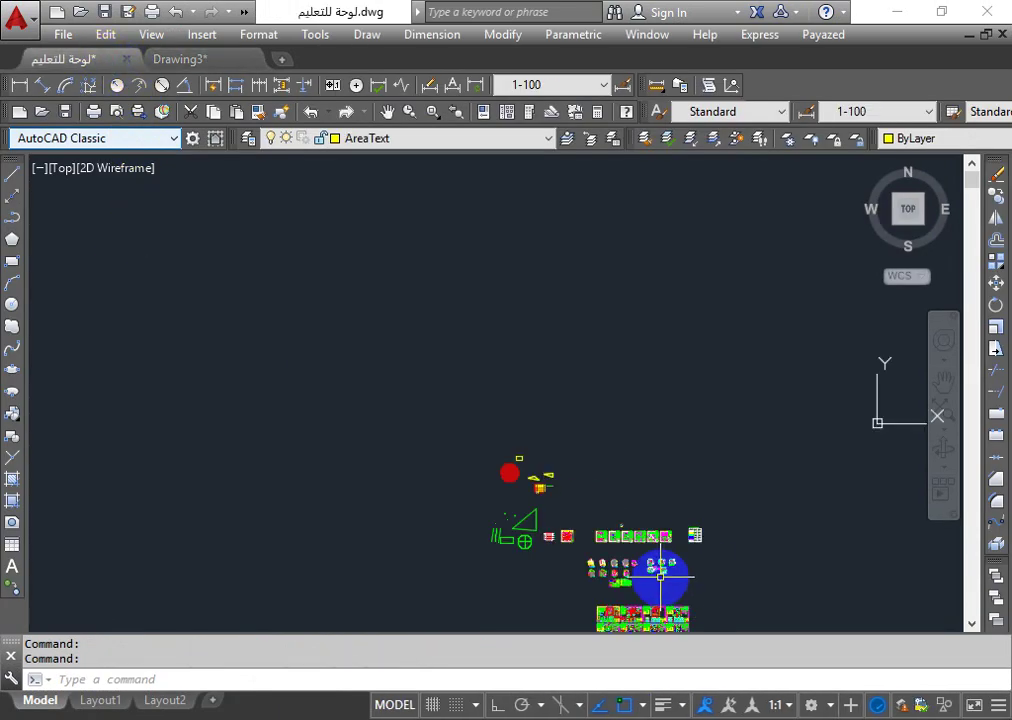
scroll(660, 577, up, 5)
scroll(715, 468, up, 2)
scroll(719, 410, up, 1)
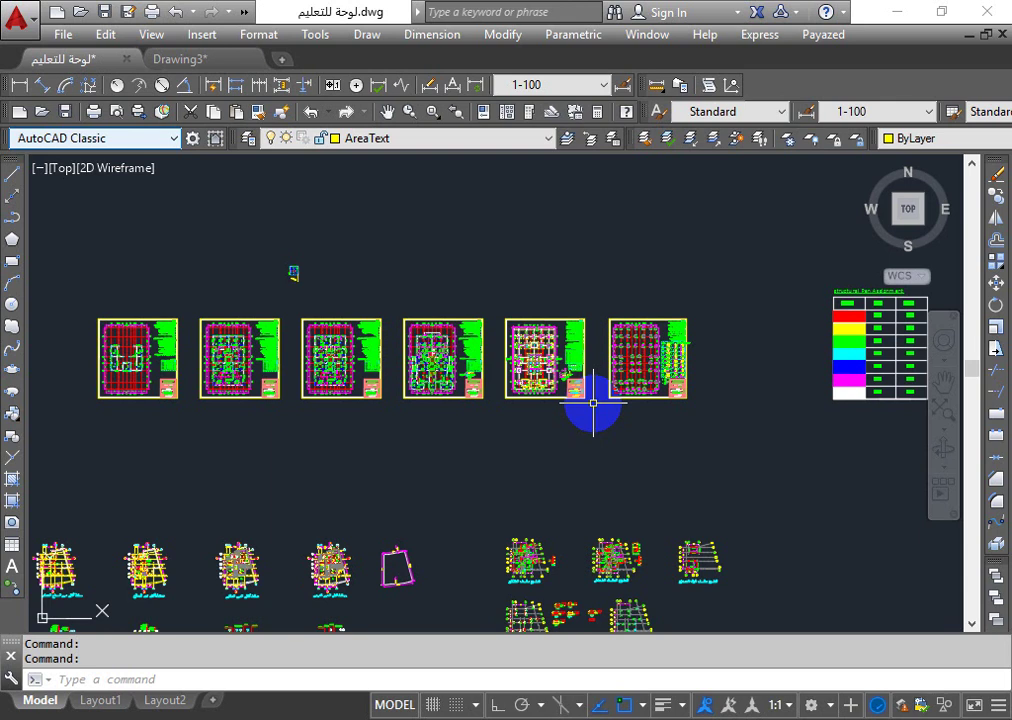
- Begin a Copy Clip of the plan sheets with a lasso, then cancel it
right_click(502, 220)
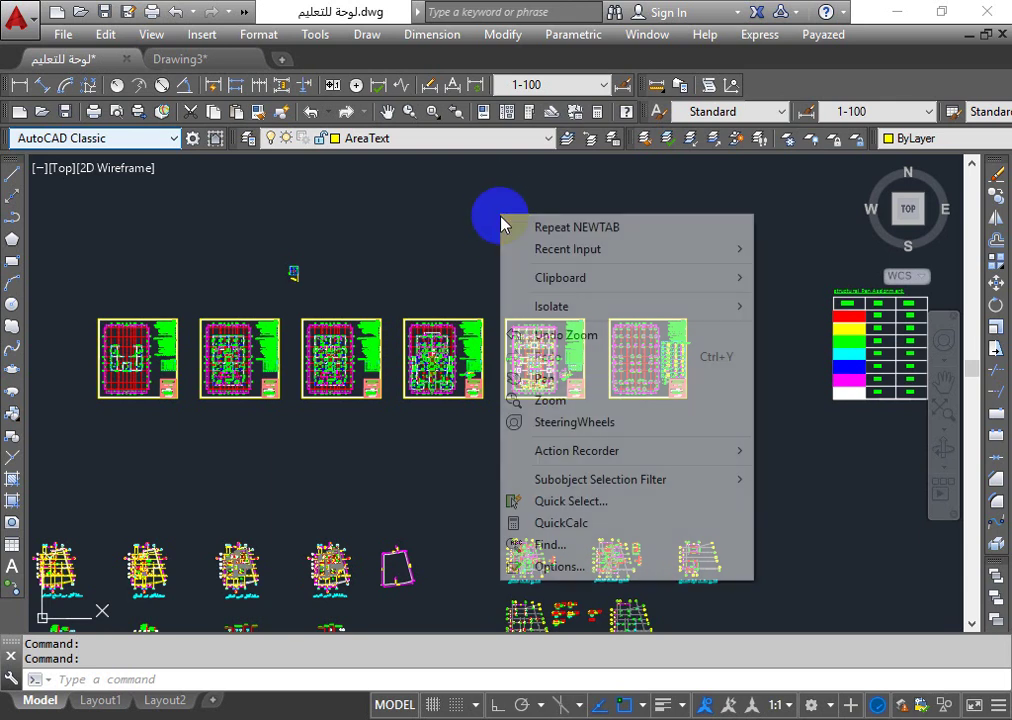
mouse_move(560, 278)
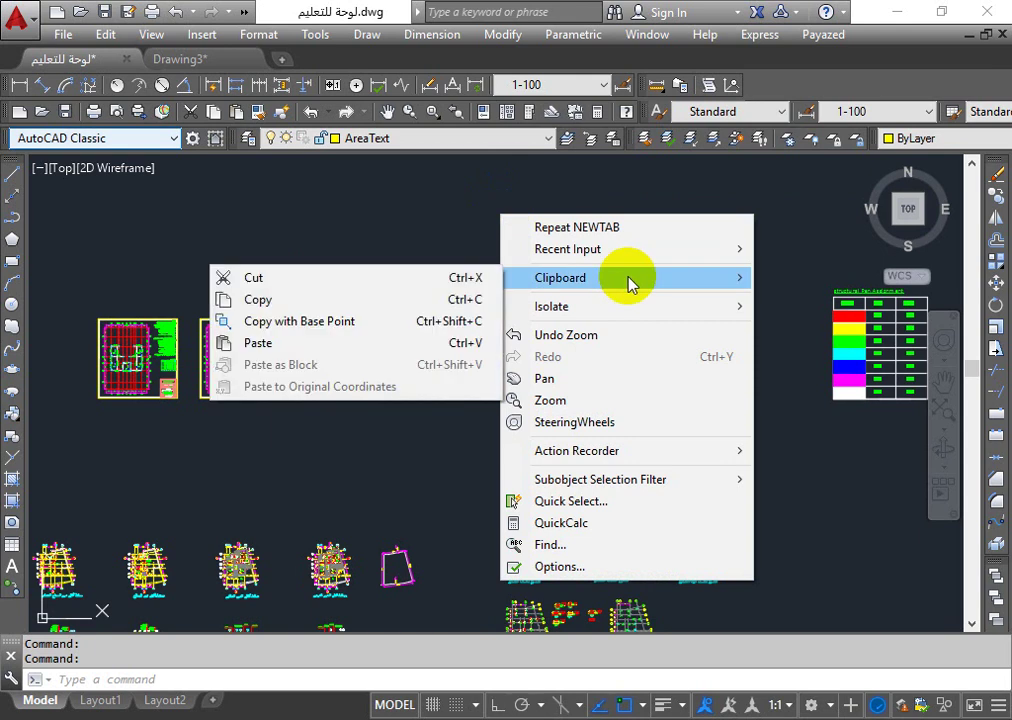
click(450, 312)
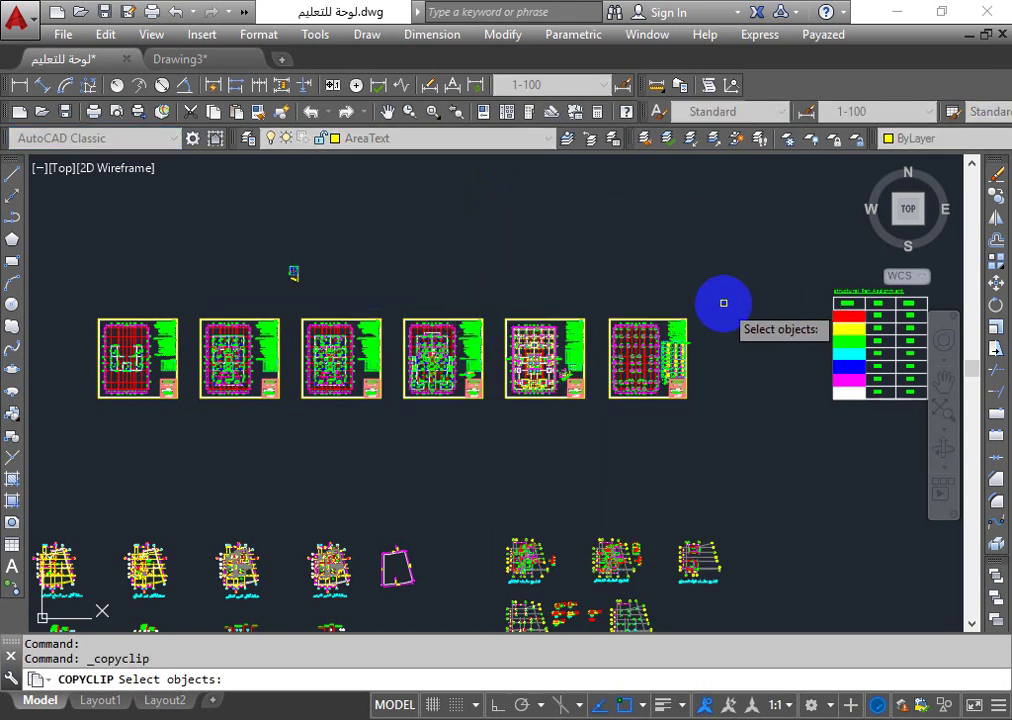
mouse_move(723, 302)
mouse_down()
mouse_move(408, 307)
mouse_move(271, 498)
mouse_move(745, 296)
mouse_move(373, 372)
mouse_move(508, 244)
mouse_move(367, 201)
mouse_up()
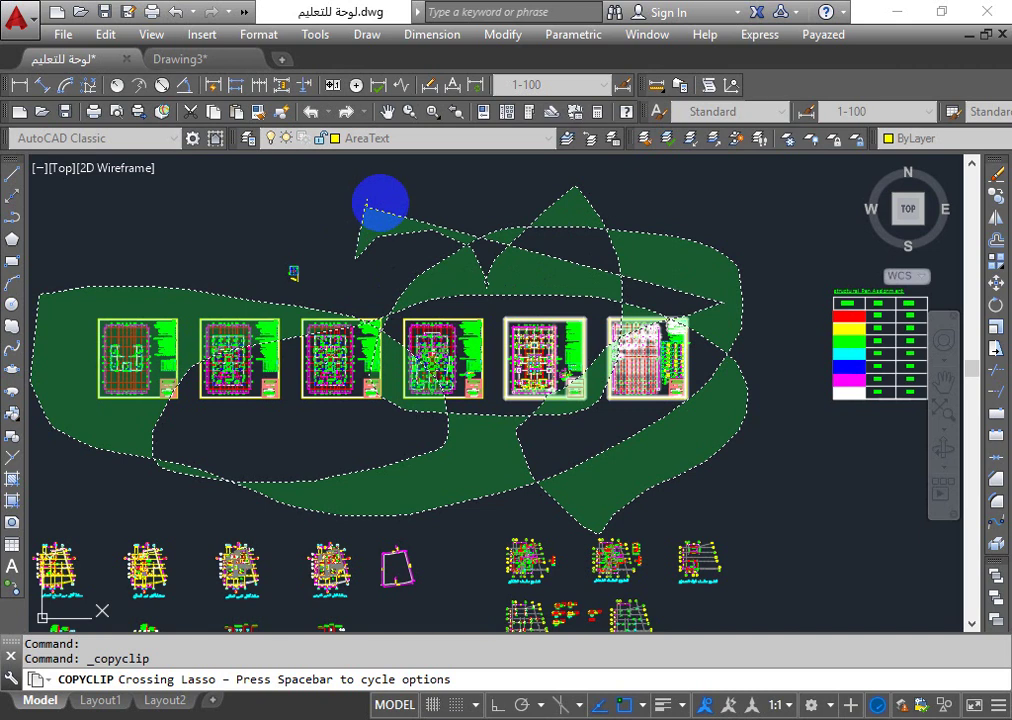
drag(386, 205, 386, 205)
key(Escape)
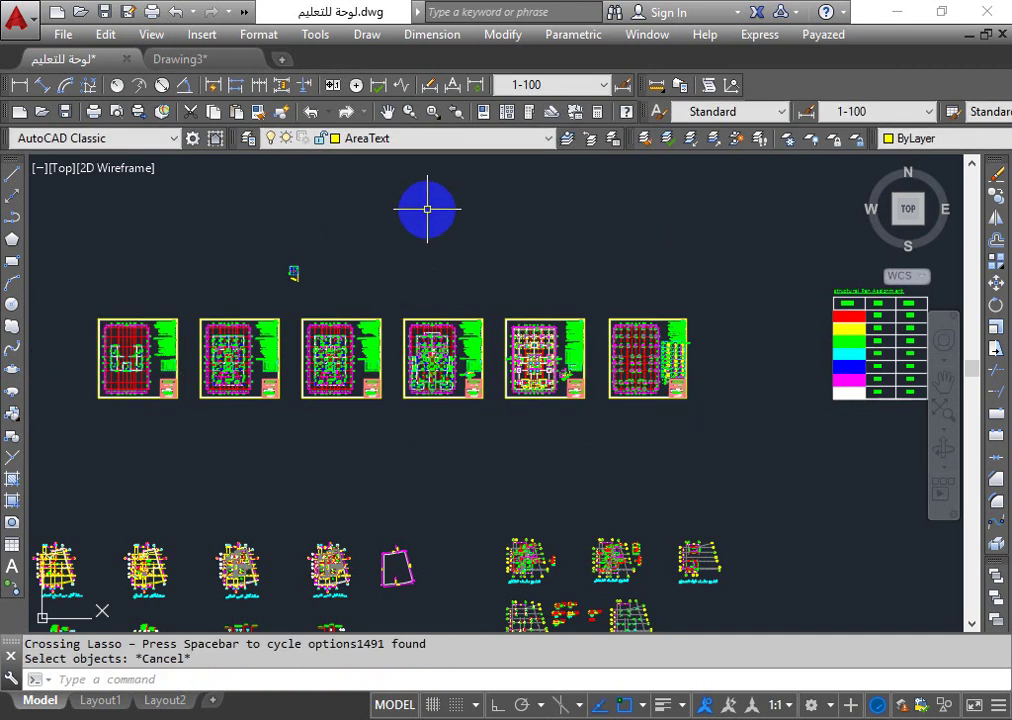
- In Options, turn off Allow press and drag for Lasso on the Selection tab
text(OP)
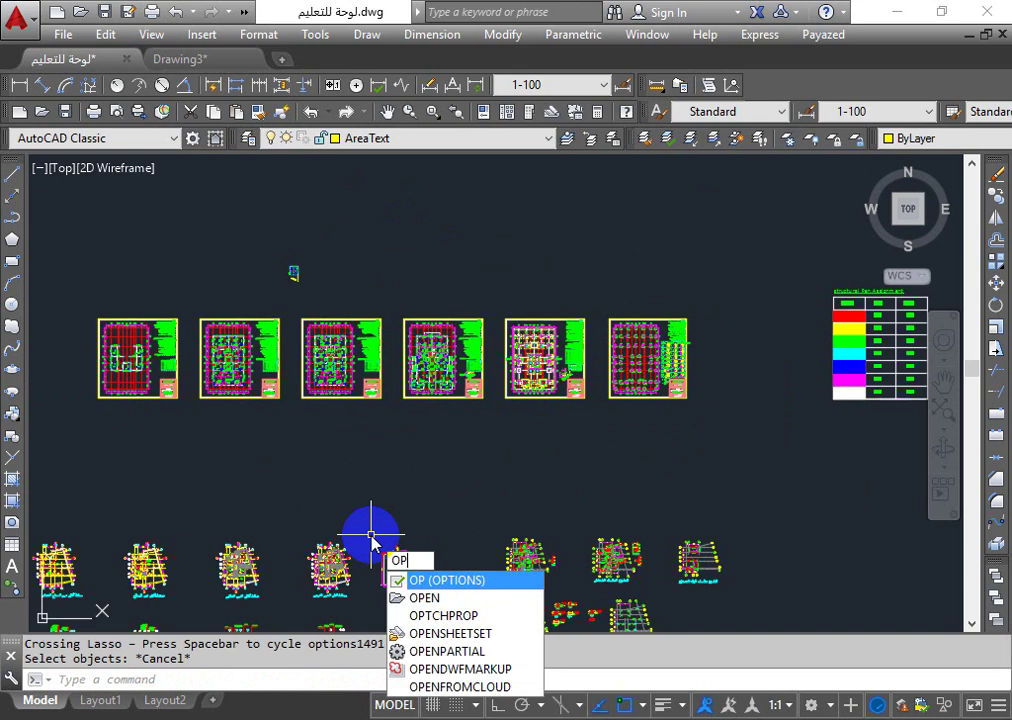
key(Return)
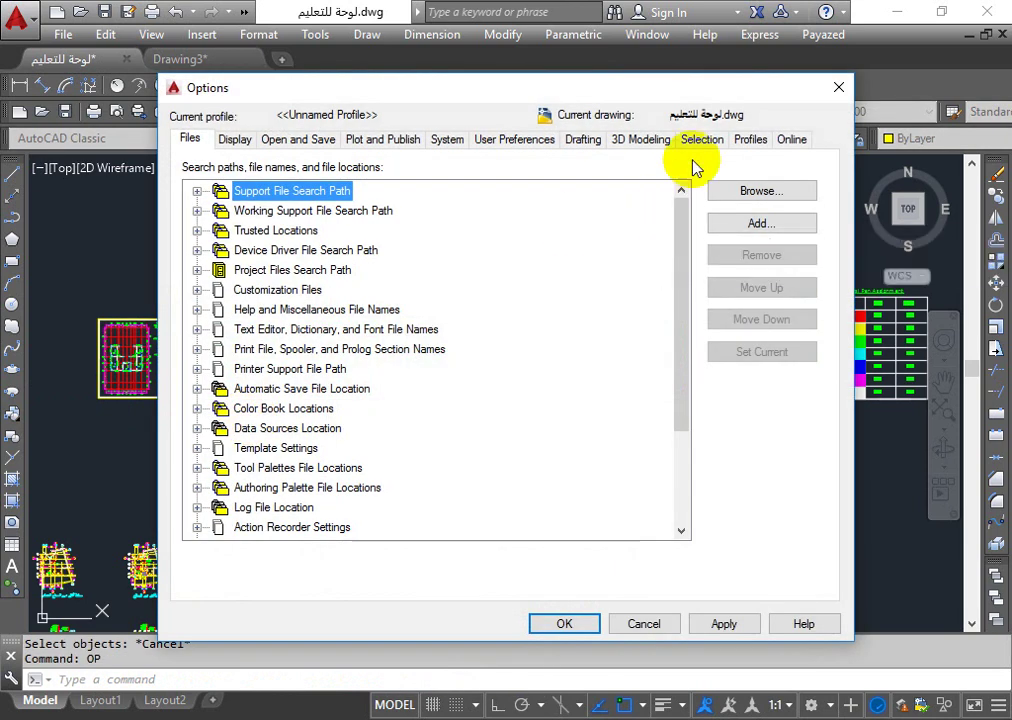
click(700, 140)
click(270, 386)
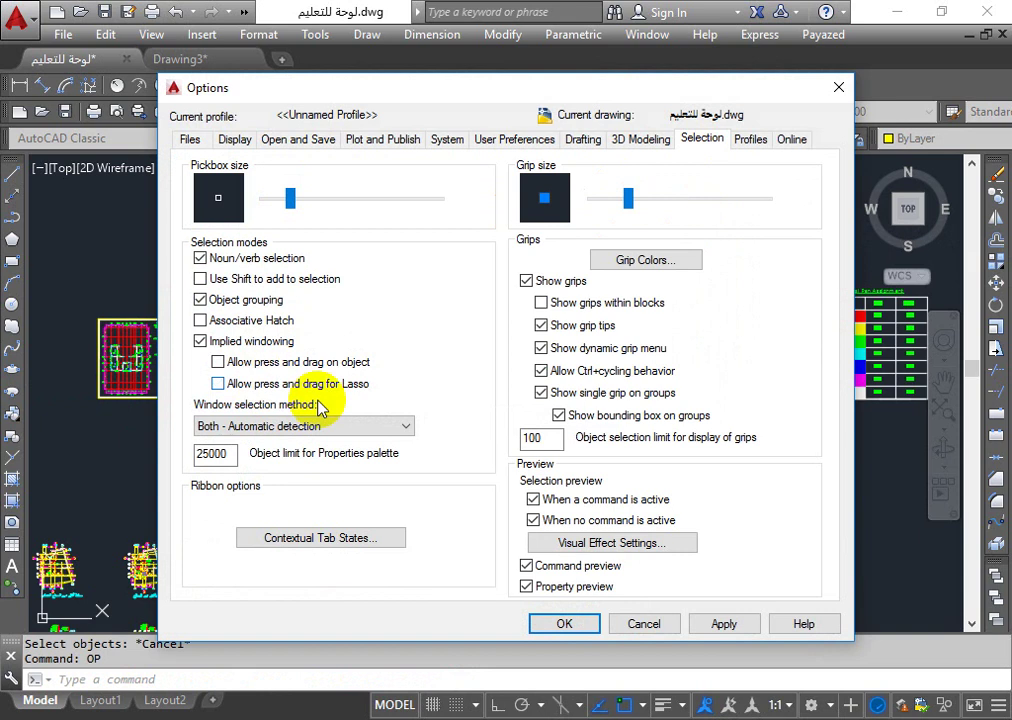
click(564, 623)
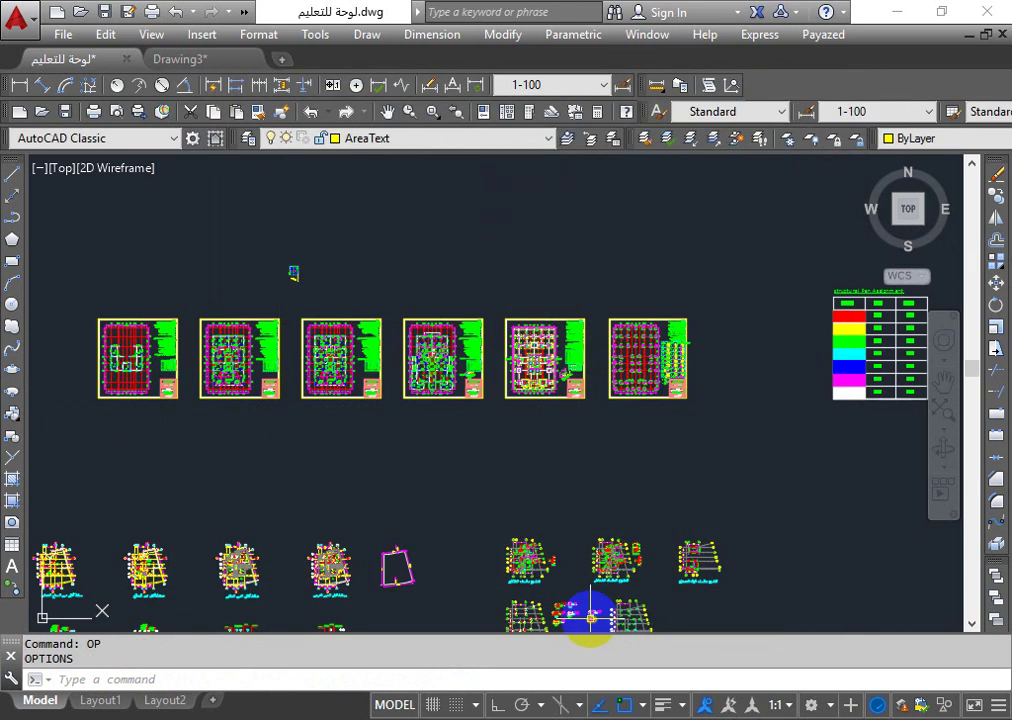
- Select the six plan sheets and copy them with a base point at a frame's lower-left corner
click(723, 294)
click(72, 491)
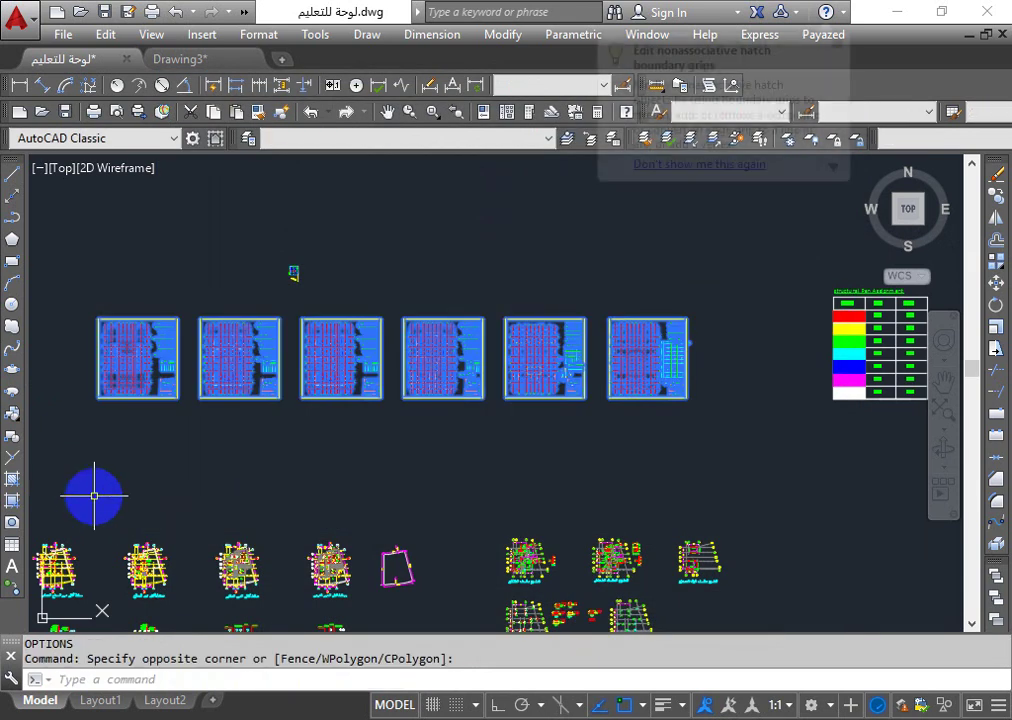
right_click(131, 461)
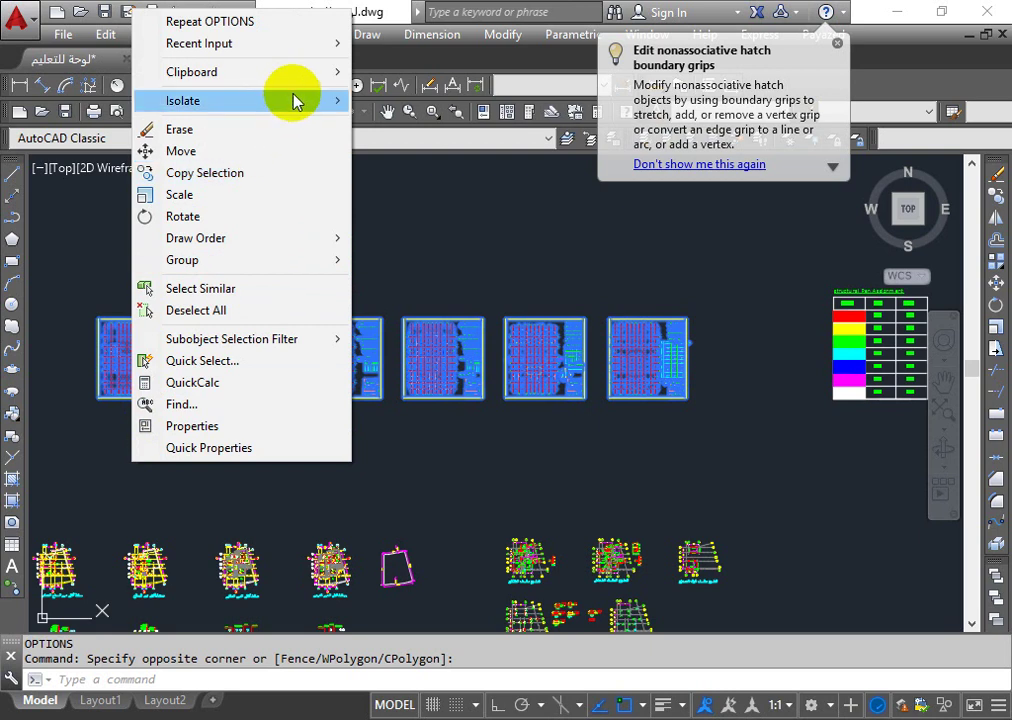
mouse_move(192, 72)
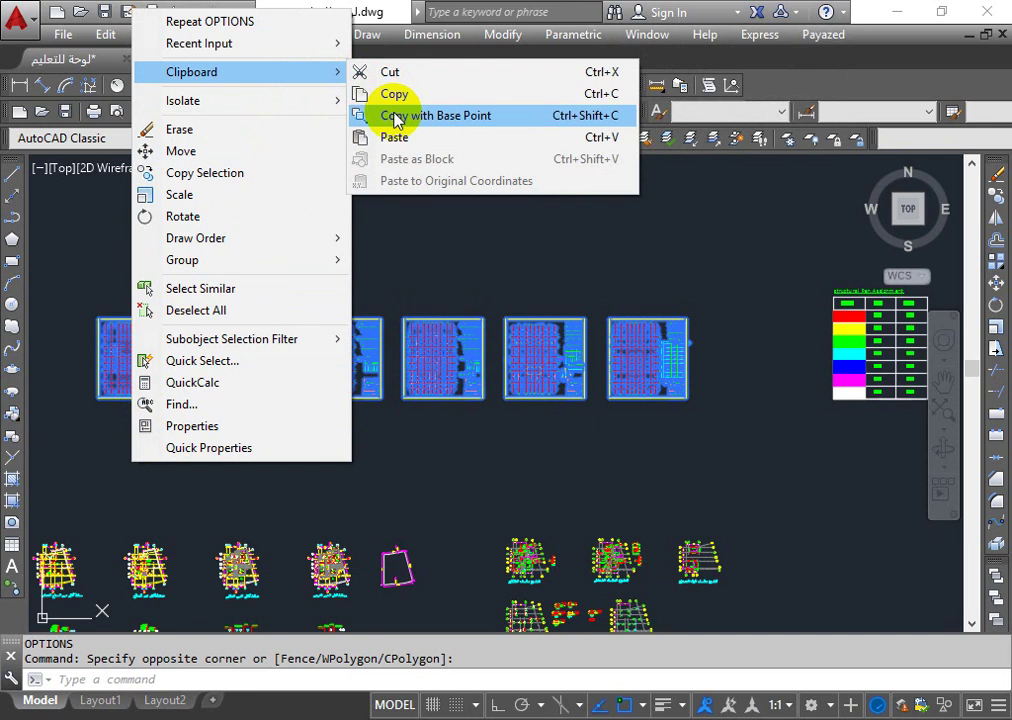
click(397, 120)
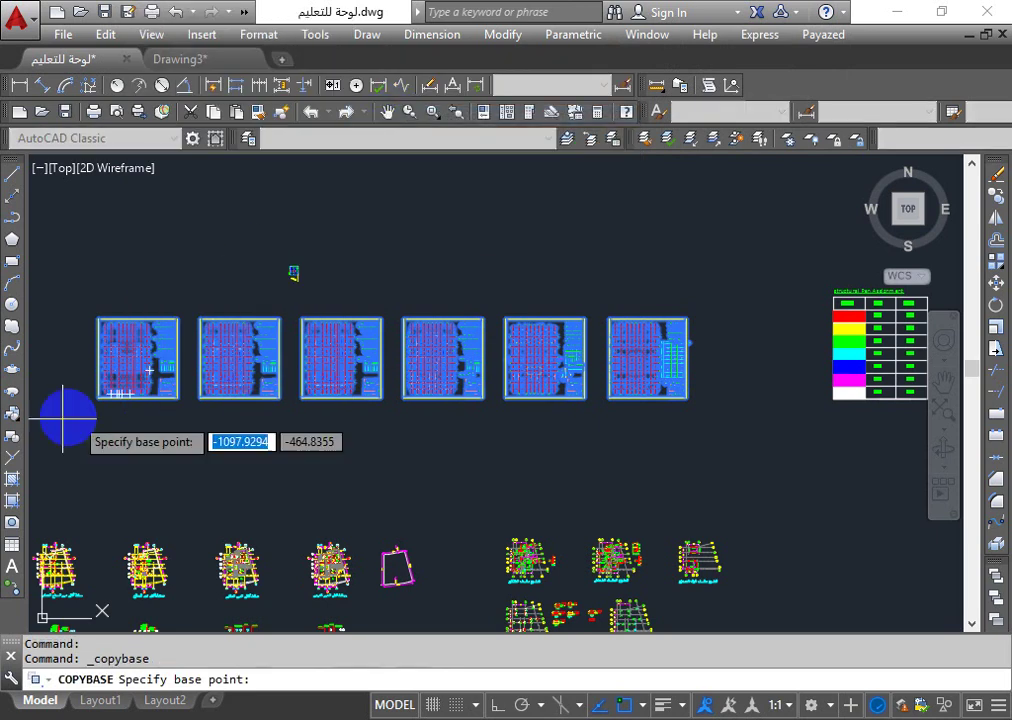
scroll(47, 388, up, 5)
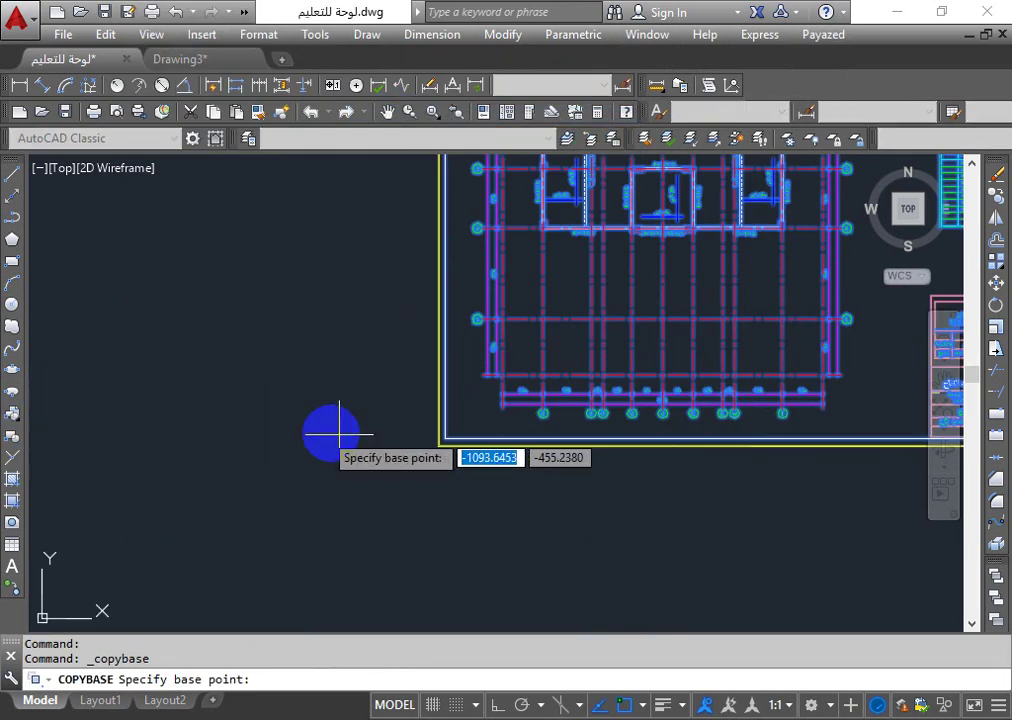
click(438, 446)
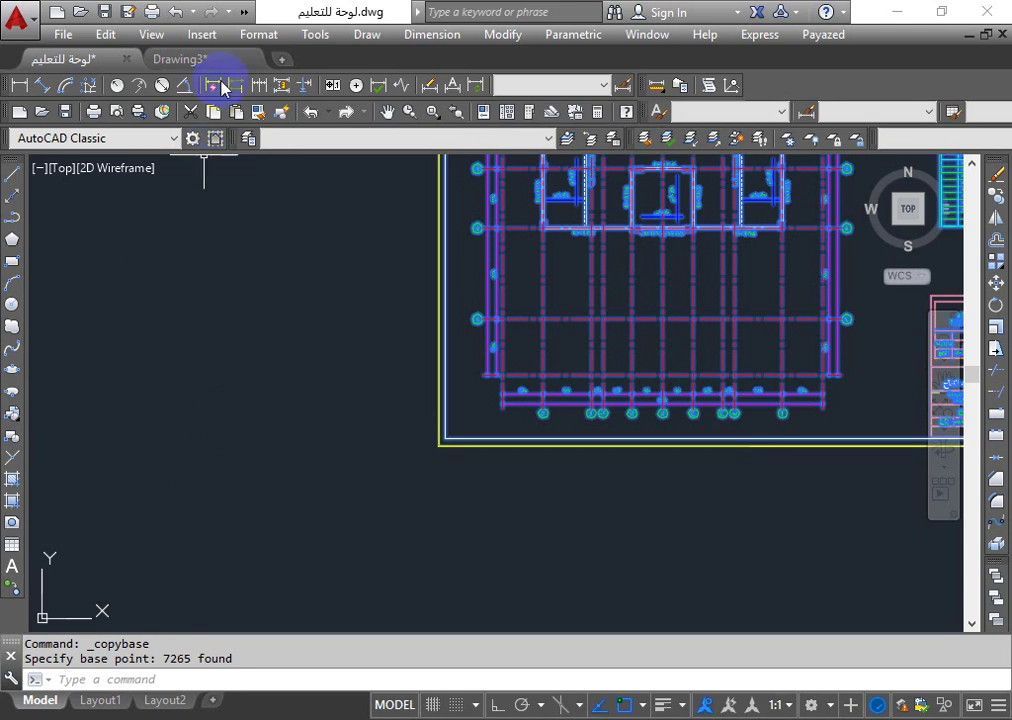
click(221, 62)
- Paste the copied plan sheets into Drawing3 at 0,0, then go back to لوحة للتعليم
right_click(261, 308)
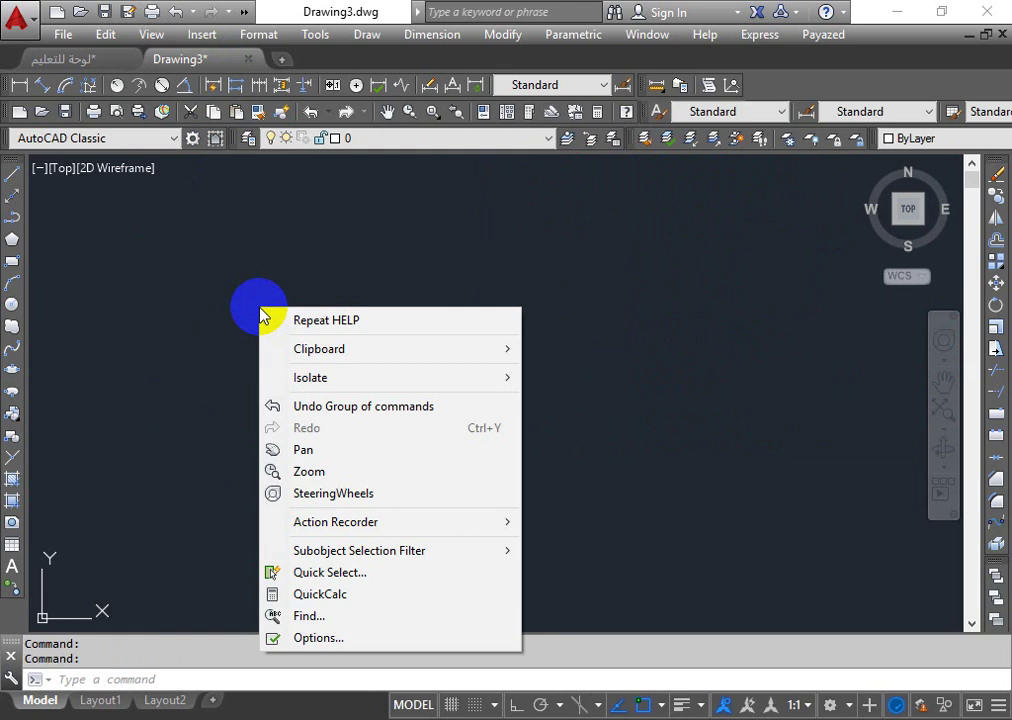
mouse_move(319, 349)
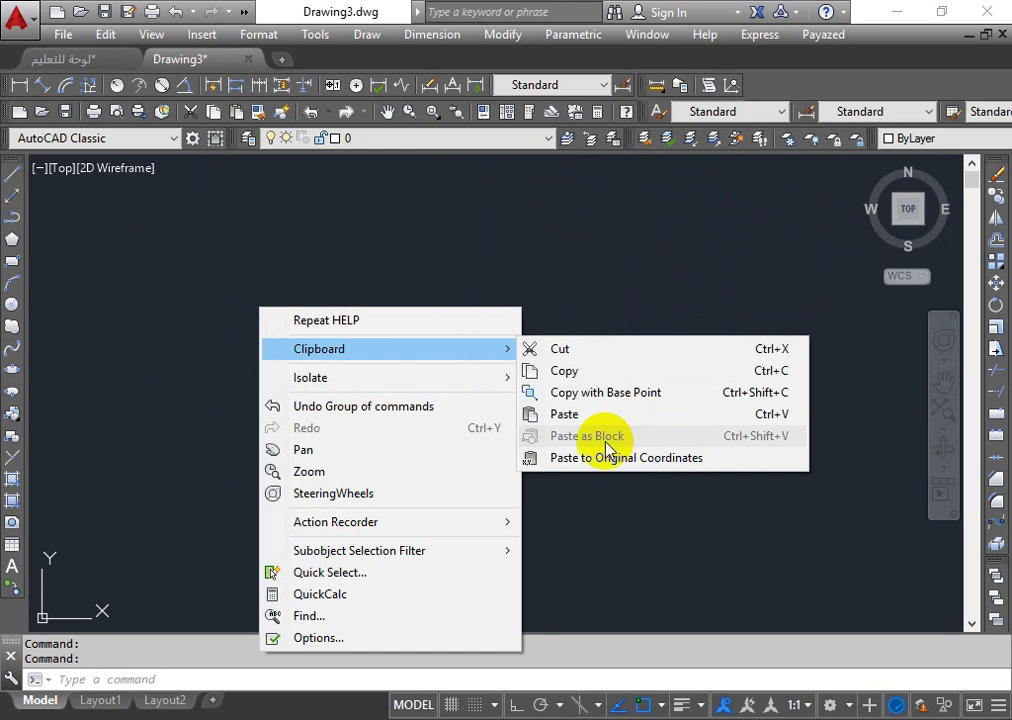
click(593, 458)
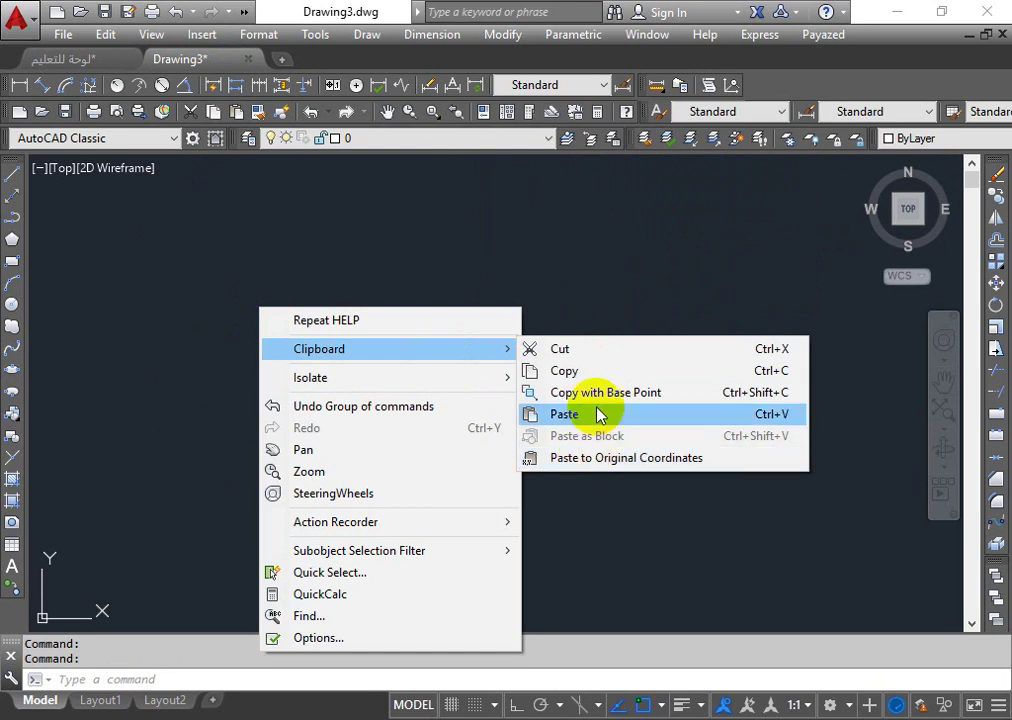
click(595, 410)
scroll(520, 440, down, 3)
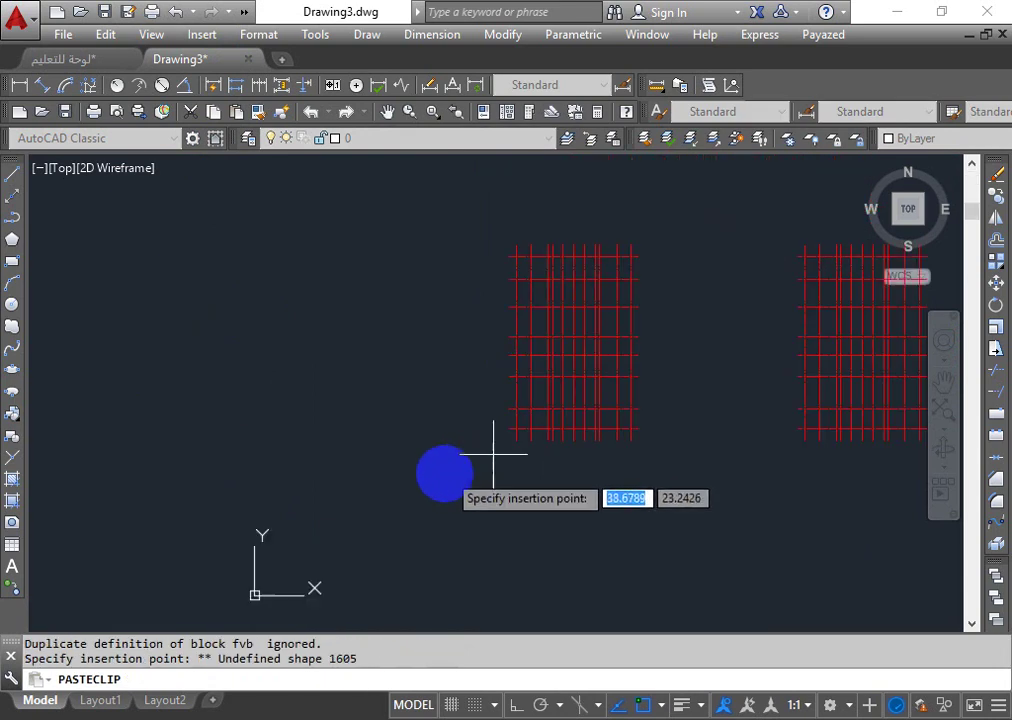
scroll(440, 490, down, 3)
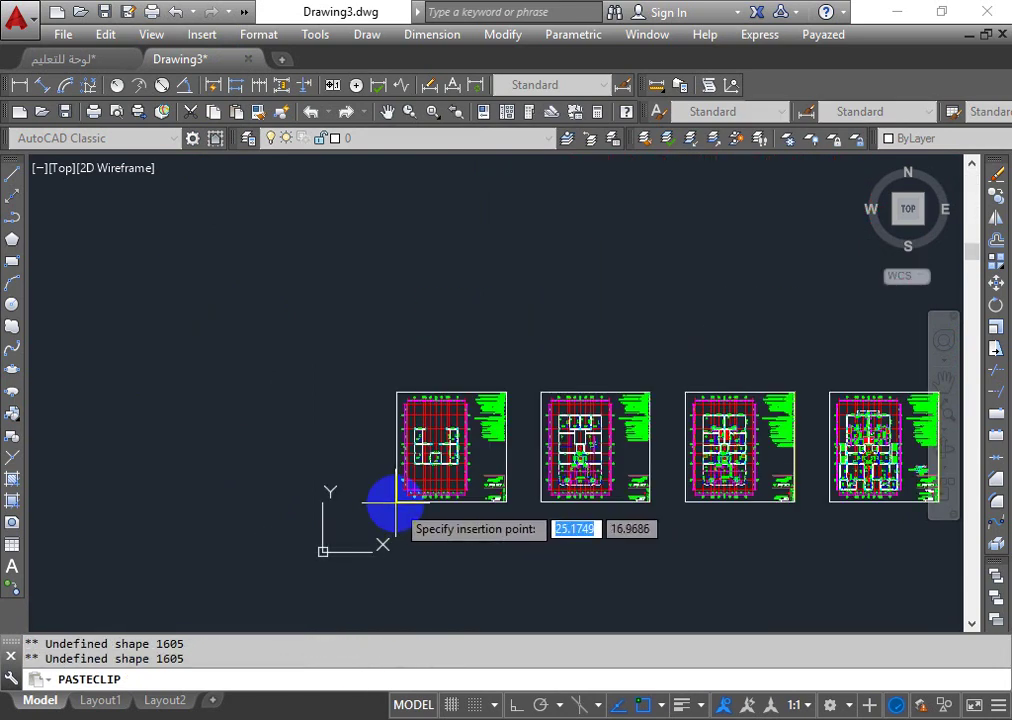
click(296, 677)
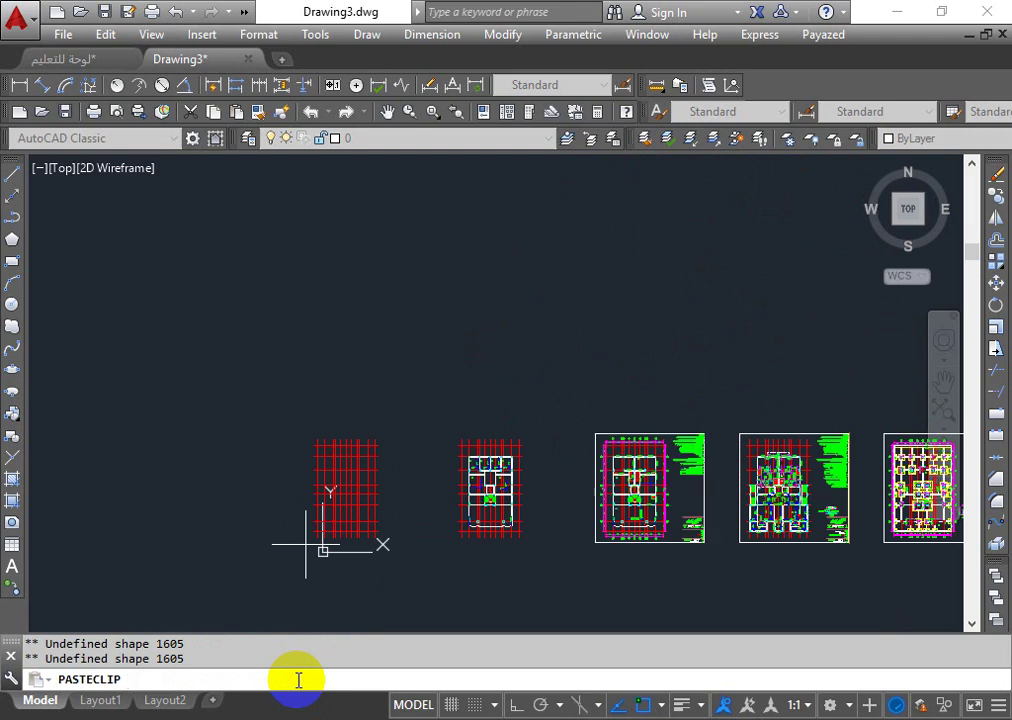
text(0,)
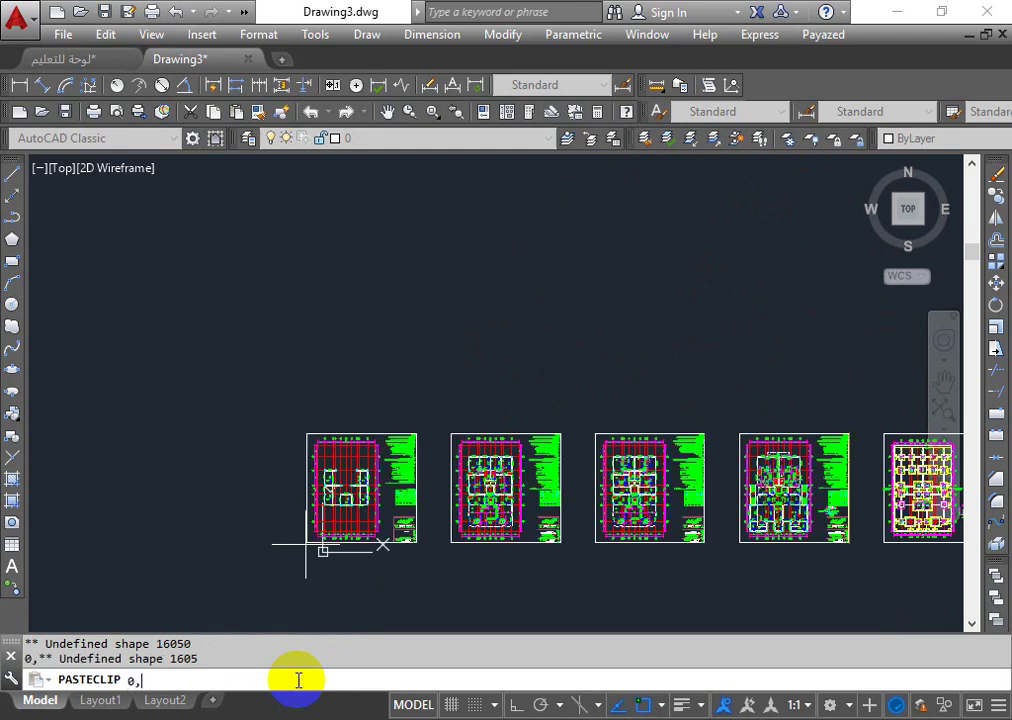
text(0)
key(Return)
scroll(190, 595, down, 2)
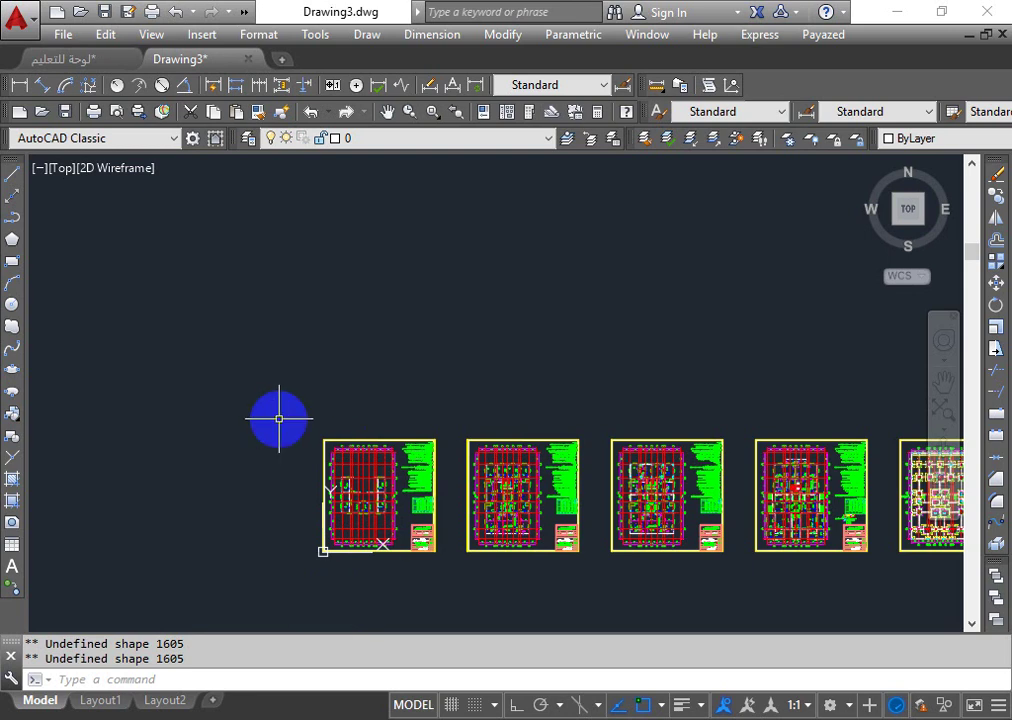
click(62, 58)
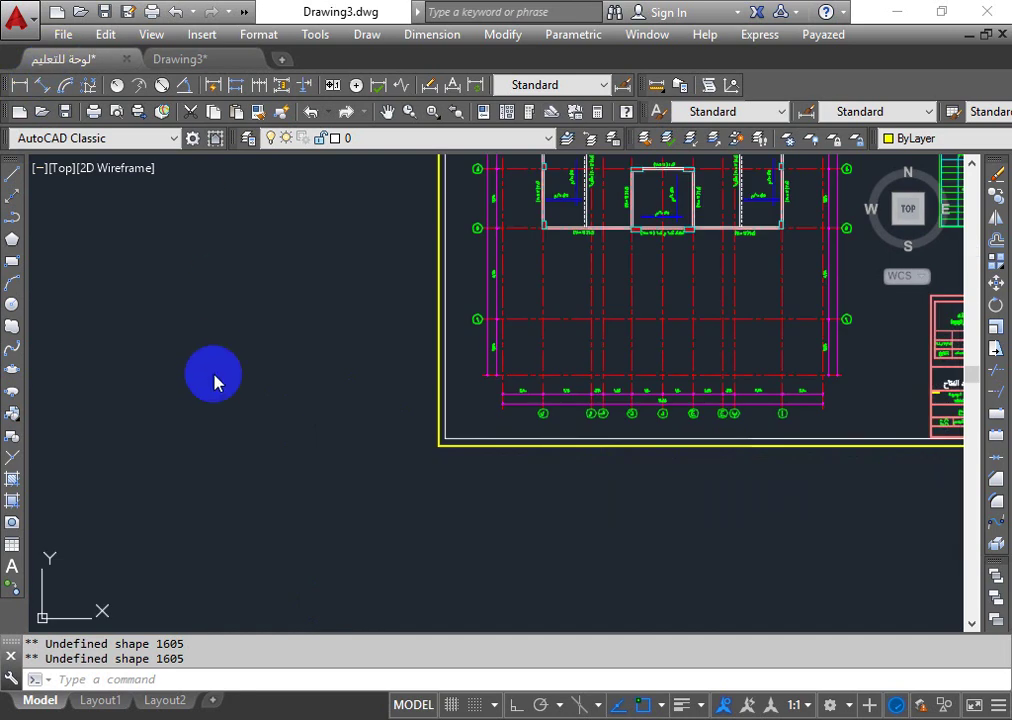
- Open Options with OP, cancel it unchanged, and switch to PowerPoint's slide 34
text(op)
key(Return)
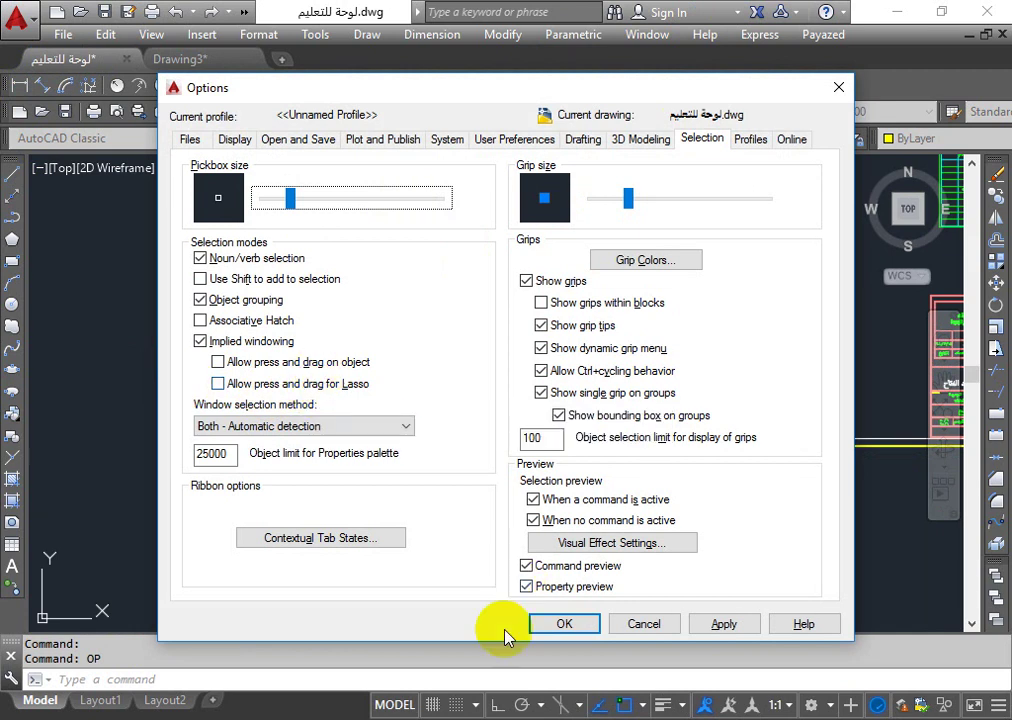
click(643, 624)
scroll(640, 623, down, 5)
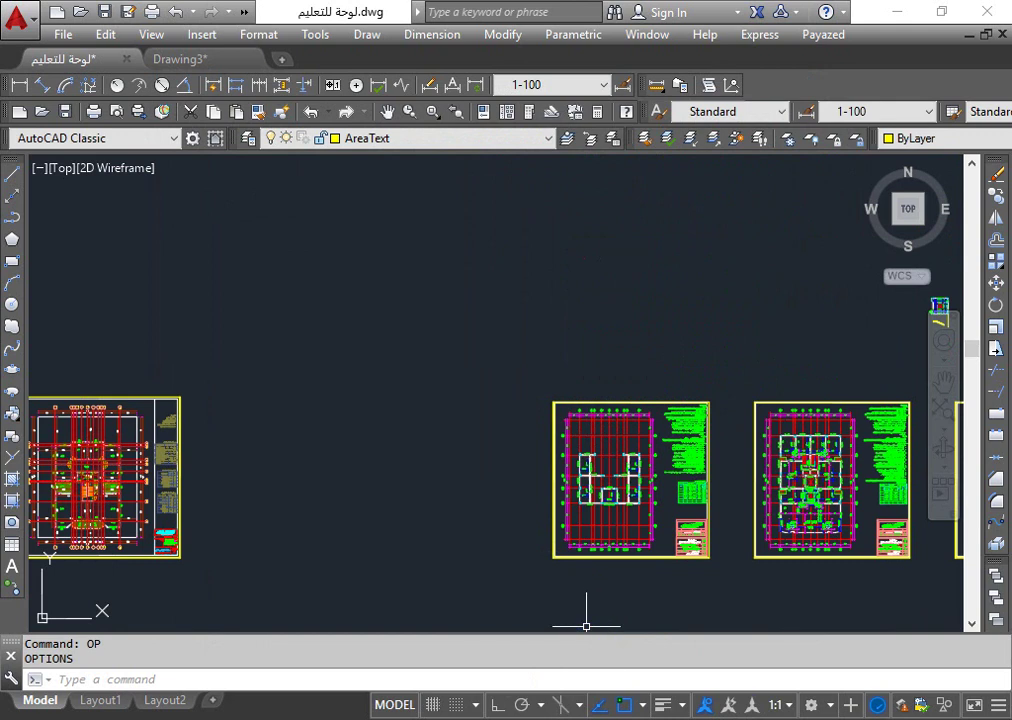
key(alt+Tab)
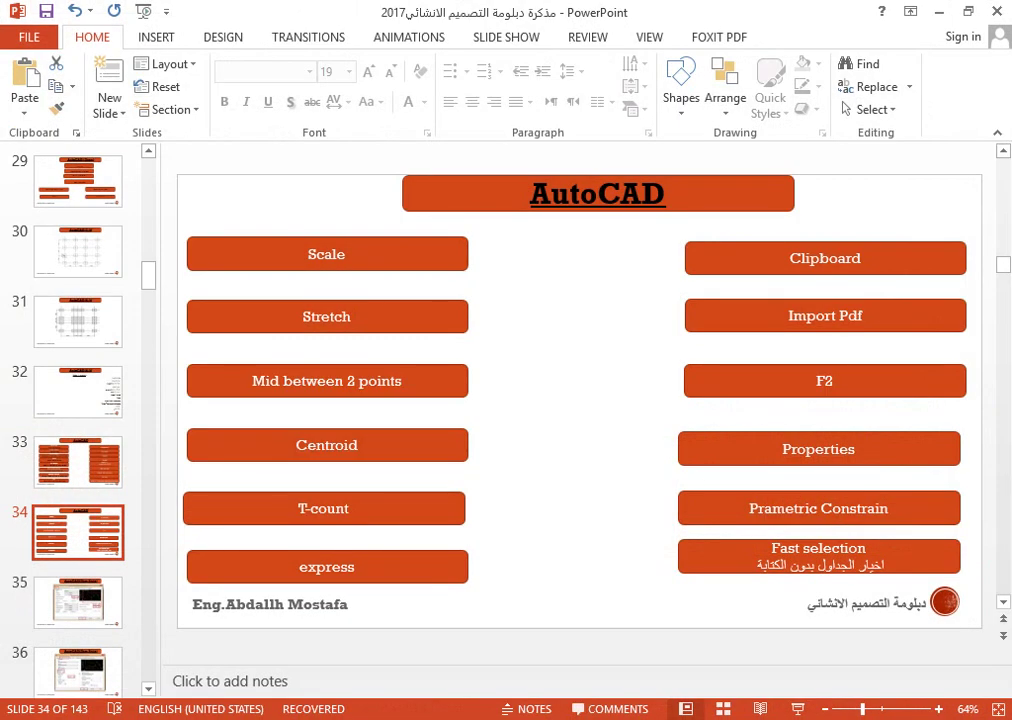
- Minimize PowerPoint so the لوحة للتعليم drawing with its framed plan sheets shows again
click(631, 718)
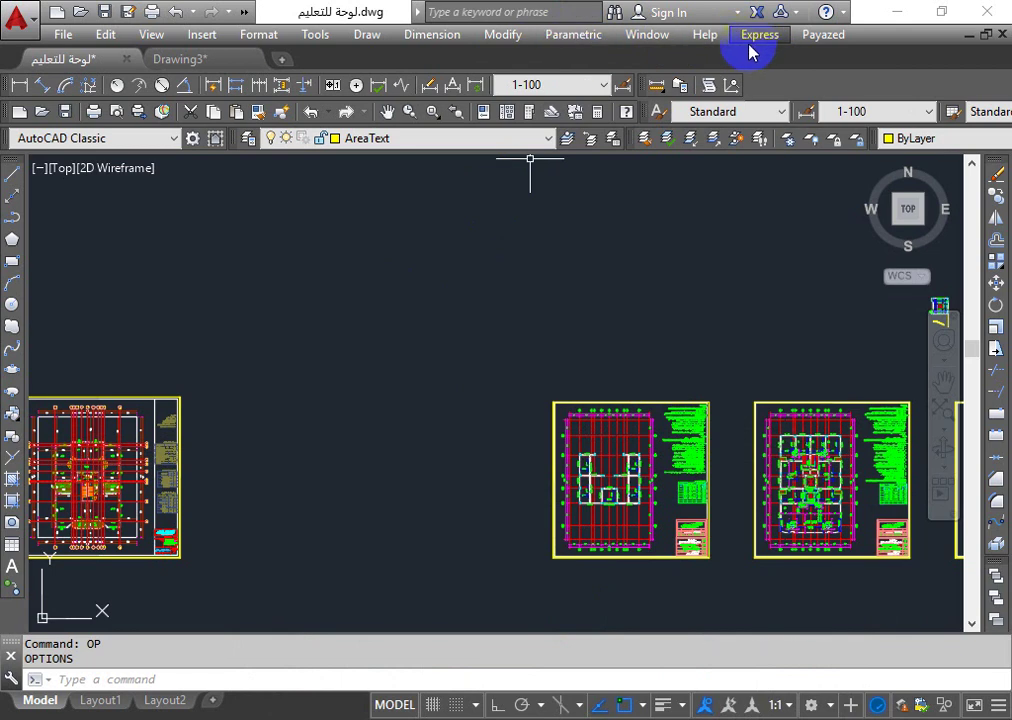
- Draw two separate slanted yellow lines, one above the other, in the empty area above the left sheet
click(12, 174)
click(275, 228)
click(153, 323)
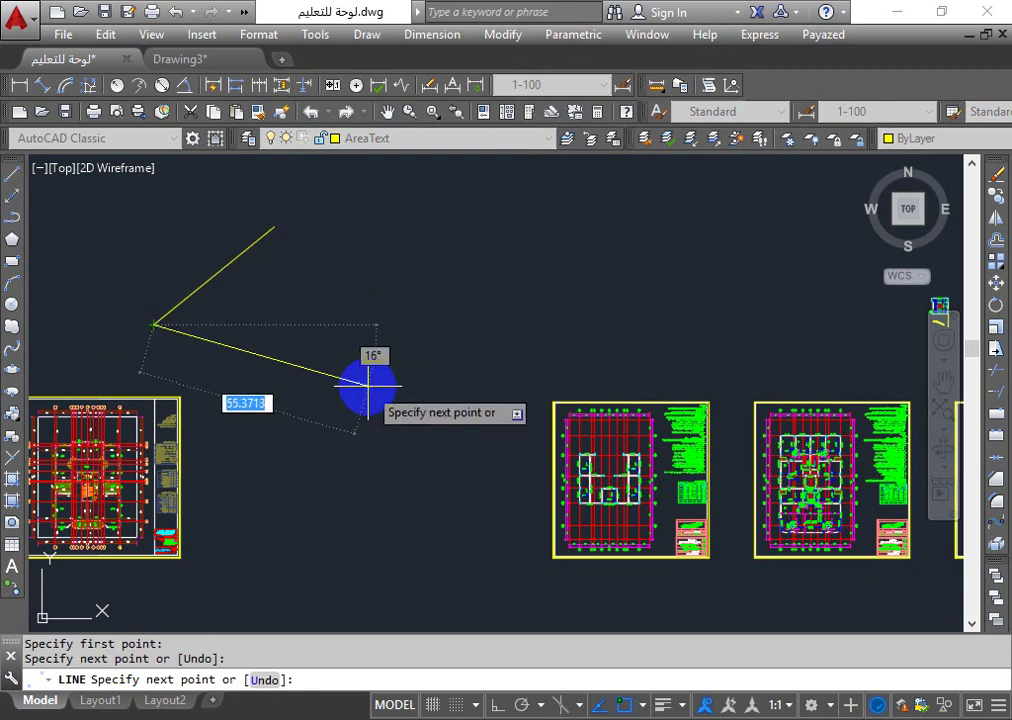
key(Escape)
click(11, 178)
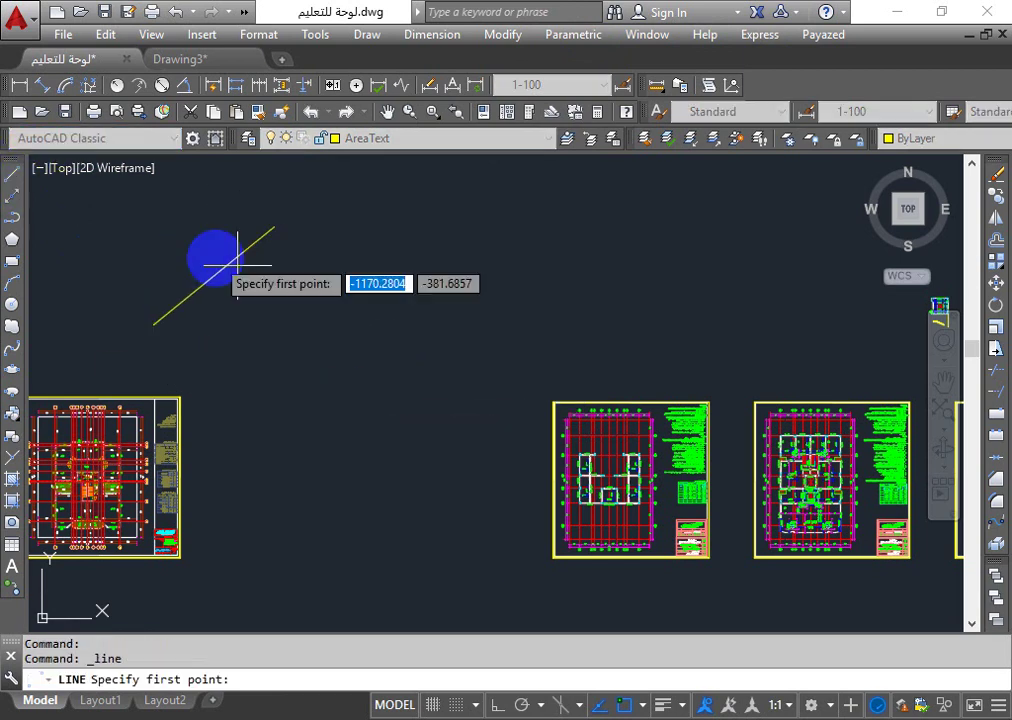
click(348, 258)
click(189, 370)
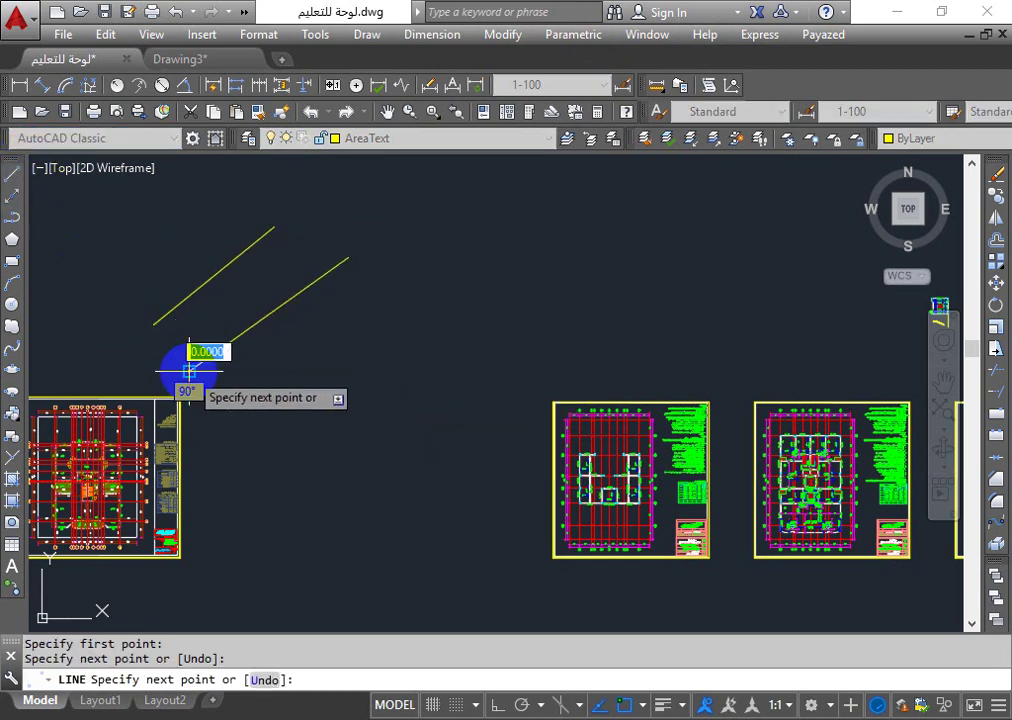
key(Escape)
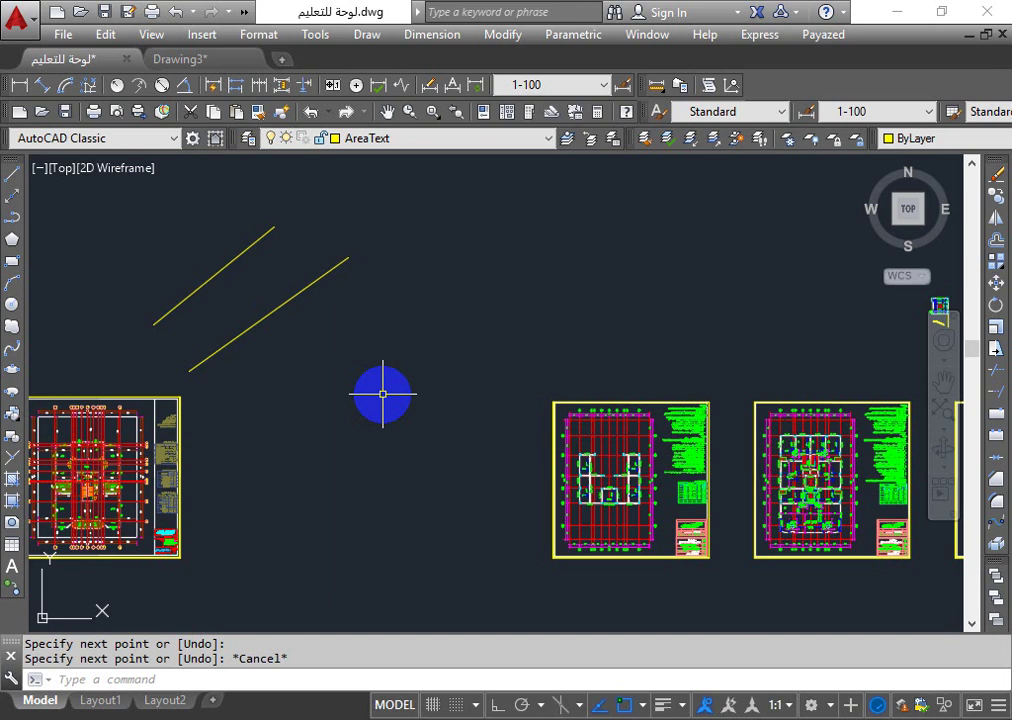
- Apply a Parallel constraint making the lower yellow line parallel to the upper one
click(562, 42)
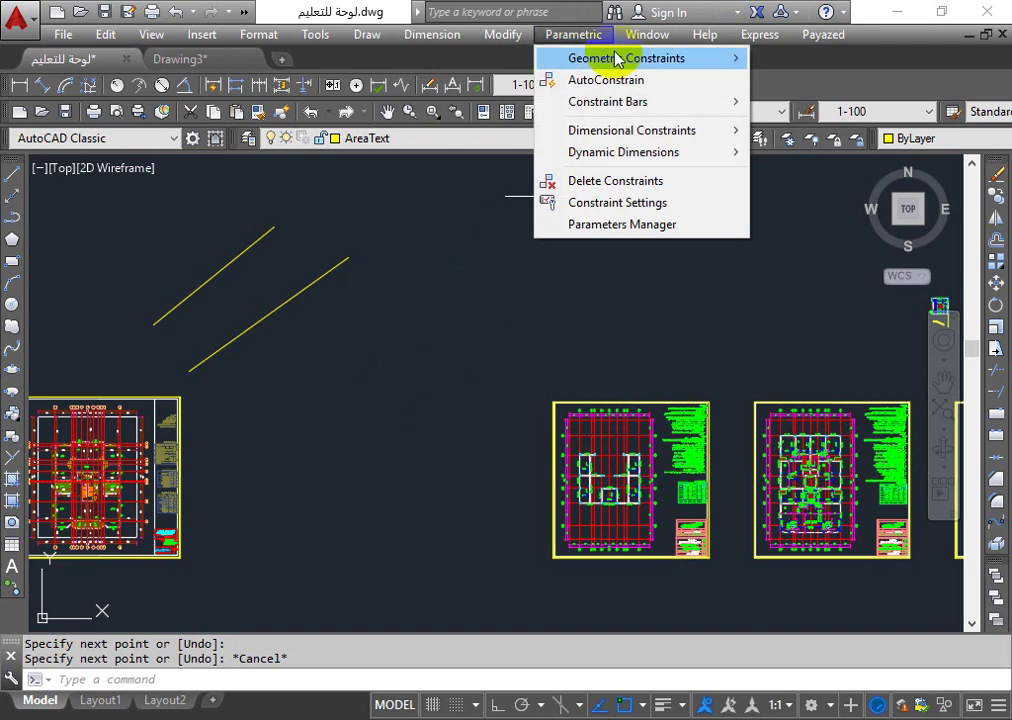
mouse_move(626, 58)
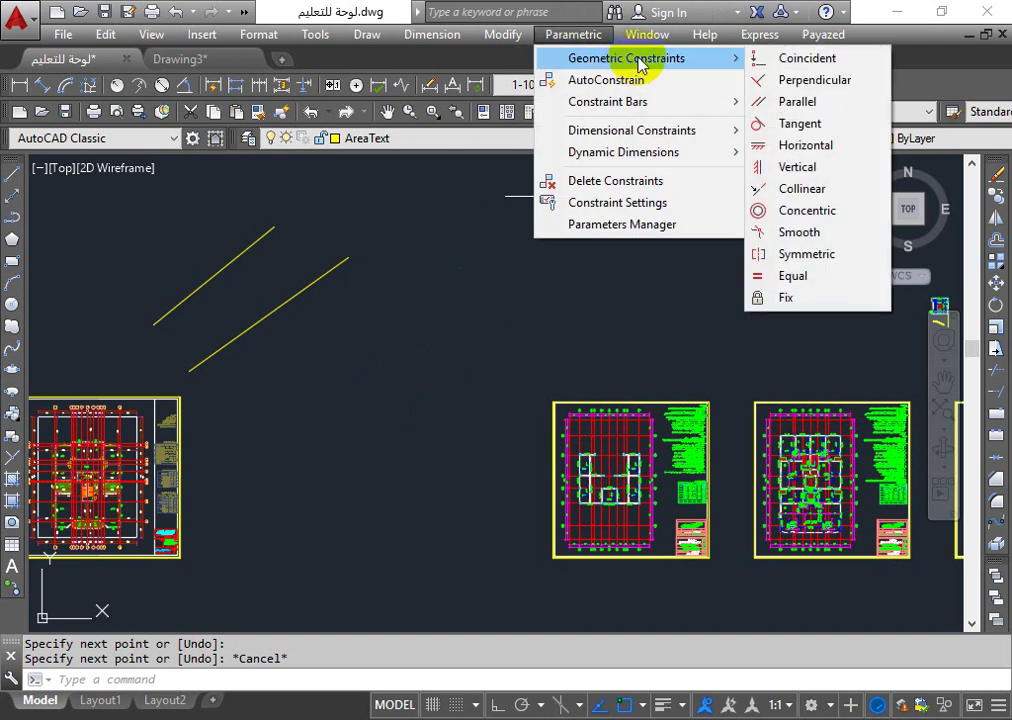
click(790, 101)
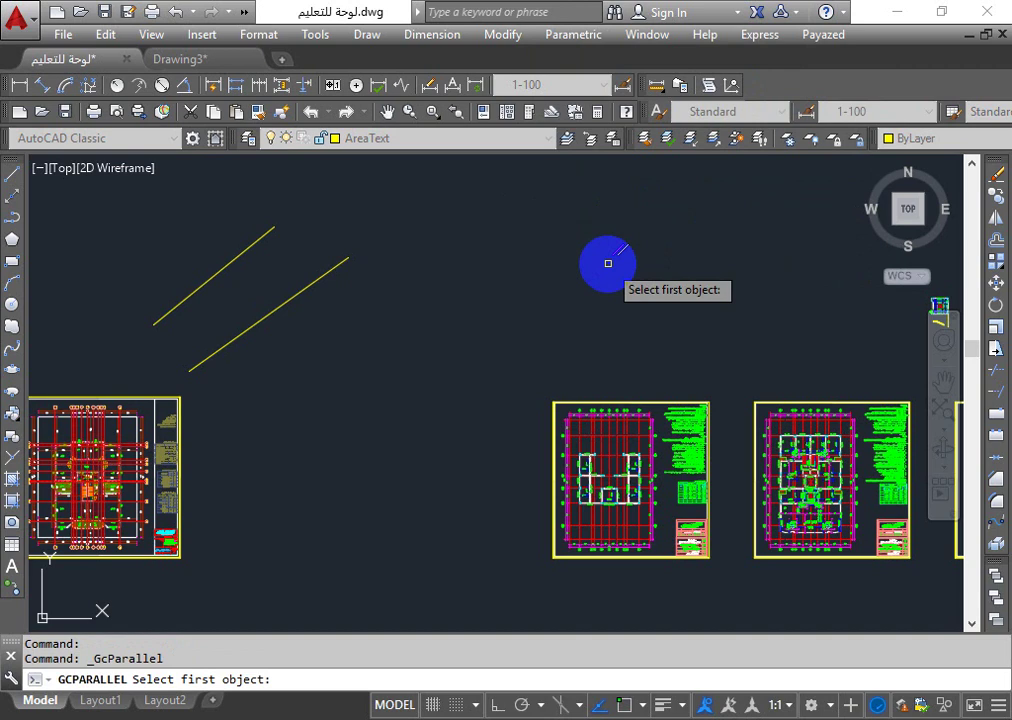
click(222, 268)
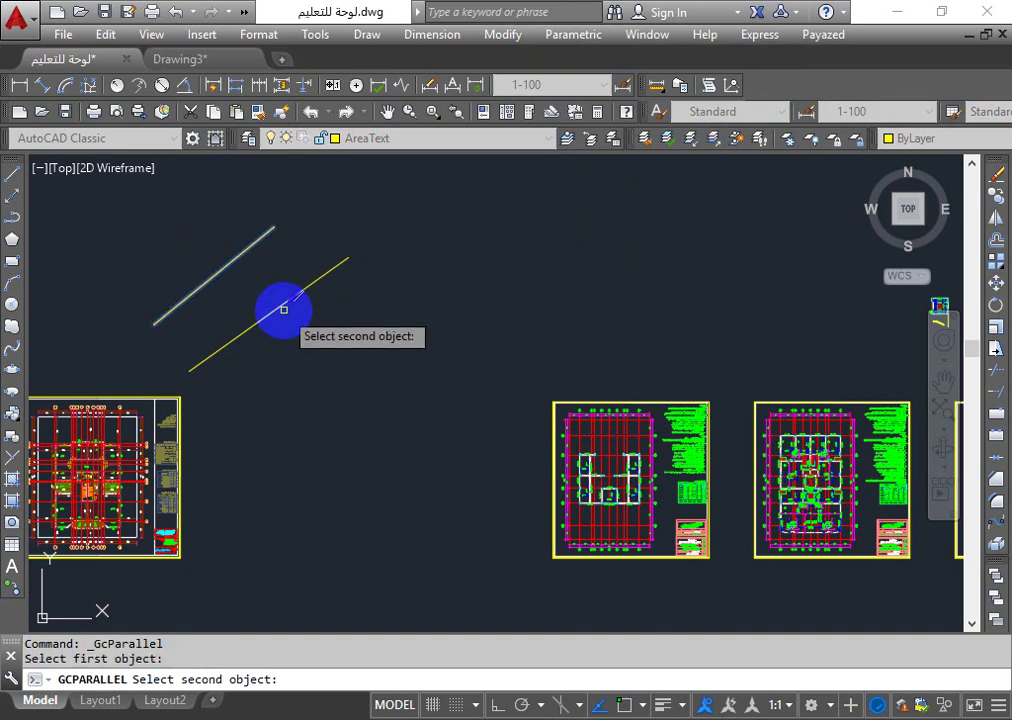
click(279, 307)
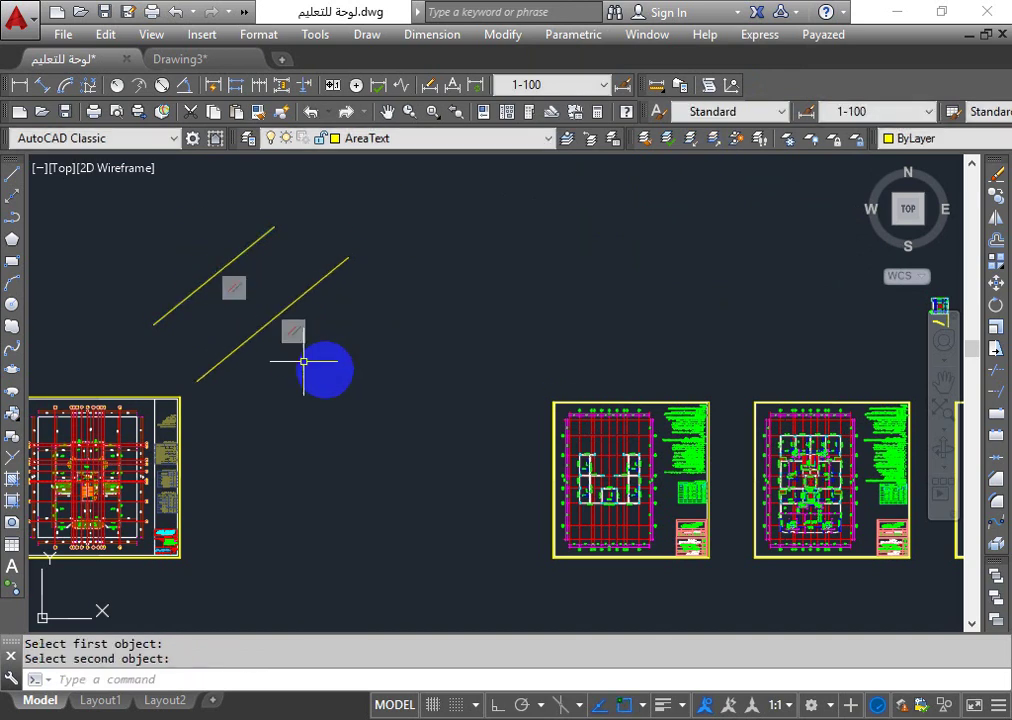
- Grip-stretch the lower line's end to lengthen it toward the right
scroll(303, 364, up, 3)
scroll(283, 265, down, 3)
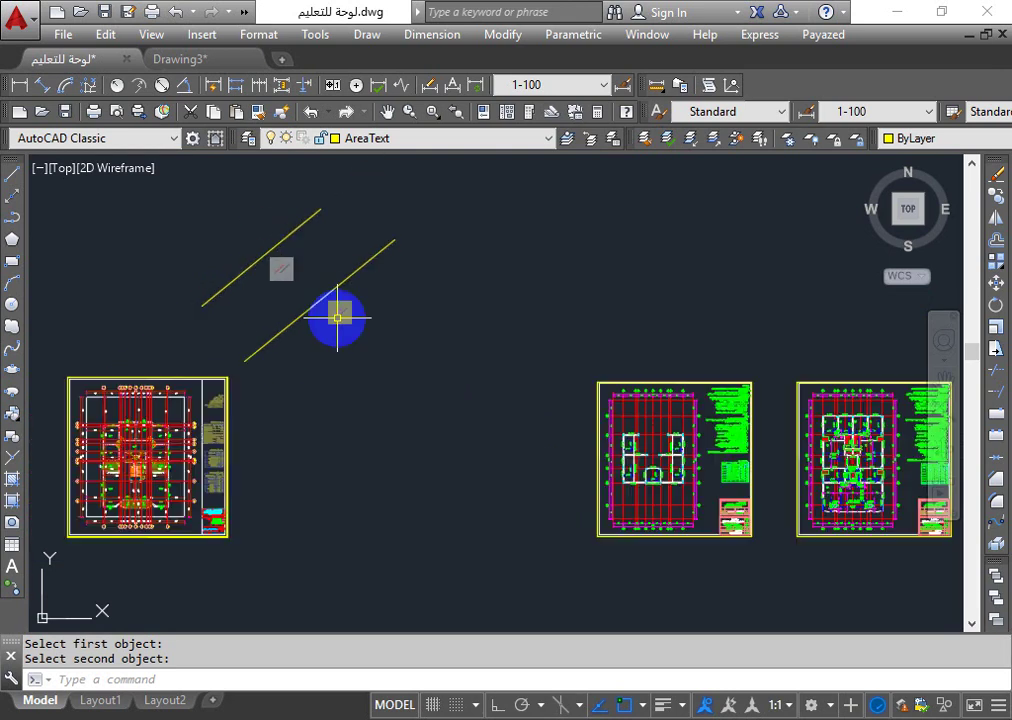
click(378, 252)
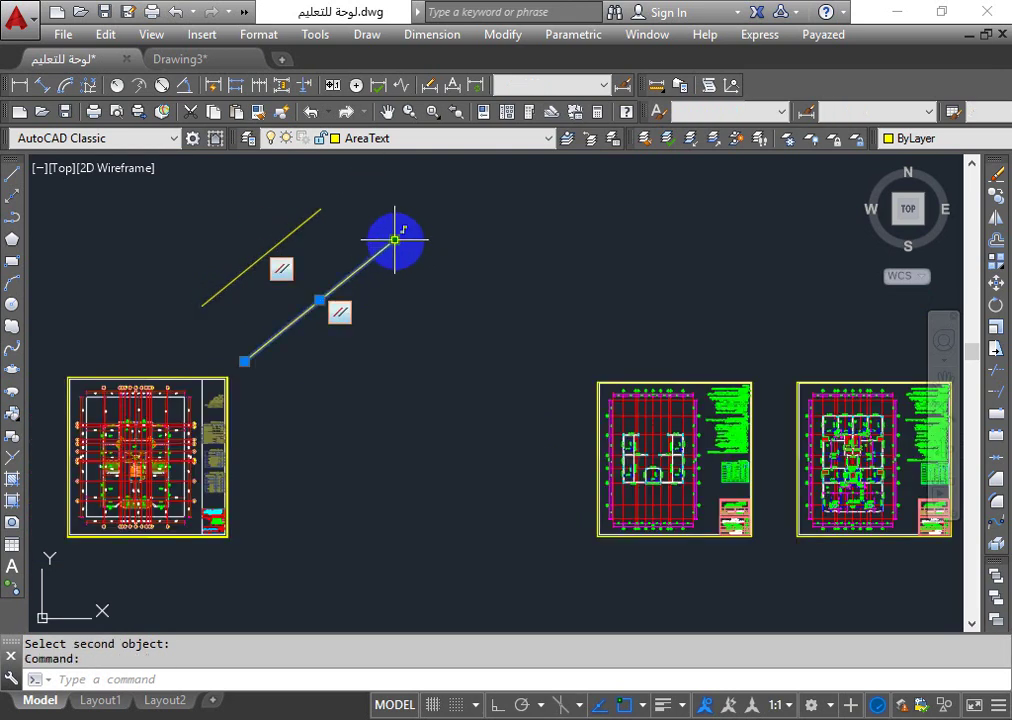
click(400, 243)
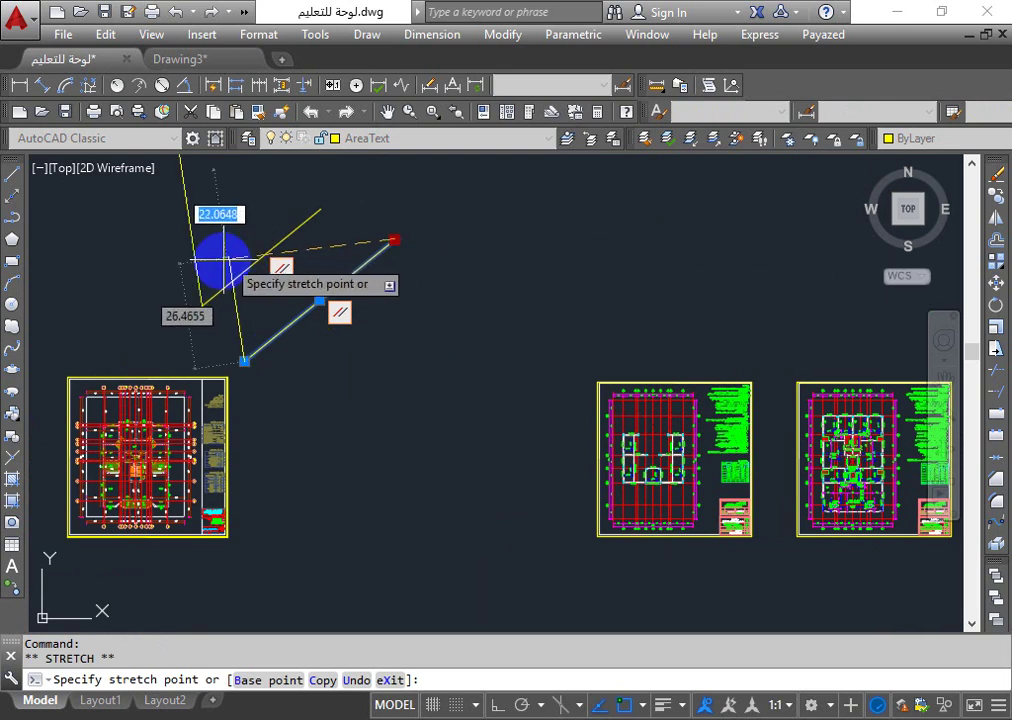
click(557, 291)
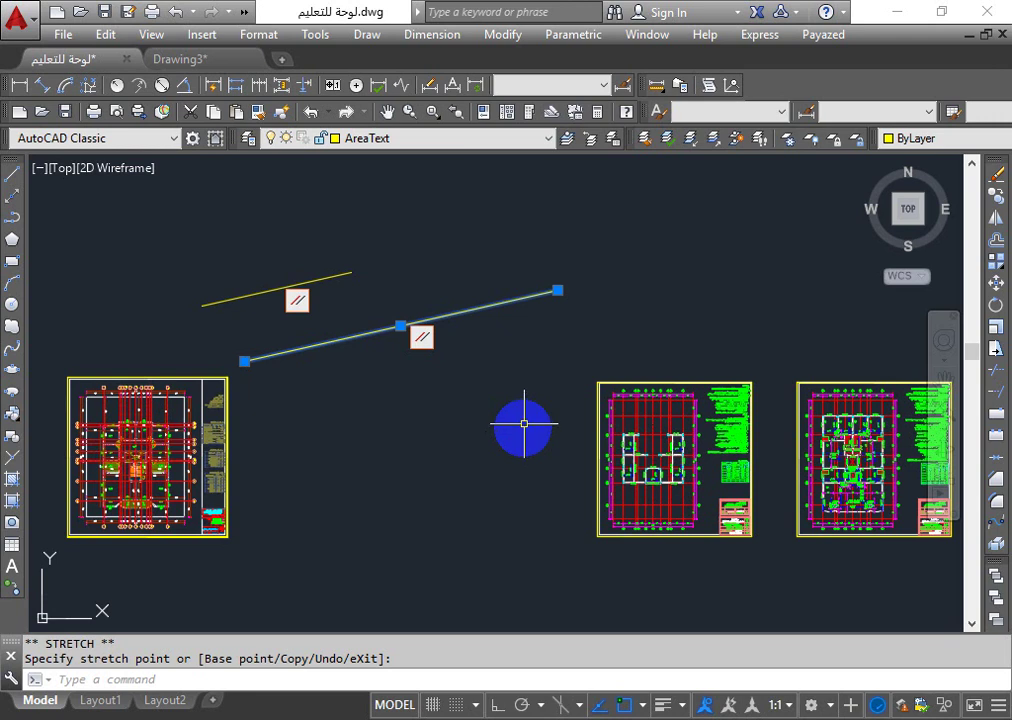
- Remove the parallel constraint from the lines with Delete Constraints
click(584, 37)
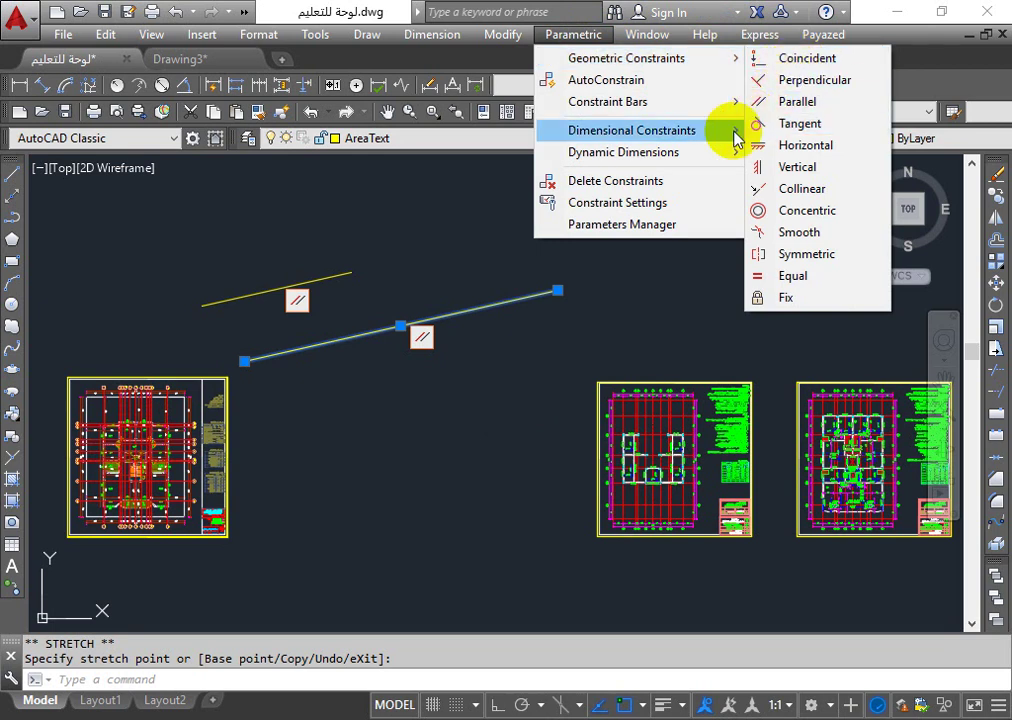
click(660, 180)
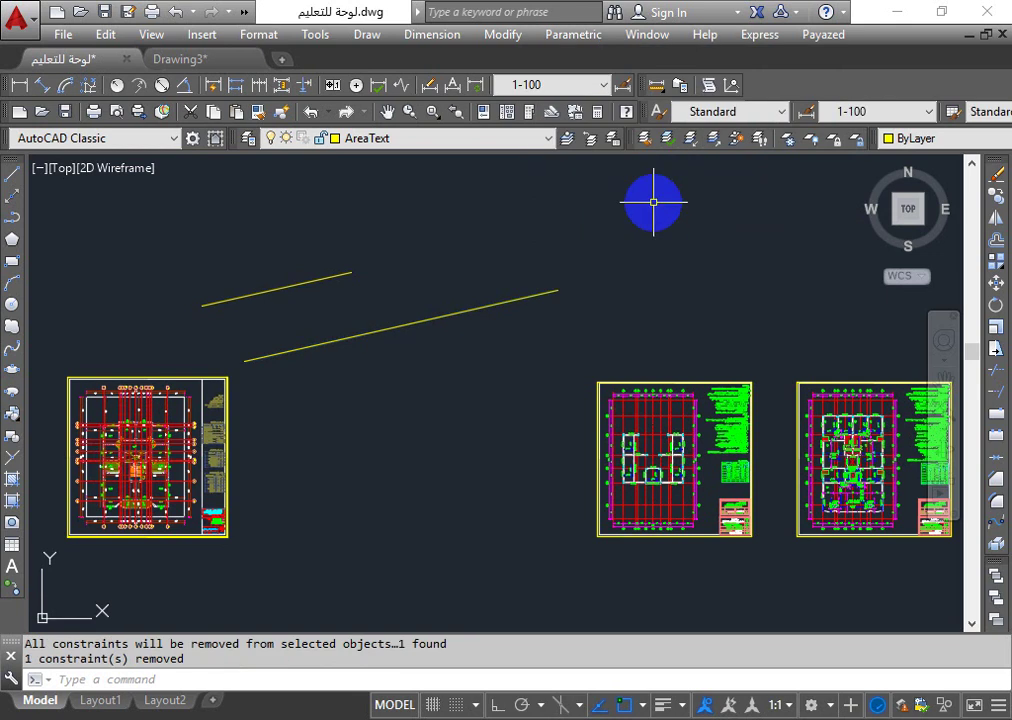
scroll(650, 215, down, 3)
scroll(593, 268, down, 2)
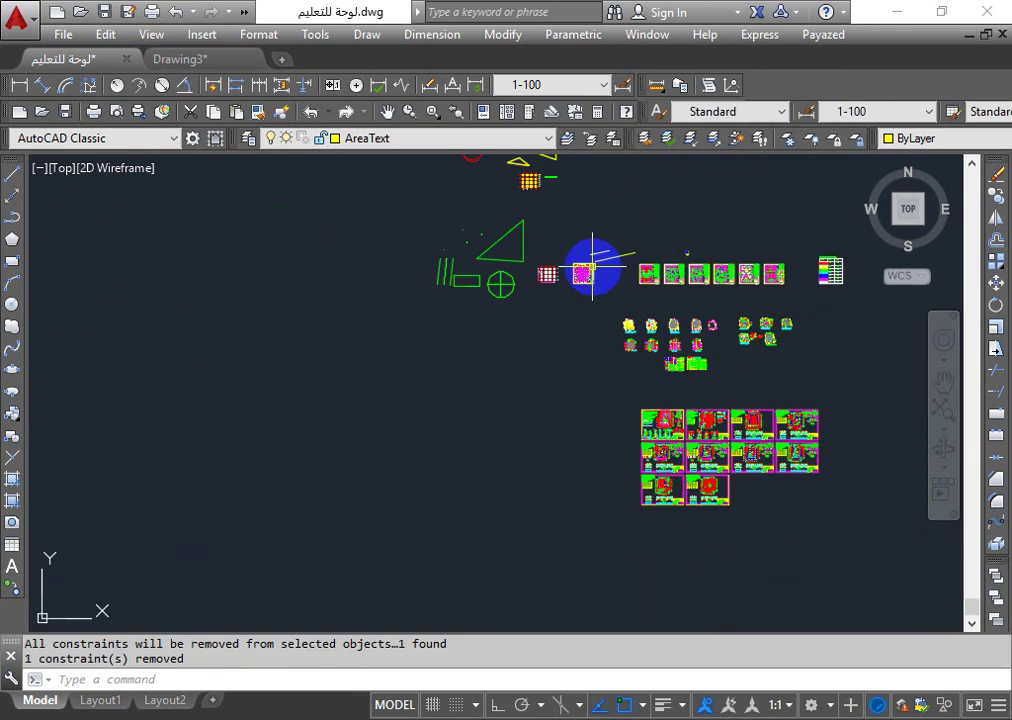
scroll(526, 219, up, 5)
scroll(528, 223, down, 3)
scroll(549, 180, down, 4)
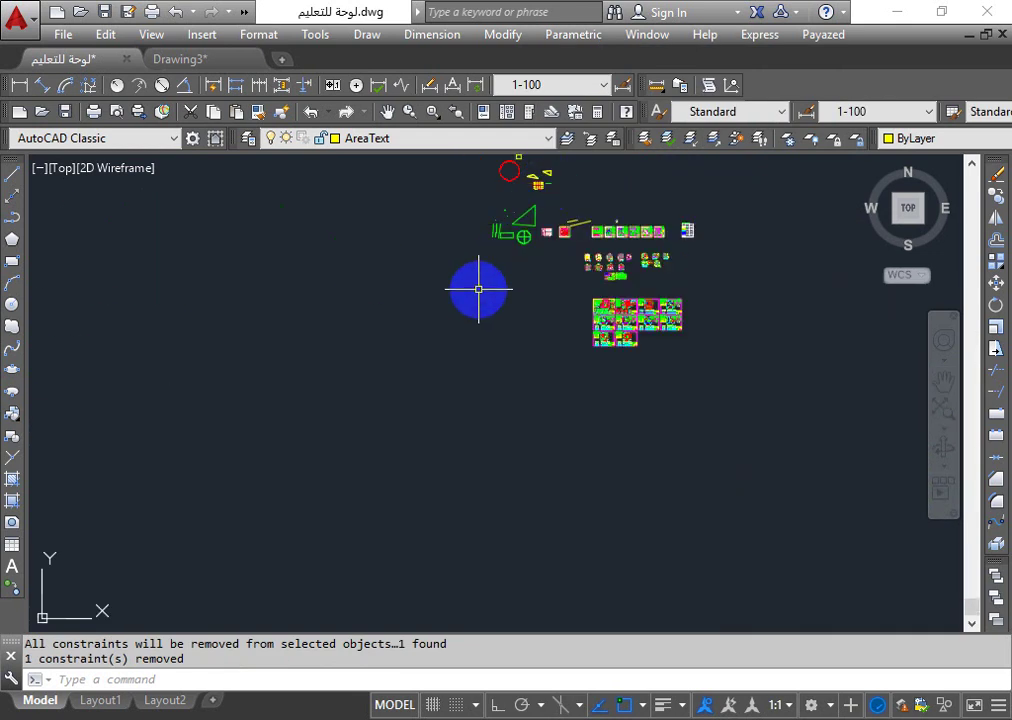
scroll(436, 242, up, 3)
scroll(549, 171, down, 3)
- Draw a rectangle to the right of the upper triangle
middle_drag(595, 206, 510, 370)
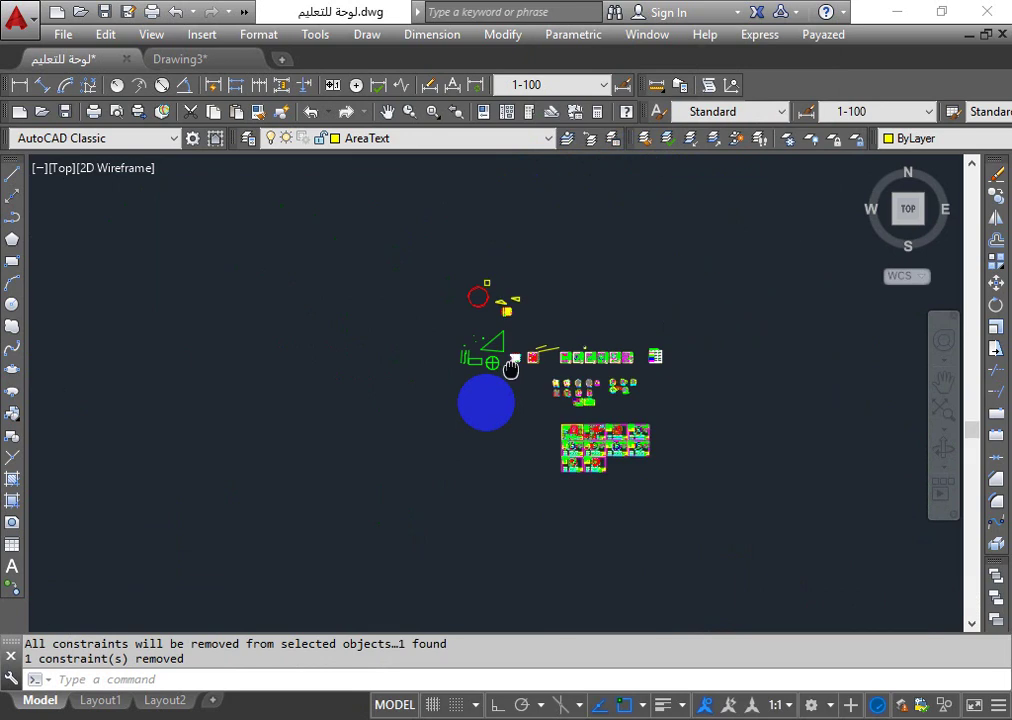
scroll(513, 289, up, 5)
scroll(513, 289, up, 3)
scroll(576, 400, up, 3)
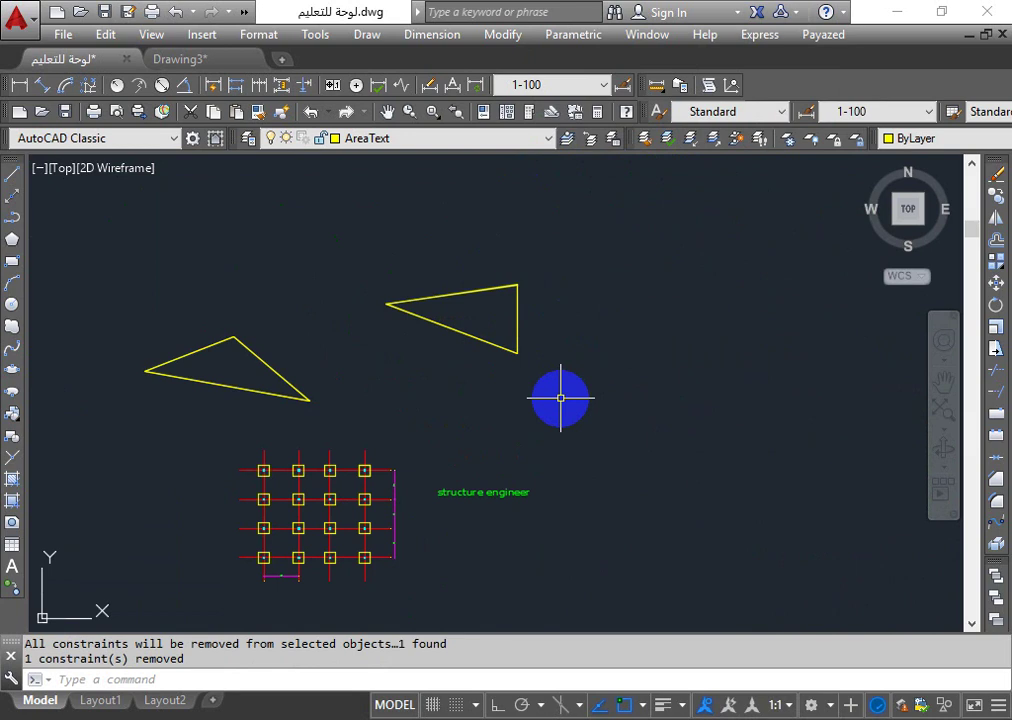
click(12, 260)
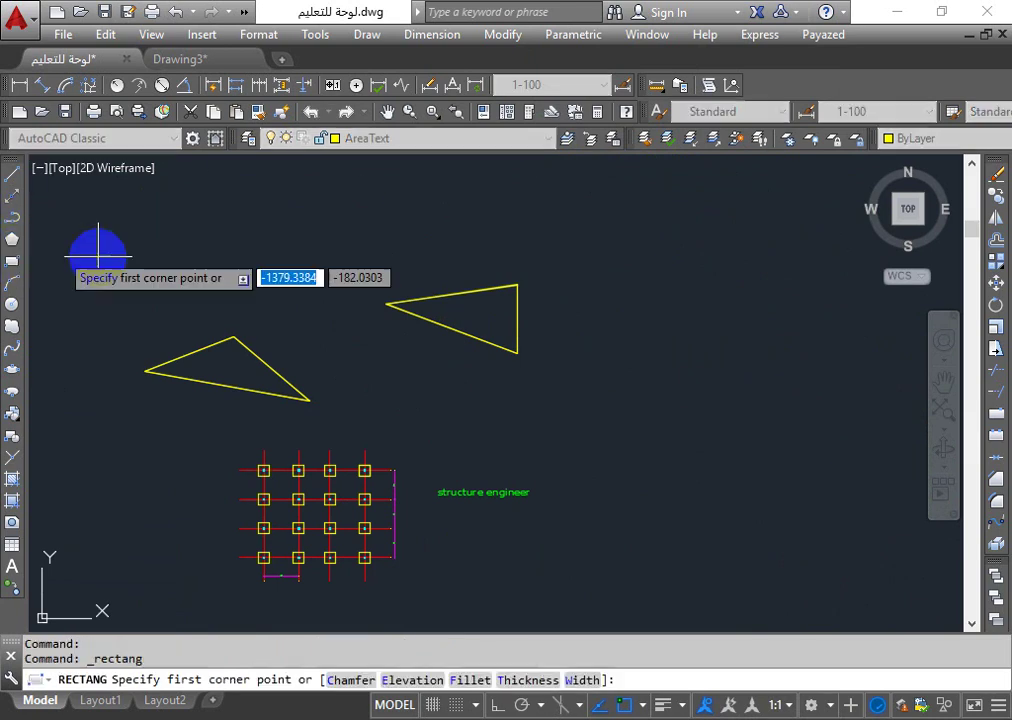
click(752, 271)
click(656, 341)
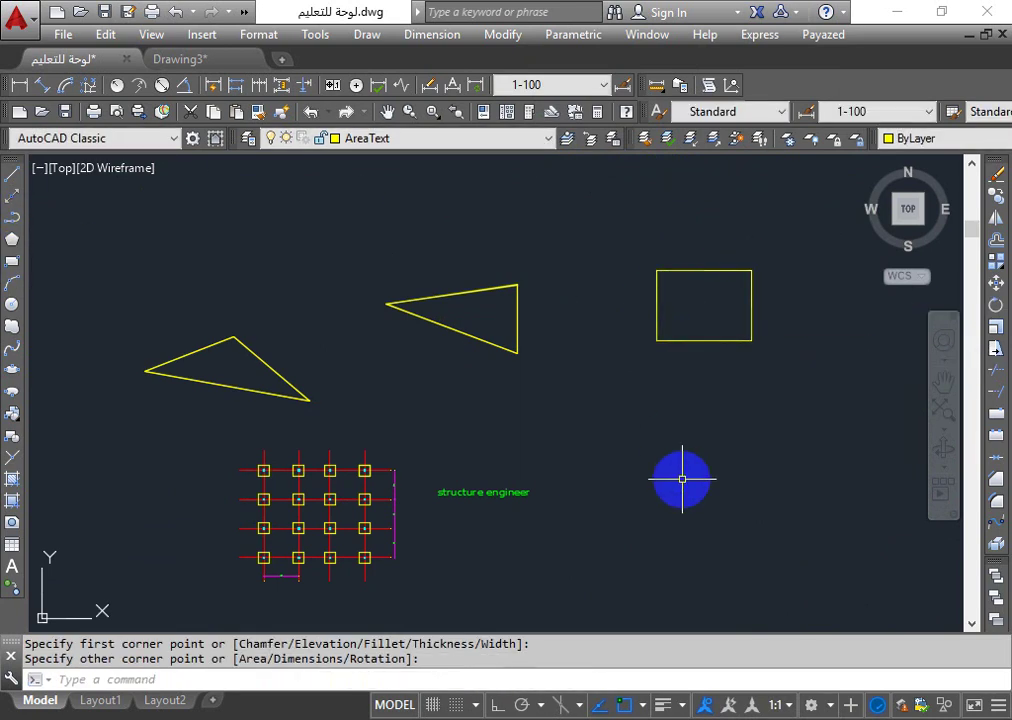
- Grip-stretch the rectangle's lower-right corner down and right, then undo that stretch
click(752, 341)
click(752, 341)
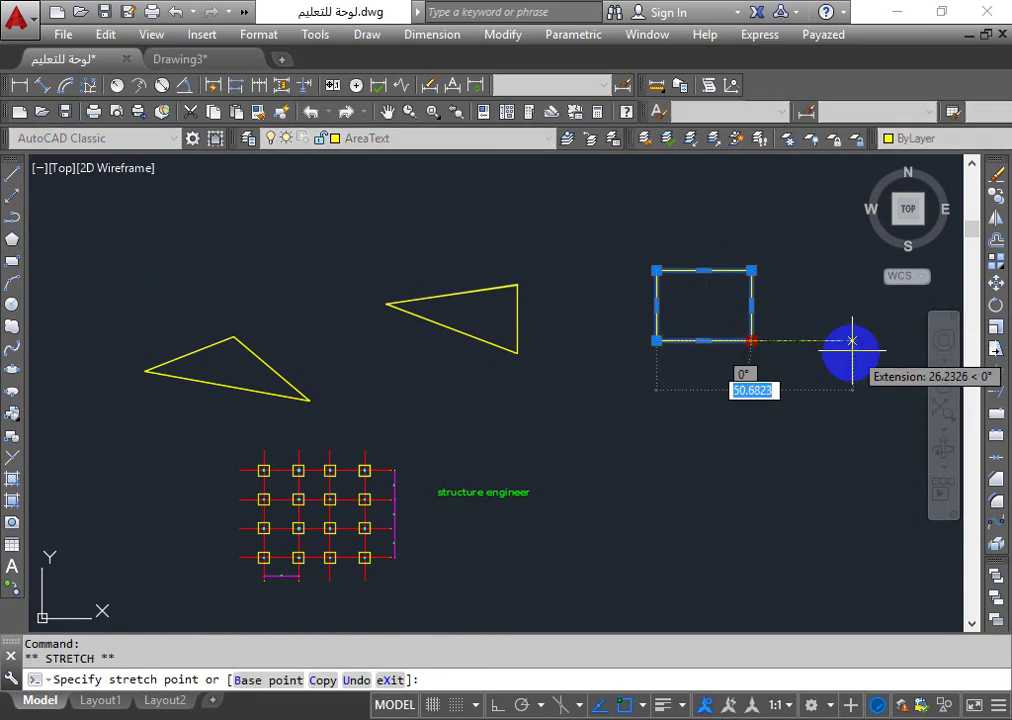
click(815, 393)
key(ctrl+z)
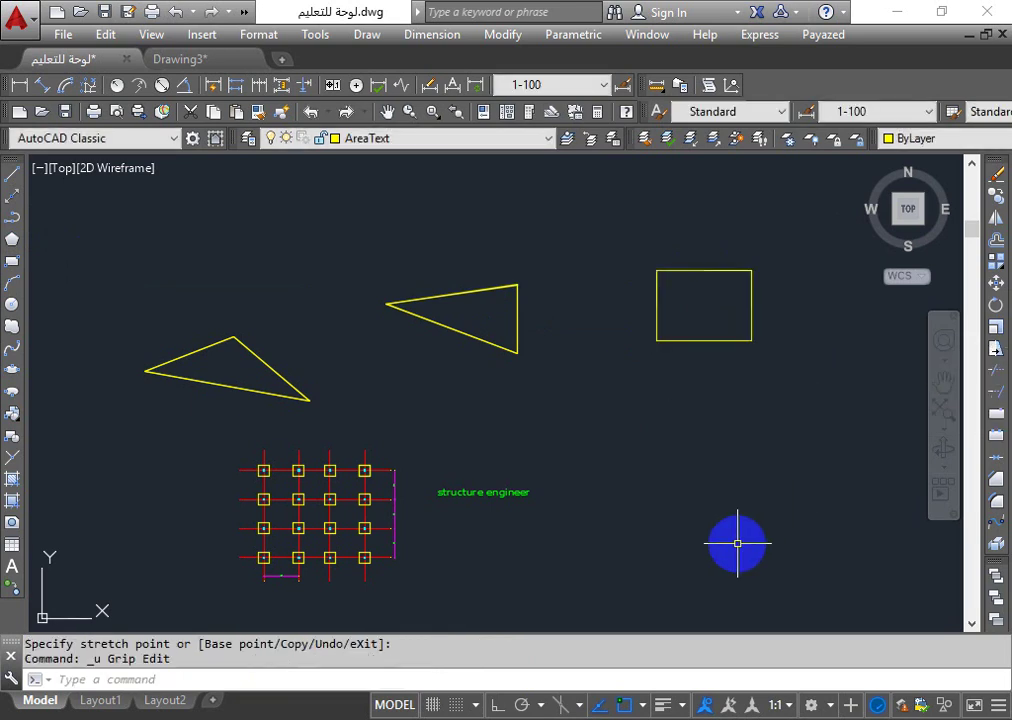
text(st)
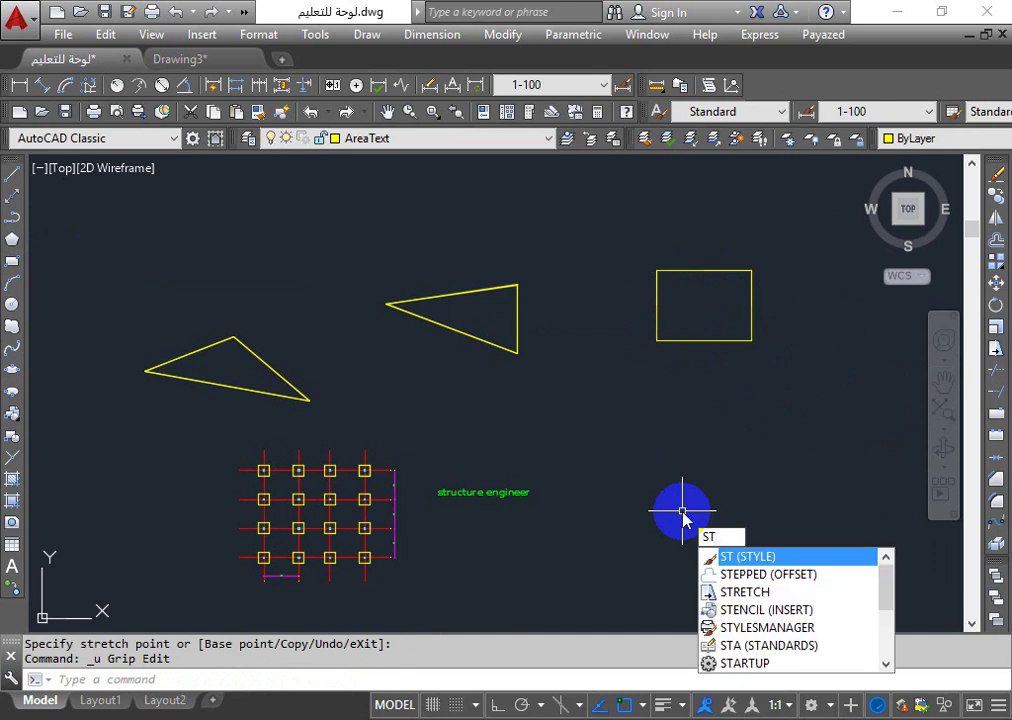
- Use STRETCH to shift the whole rectangle down and to the right
key(Down)
key(Down)
key(Return)
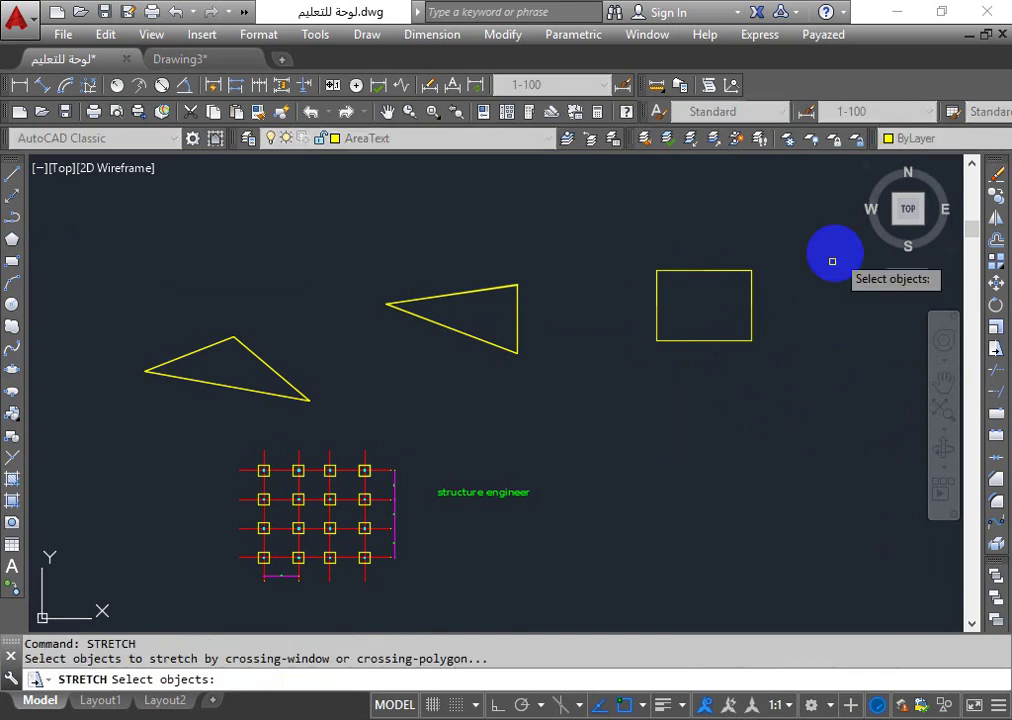
click(751, 317)
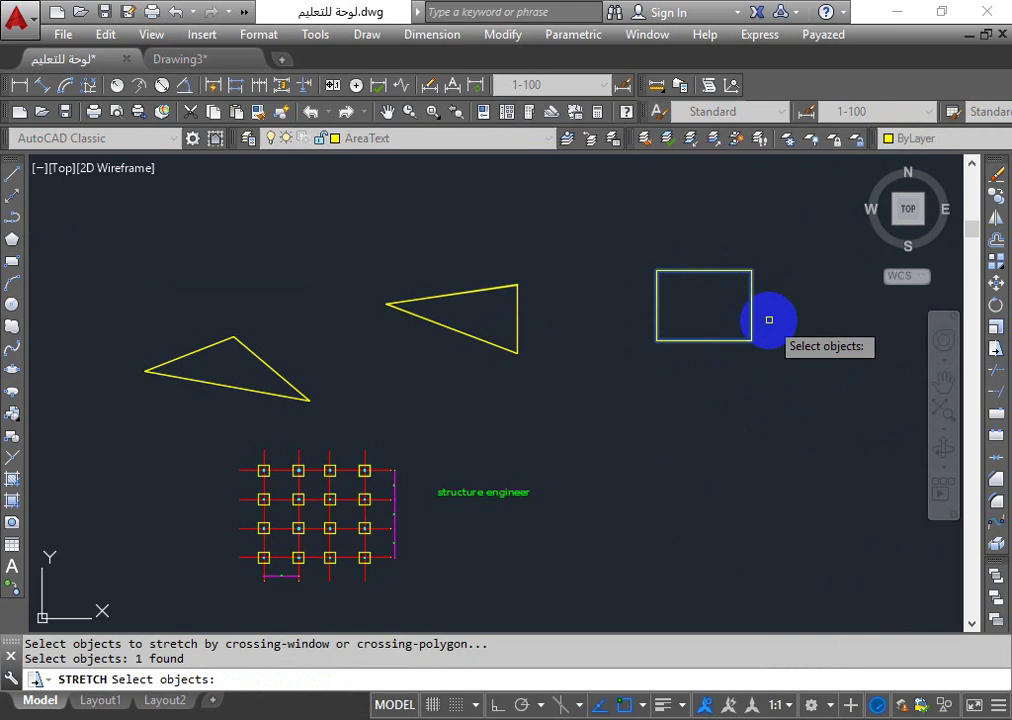
key(Return)
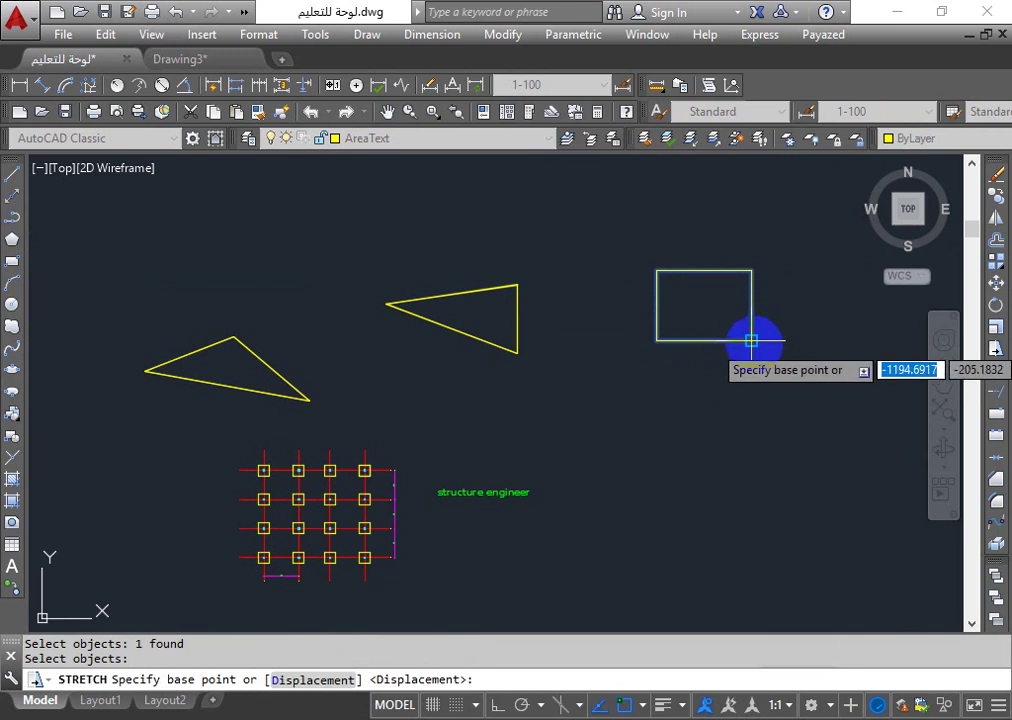
click(751, 341)
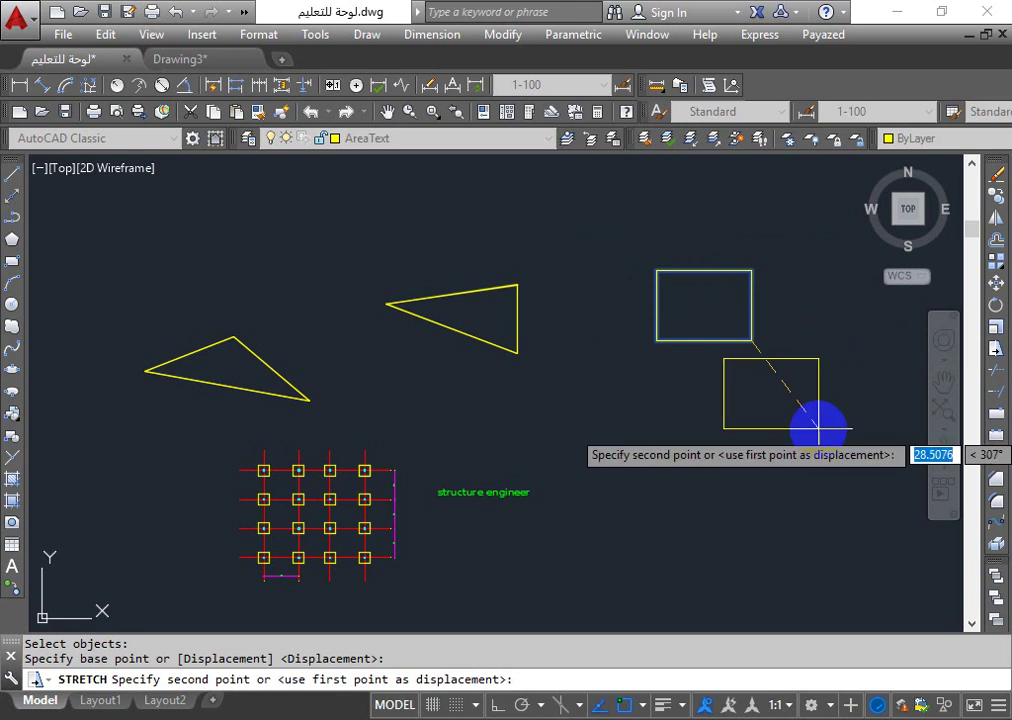
click(827, 421)
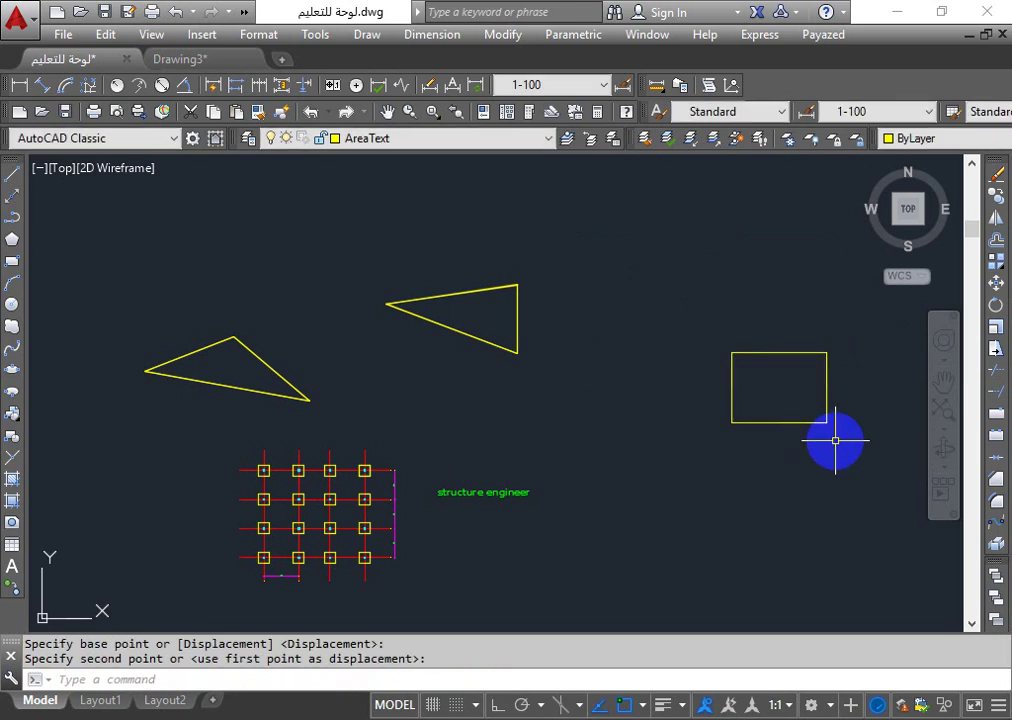
- Select the rectangle and try adding a vertex from its grip menu, then cancel
click(874, 318)
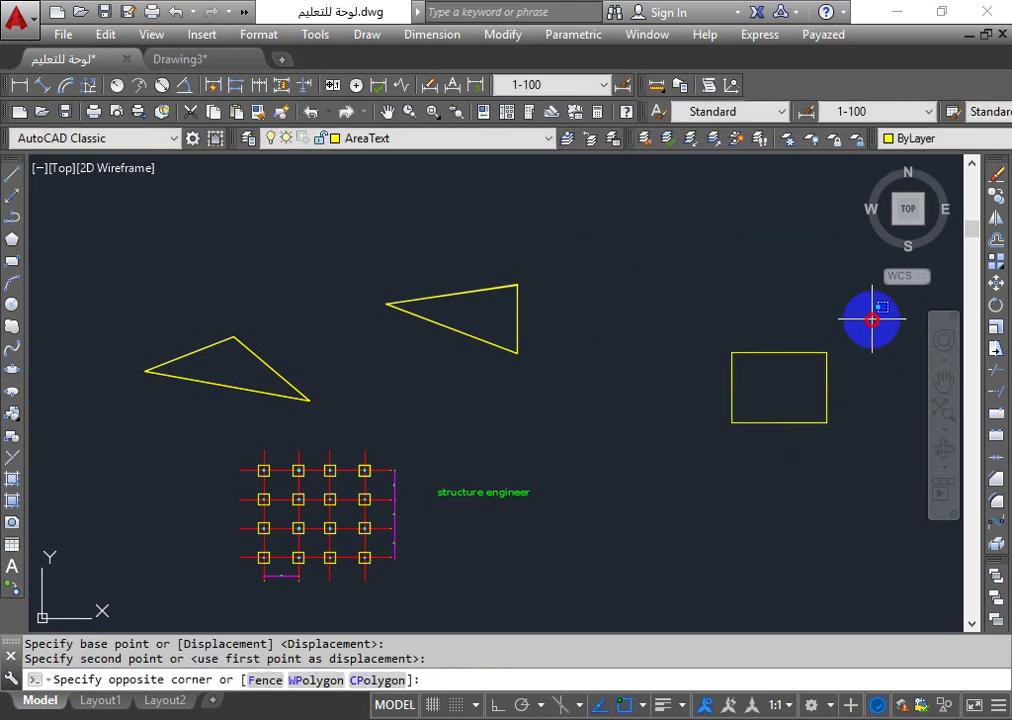
click(789, 469)
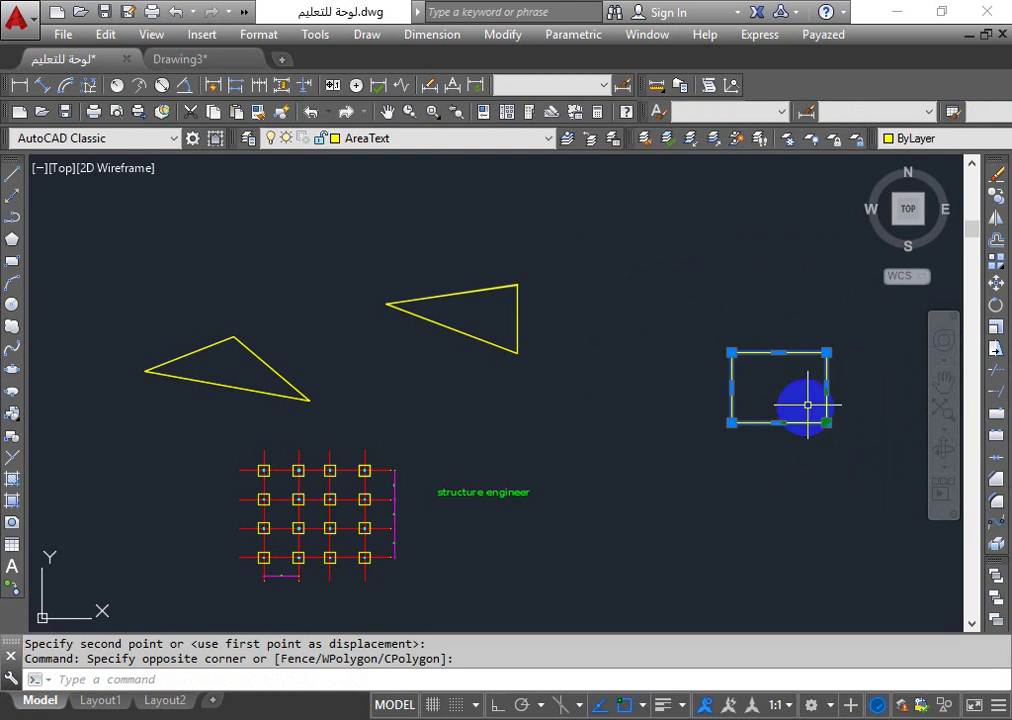
click(832, 428)
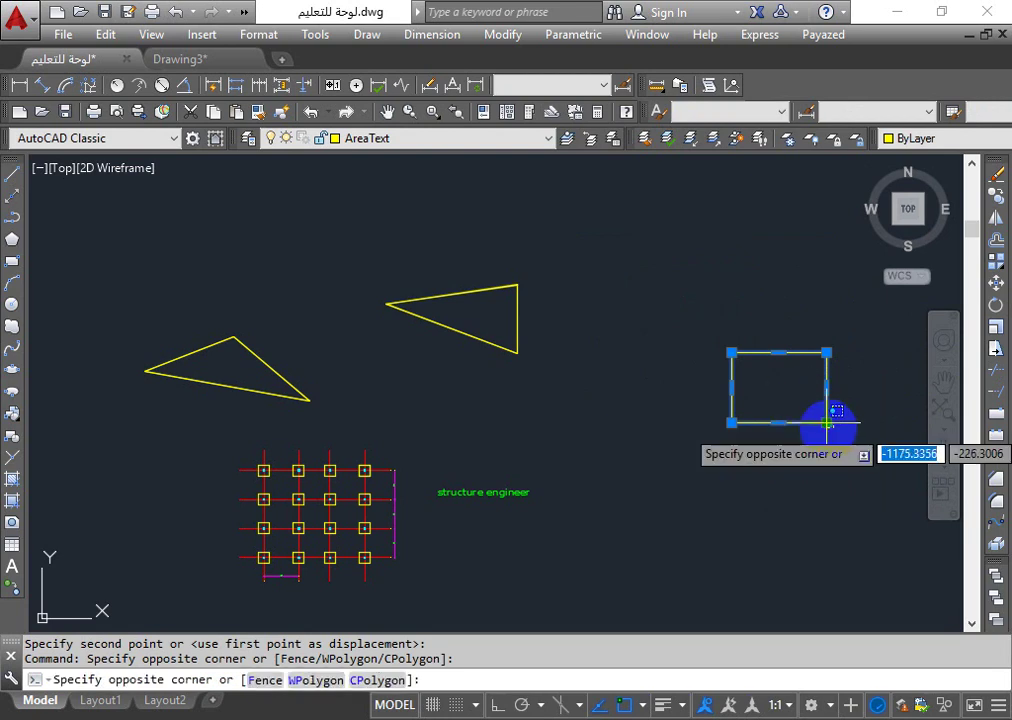
click(829, 421)
click(893, 483)
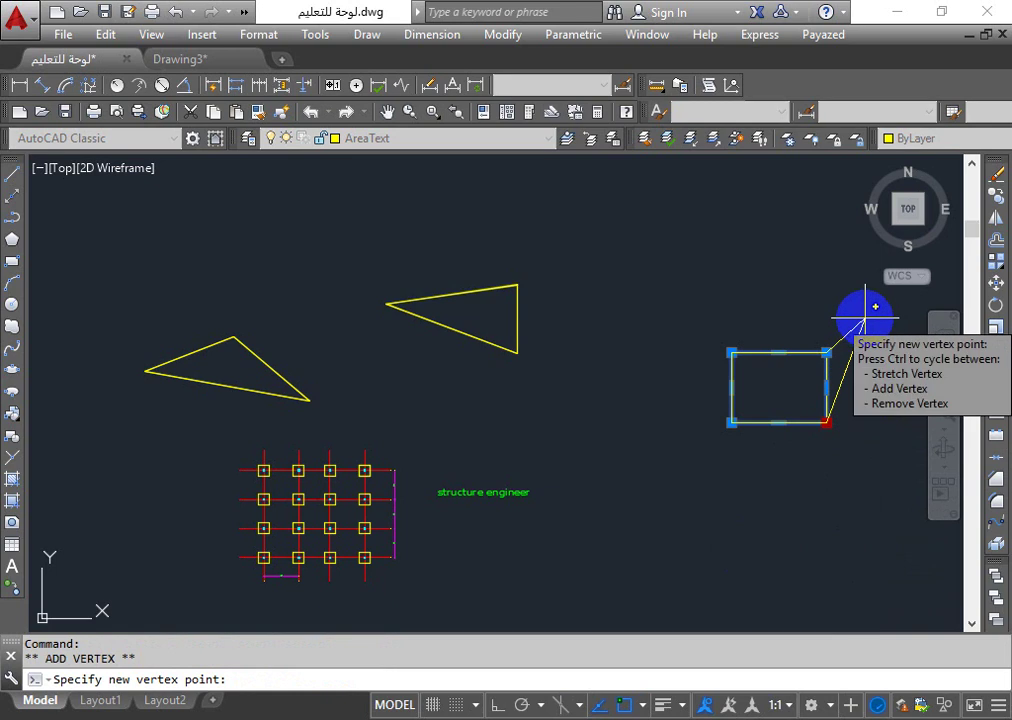
key(Escape)
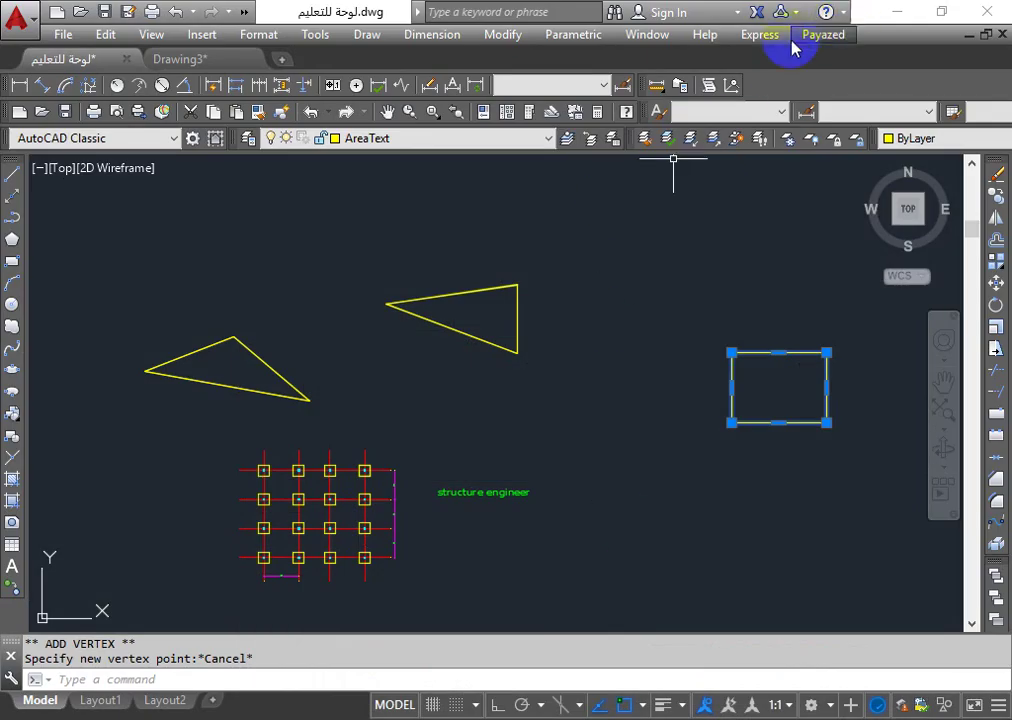
click(758, 38)
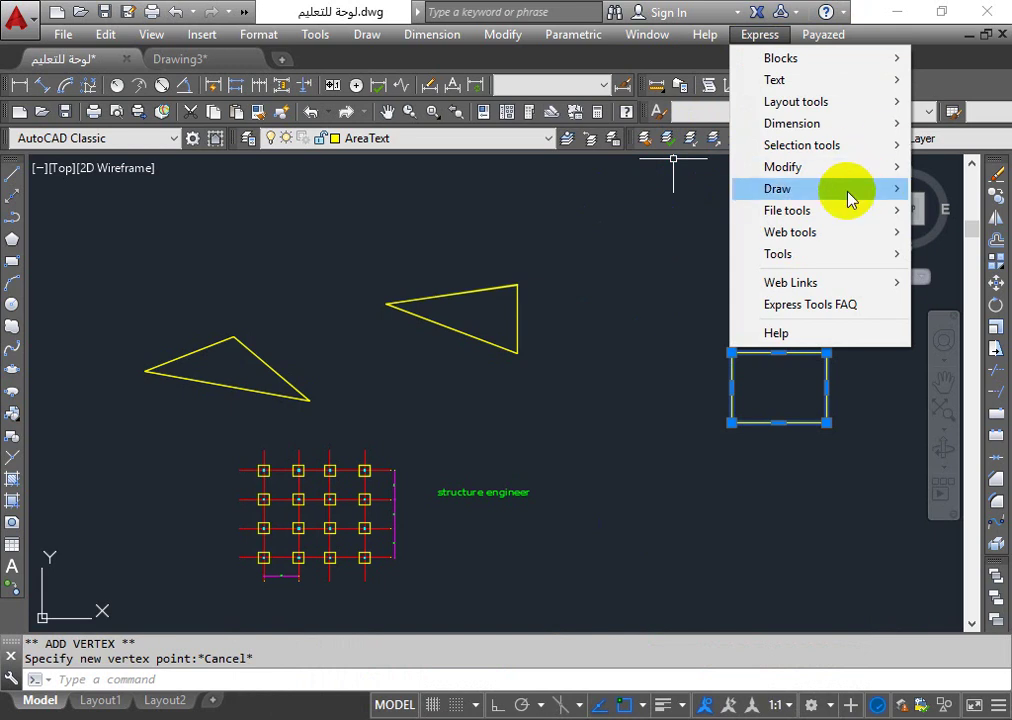
mouse_move(787, 210)
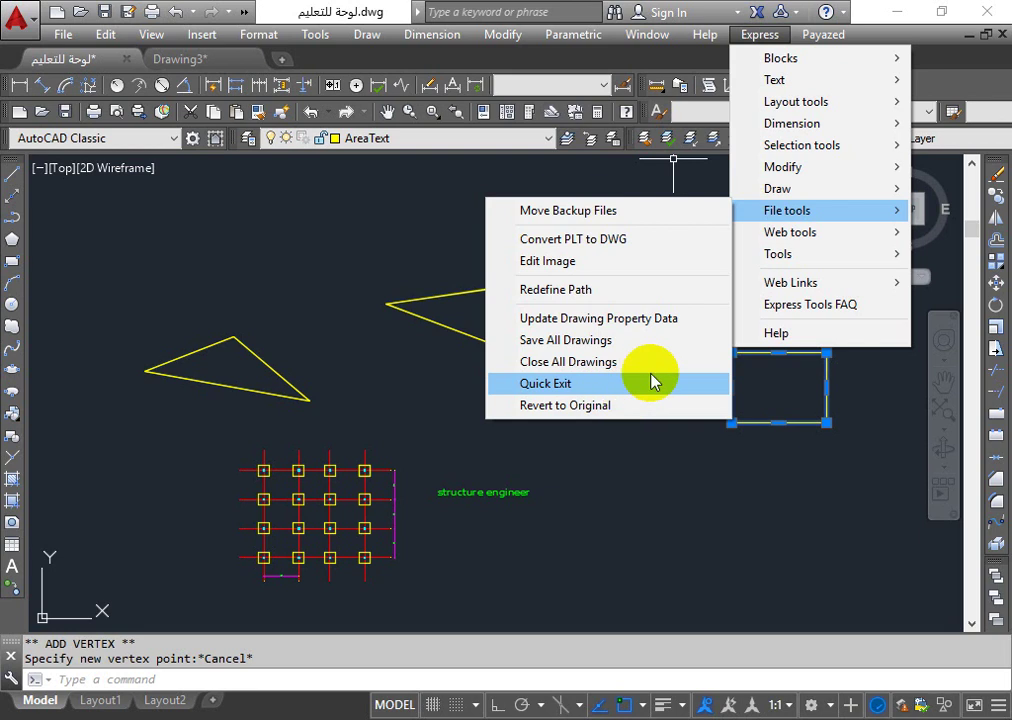
click(361, 300)
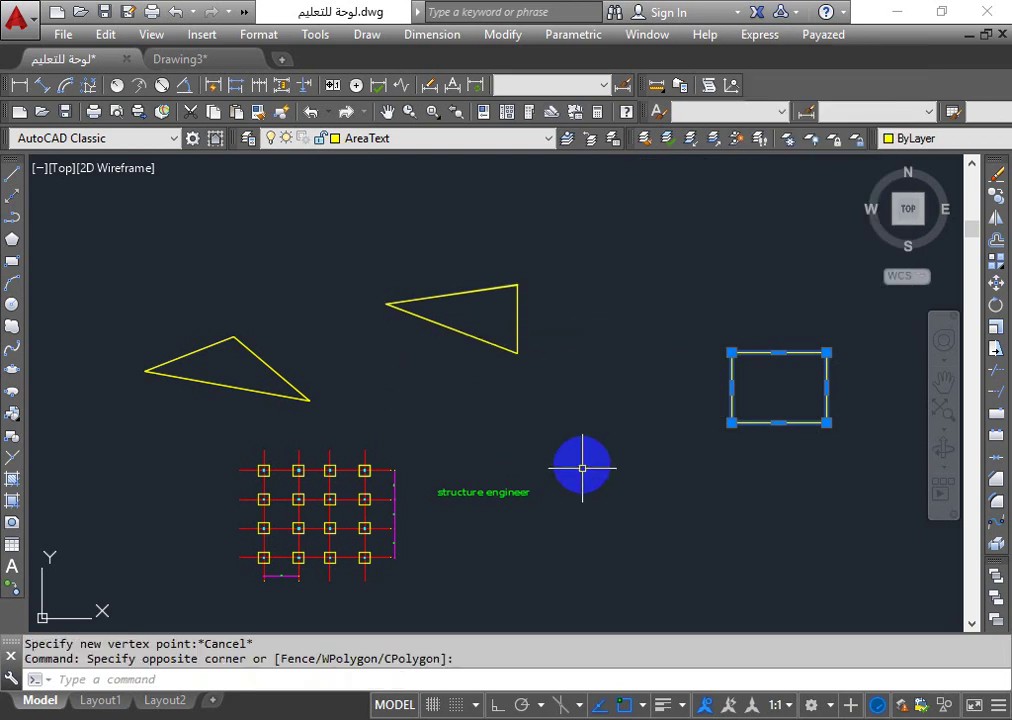
- Draw a slanted yellow line above the two triangles
click(12, 172)
click(143, 262)
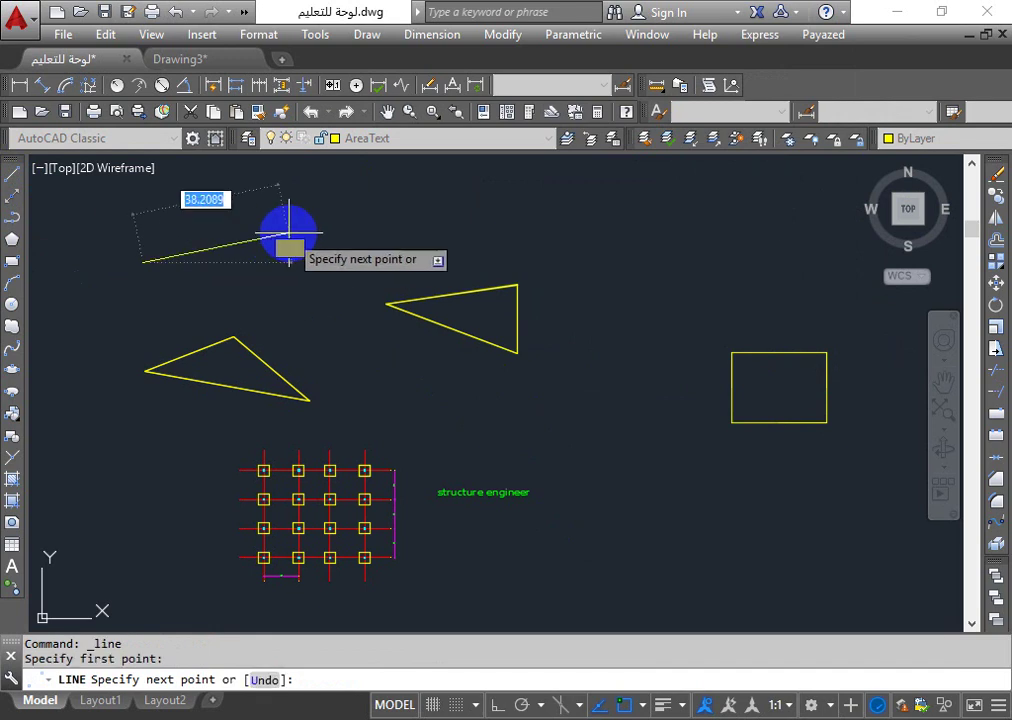
click(330, 234)
key(Escape)
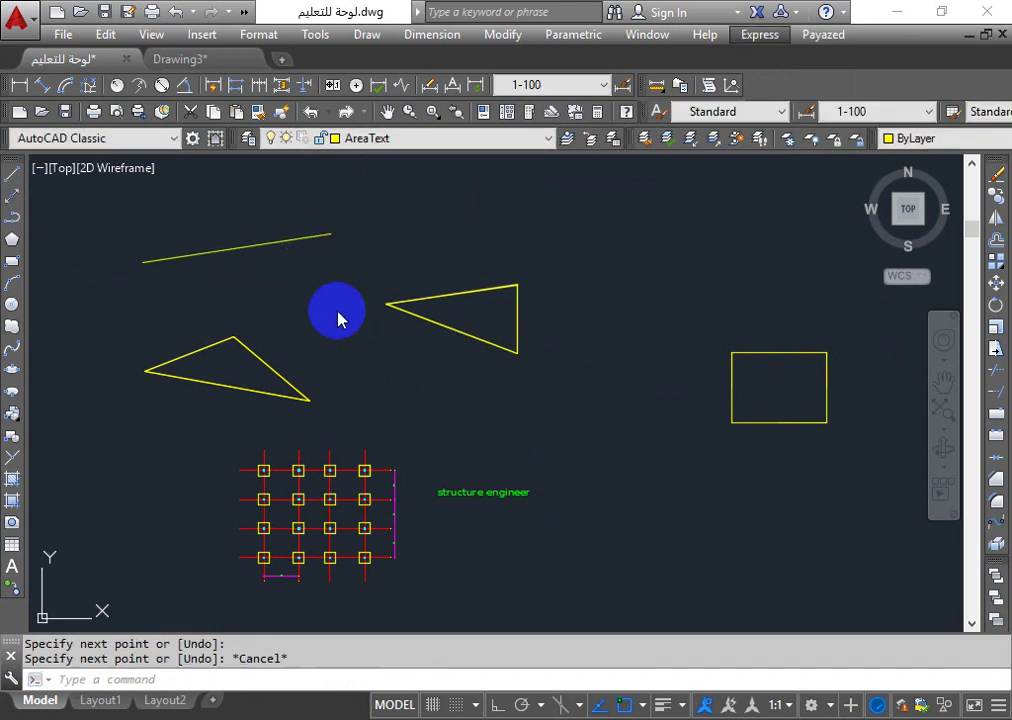
- Make AX-NAME the current layer and draw a red line starting on the yellow line and extending past it
click(392, 138)
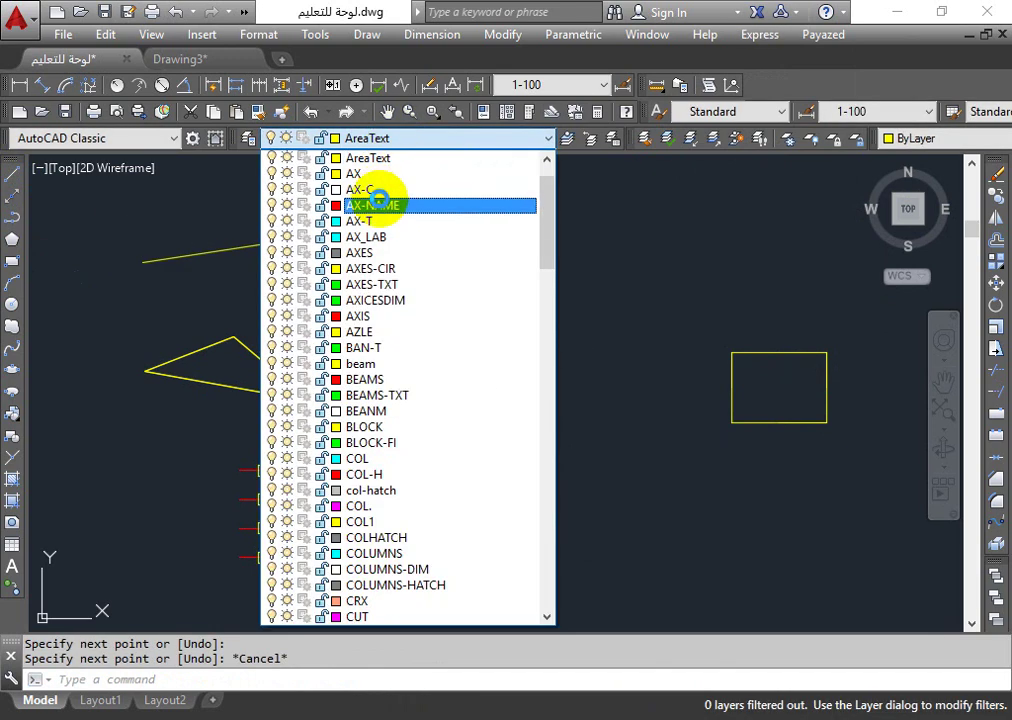
click(374, 207)
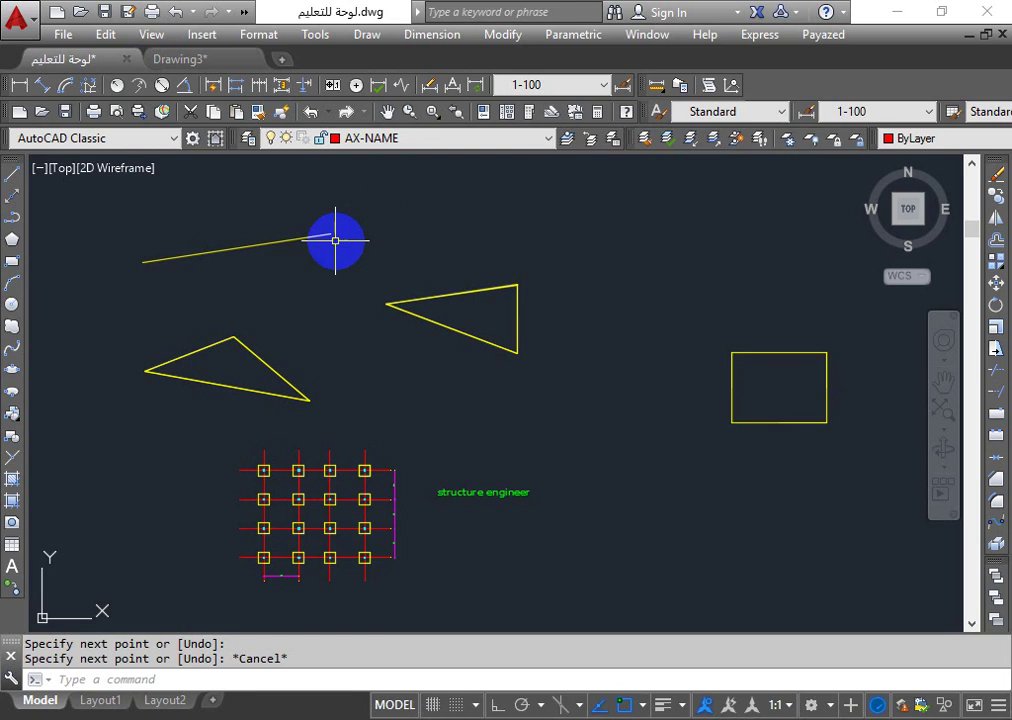
click(12, 180)
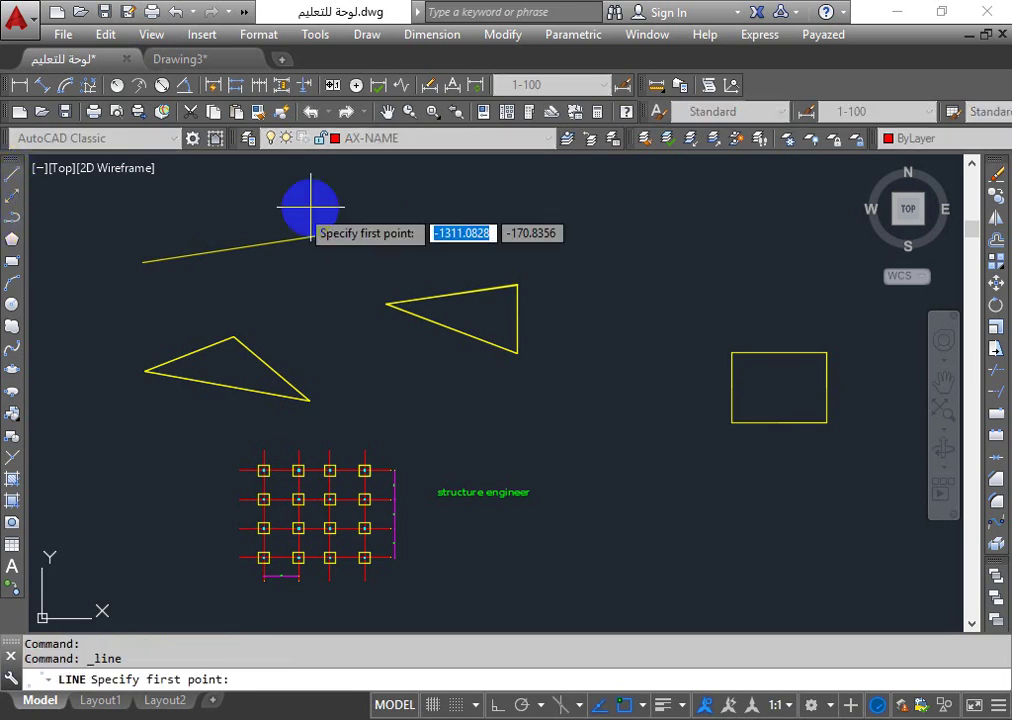
click(272, 242)
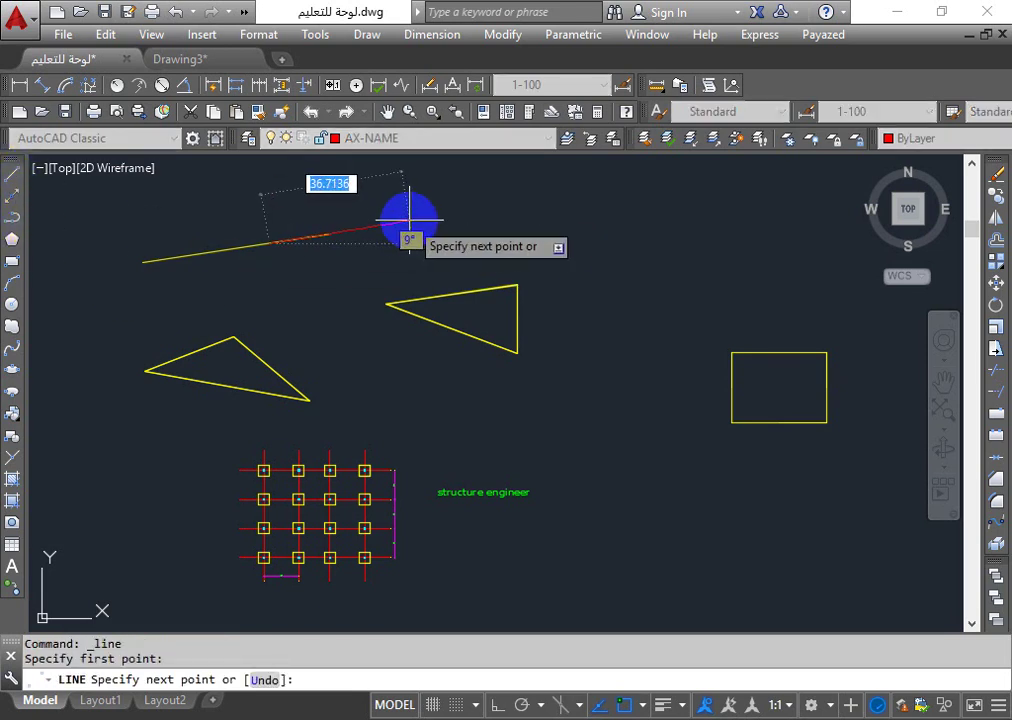
click(408, 218)
key(Escape)
scroll(290, 224, up, 3)
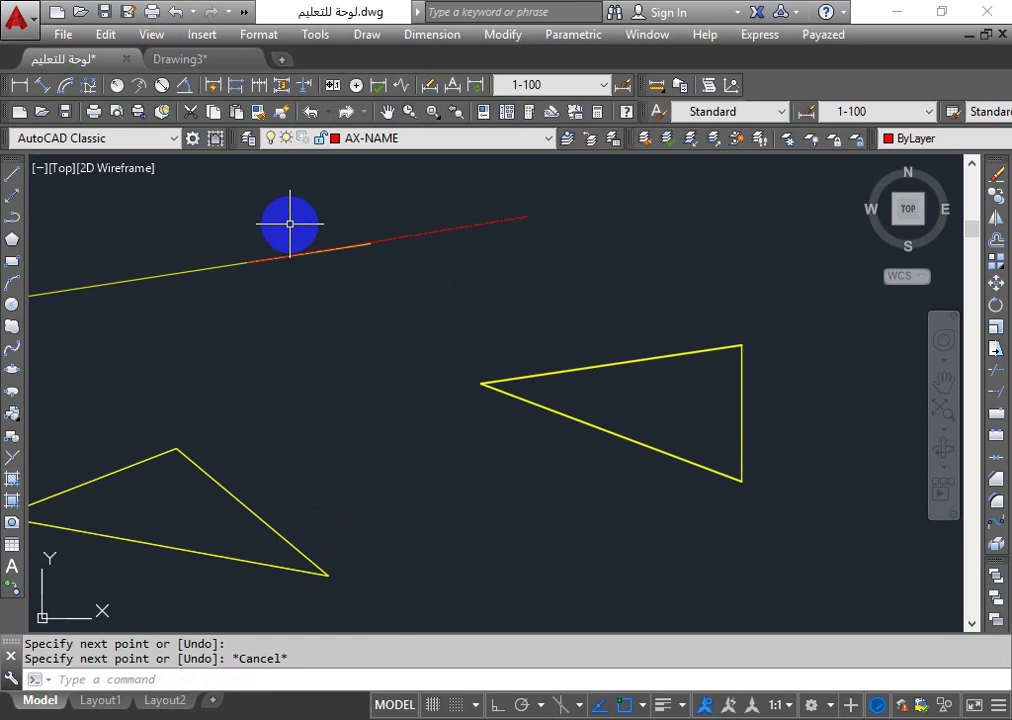
scroll(290, 224, up, 3)
scroll(339, 287, down, 3)
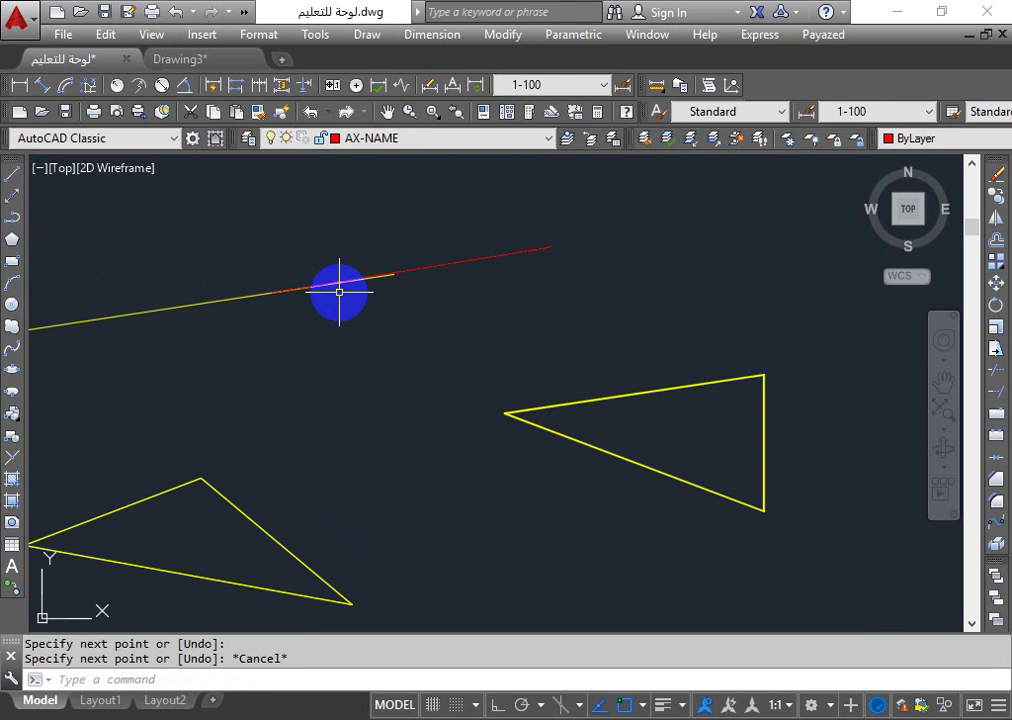
- Select the red line to inspect it, then clear the selection
right_click(372, 318)
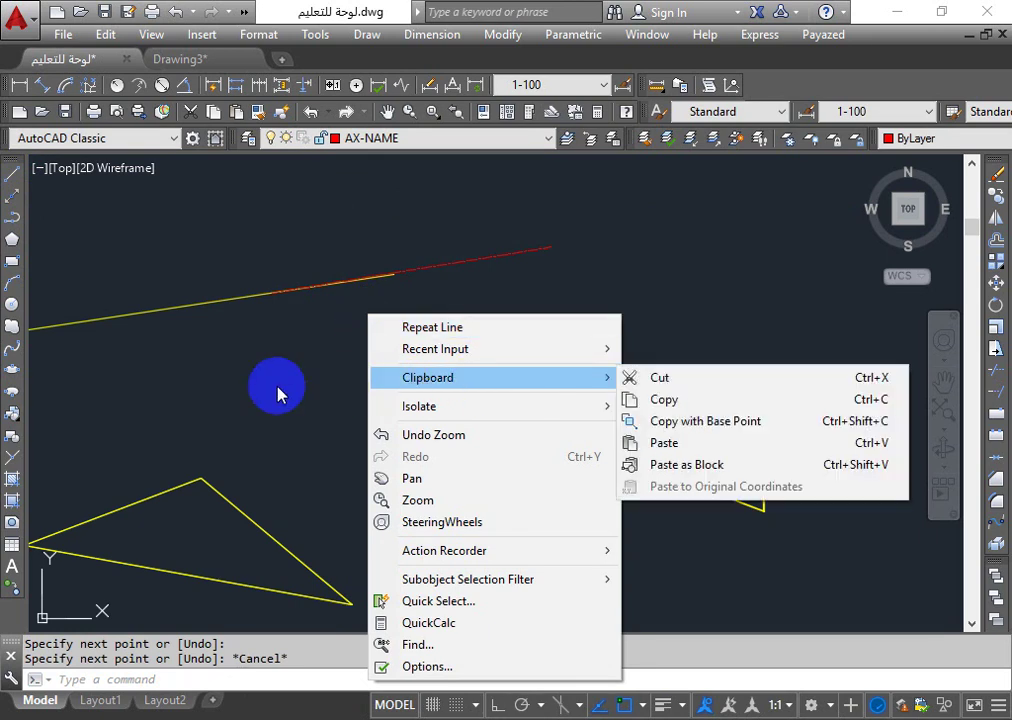
click(277, 385)
click(367, 314)
click(445, 268)
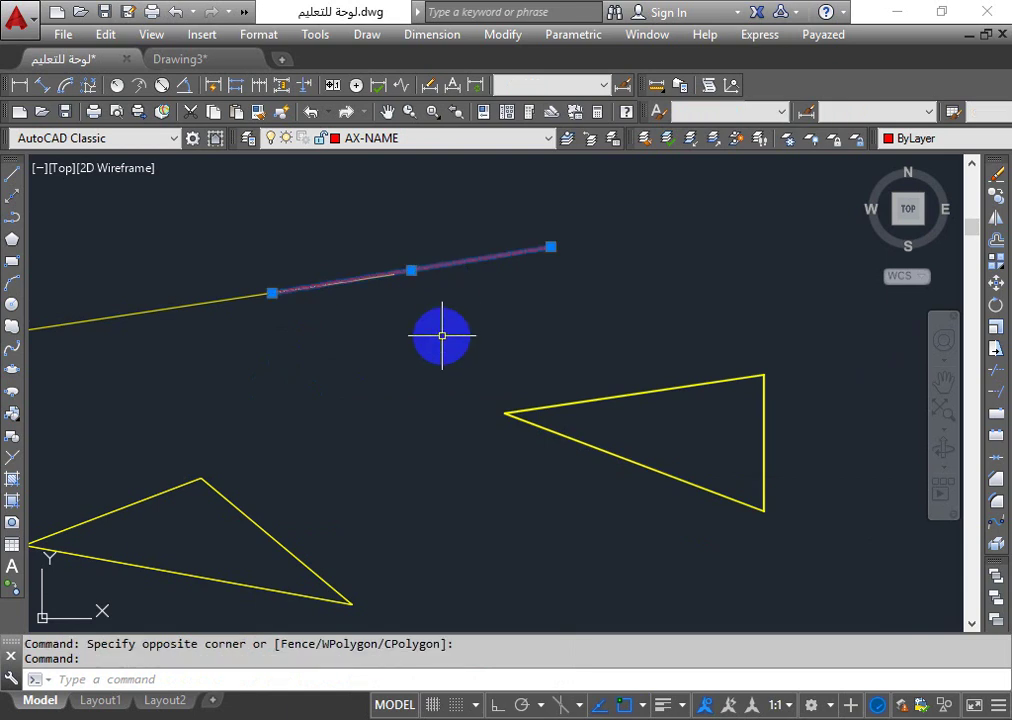
key(Escape)
- Bring the yellow line to the front with Draw Order > Bring to Front
click(158, 311)
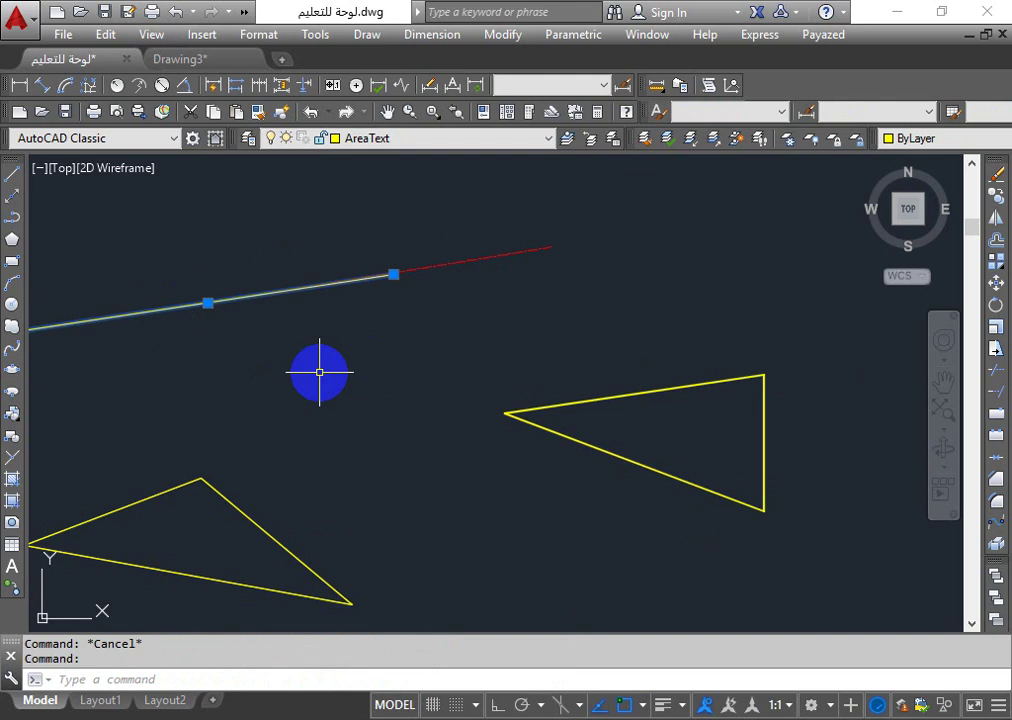
right_click(372, 322)
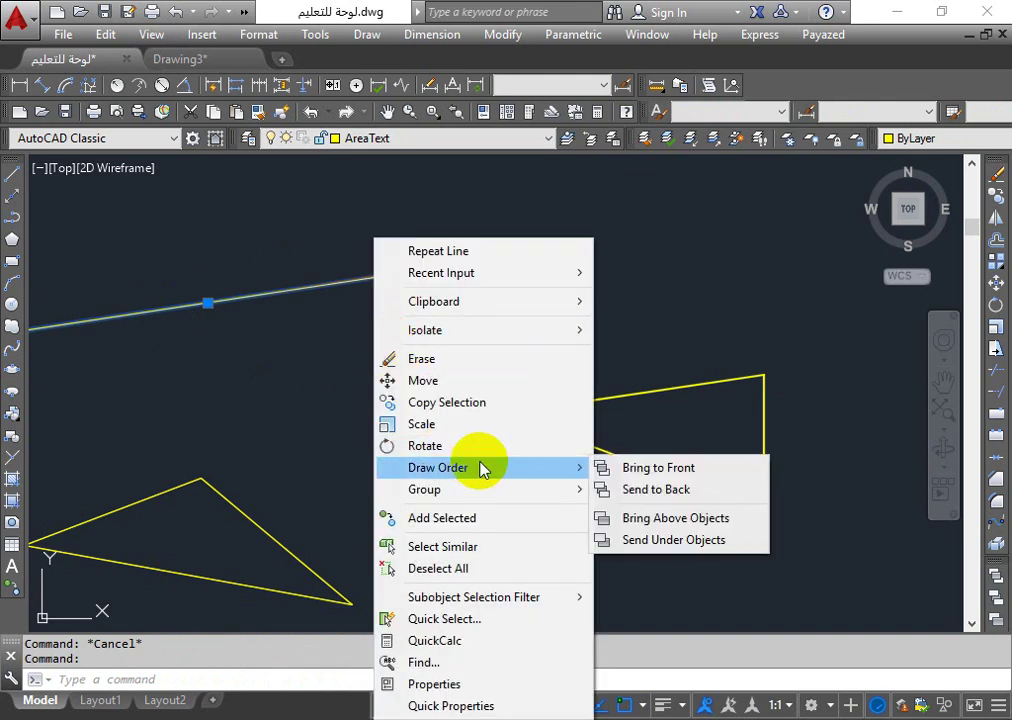
mouse_move(438, 467)
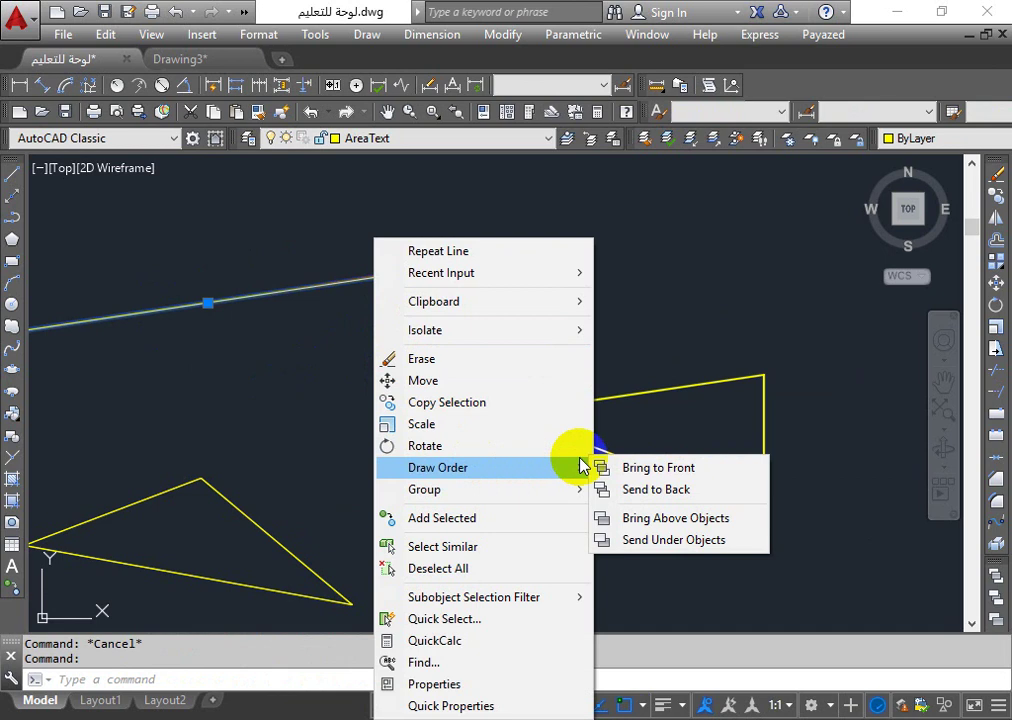
click(640, 467)
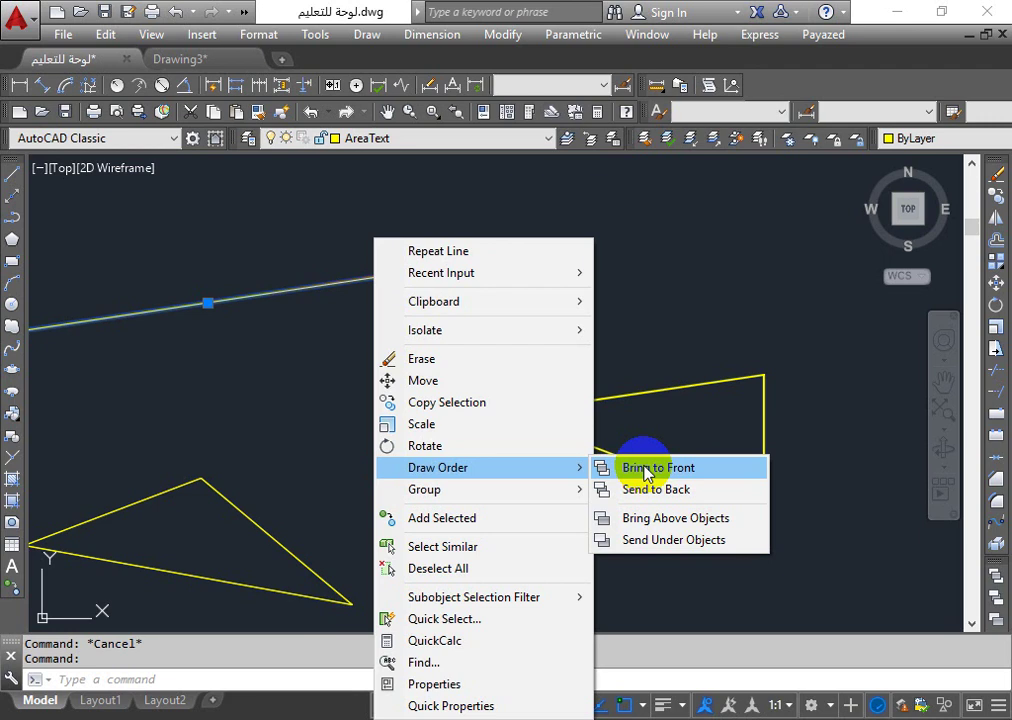
click(645, 468)
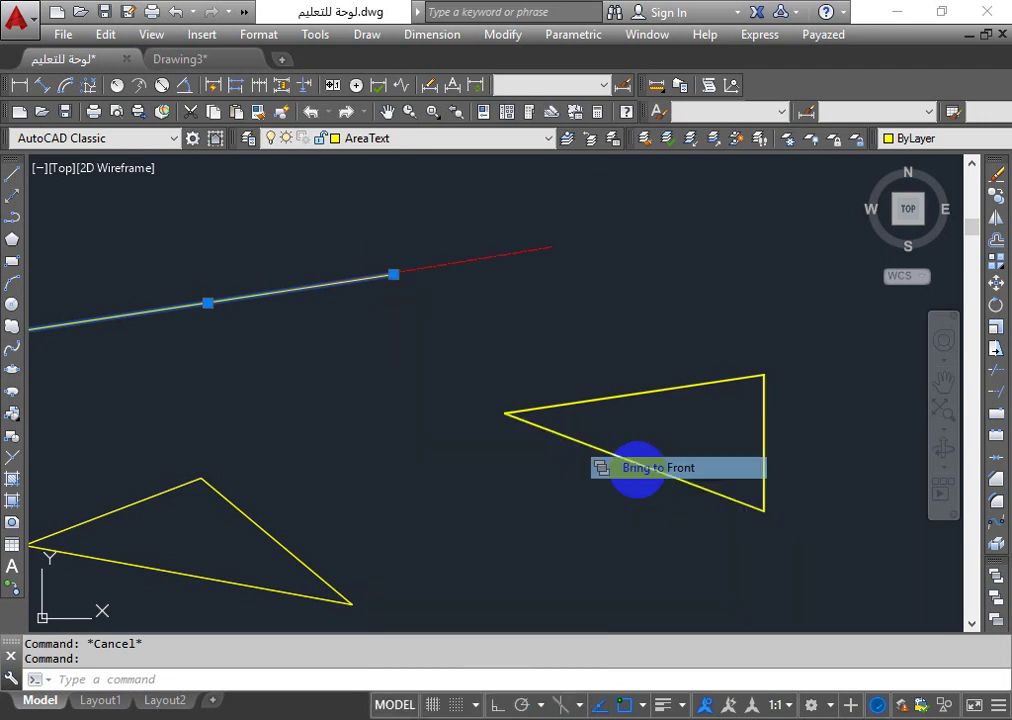
scroll(289, 291, up, 3)
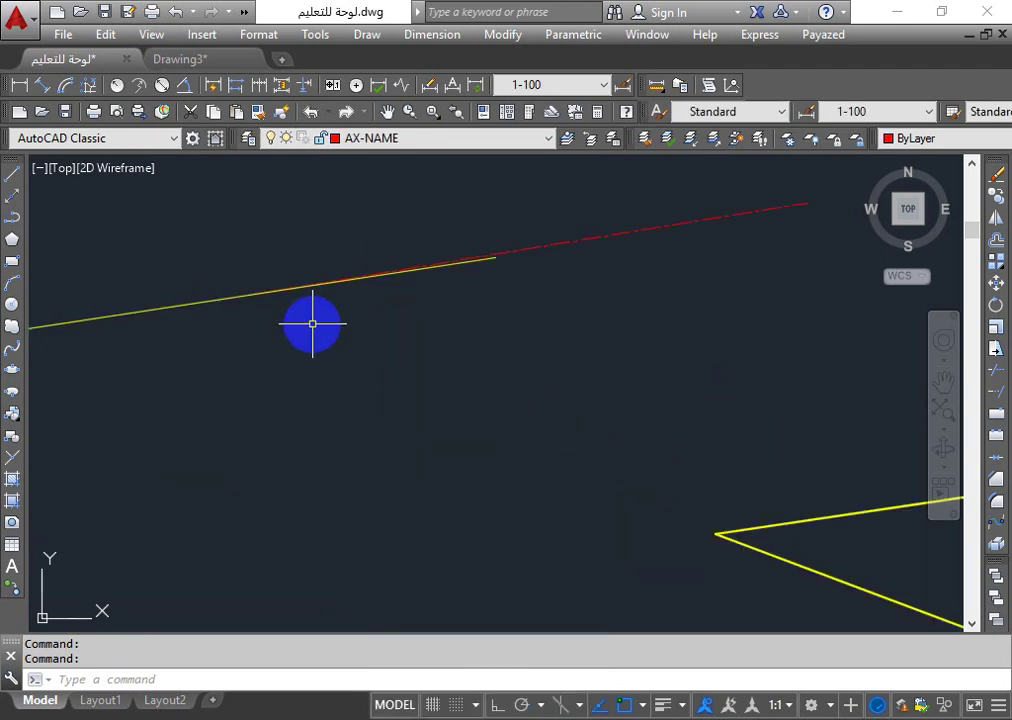
scroll(315, 330, down, 3)
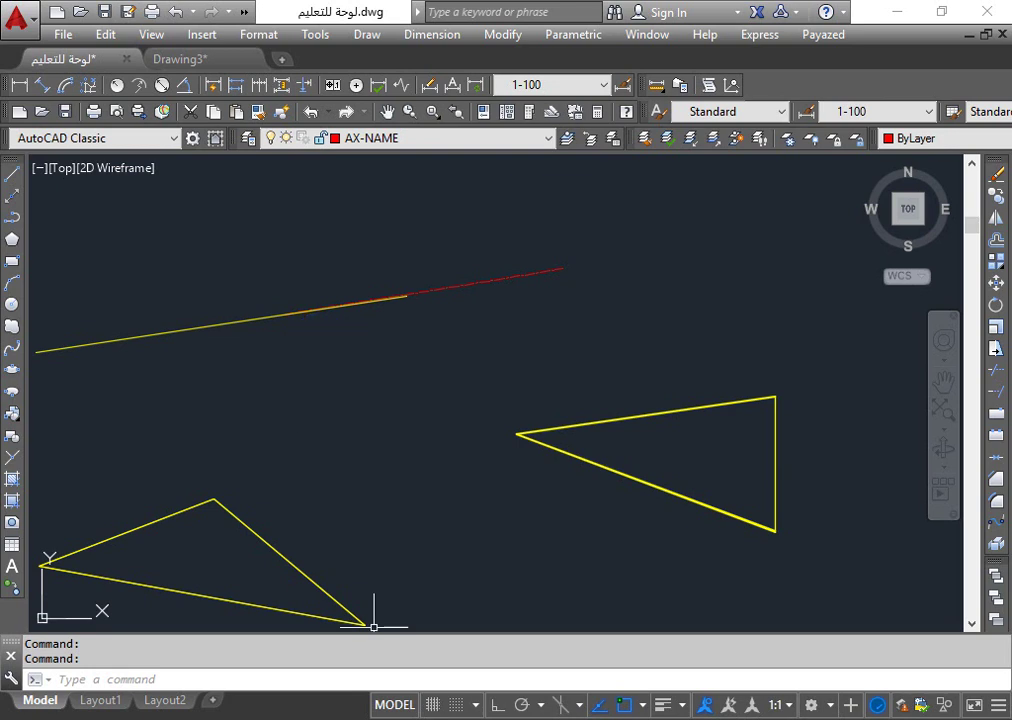
key(alt+Tab)
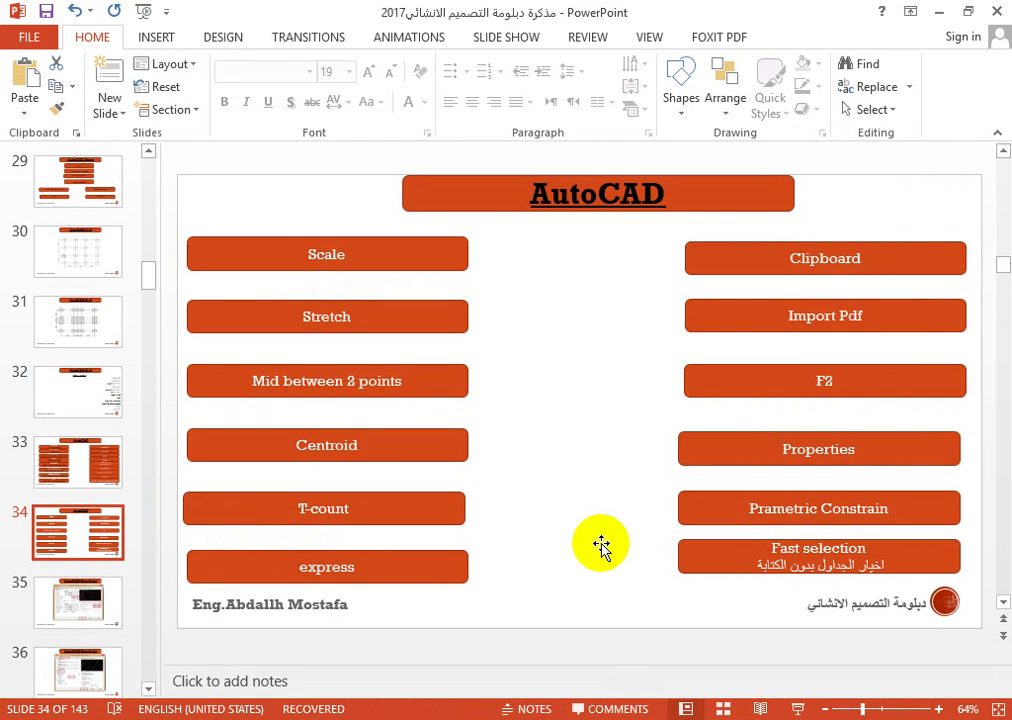
click(939, 12)
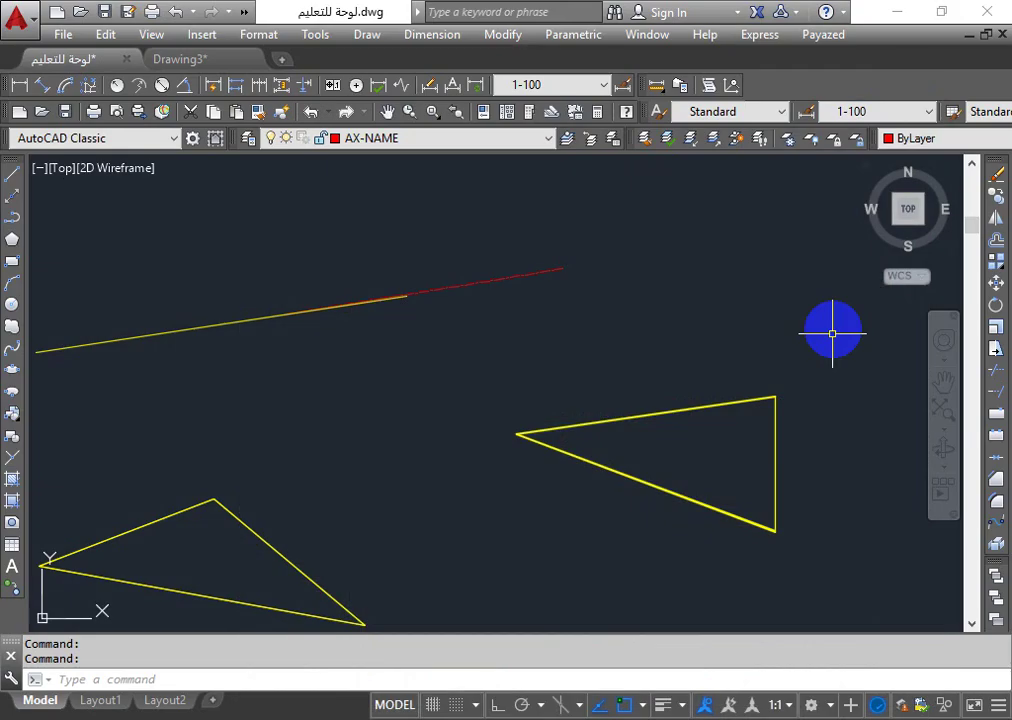